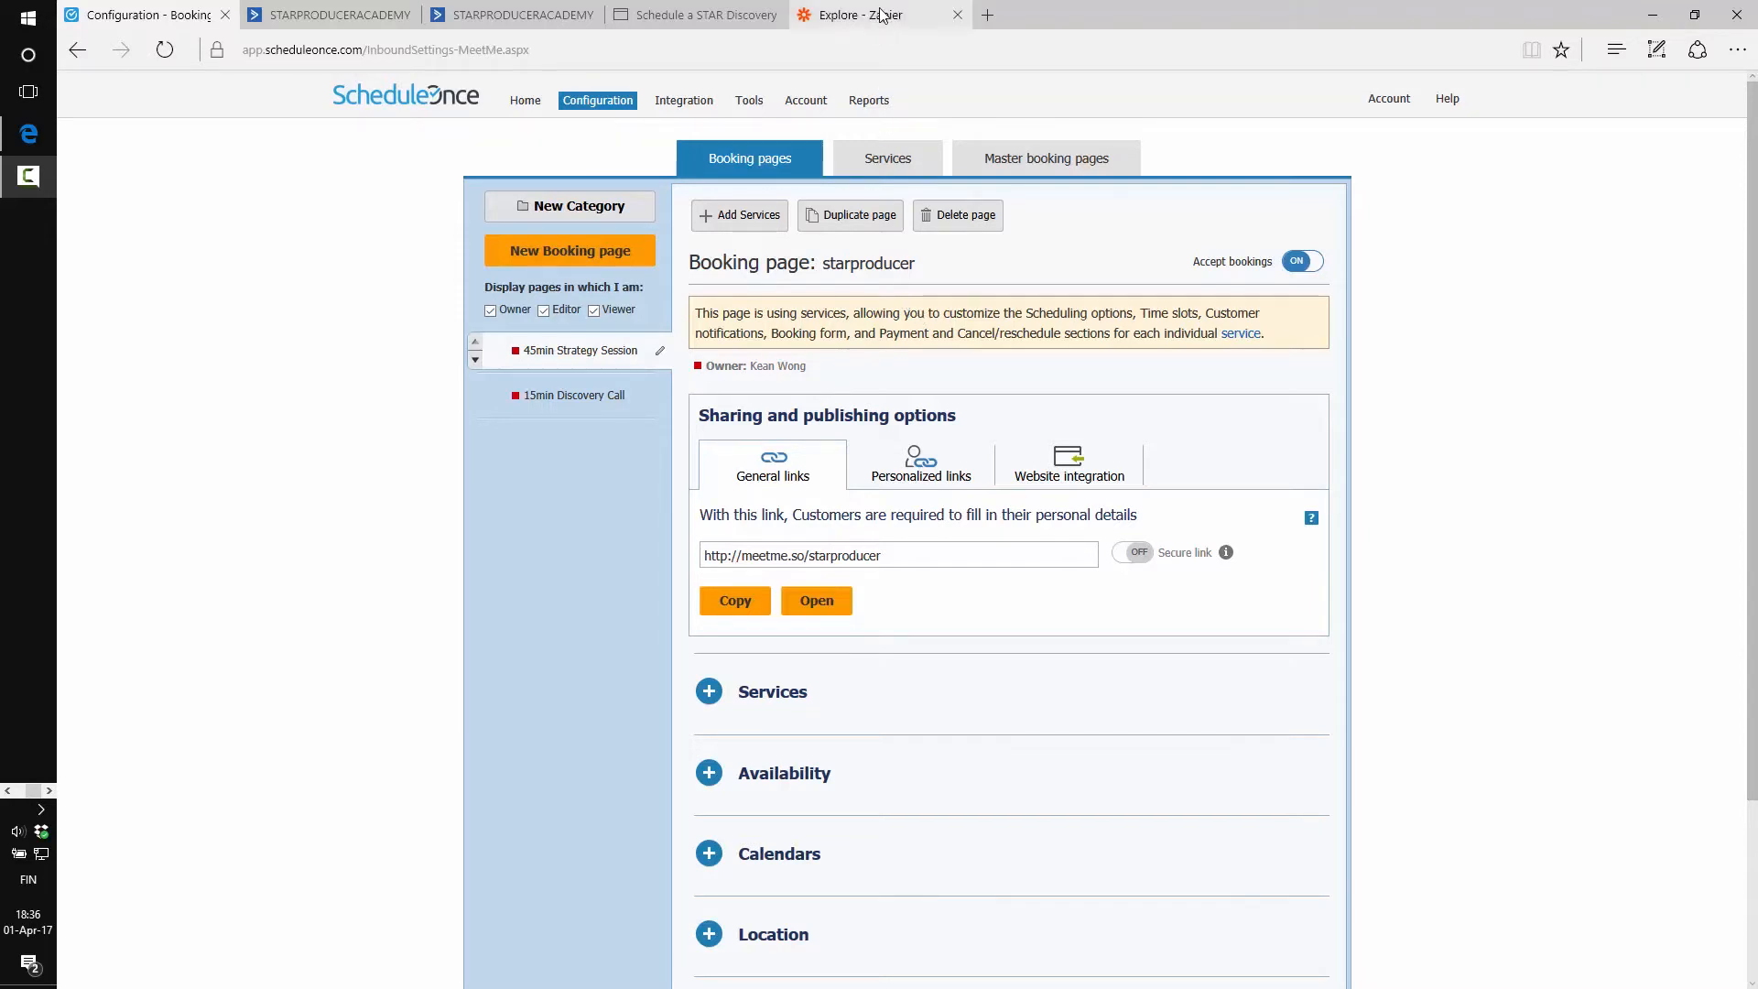
Bring up the 'Explore - Zapier' browser tab
click(853, 16)
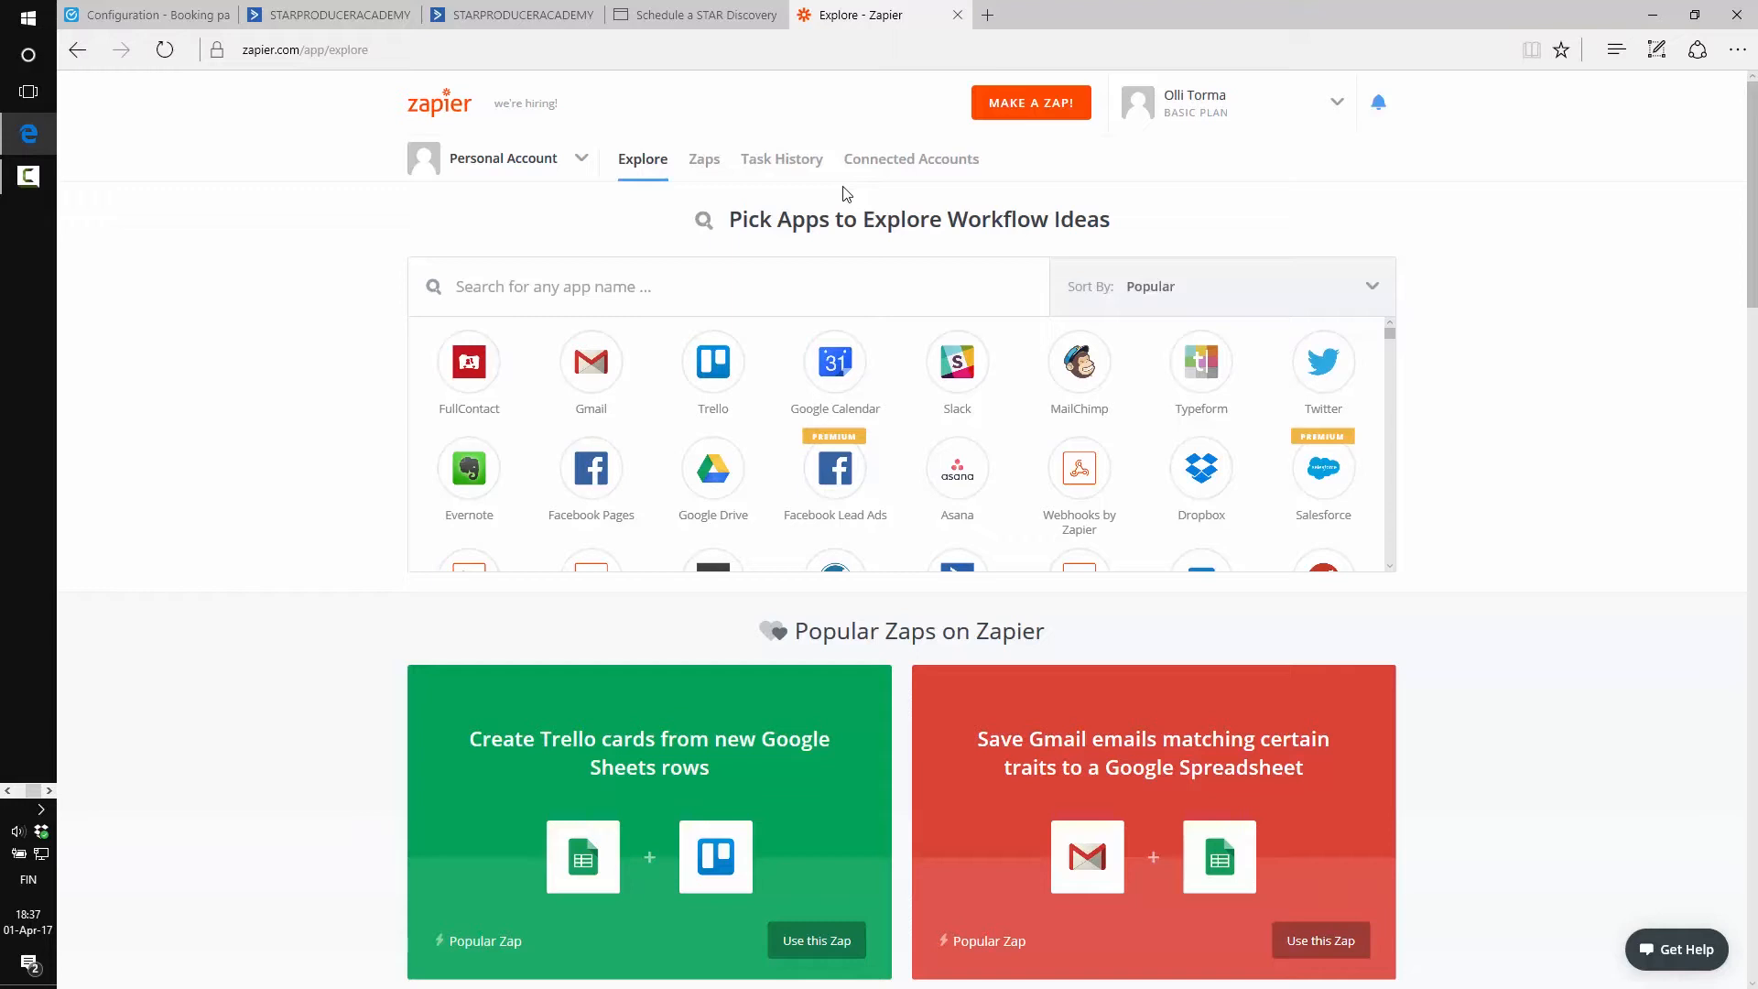
On the STAR discovery call booking page, confirm US Eastern time and pick Monday April 3
click(666, 15)
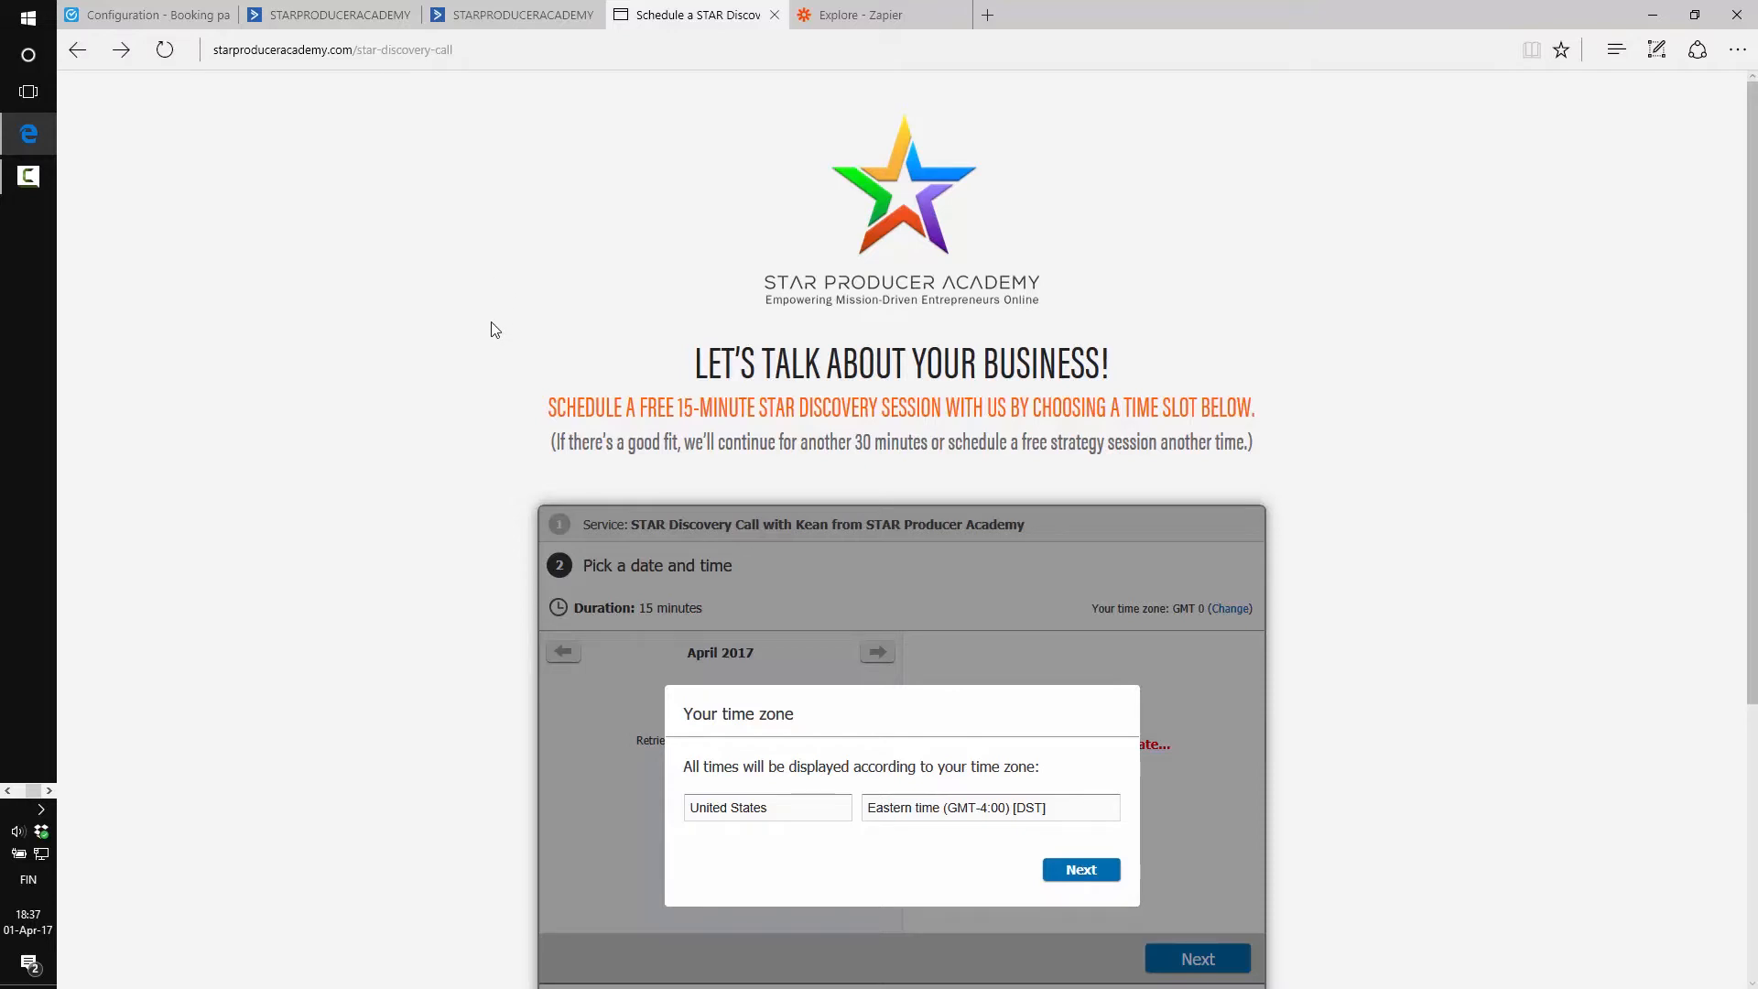
scroll(491, 405, down, 3)
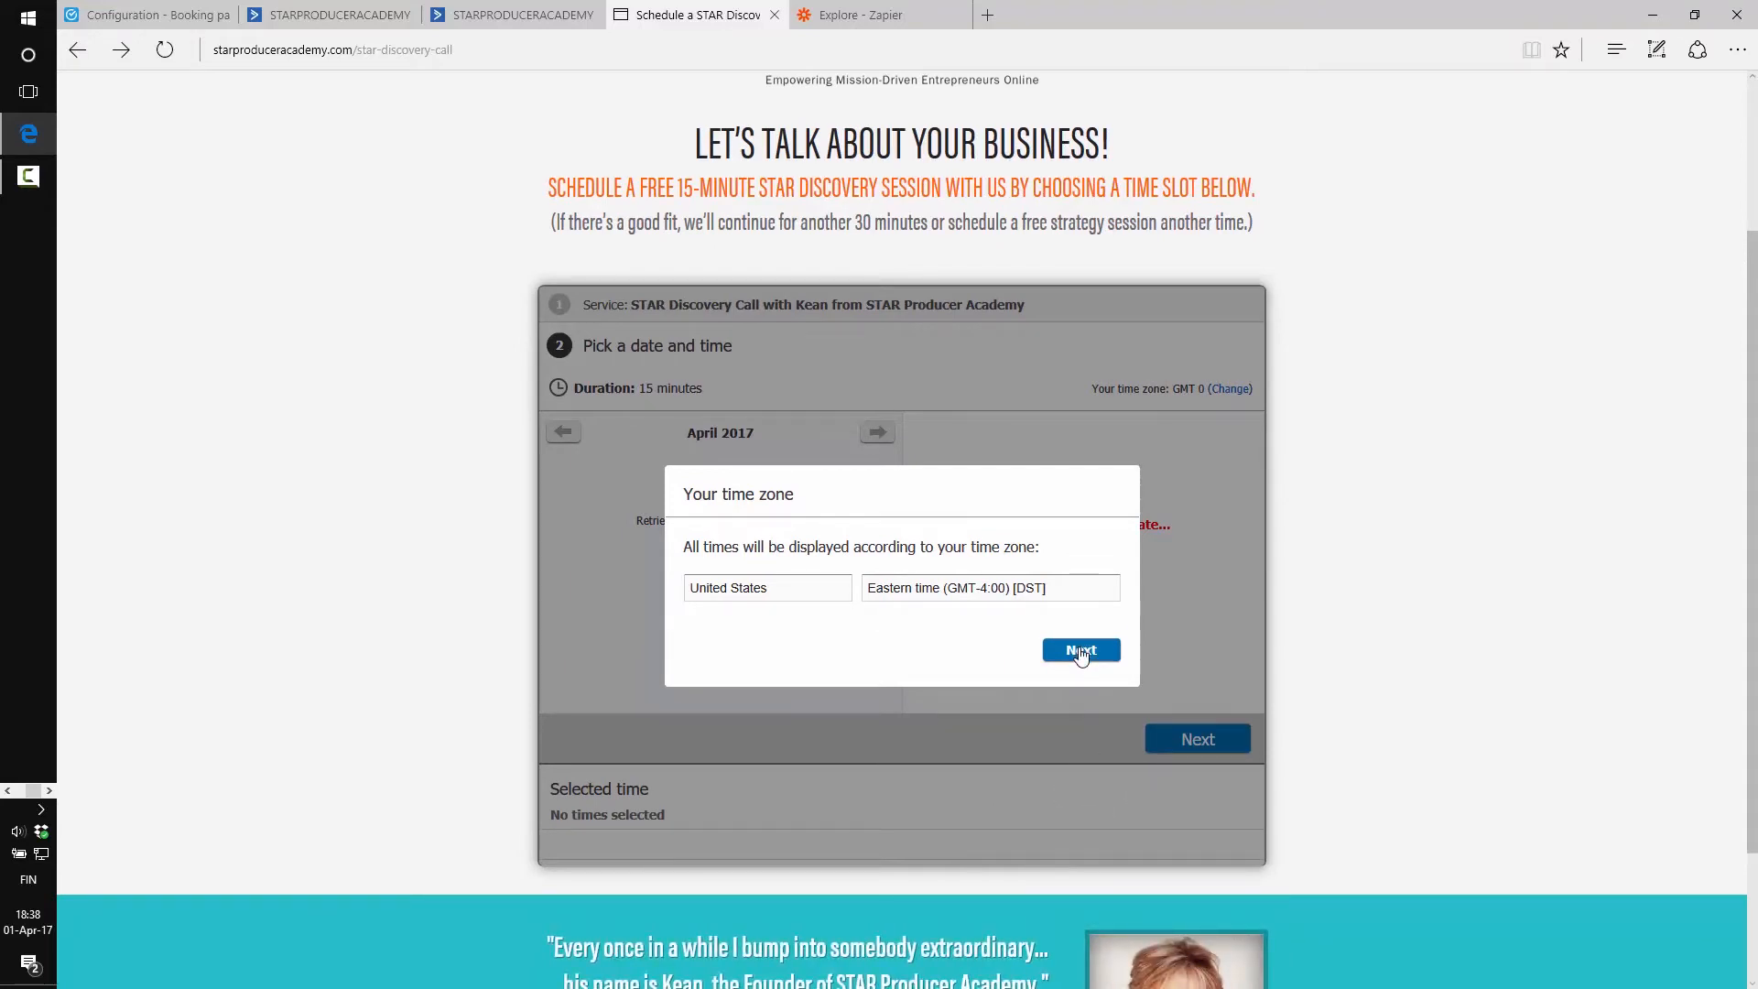
scroll(773, 557, up, 3)
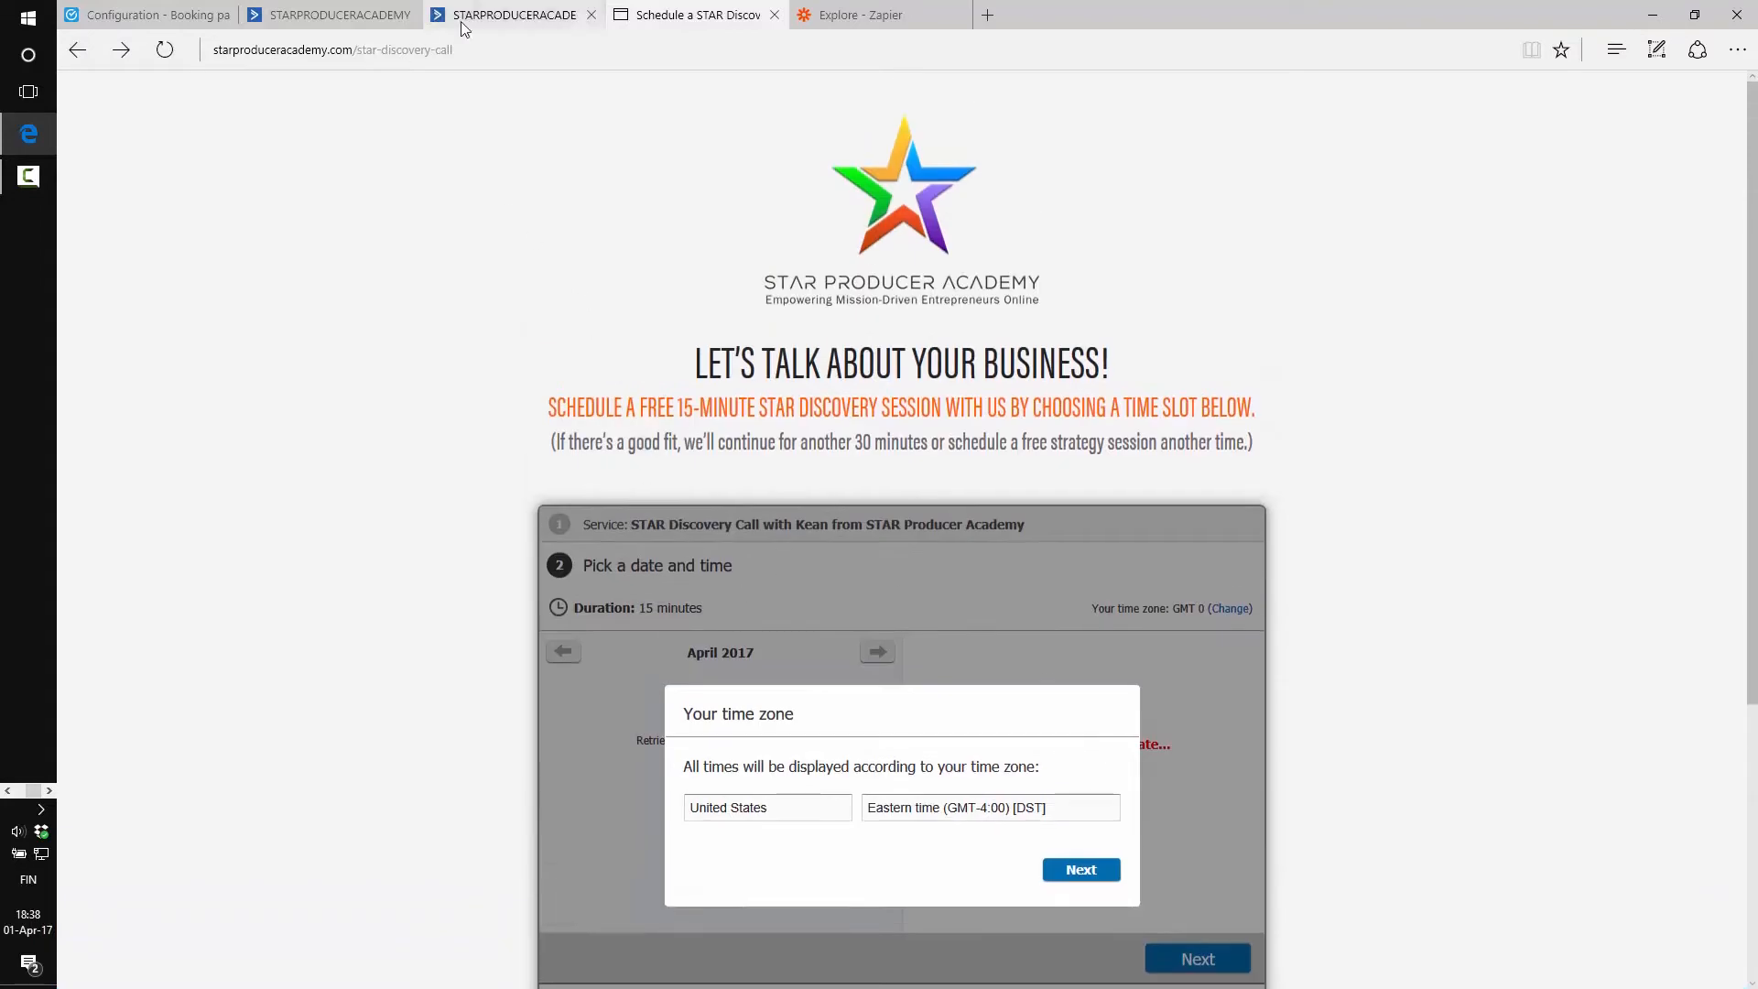
scroll(517, 397, down, 3)
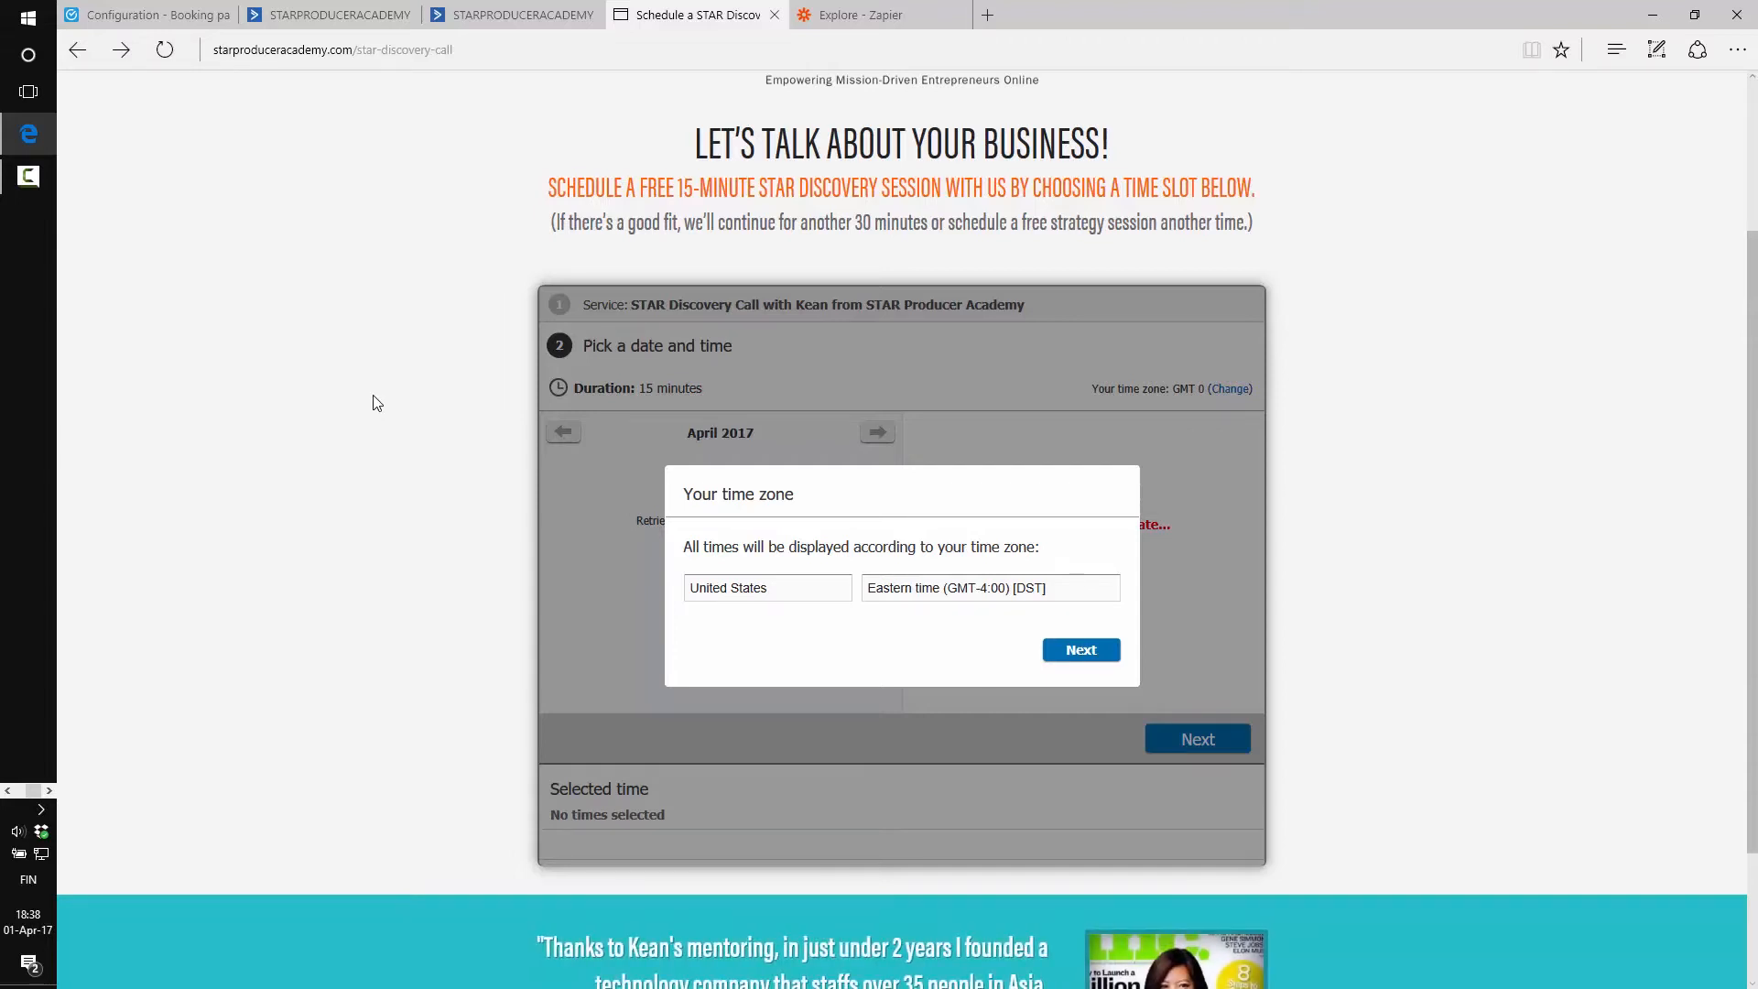
click(1085, 654)
click(608, 547)
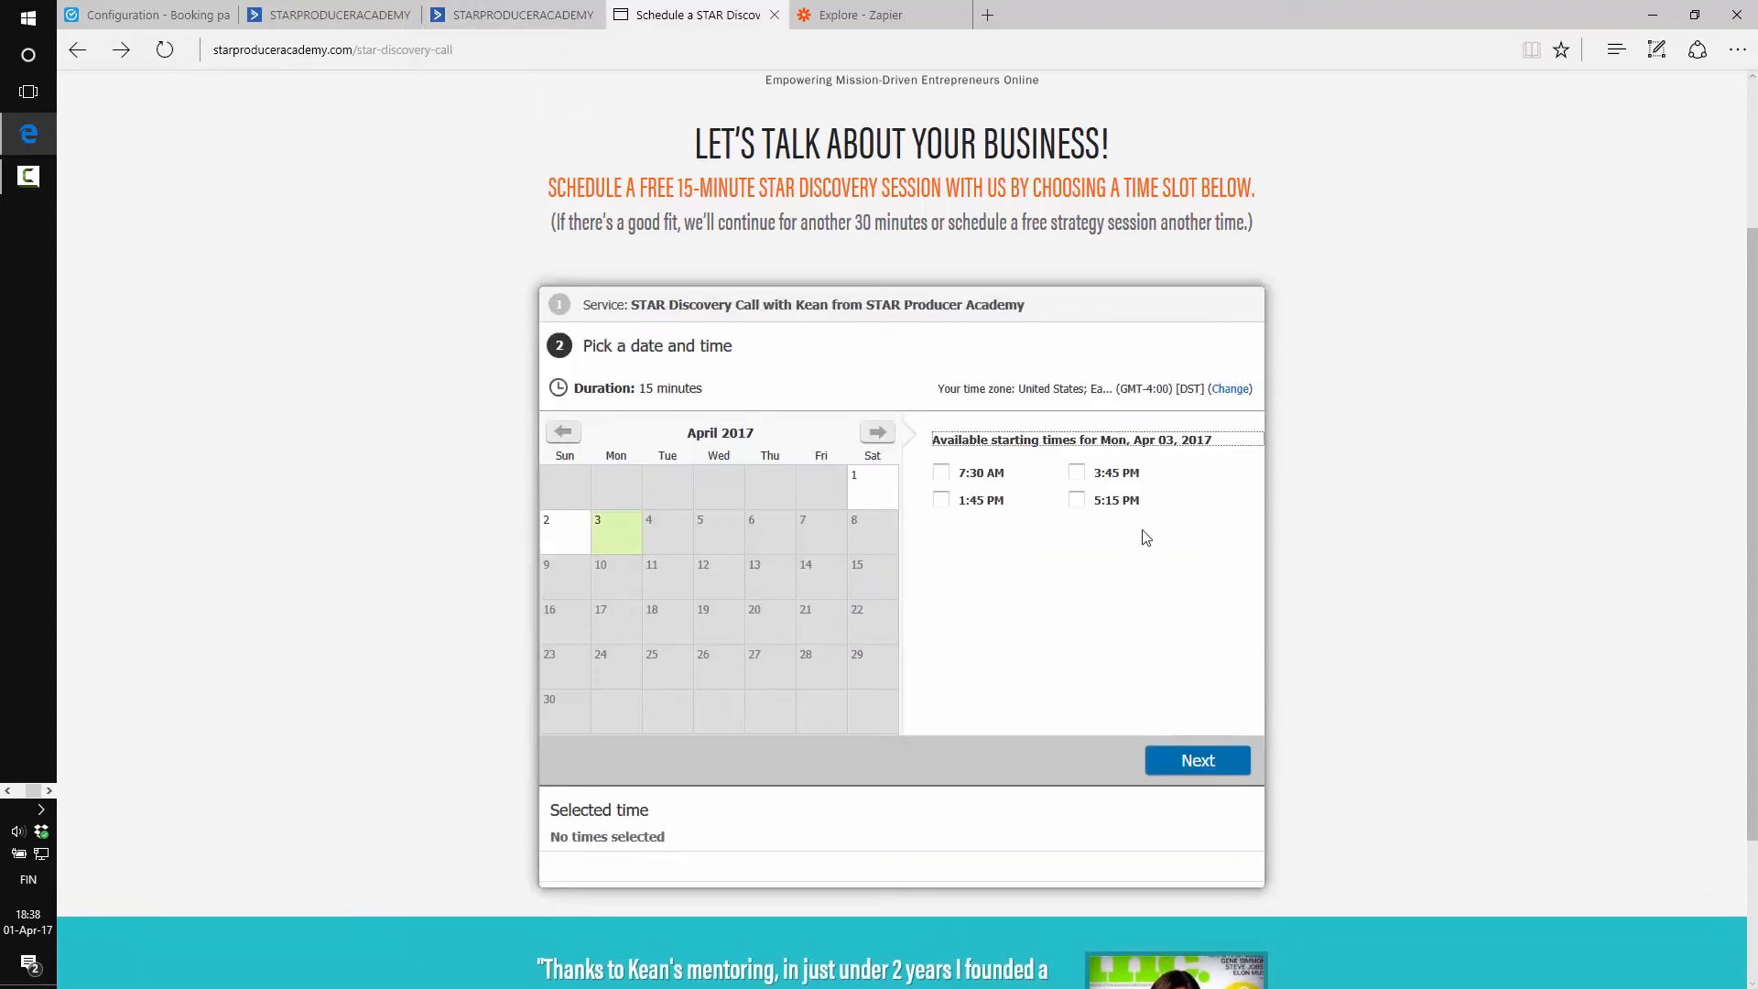
Choose the 5:15 PM slot, enter company 'STAR Producer Academy' and the mobile phone number
click(1081, 500)
click(1201, 766)
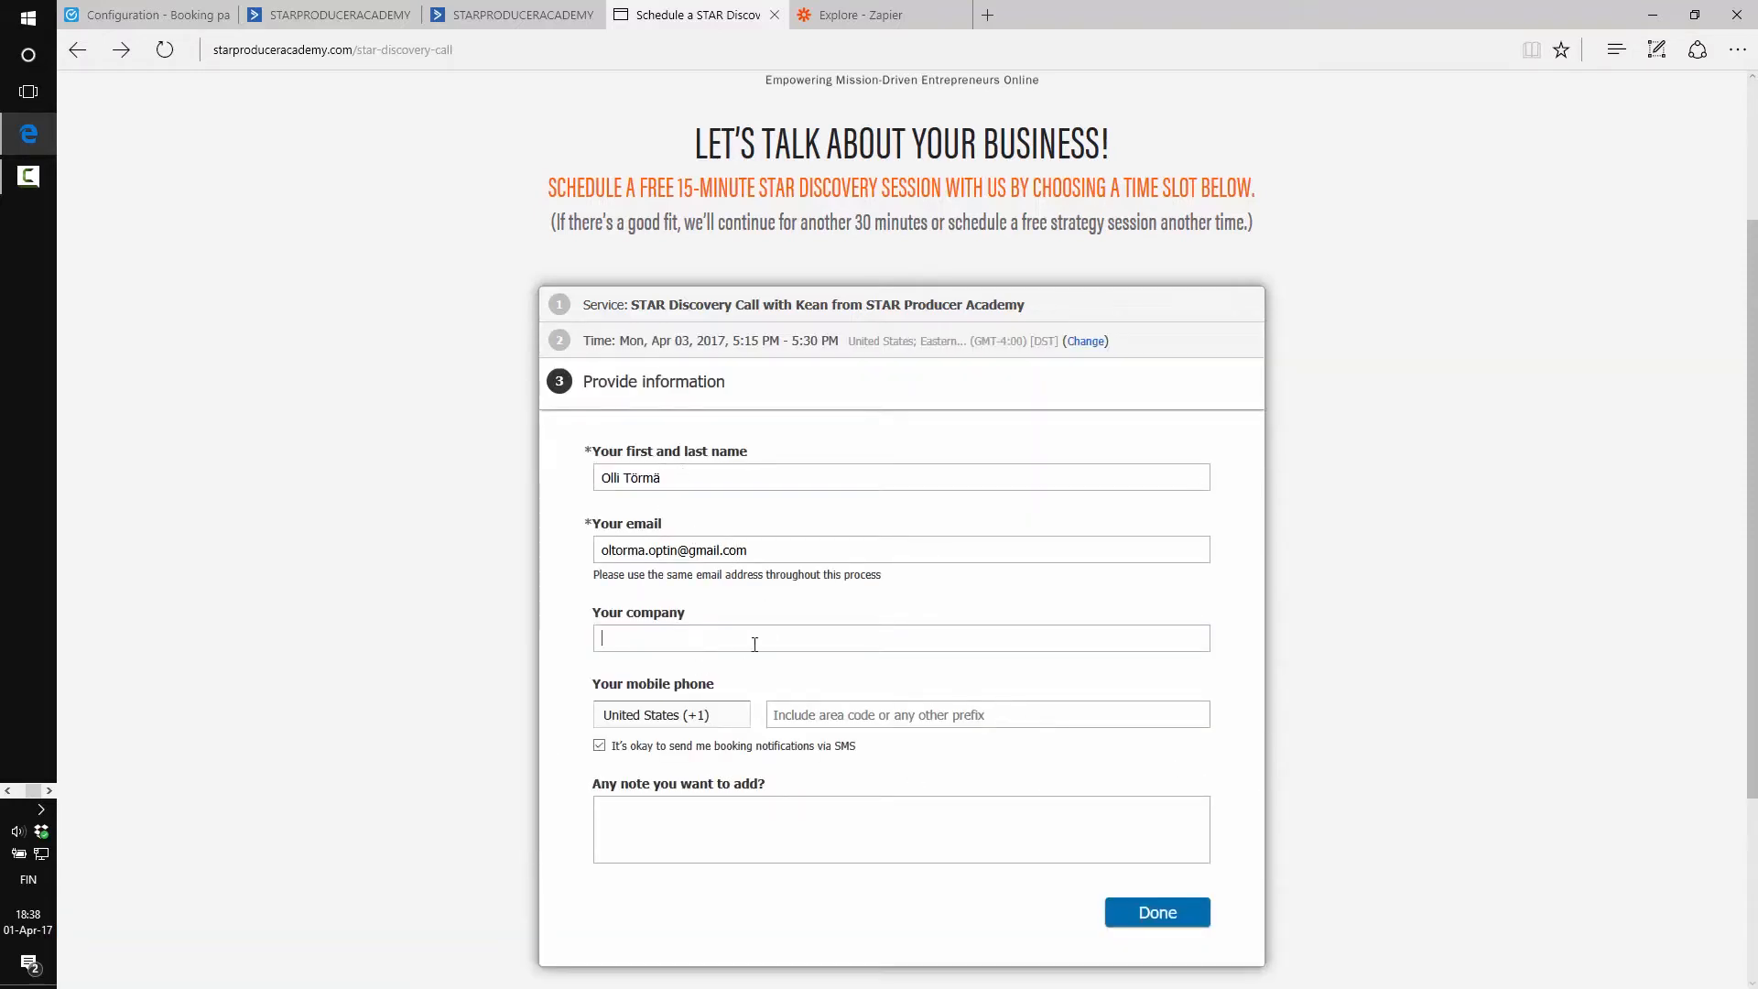
text(STAR Producer Academy)
click(833, 716)
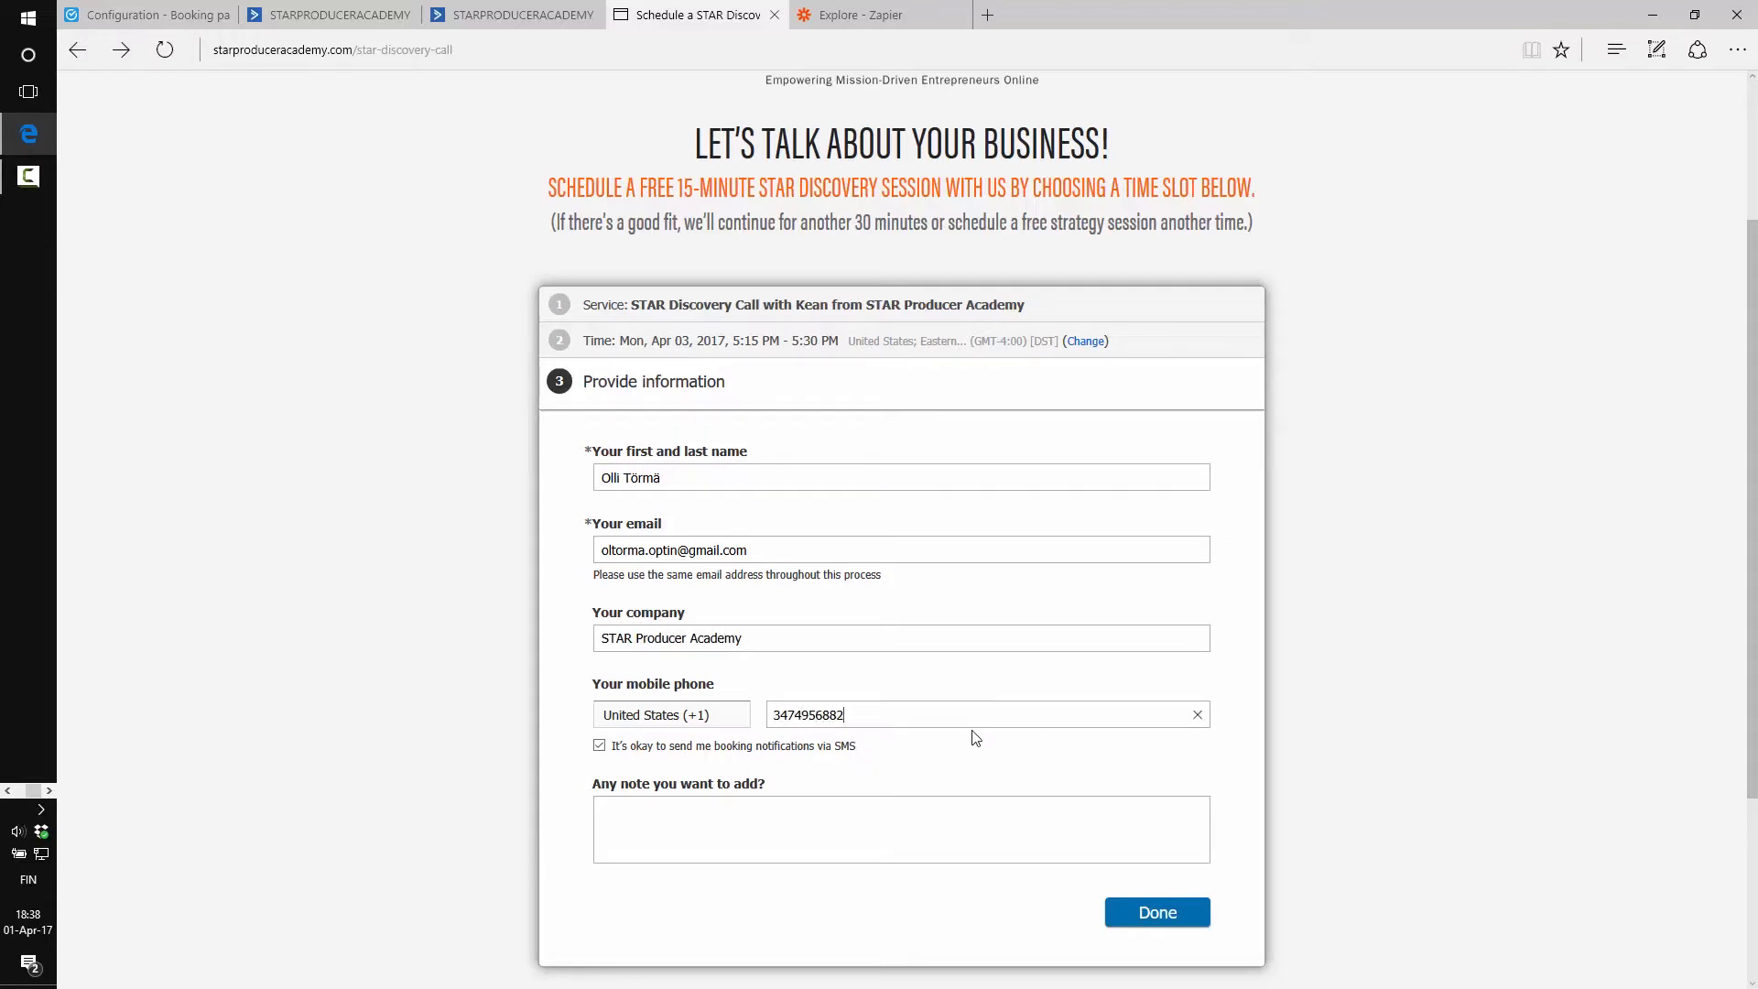
Turn off SMS notifications, add the note 'This is a test note.', submit, and return to ScheduleOnce
click(599, 746)
scroll(549, 740, down, 3)
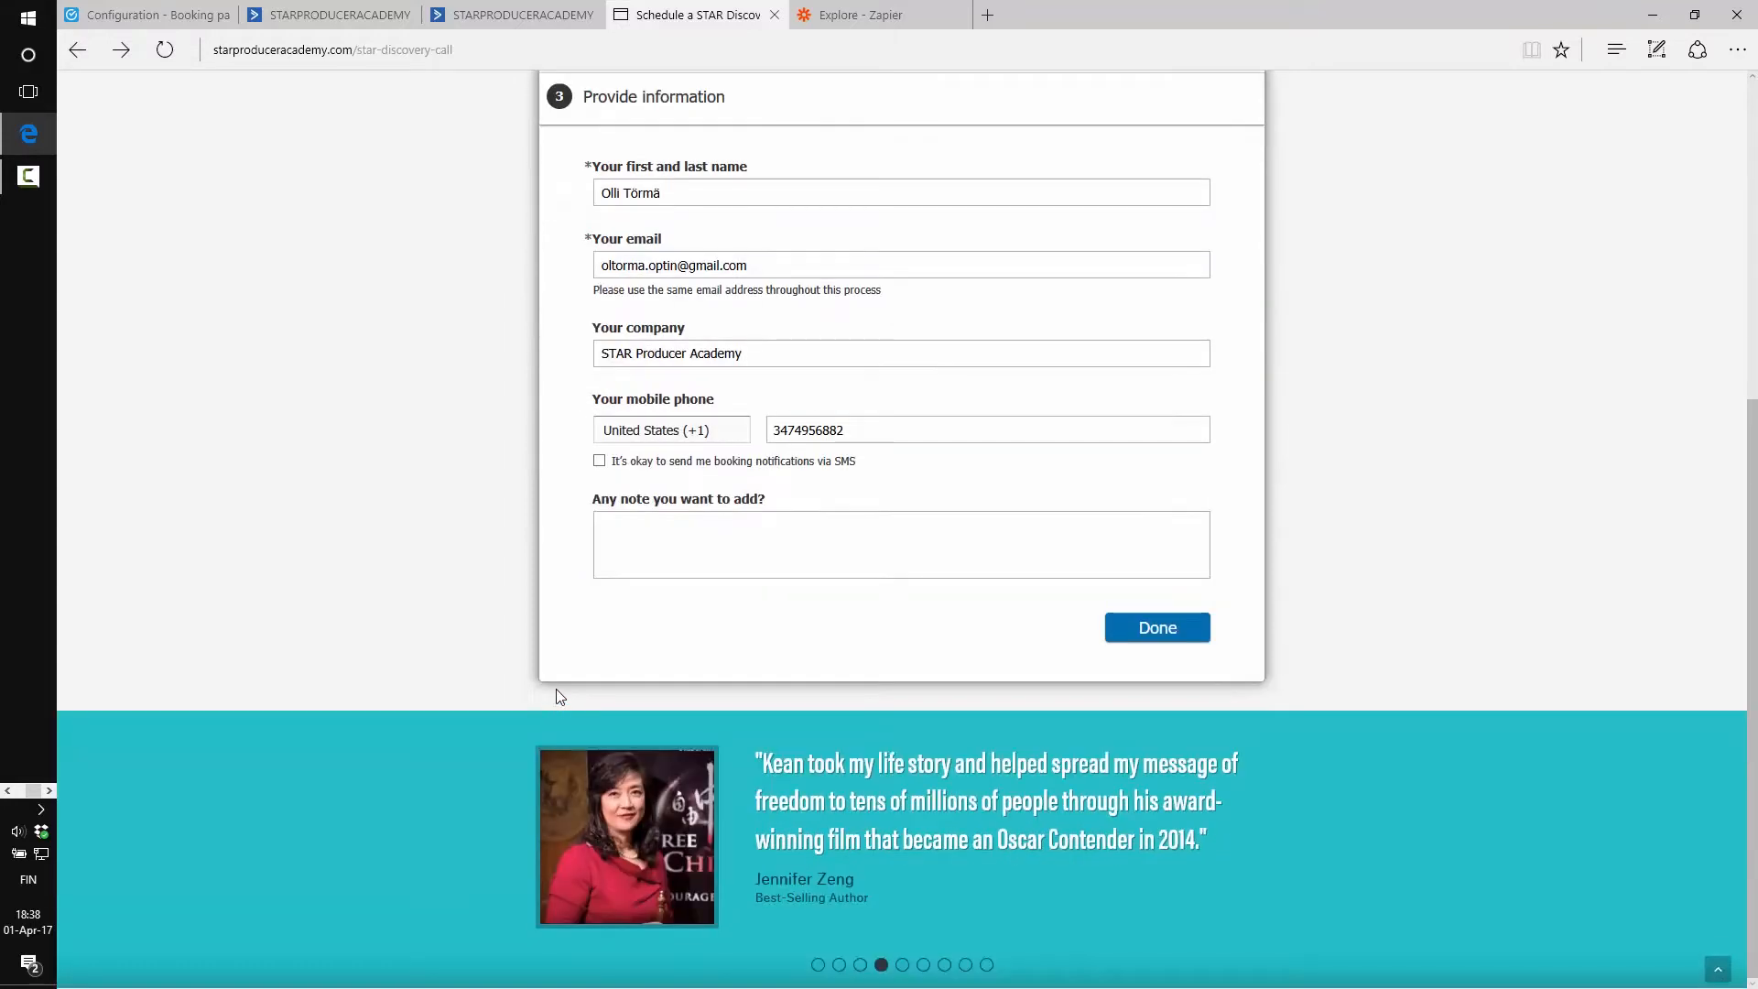
click(682, 541)
text(This is)
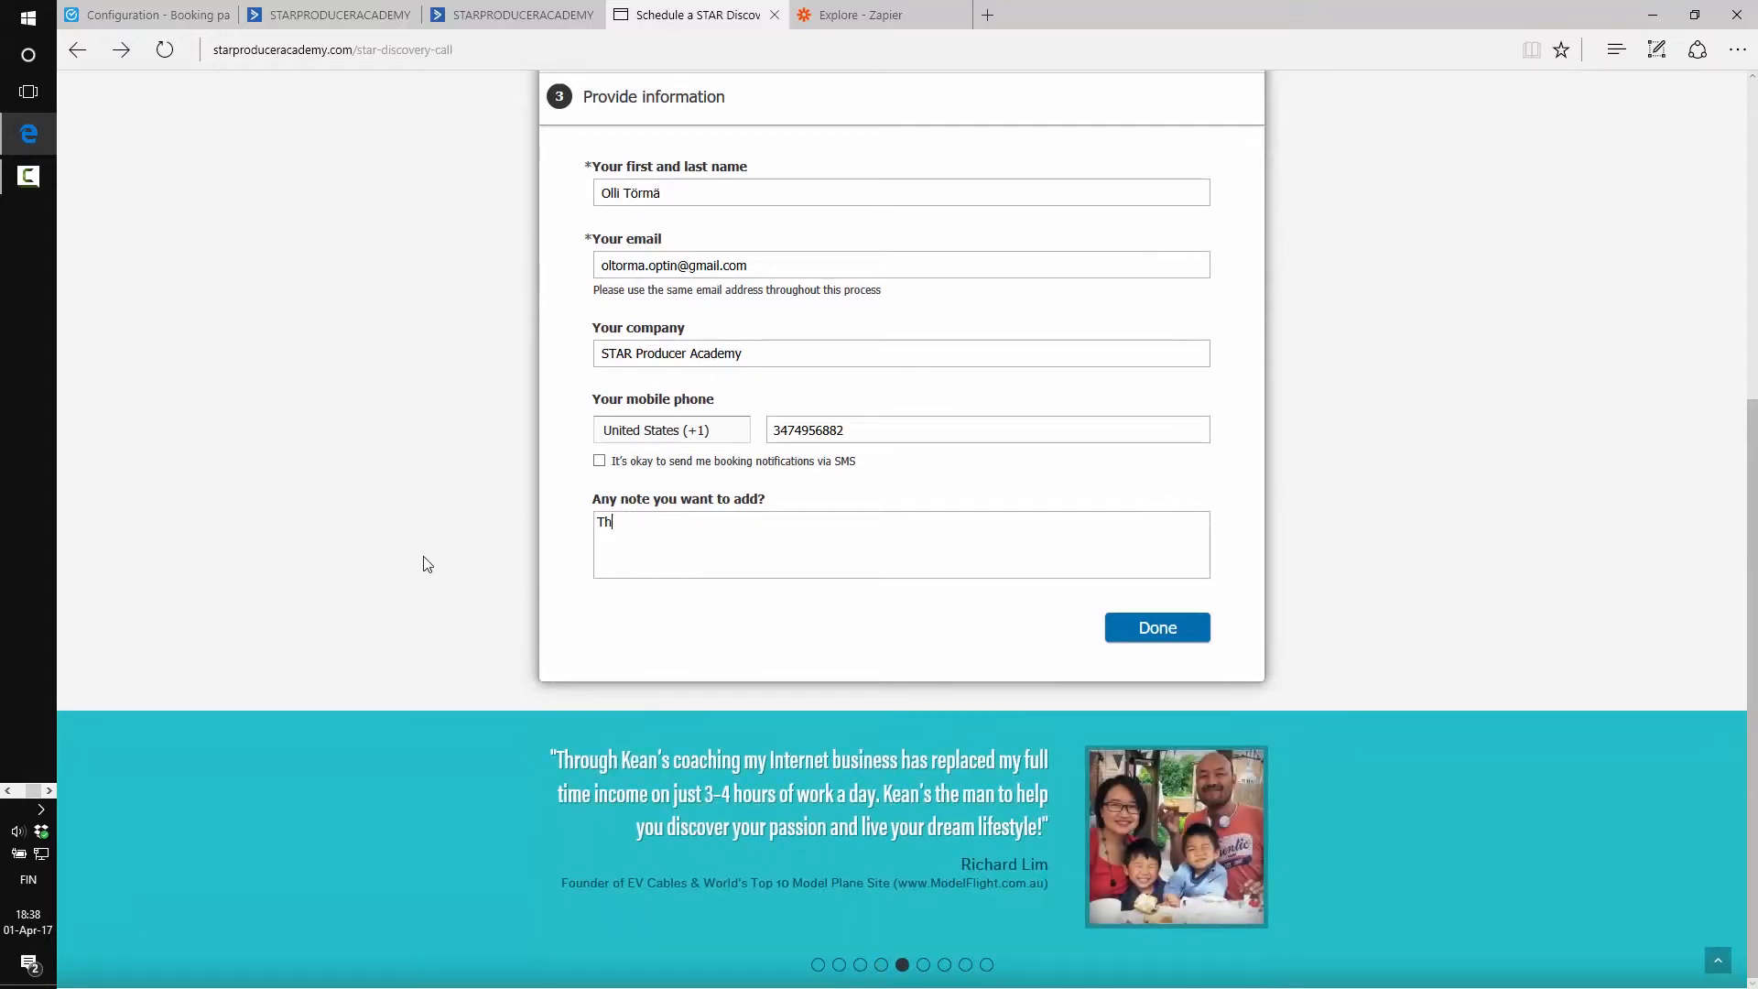
text( a test note.)
click(1157, 628)
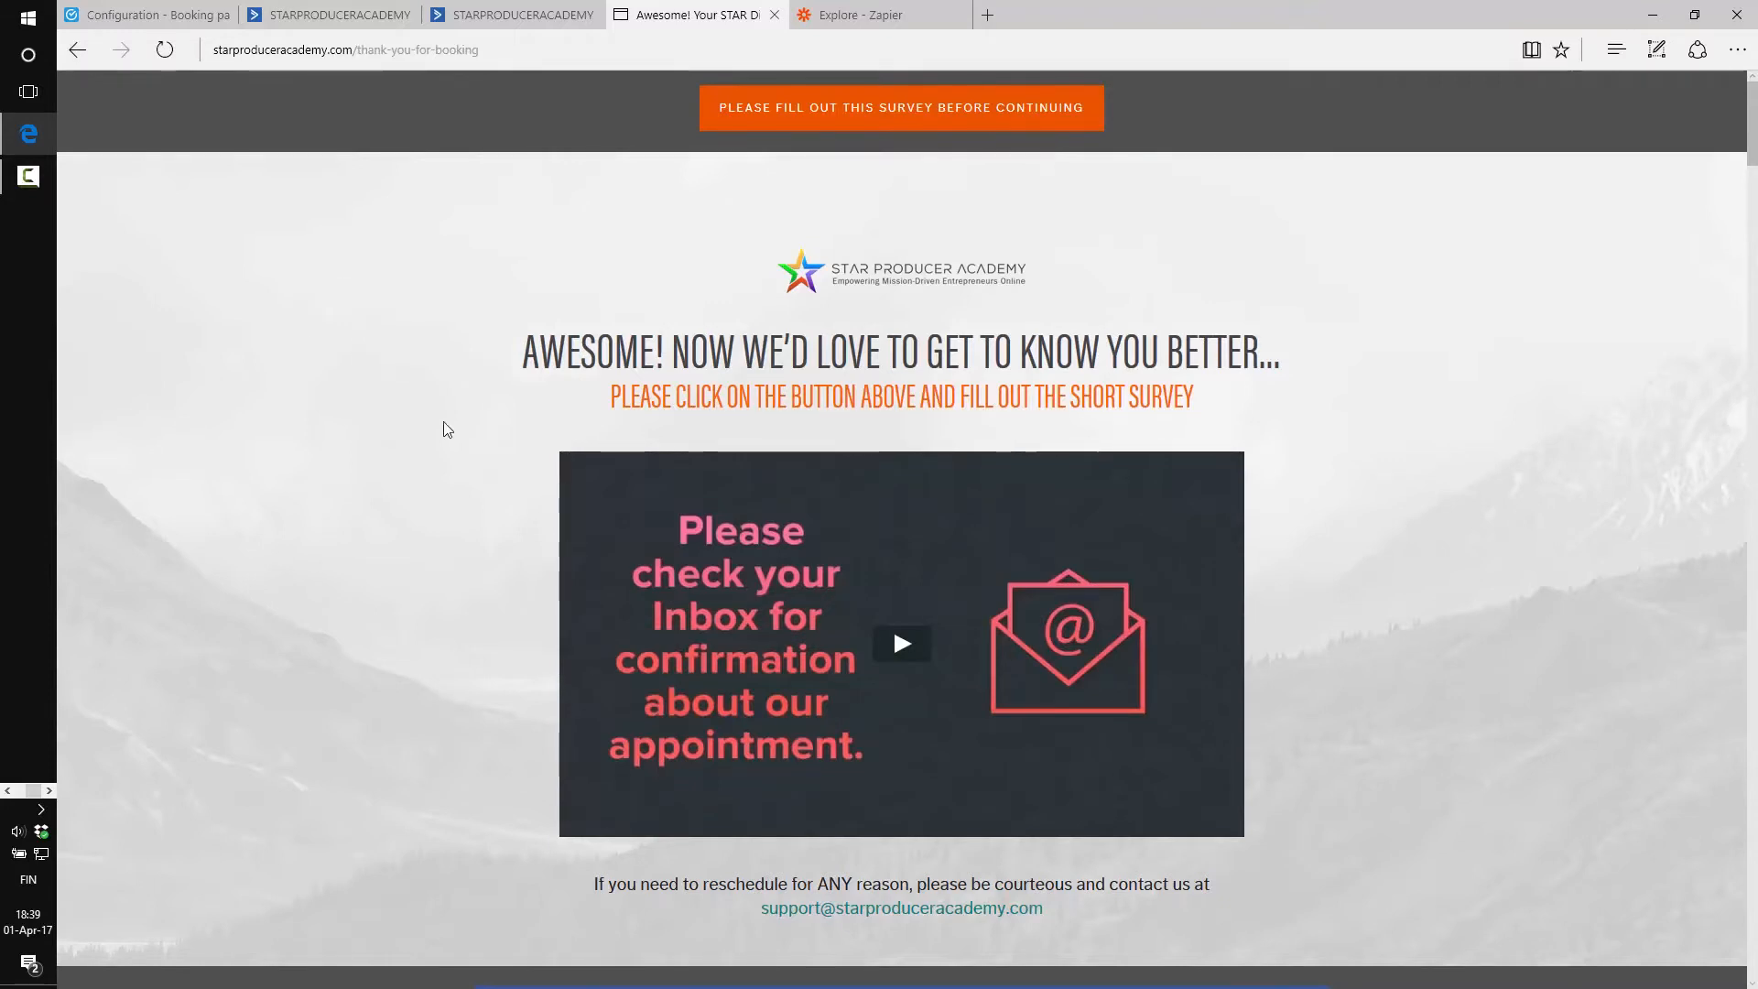
click(157, 15)
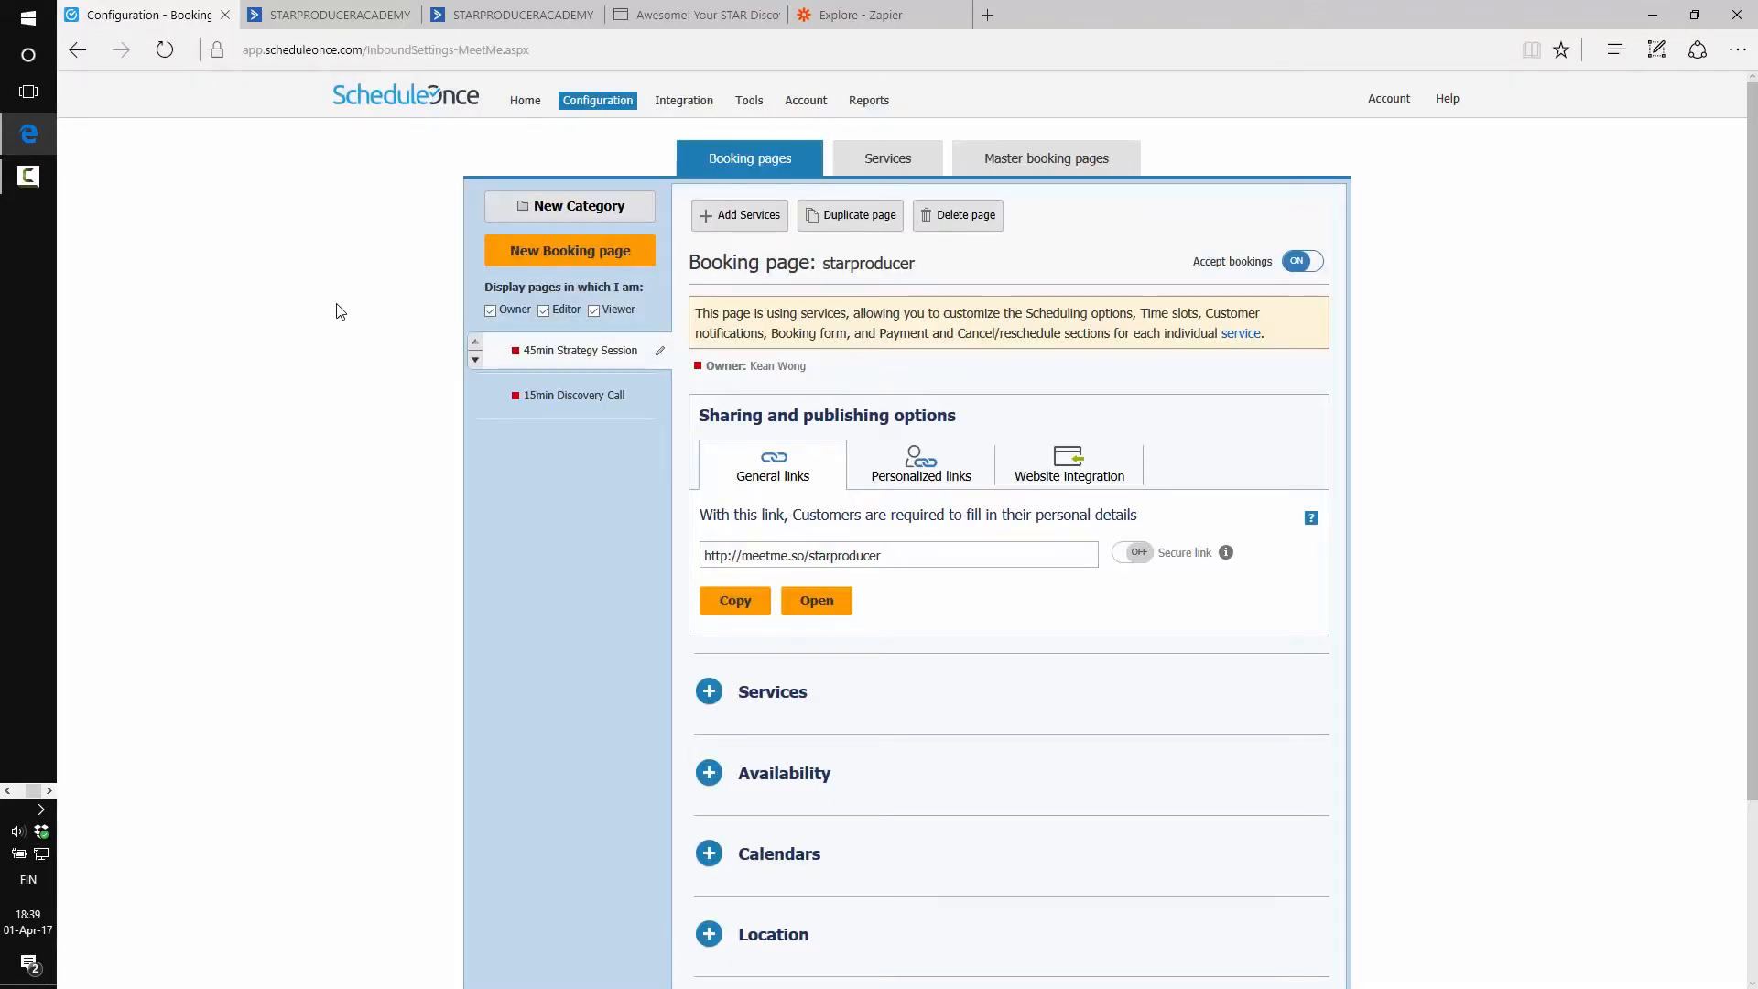
Start a new zap with ScheduleOnce's Scheduled Booking as the trigger
click(865, 20)
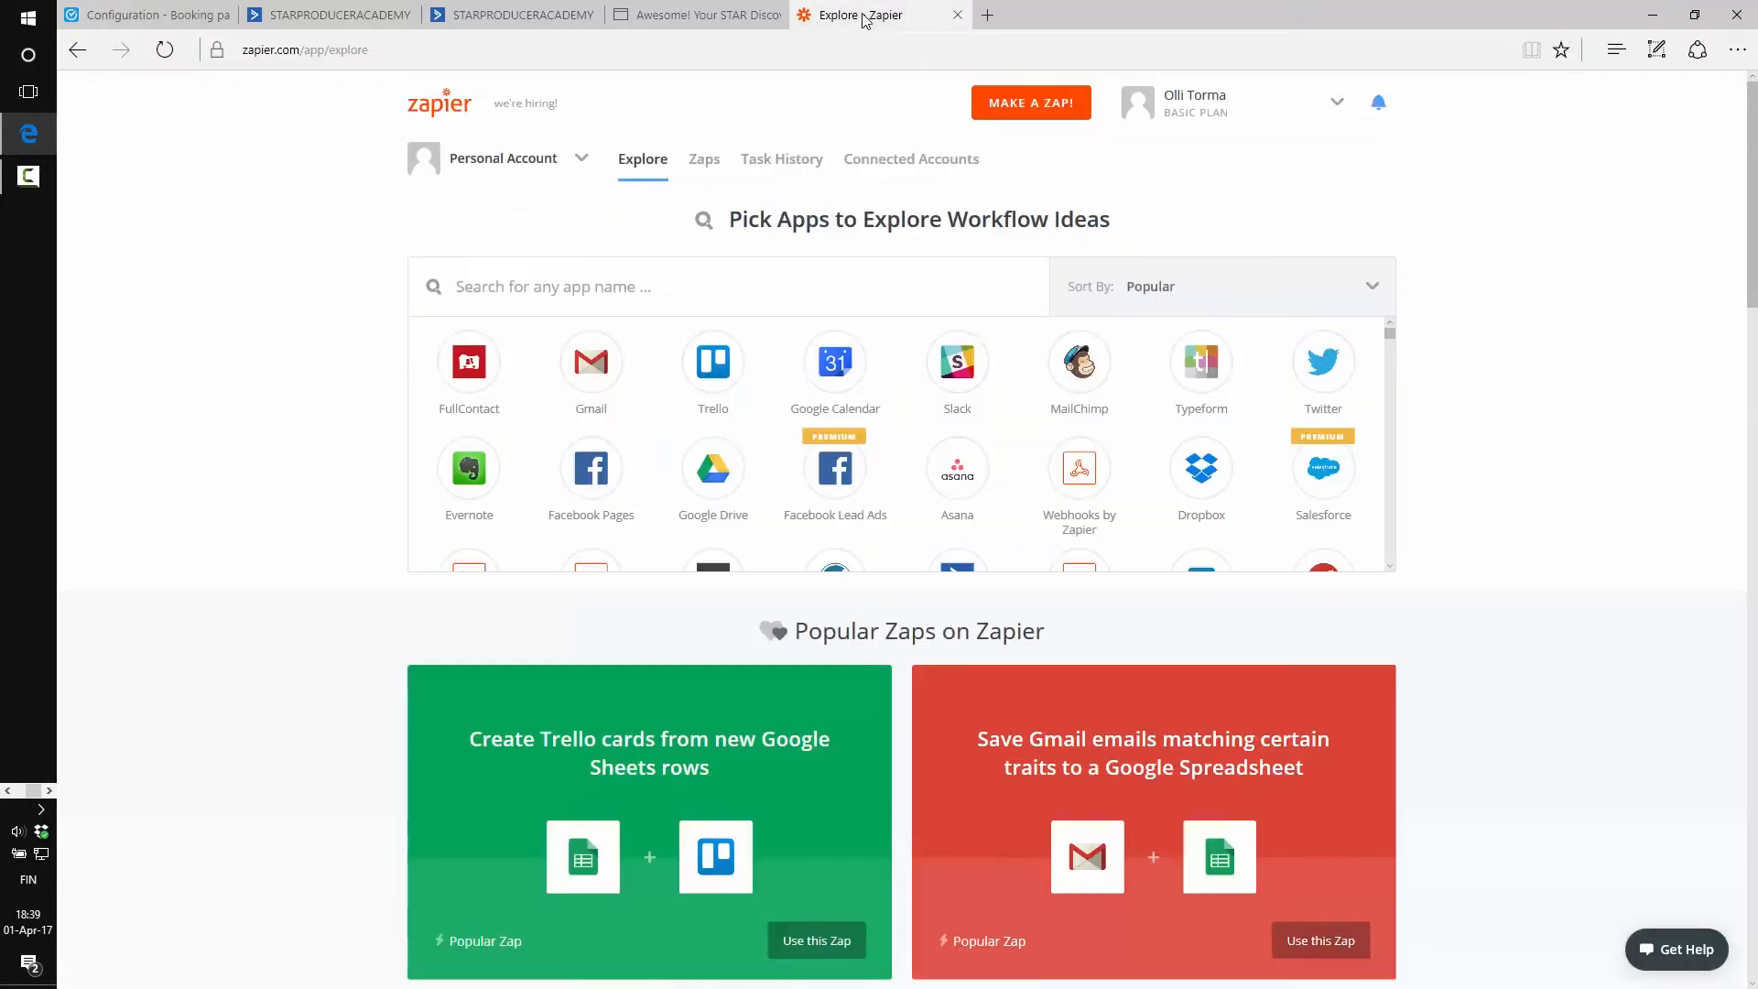
click(1020, 104)
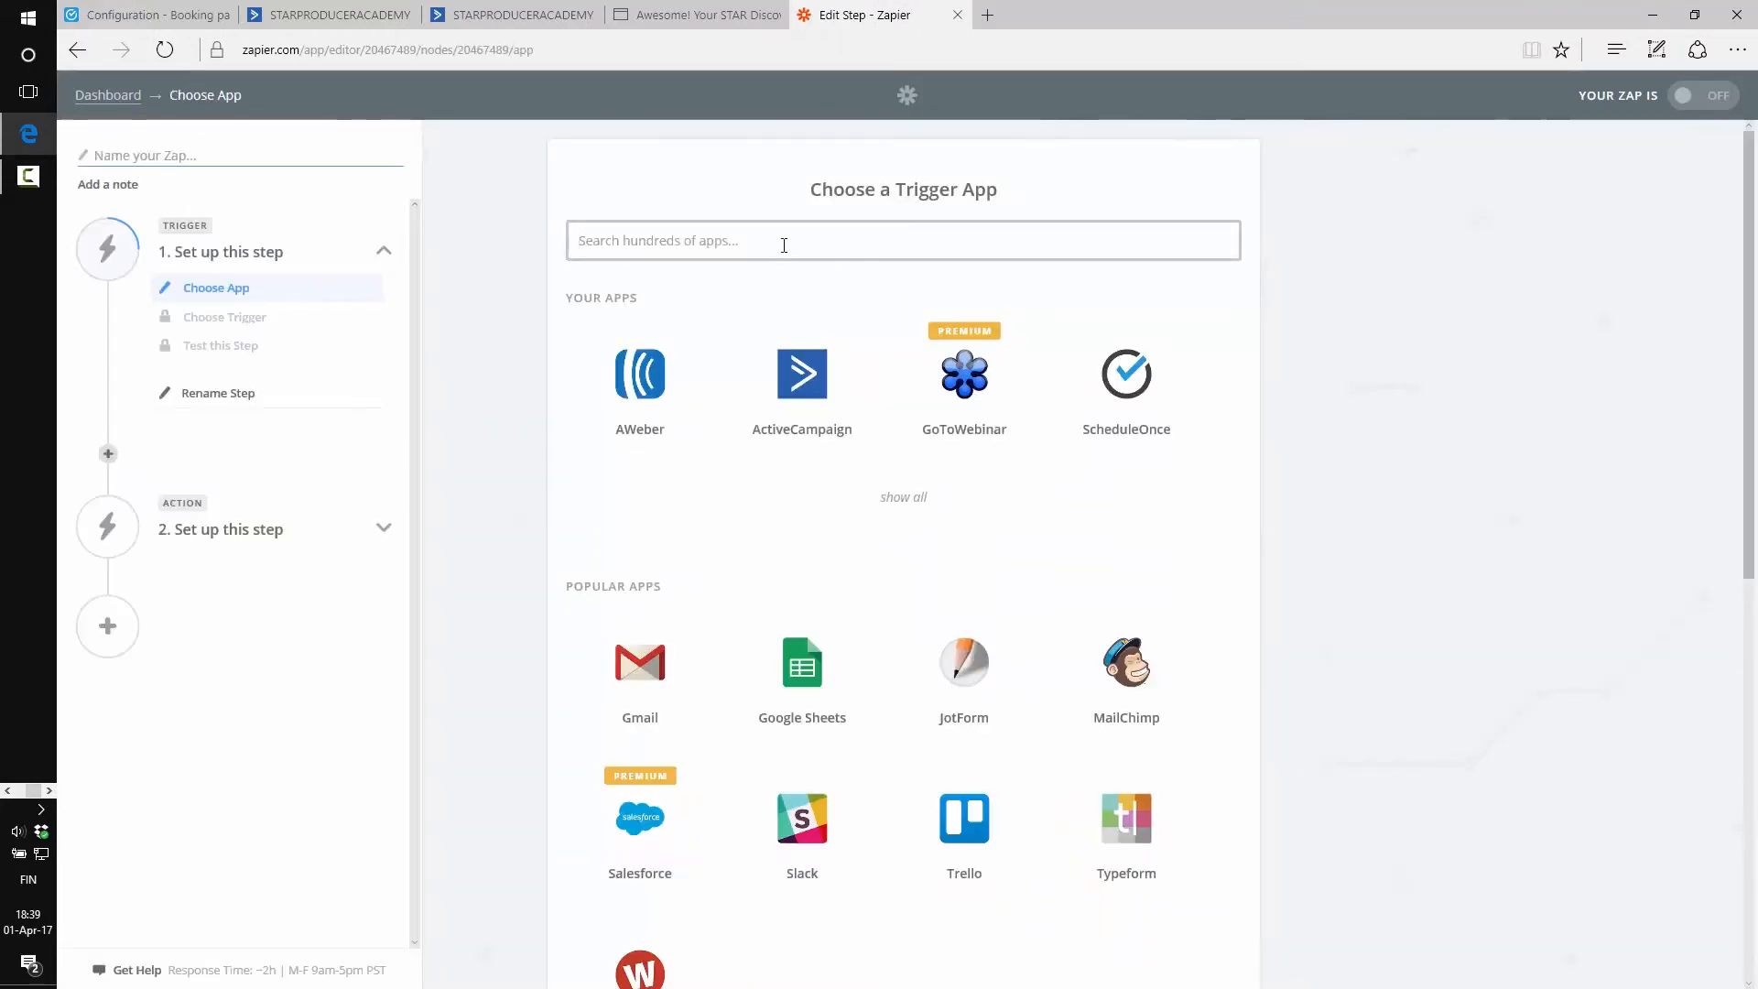
text(sc)
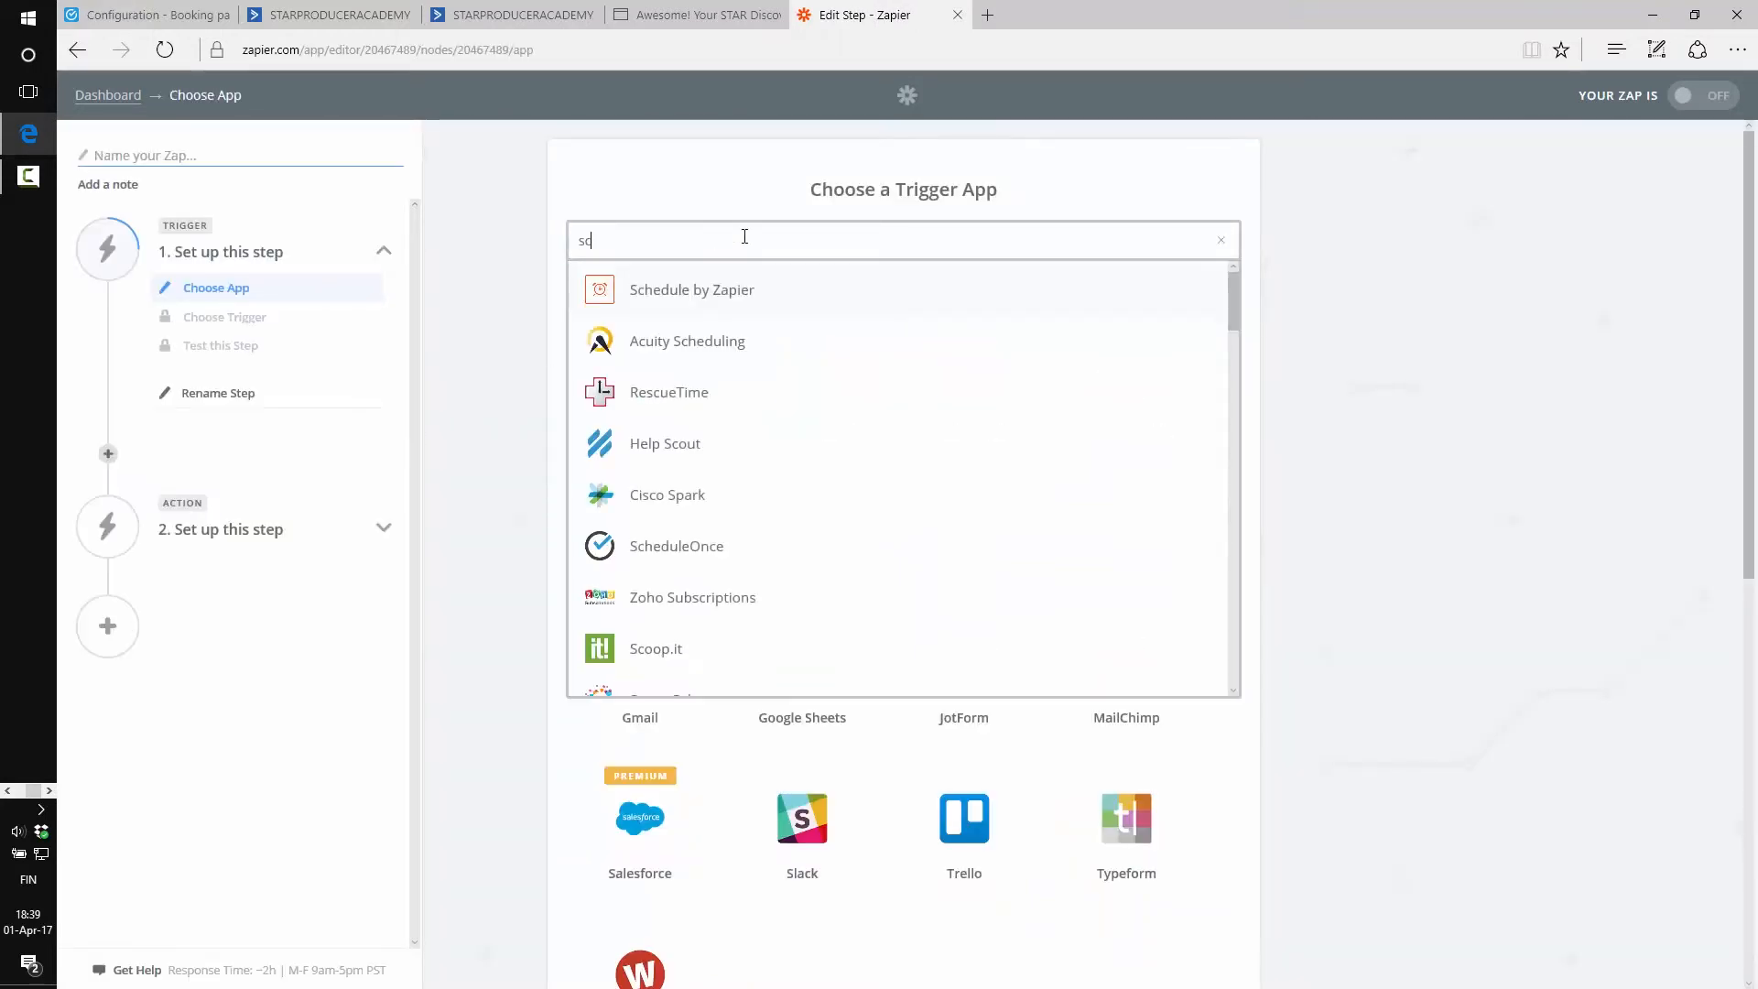
text(hedu)
click(646, 410)
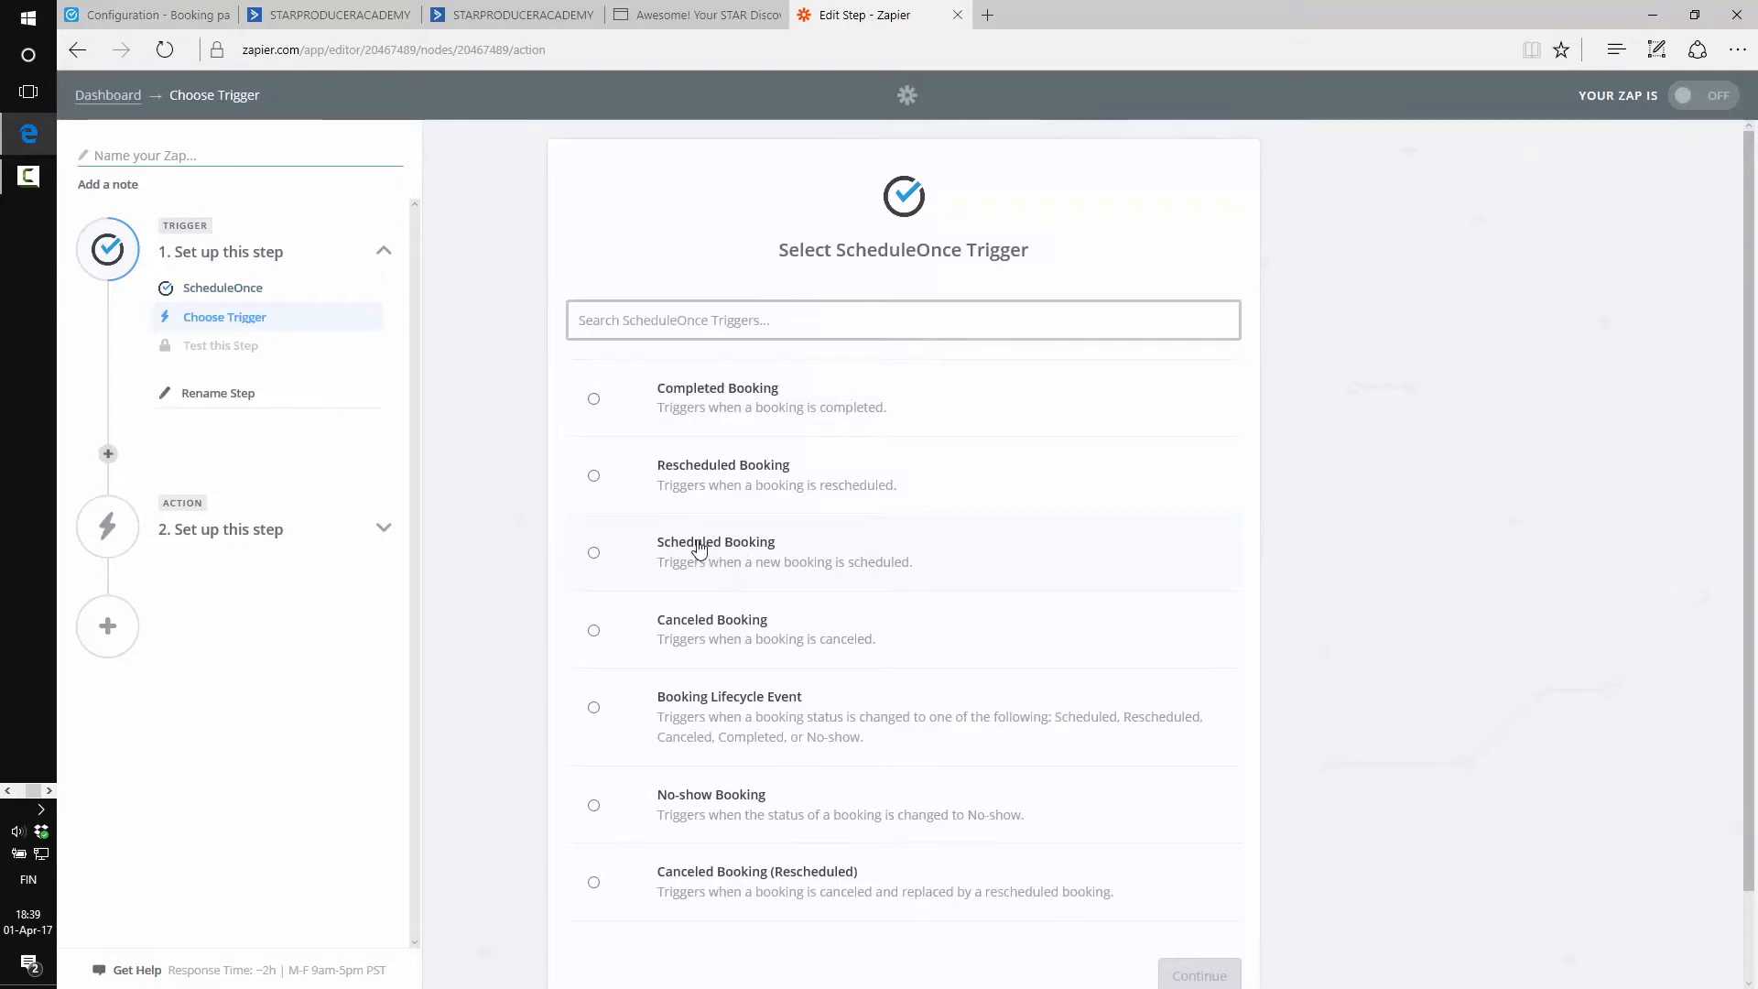
click(699, 549)
Save the trigger, begin connecting a new ScheduleOnce account, and switch to the ScheduleOnce tab
scroll(529, 518, down, 1)
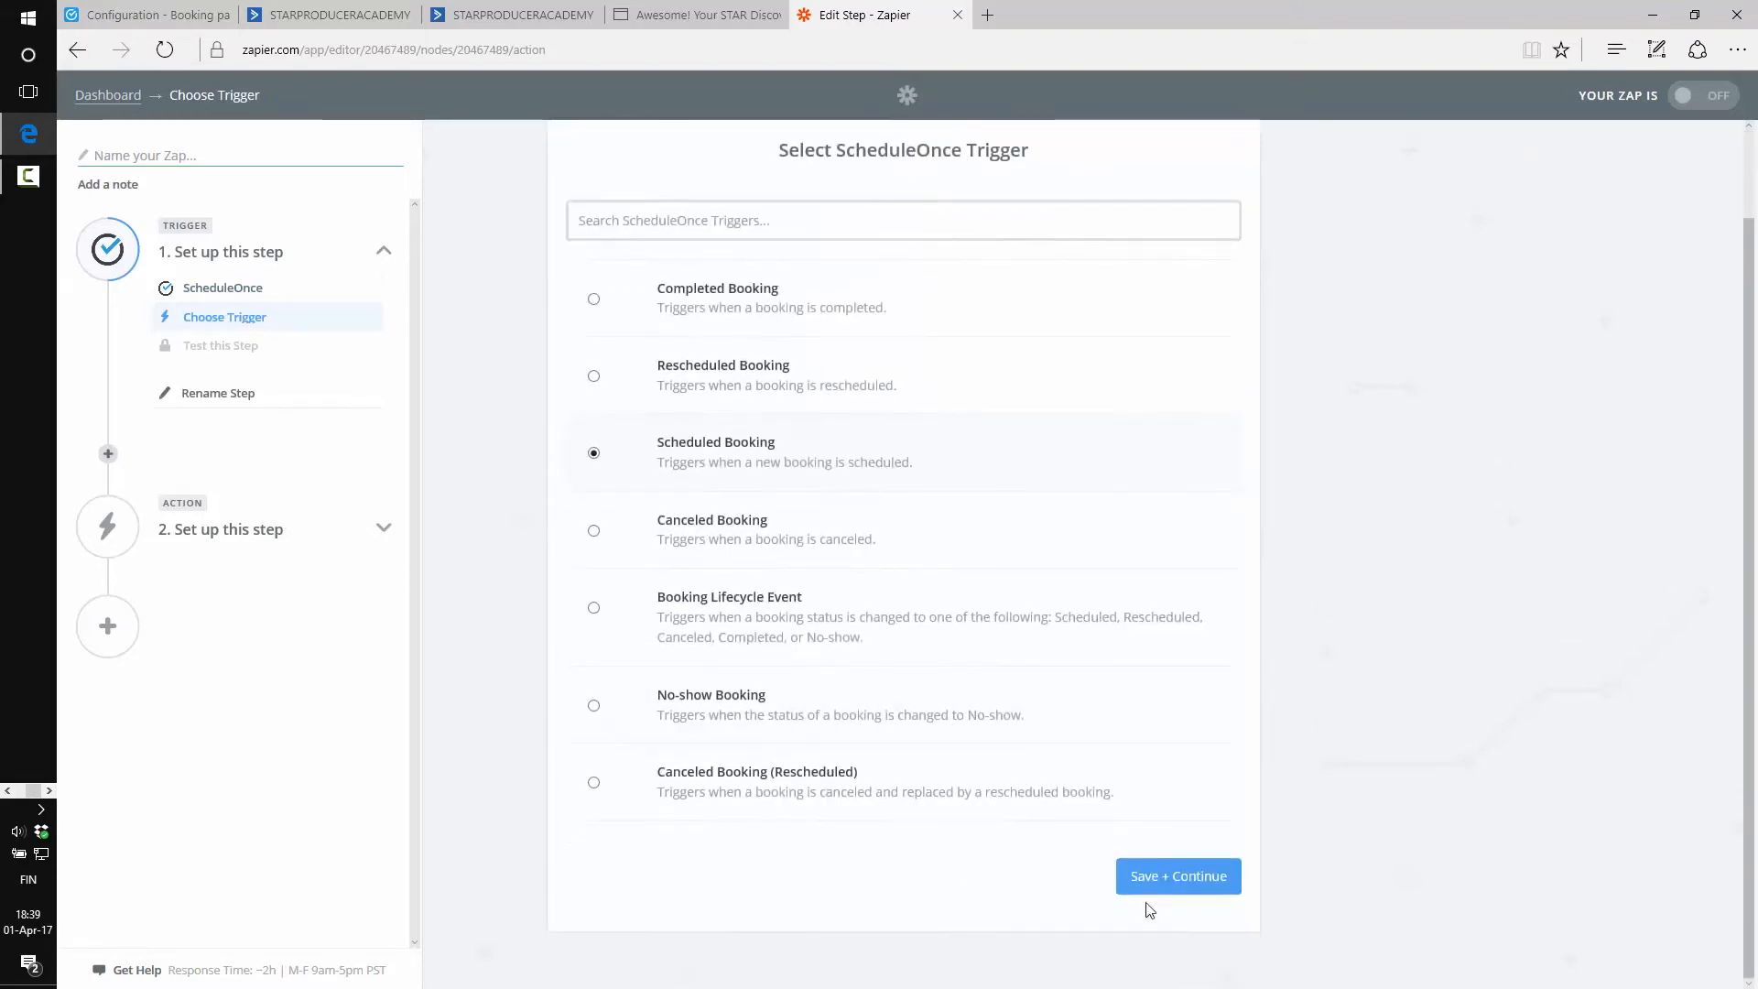
click(1188, 879)
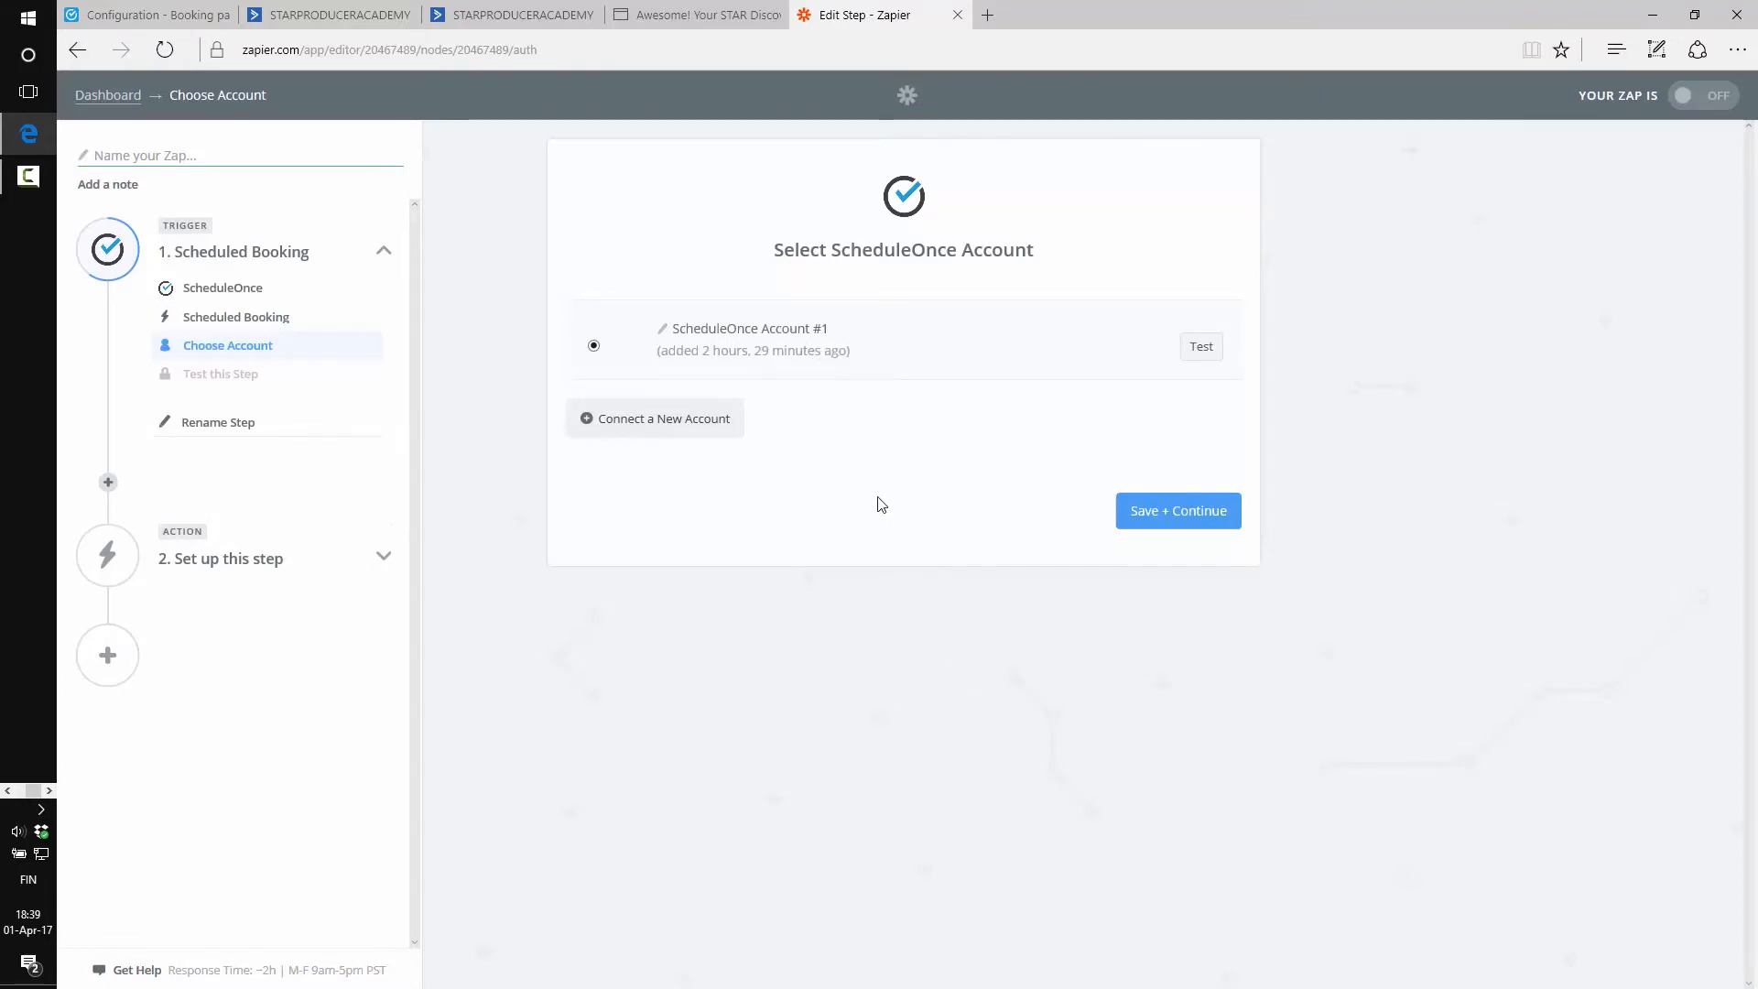
click(682, 419)
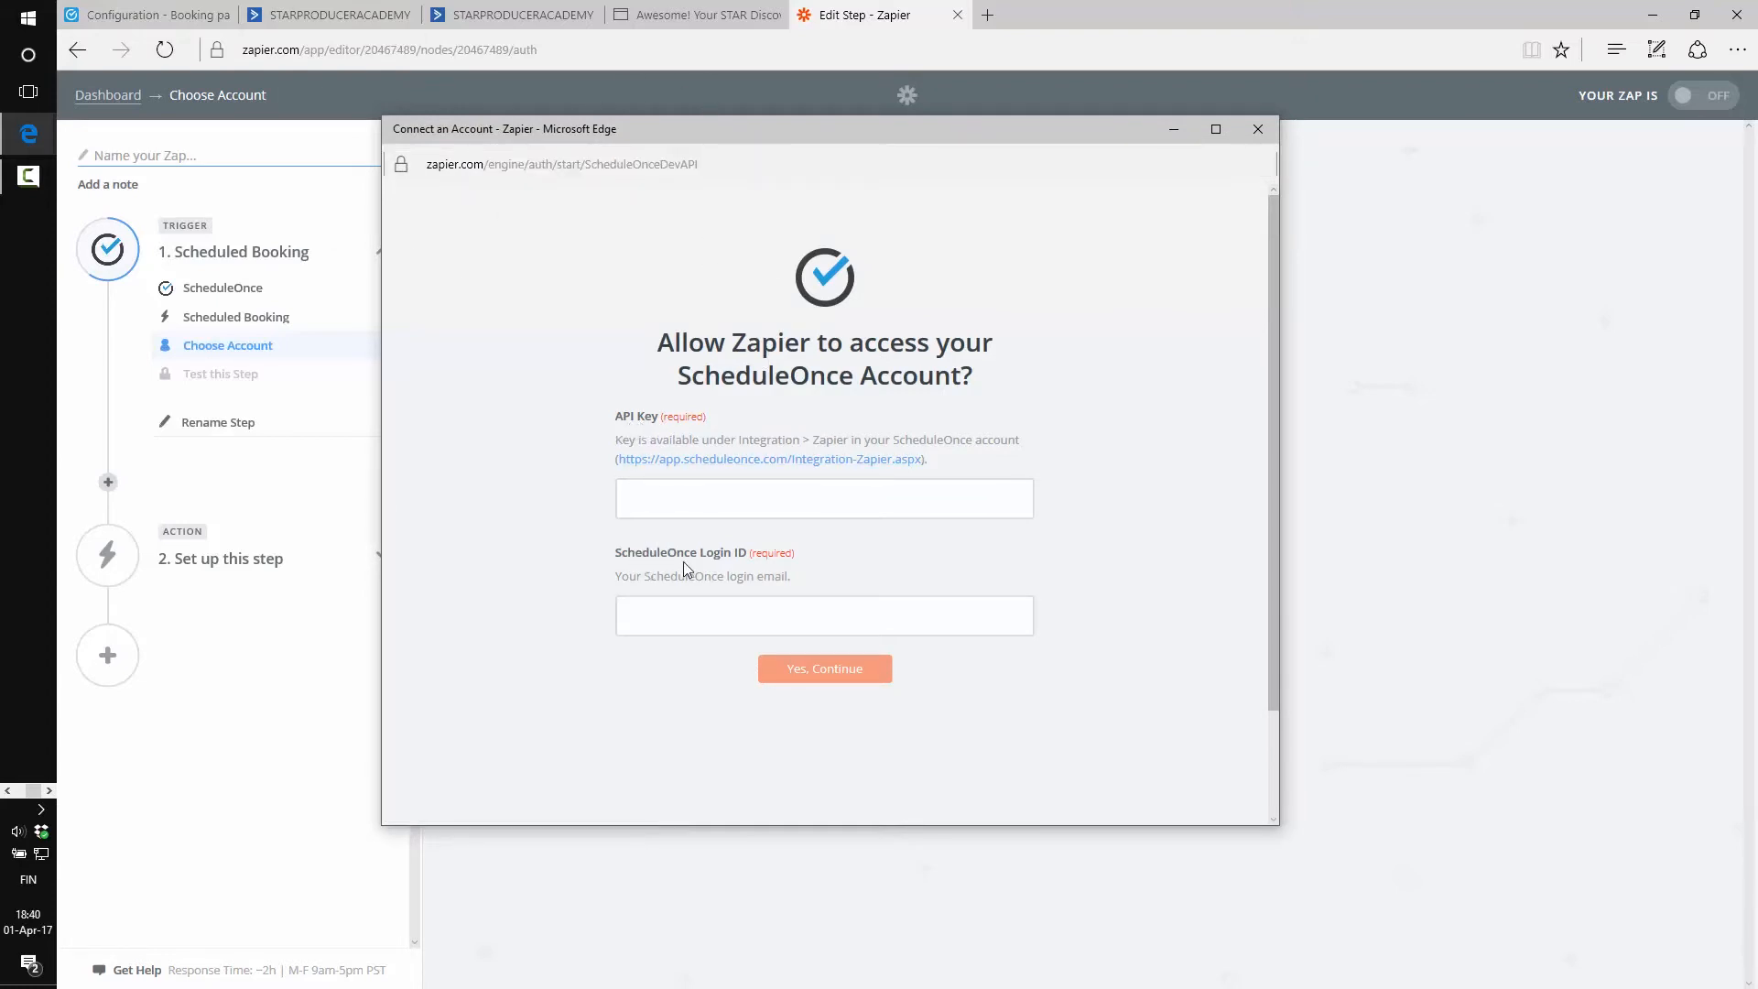
click(160, 13)
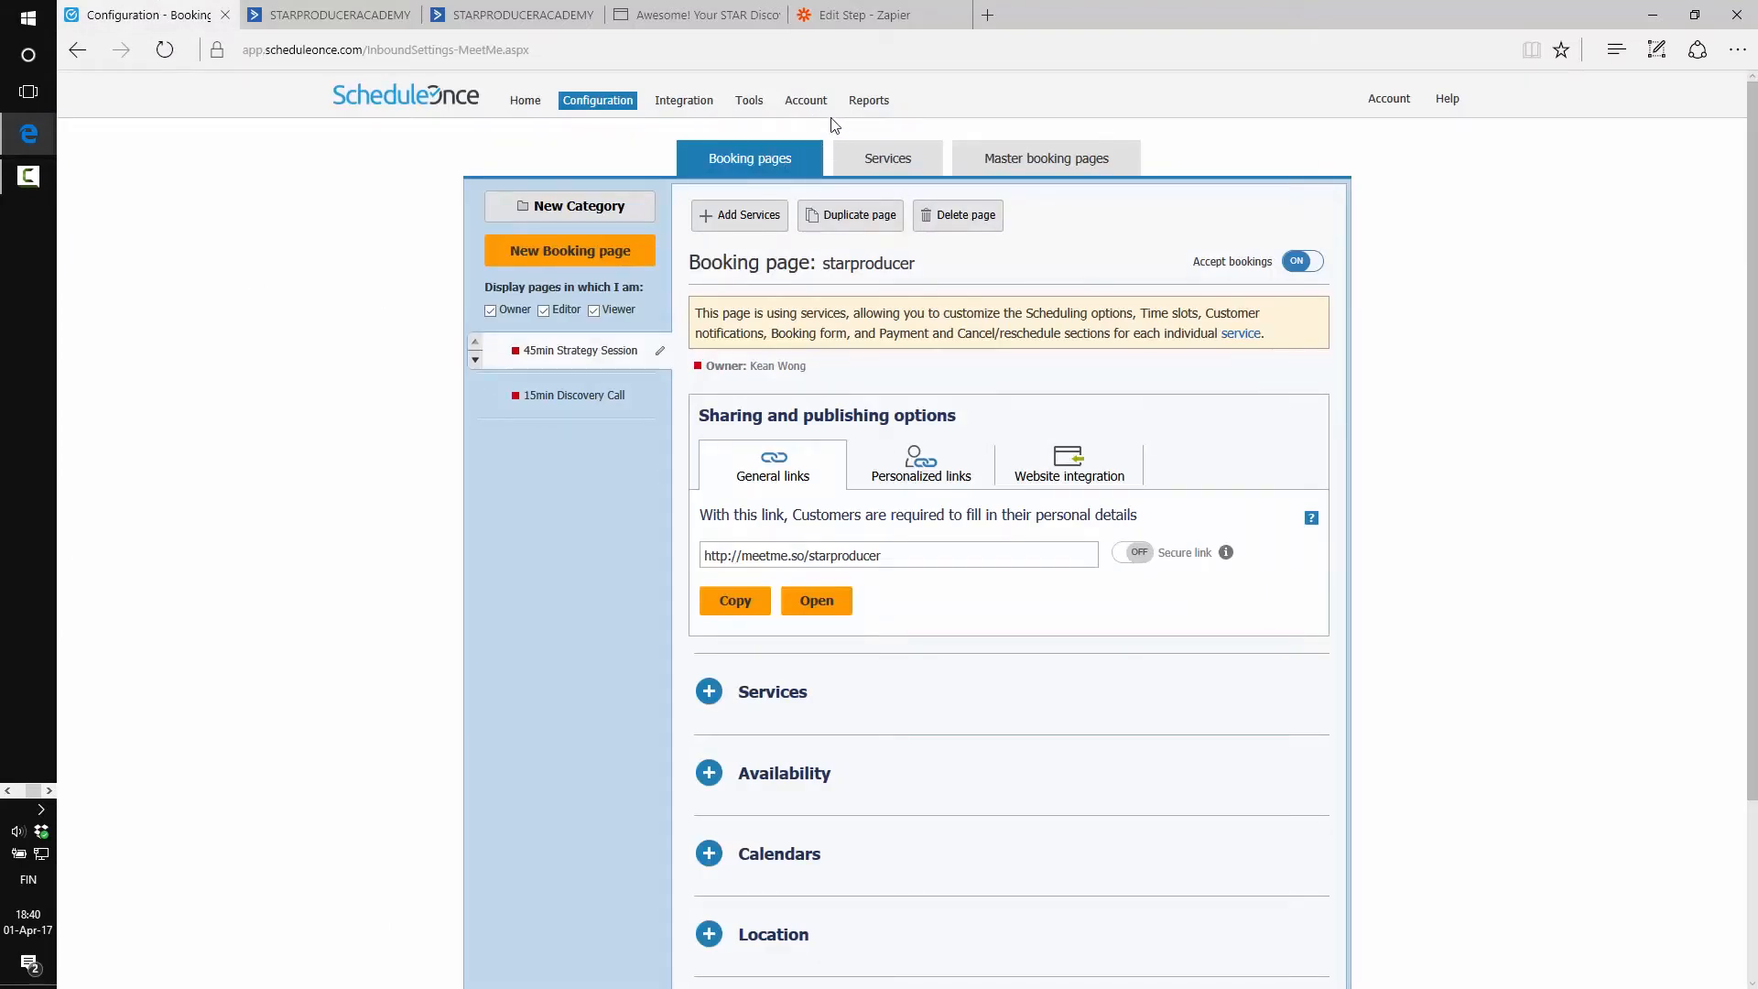
Check the Connected Zapier integration in ScheduleOnce, close the connection popup, and return to Zapier
click(686, 102)
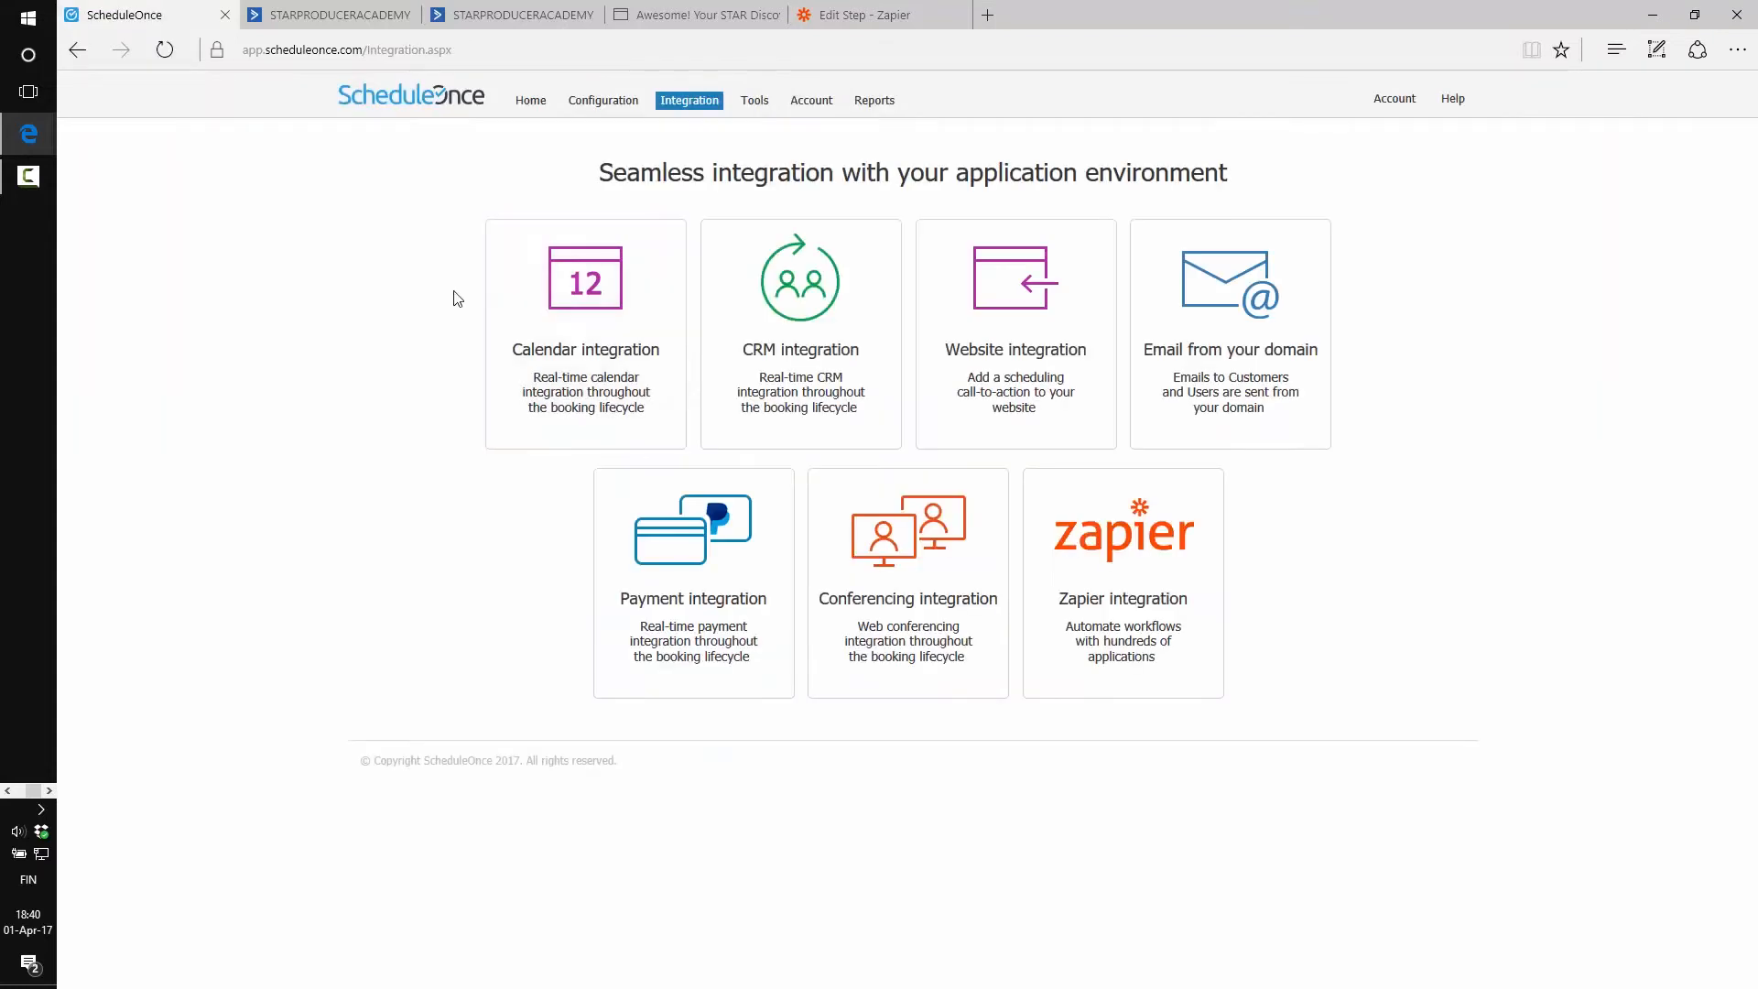
click(1066, 620)
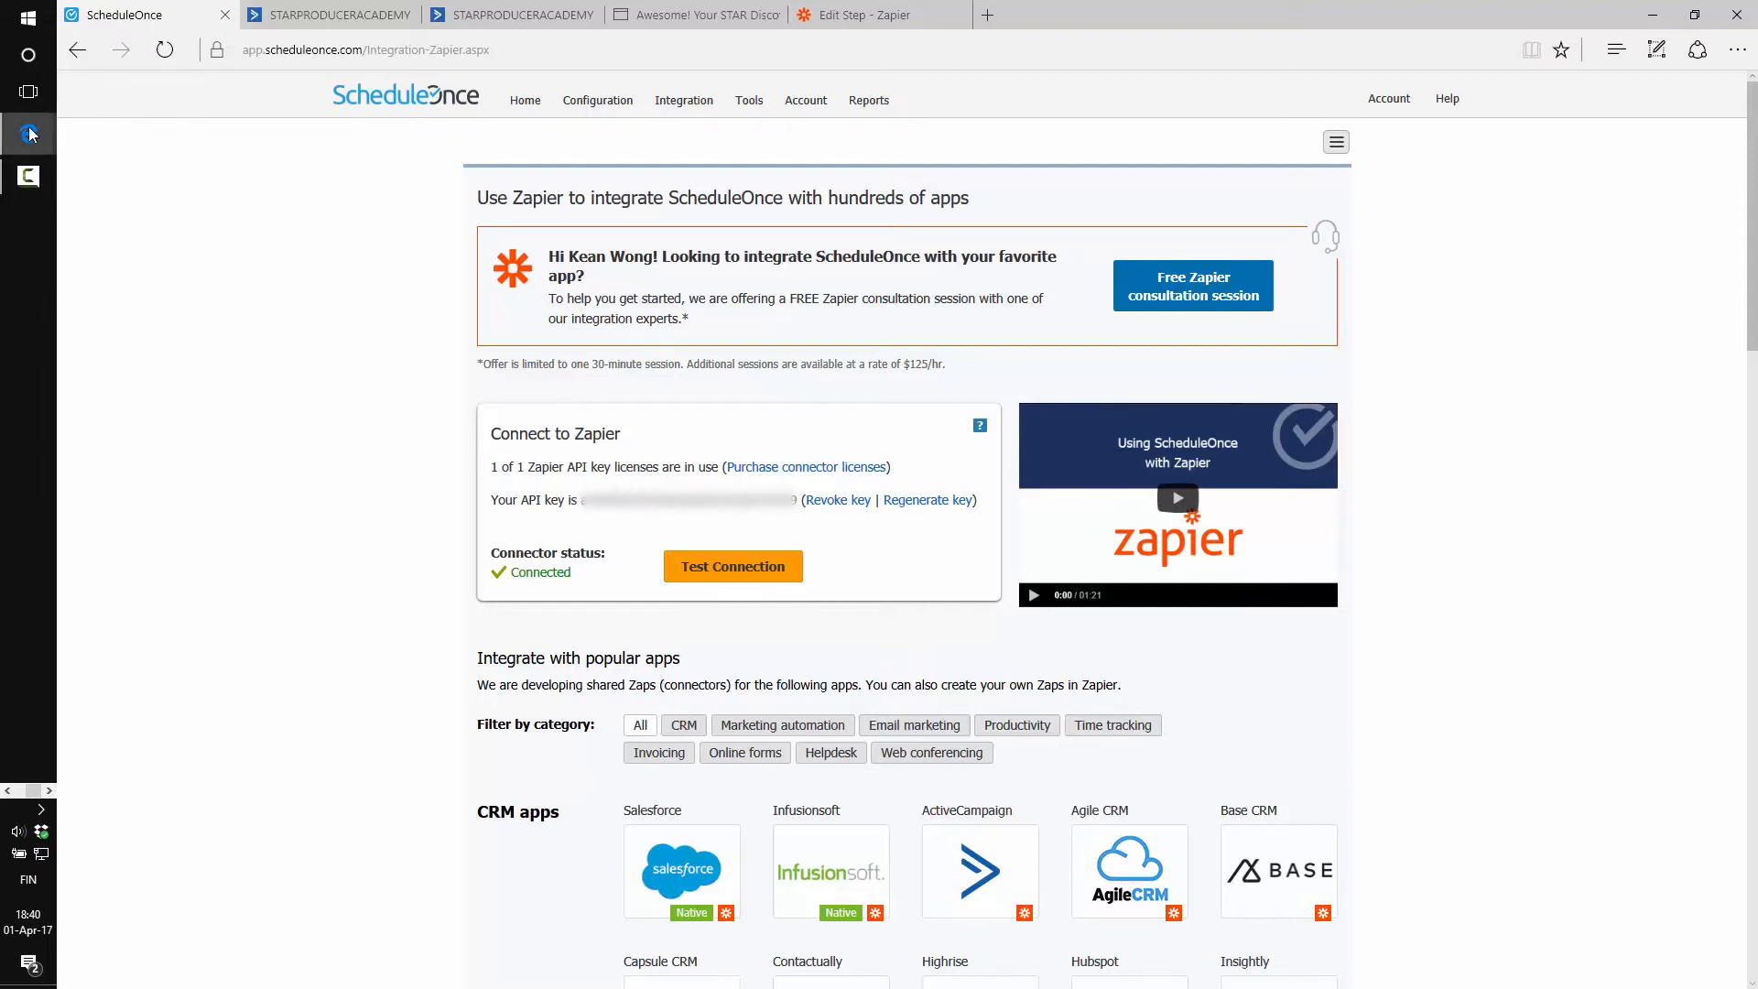
mouse_move(28, 134)
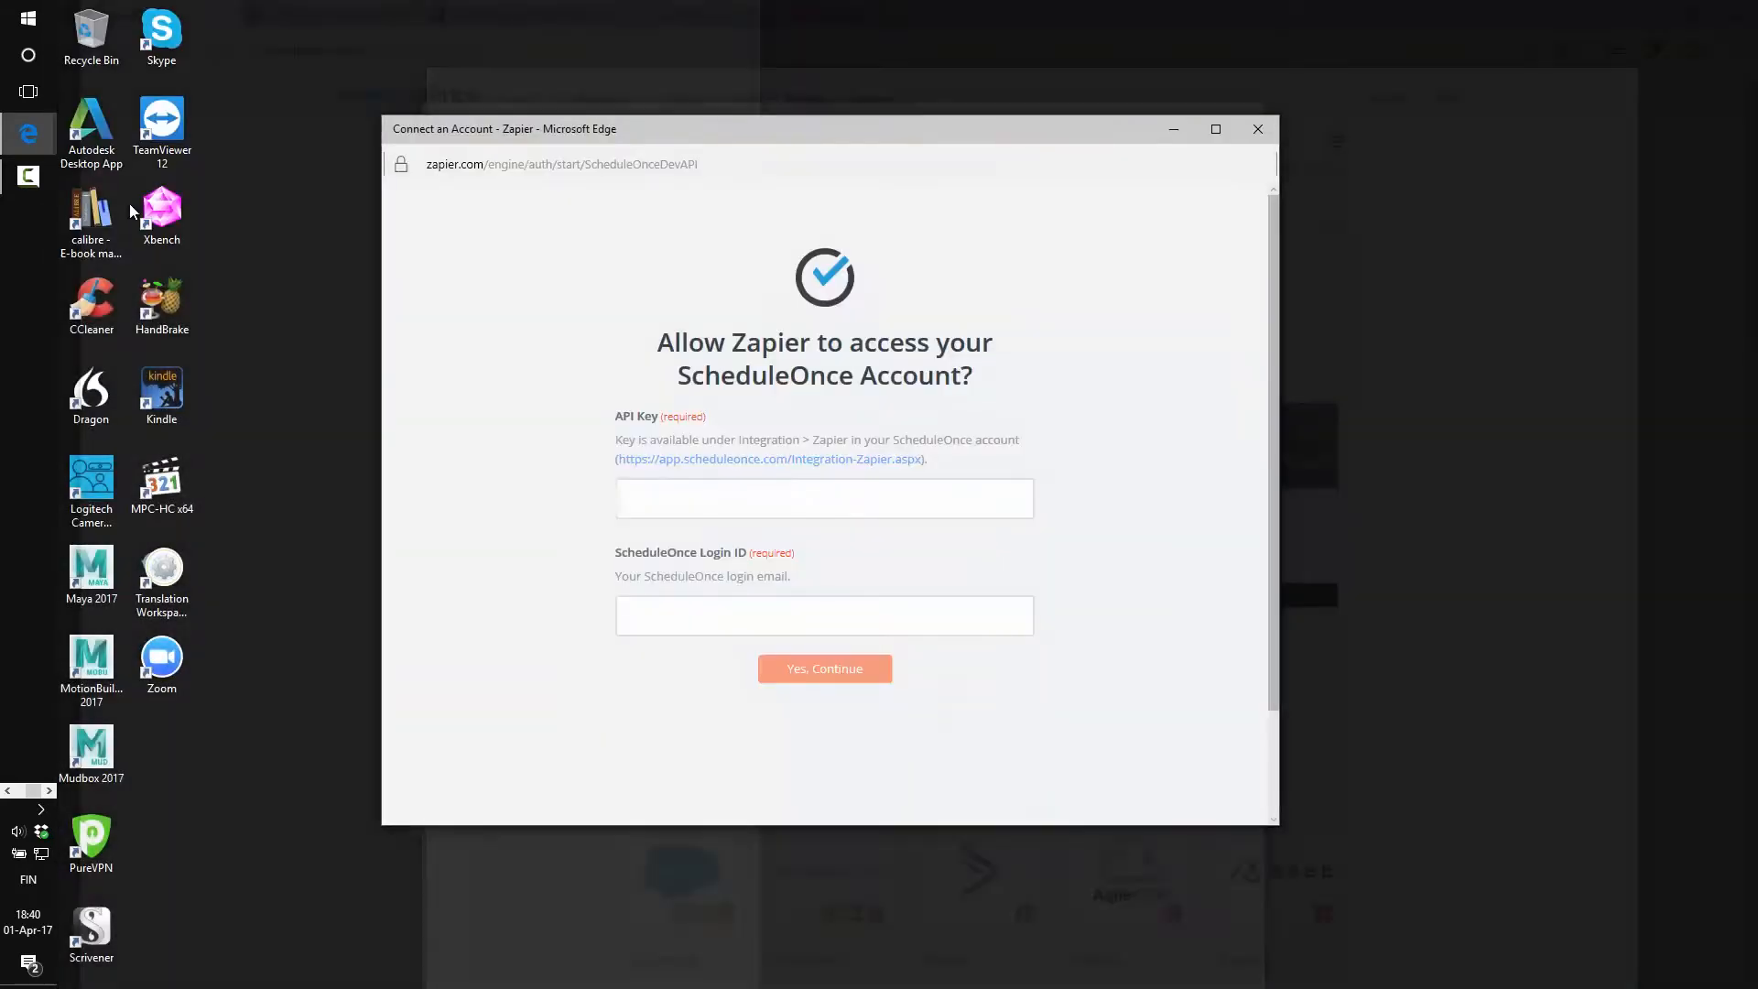
click(129, 204)
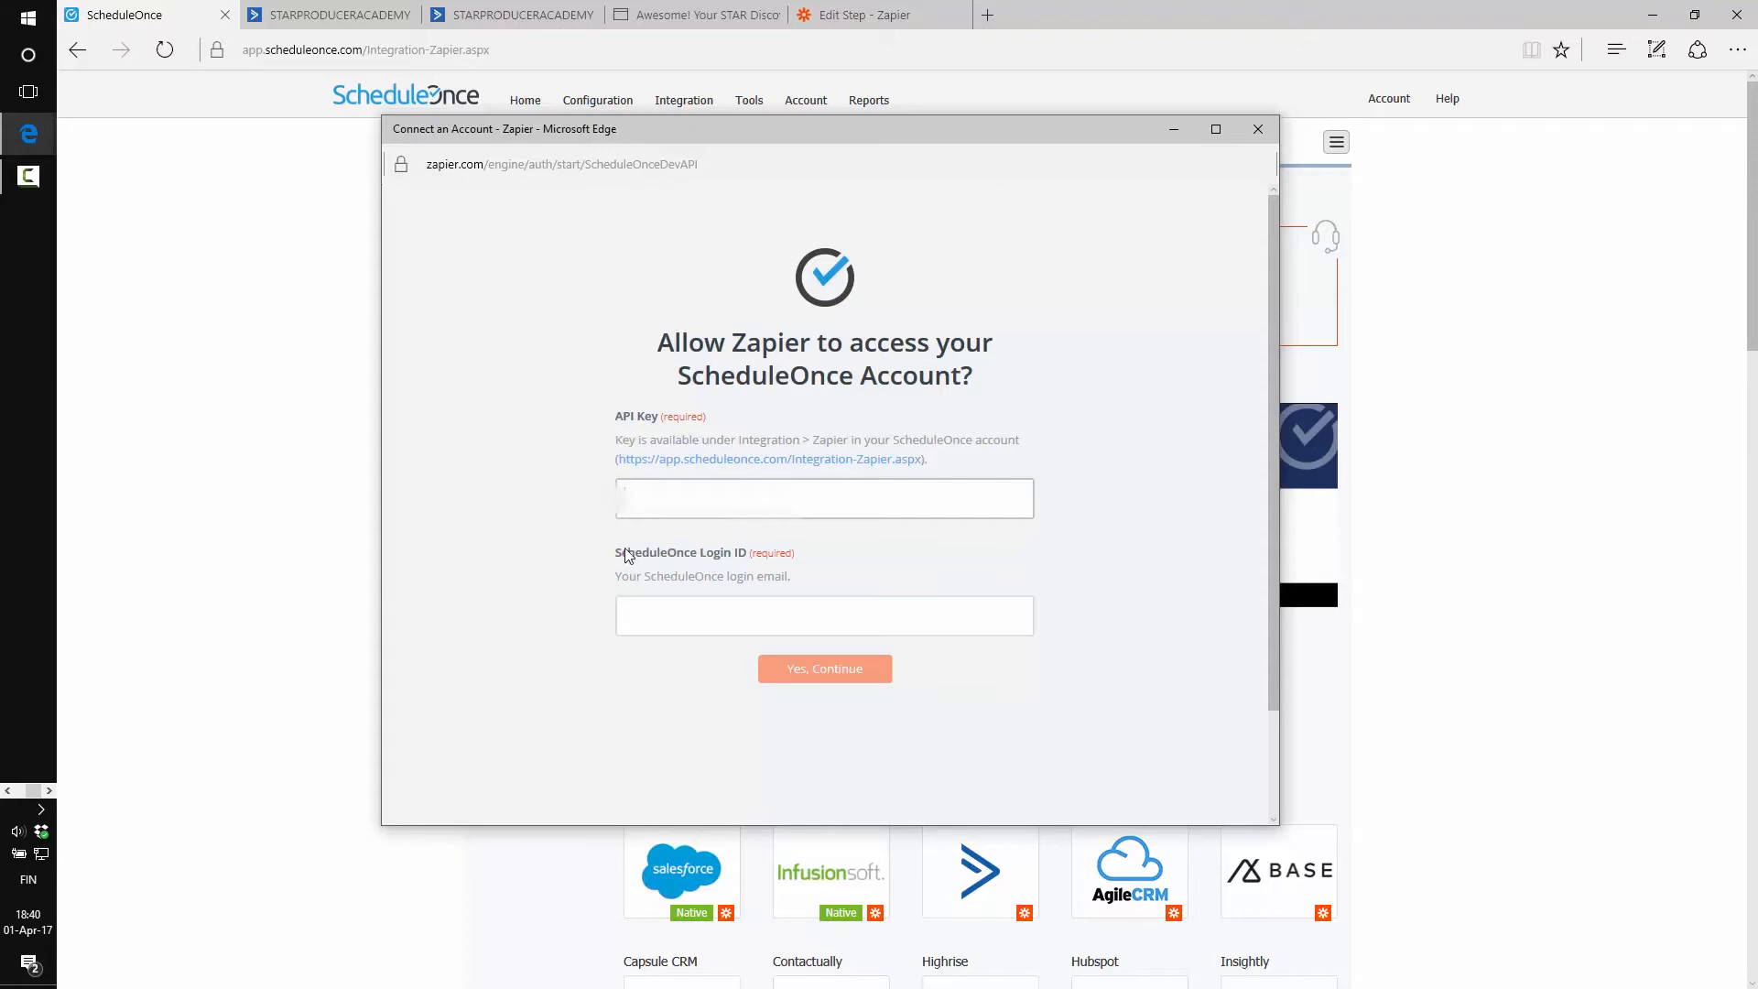
drag(616, 553, 738, 555)
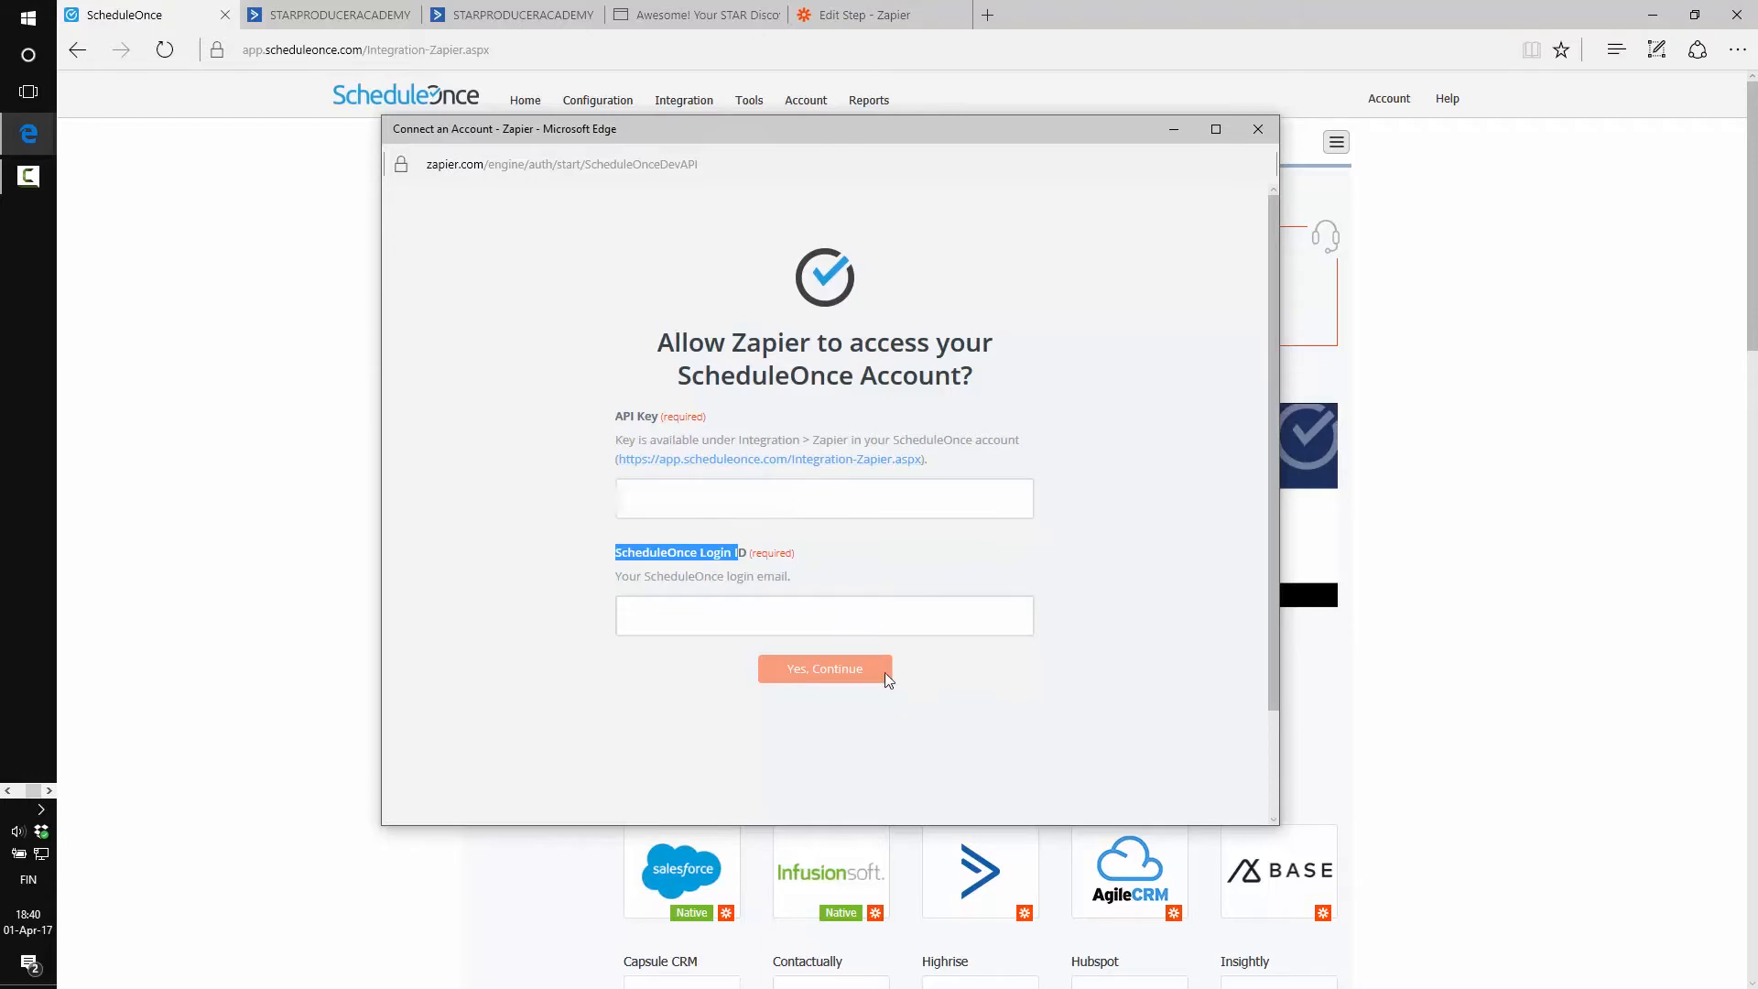
click(813, 667)
click(1259, 129)
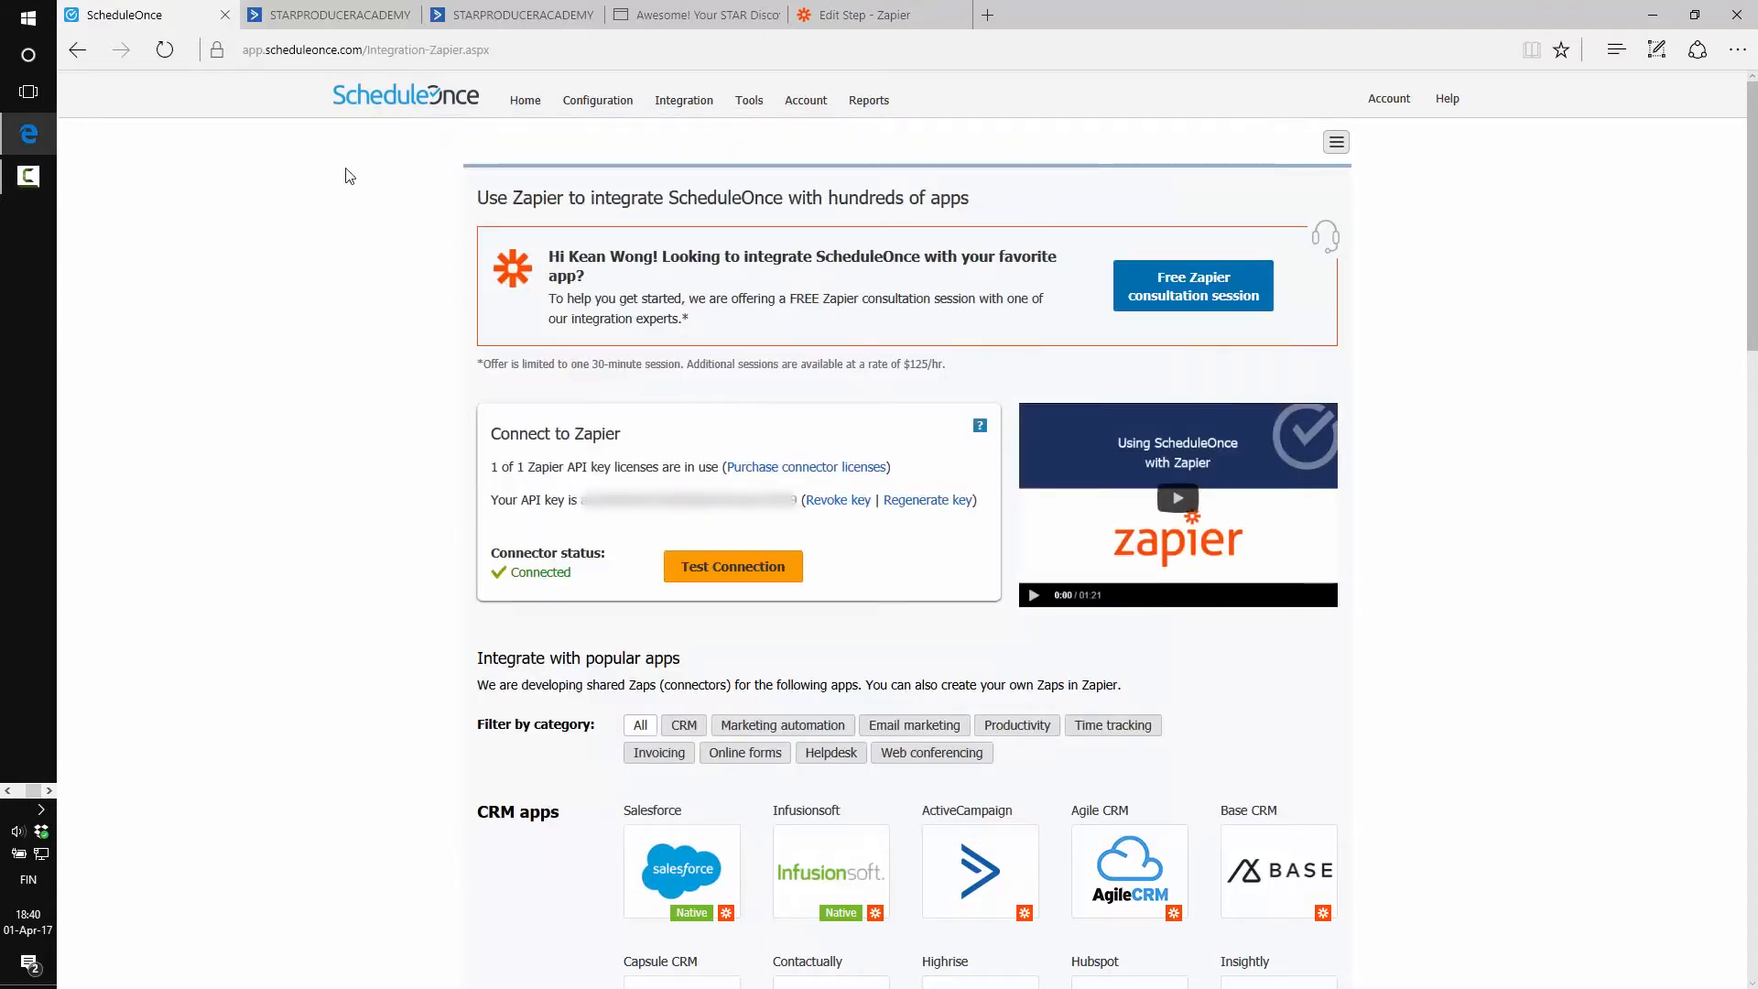
click(866, 14)
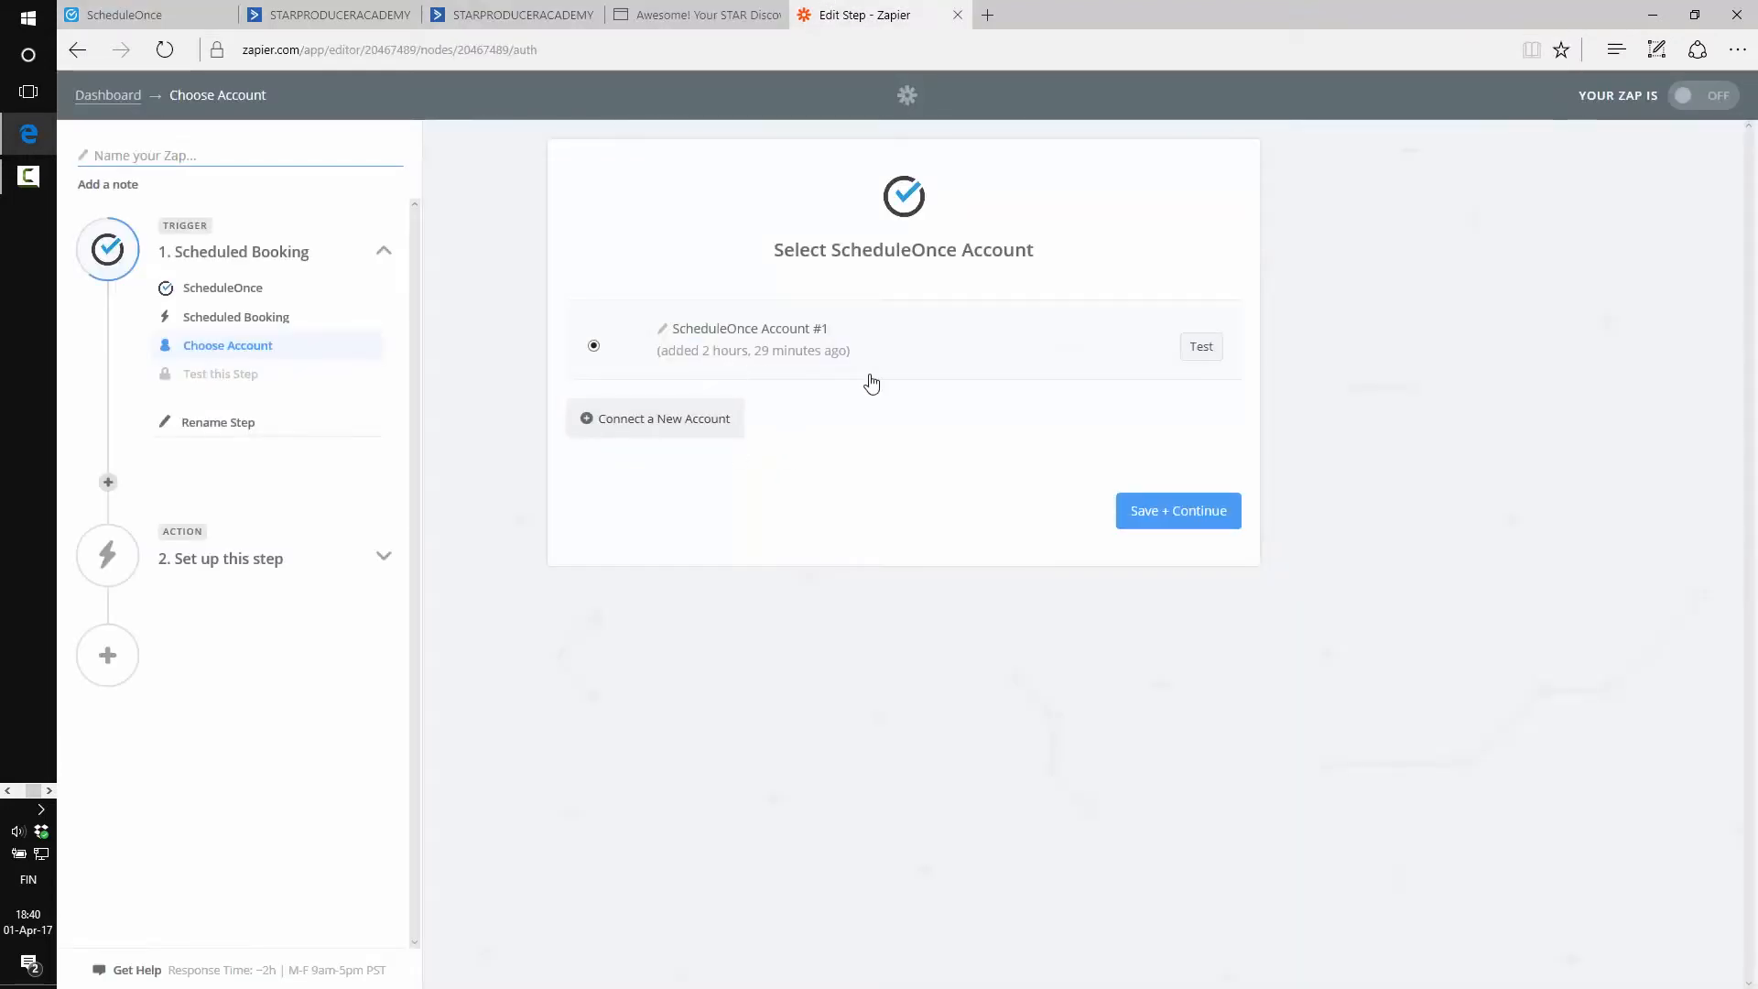
Test and save the existing ScheduleOnce account, then fetch a sample booking
click(1202, 348)
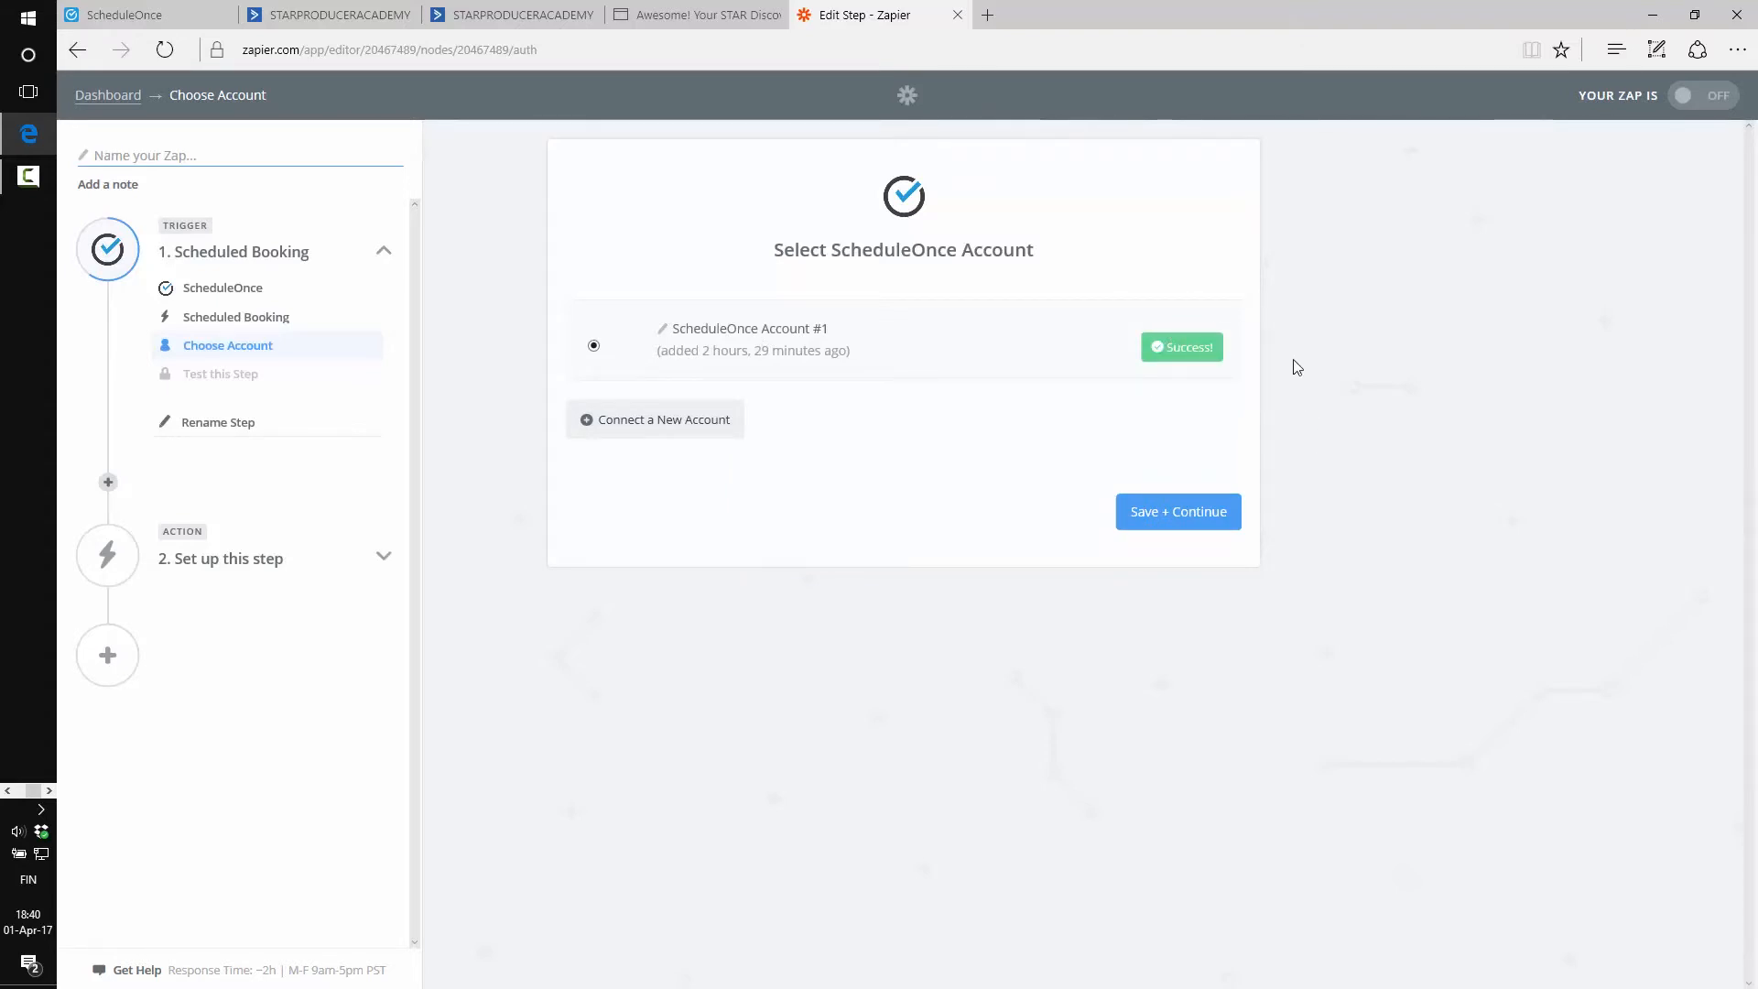
click(1178, 519)
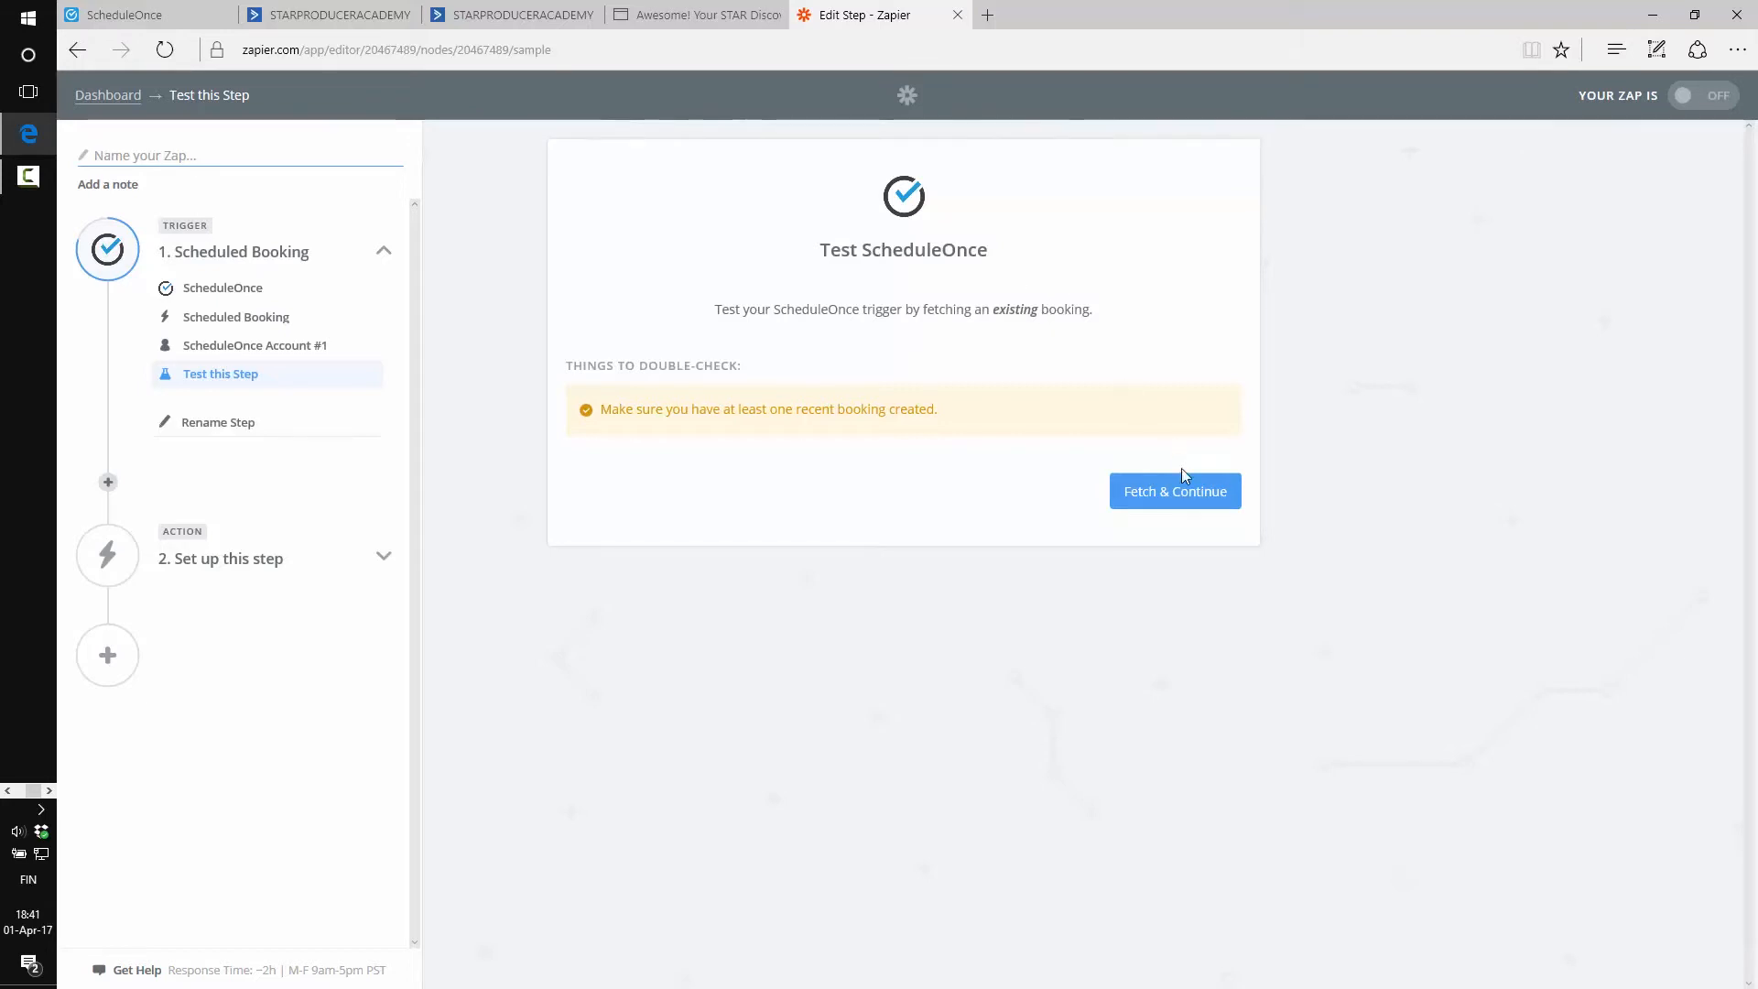
click(1160, 491)
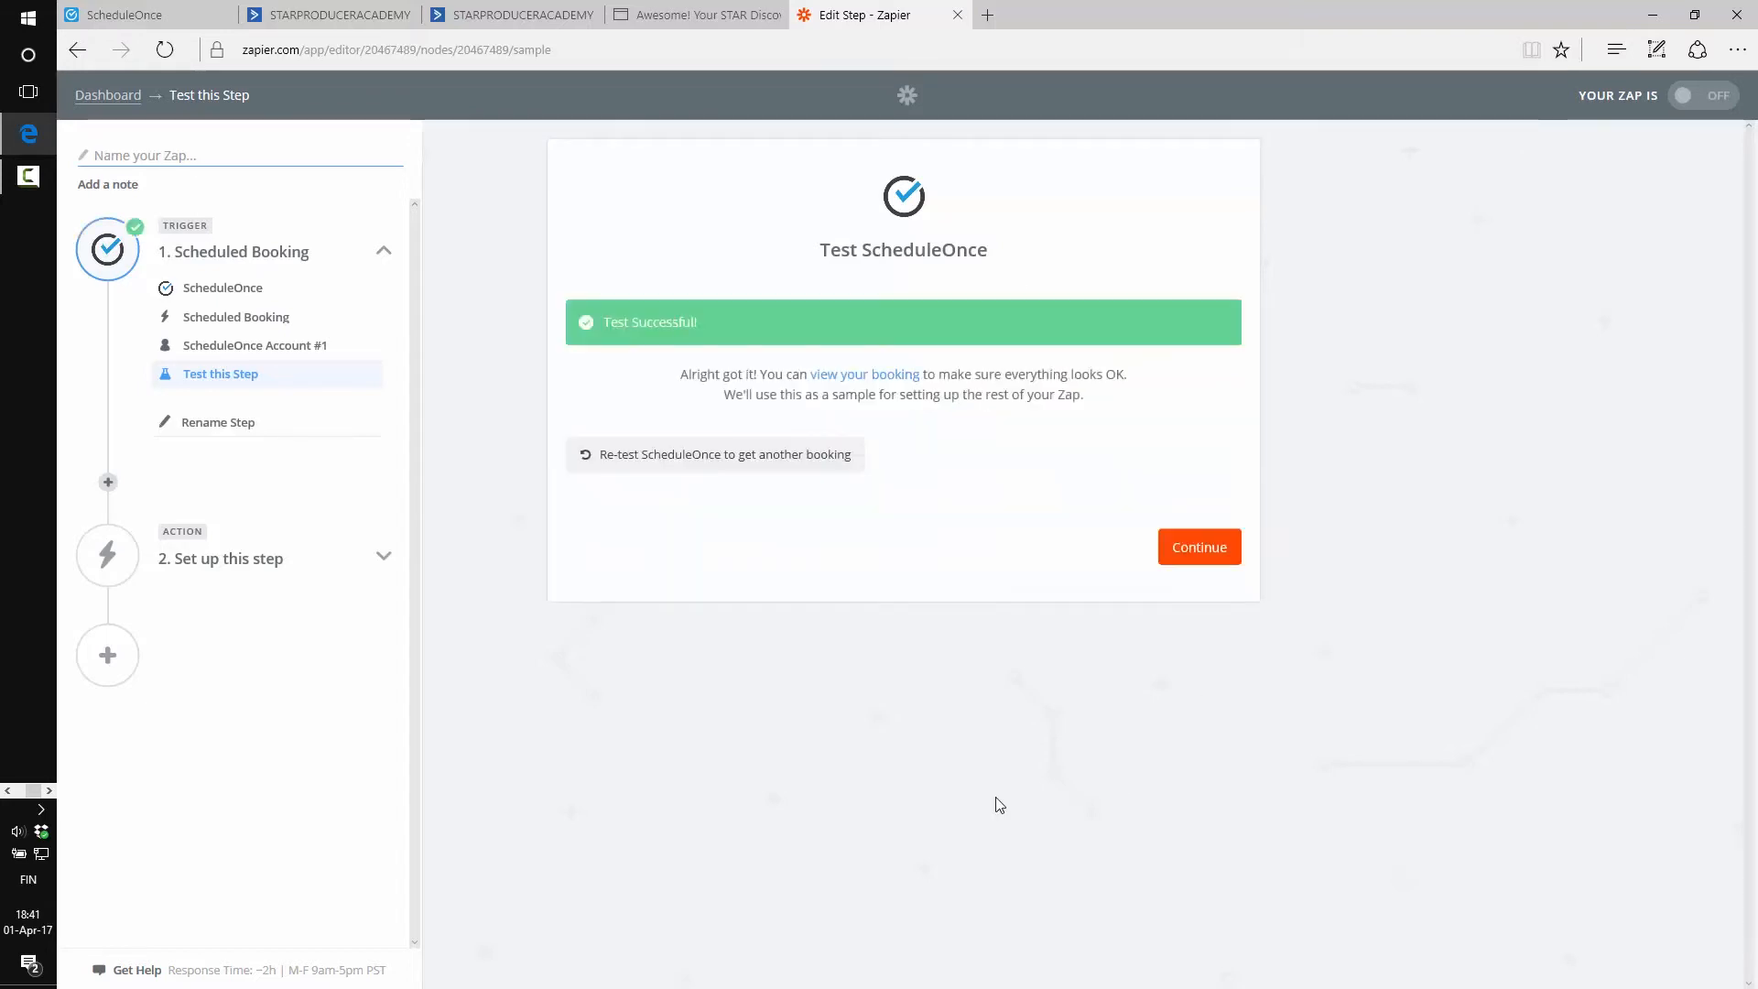
Review the fetched sample booking details and continue to the action step
click(859, 377)
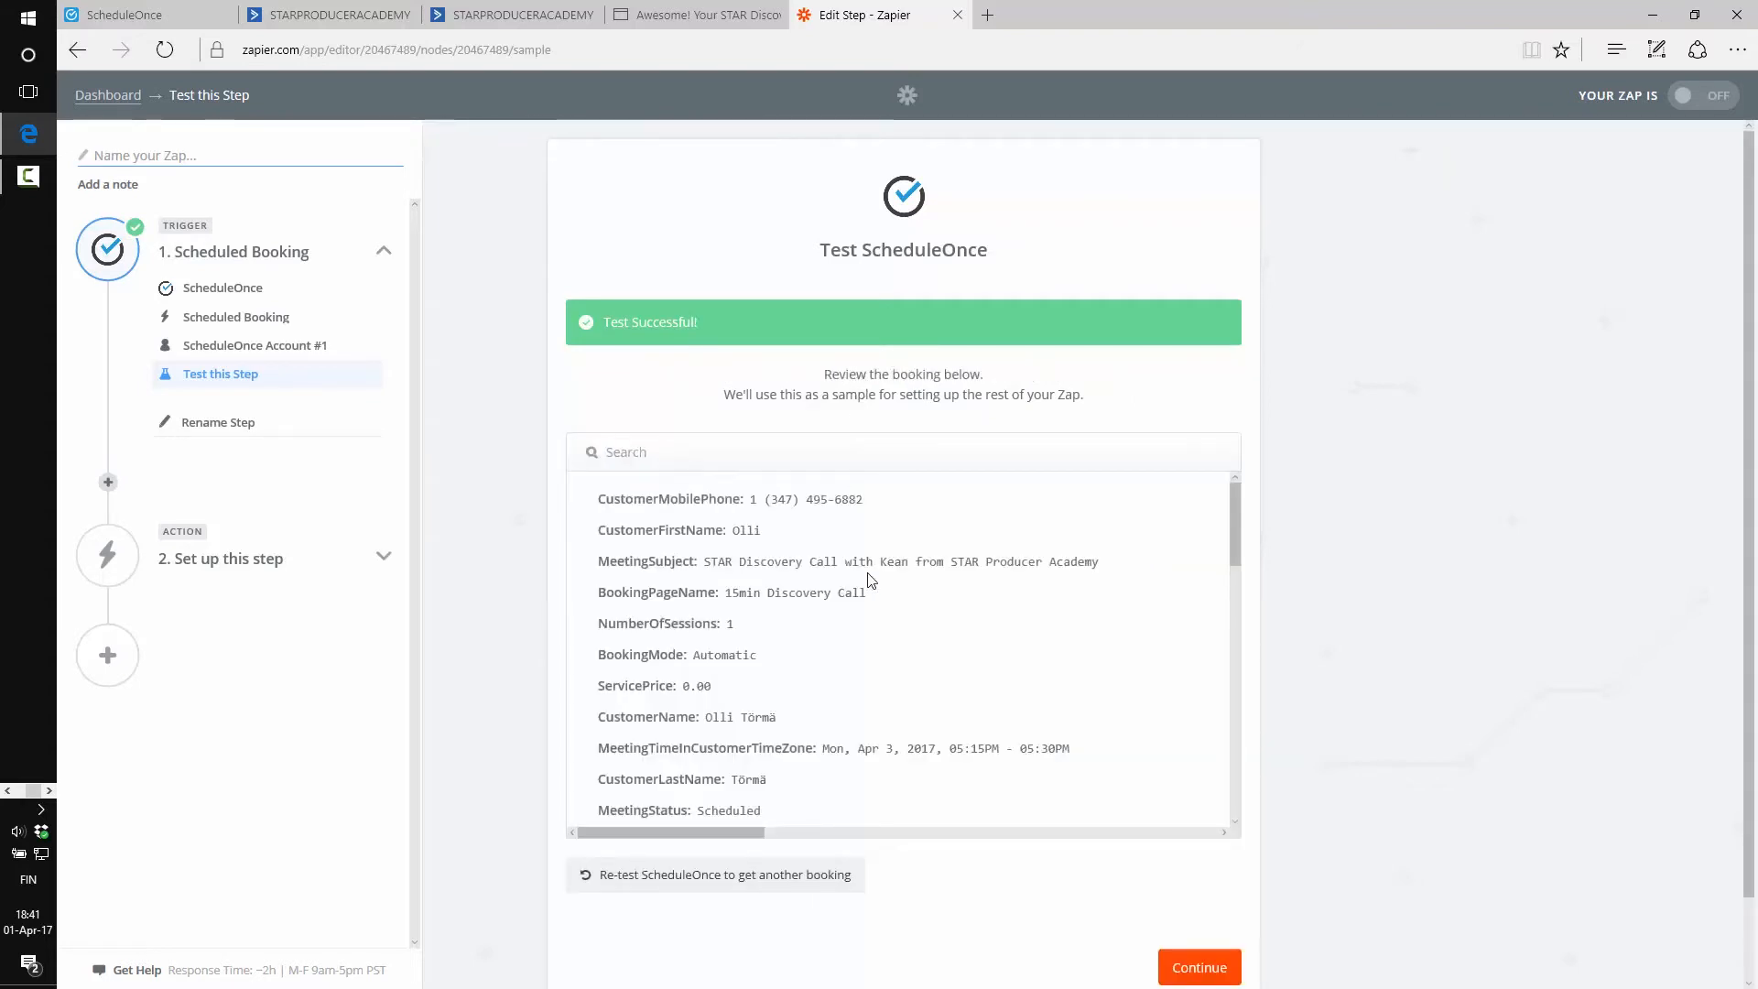
scroll(867, 615, down, 10)
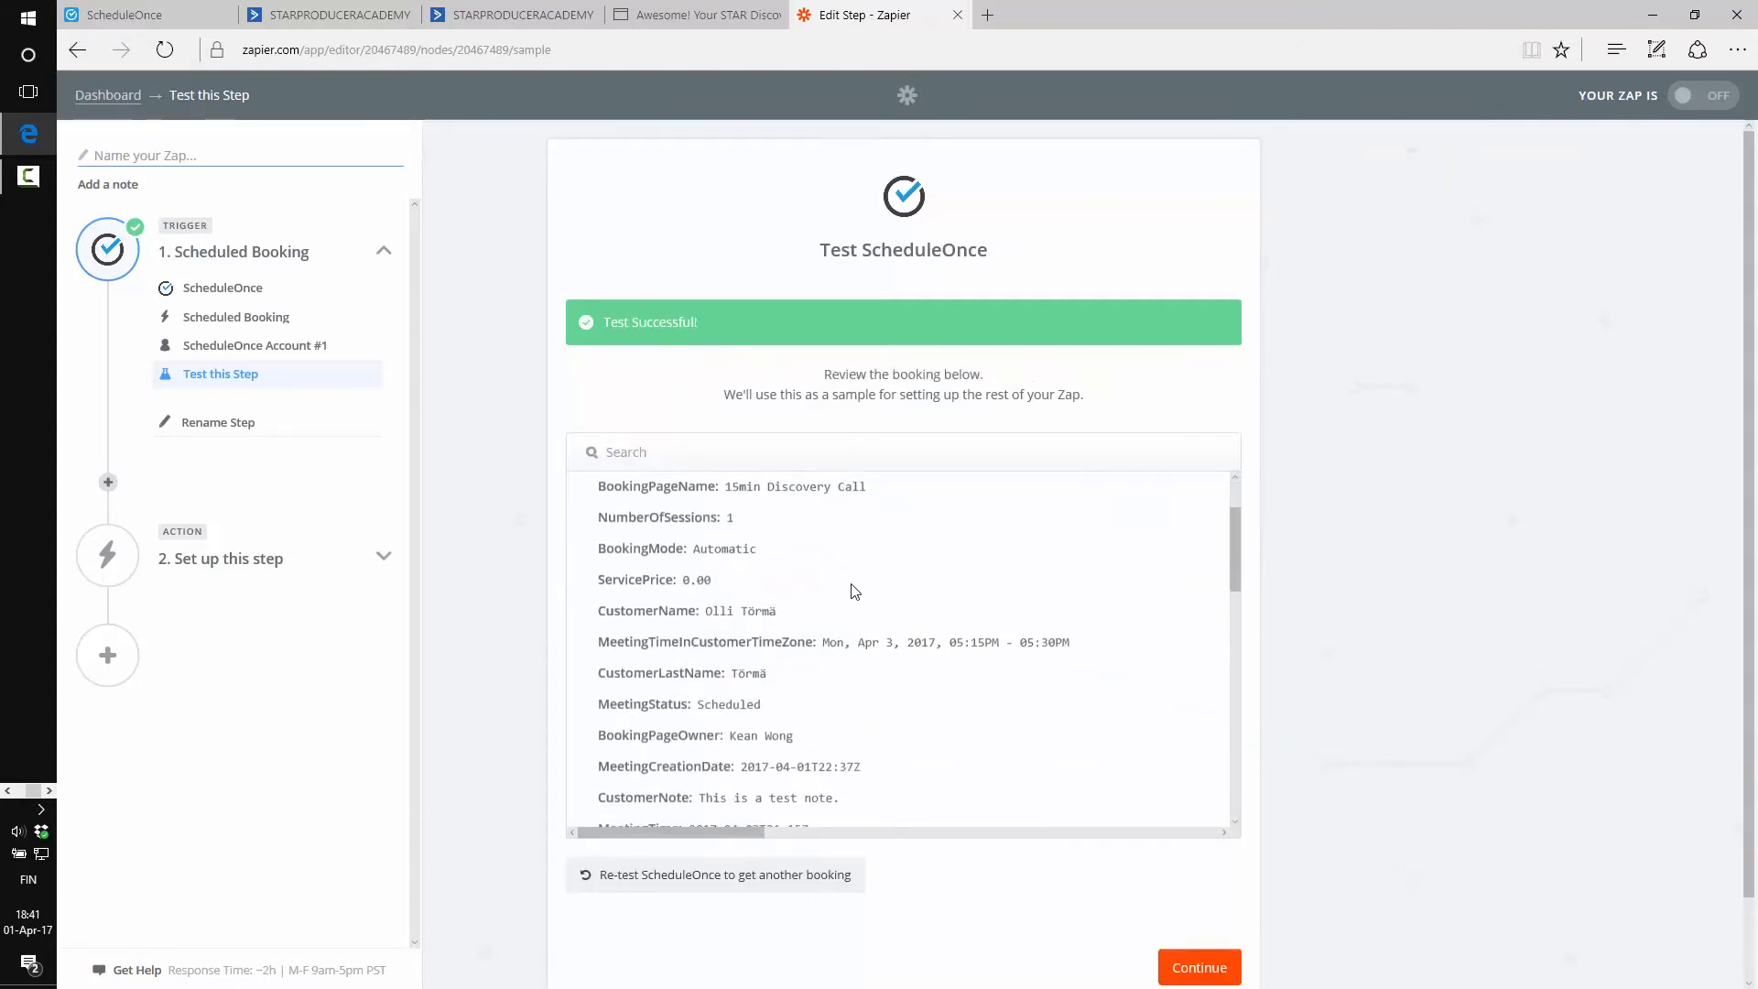
scroll(884, 600, up, 10)
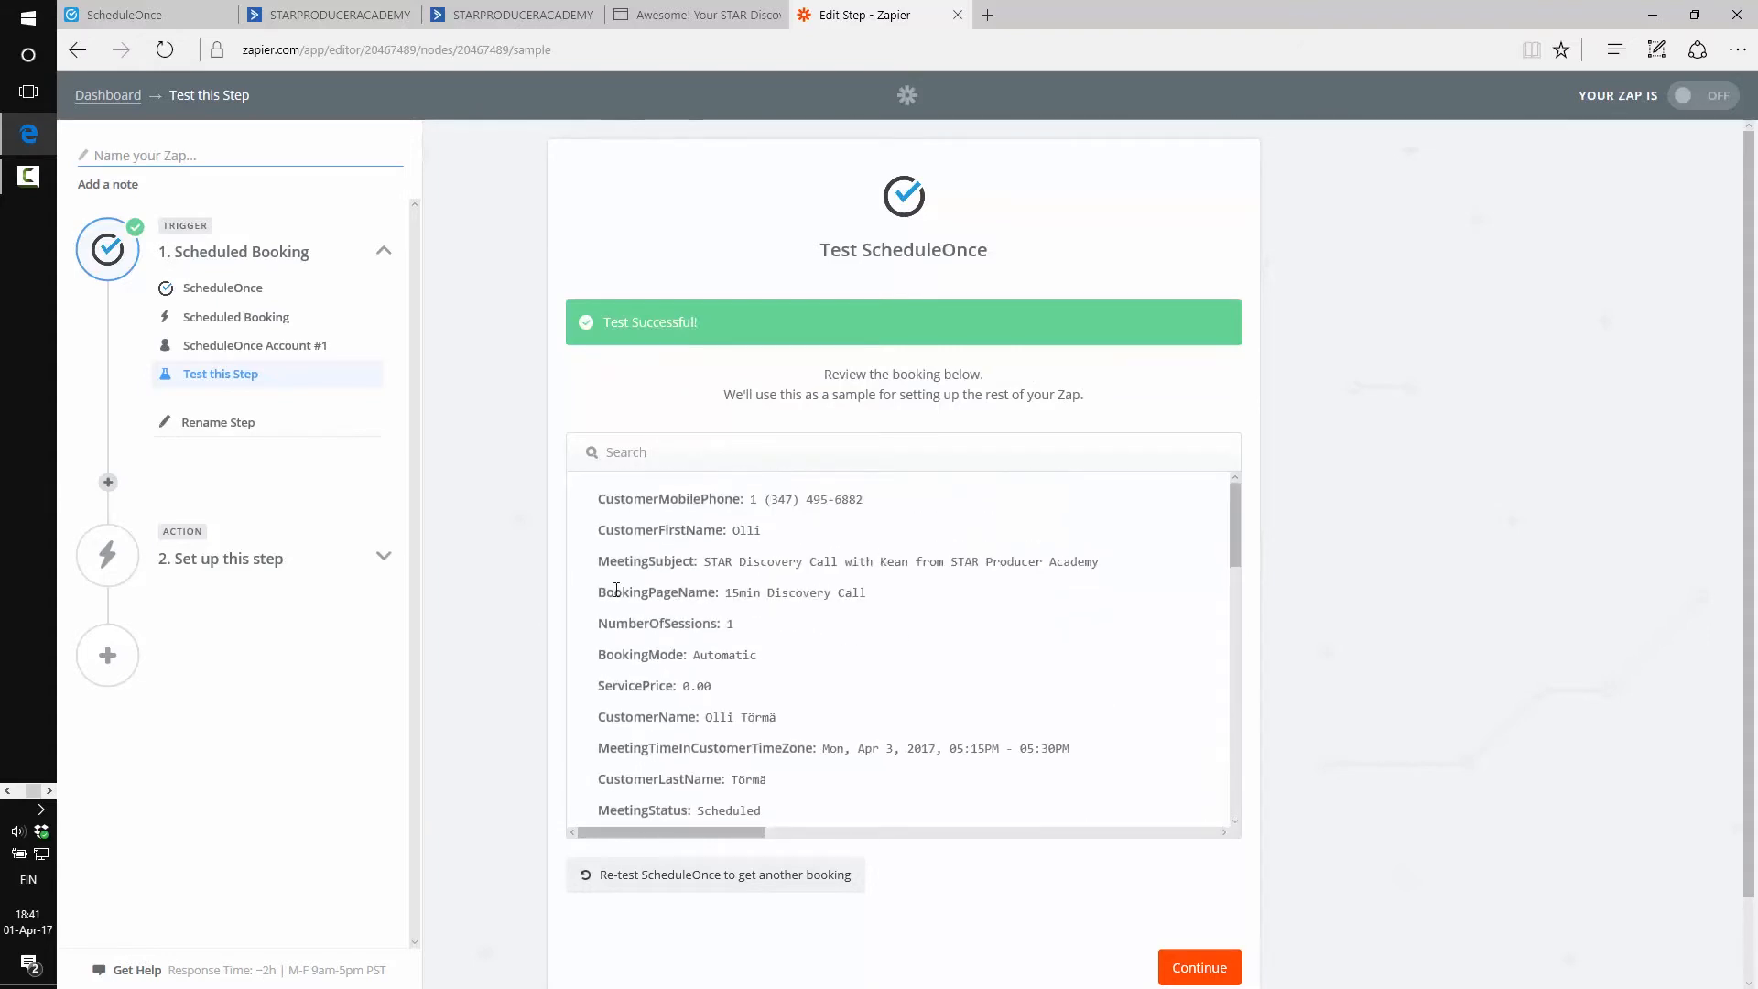
scroll(503, 546, down, 1)
click(1225, 882)
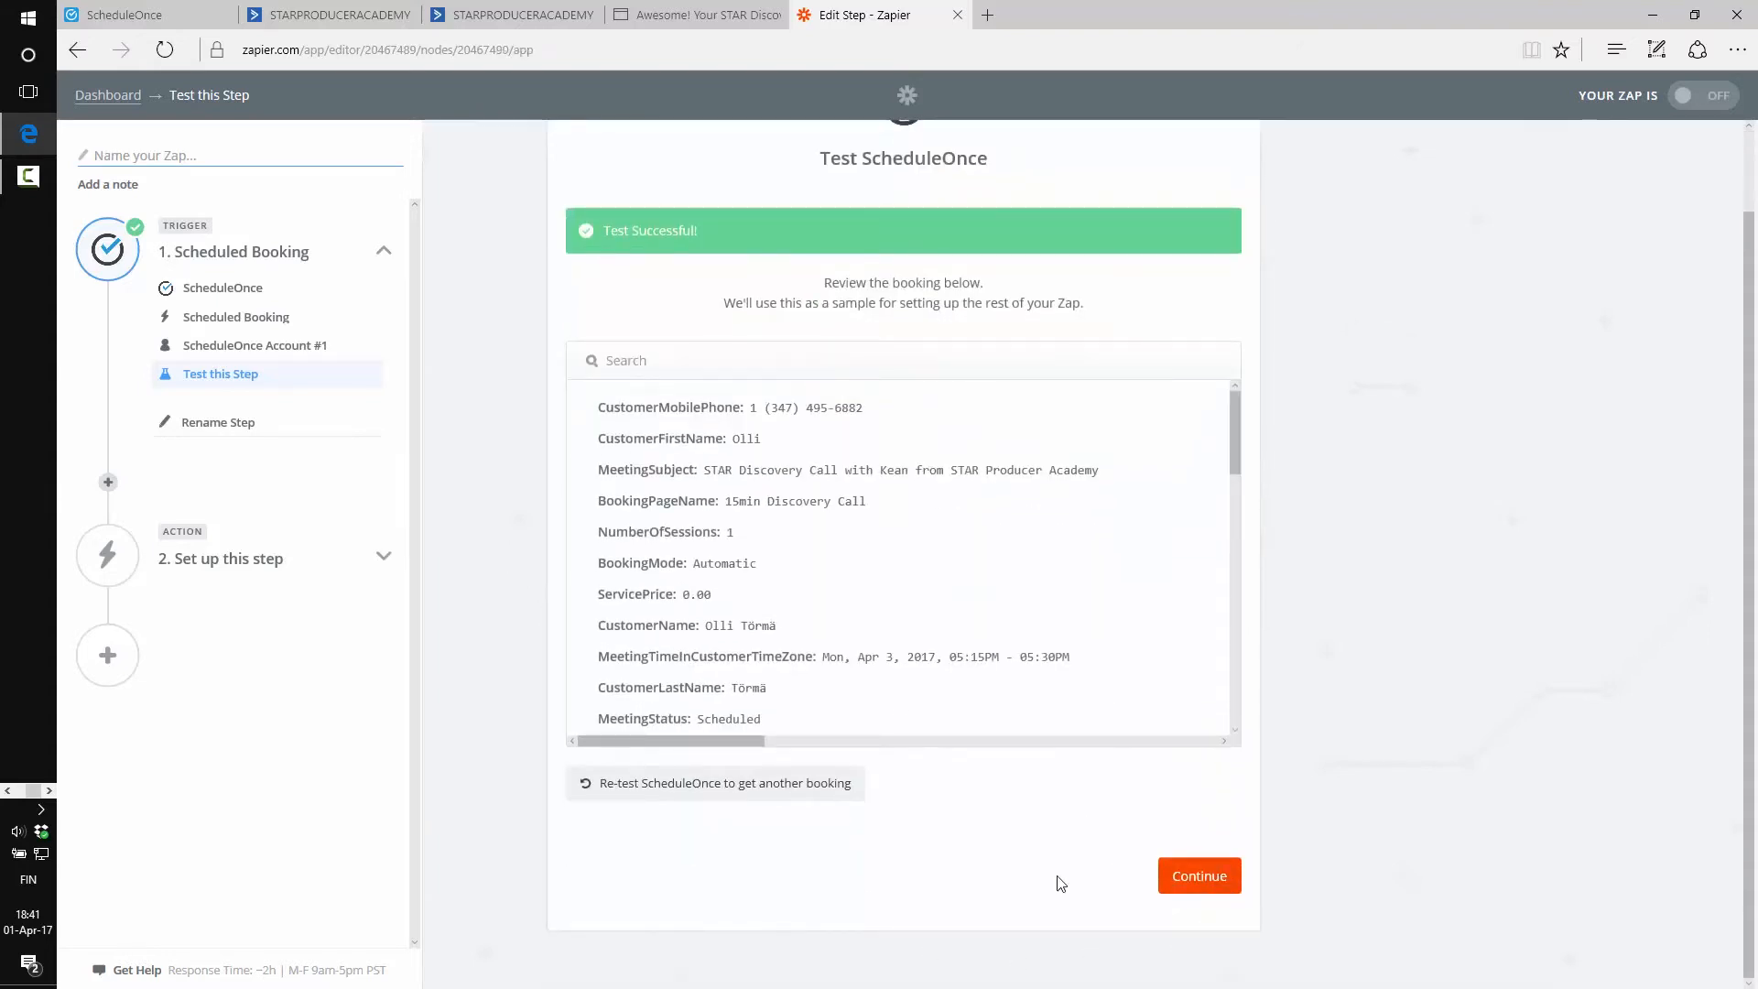
scroll(536, 453, up, 1)
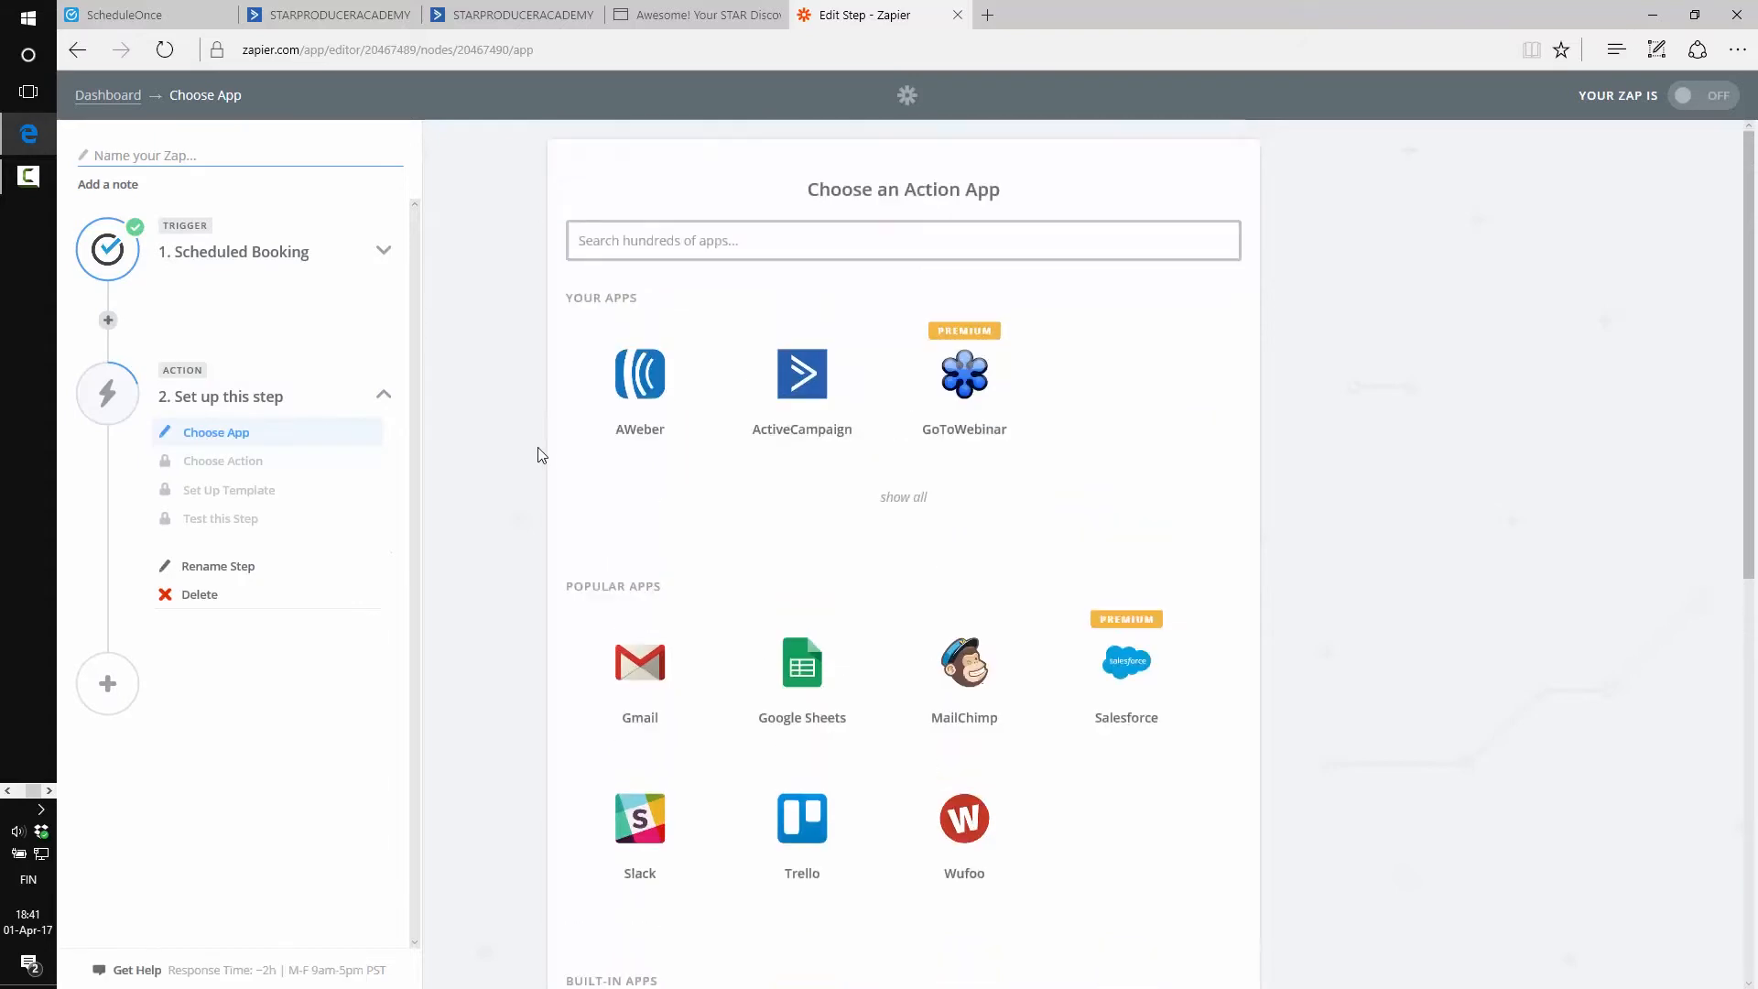
Make step 2 ActiveCampaign Create/Update Contact, start a new account connection, and switch to ActiveCampaign
text(active)
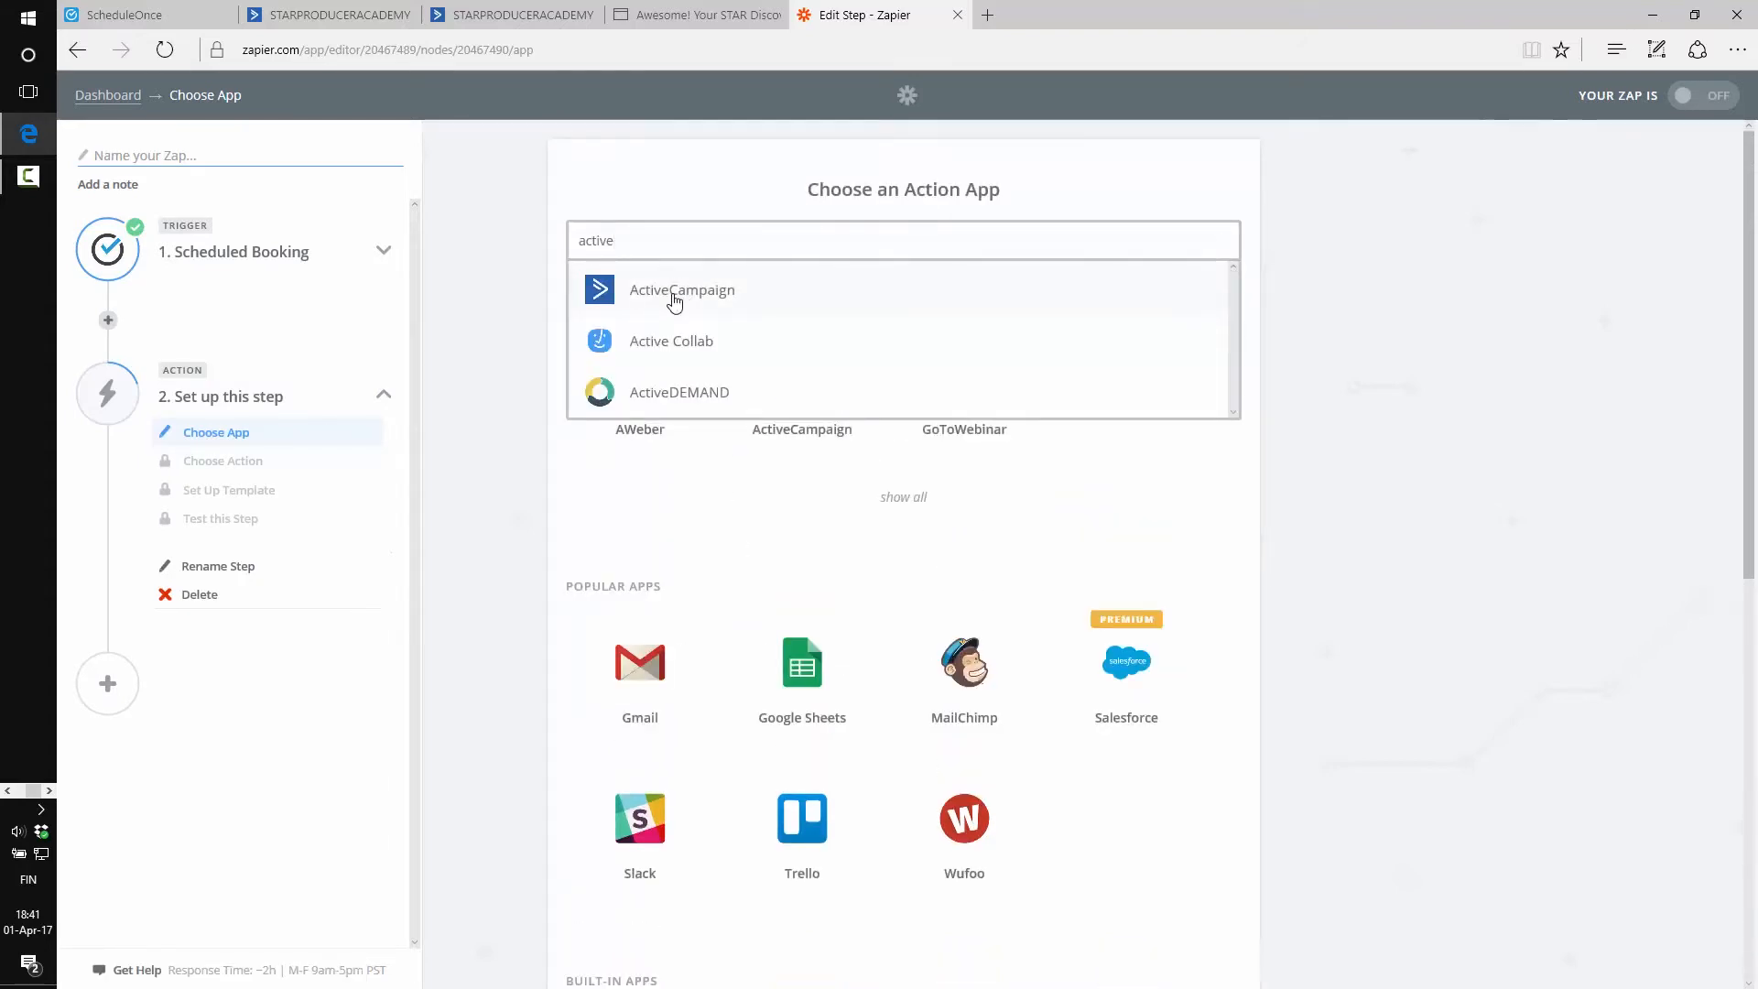
click(681, 293)
scroll(568, 431, down, 2)
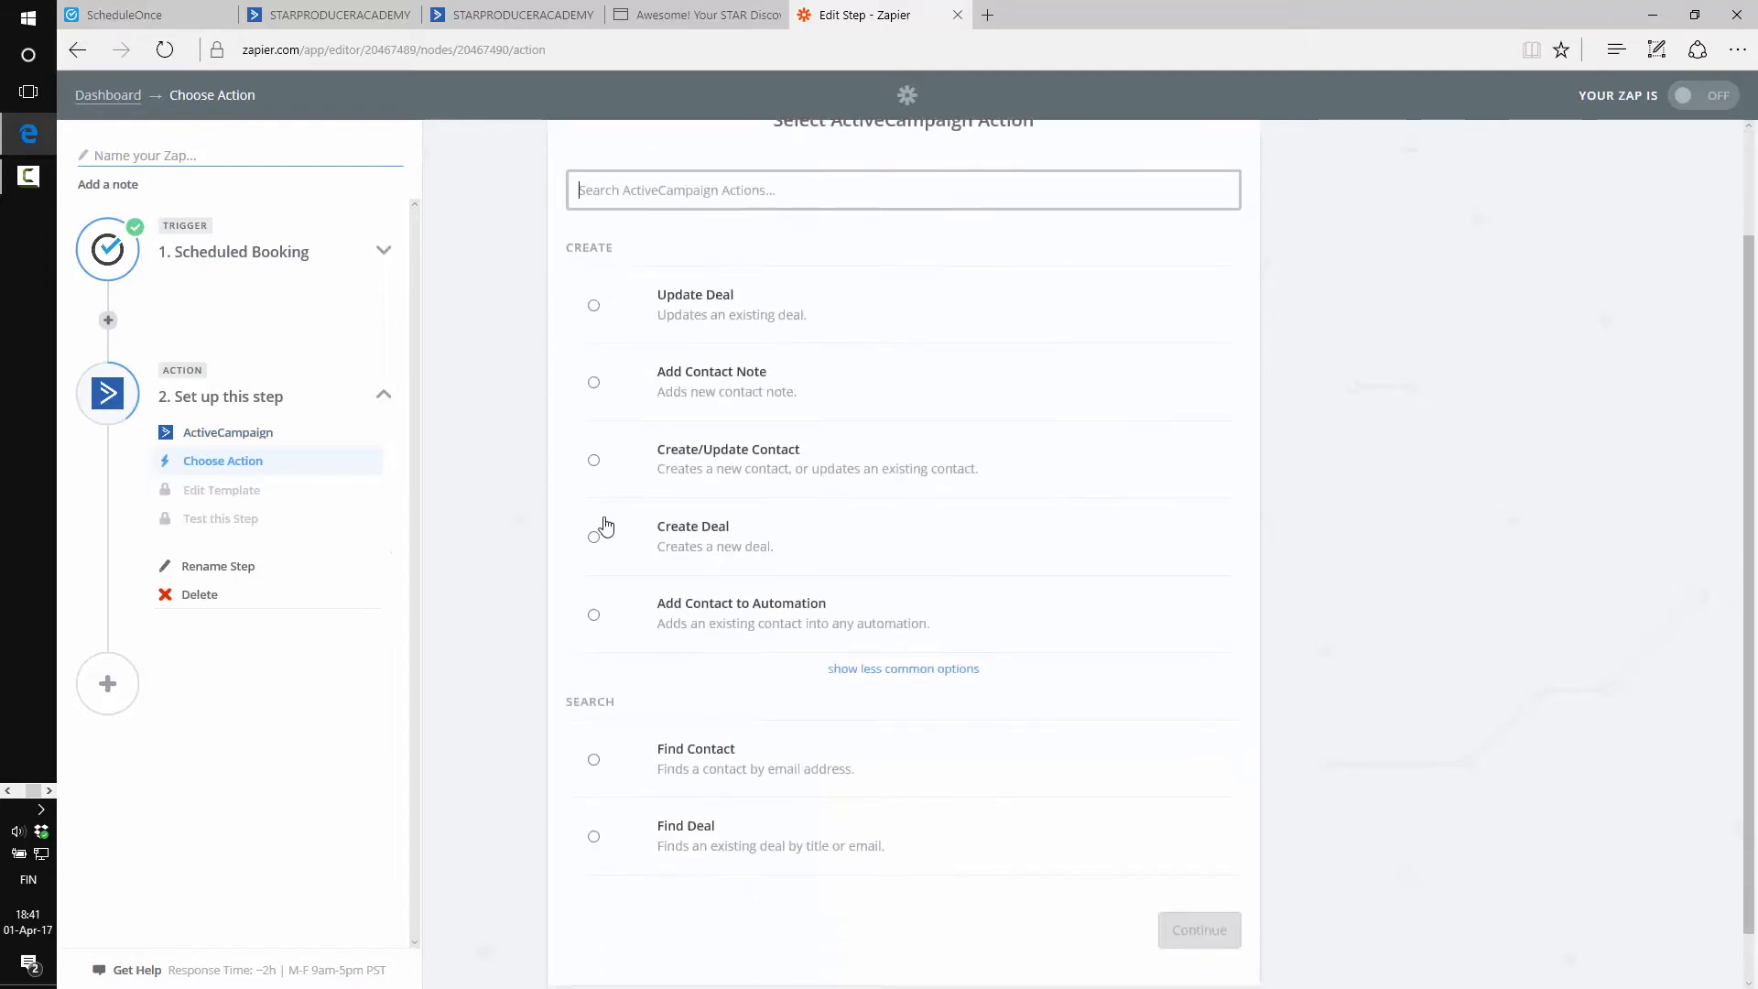
click(746, 462)
click(1136, 933)
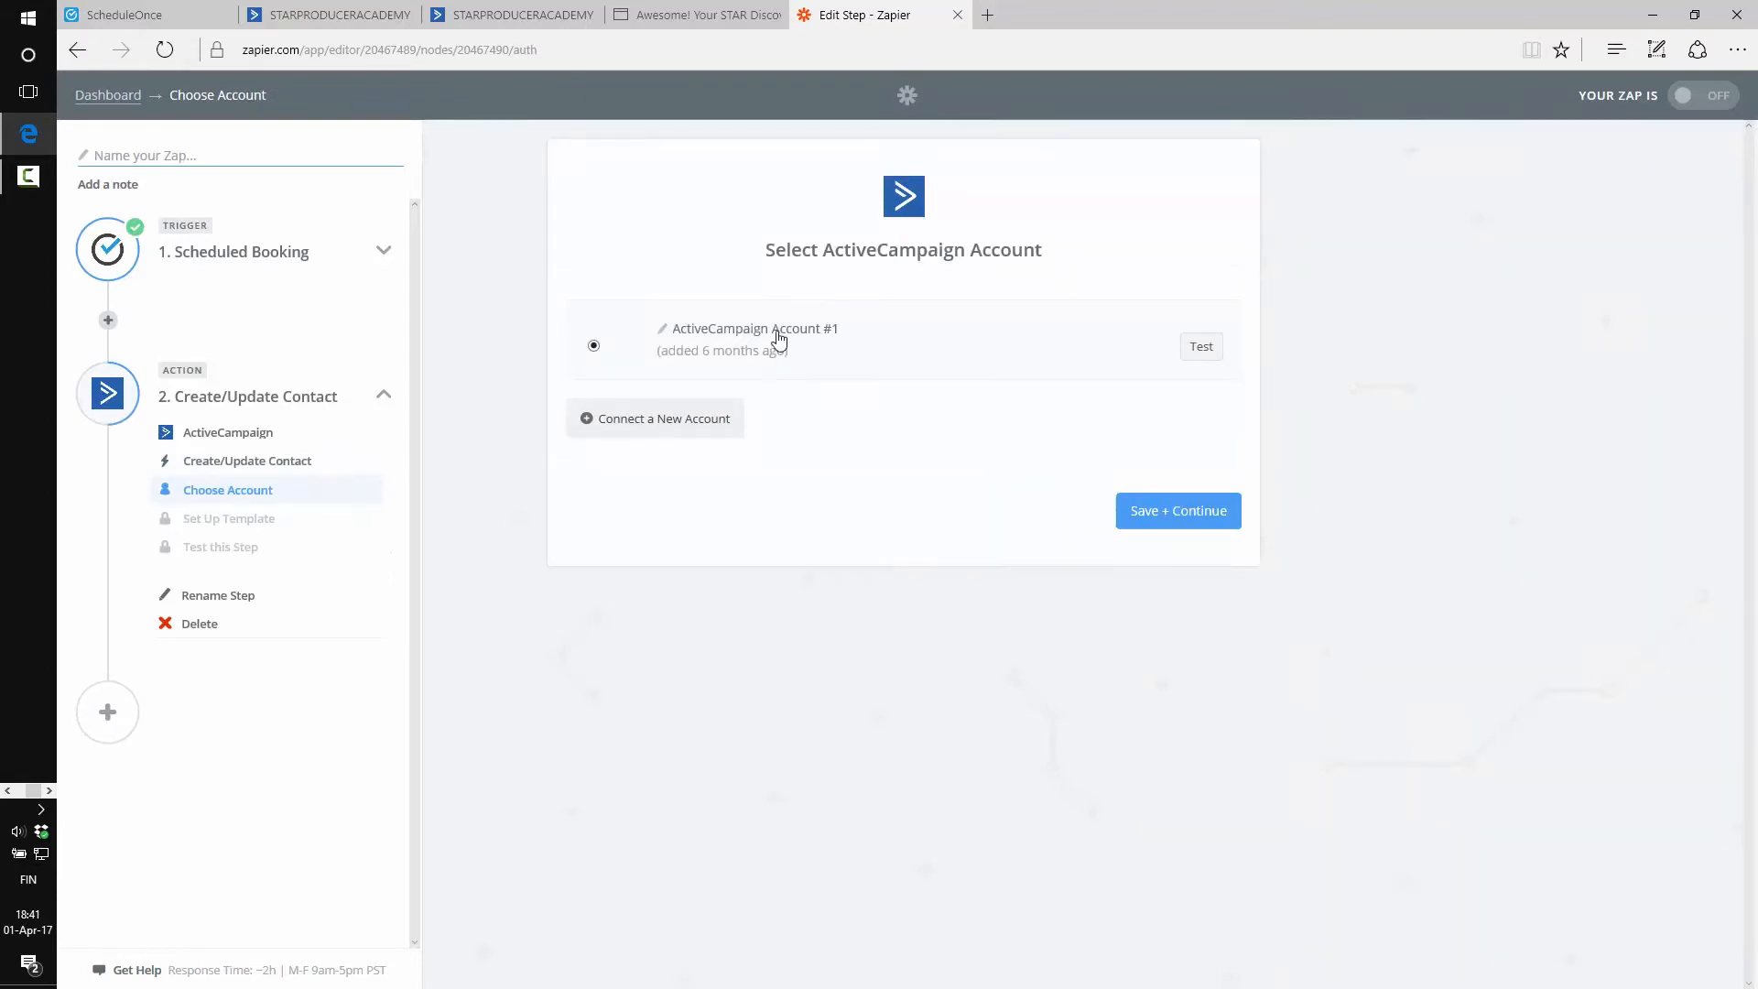
click(636, 426)
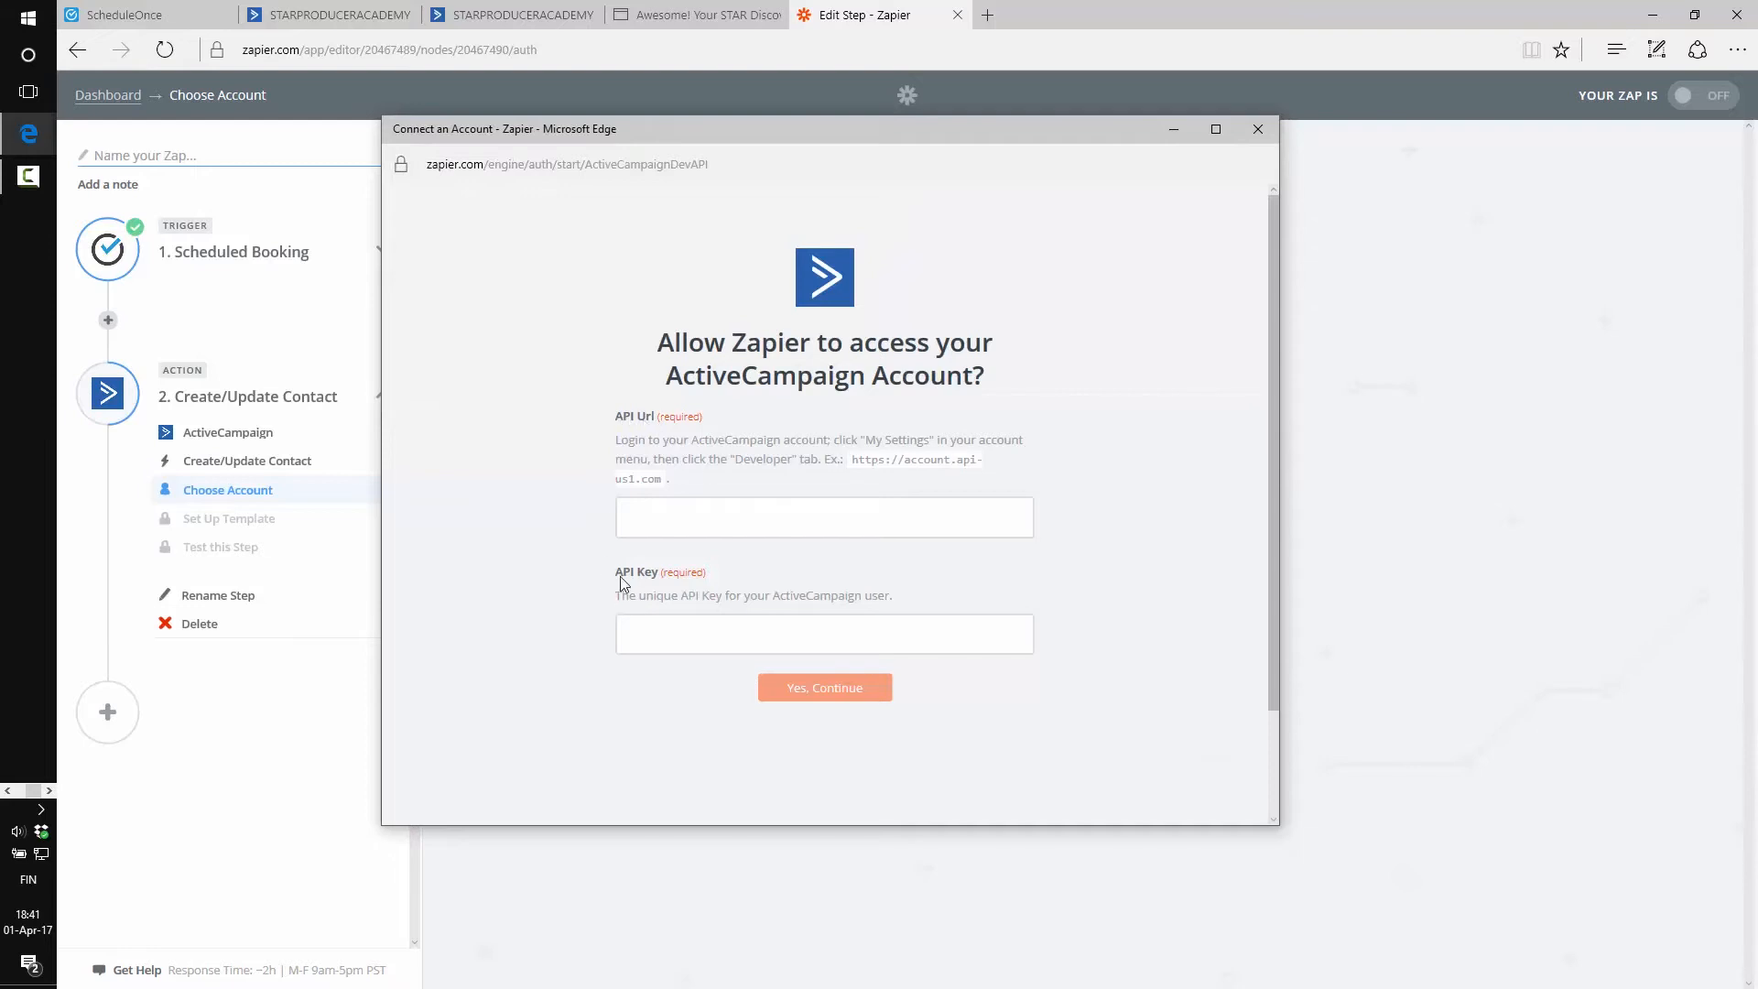
click(478, 8)
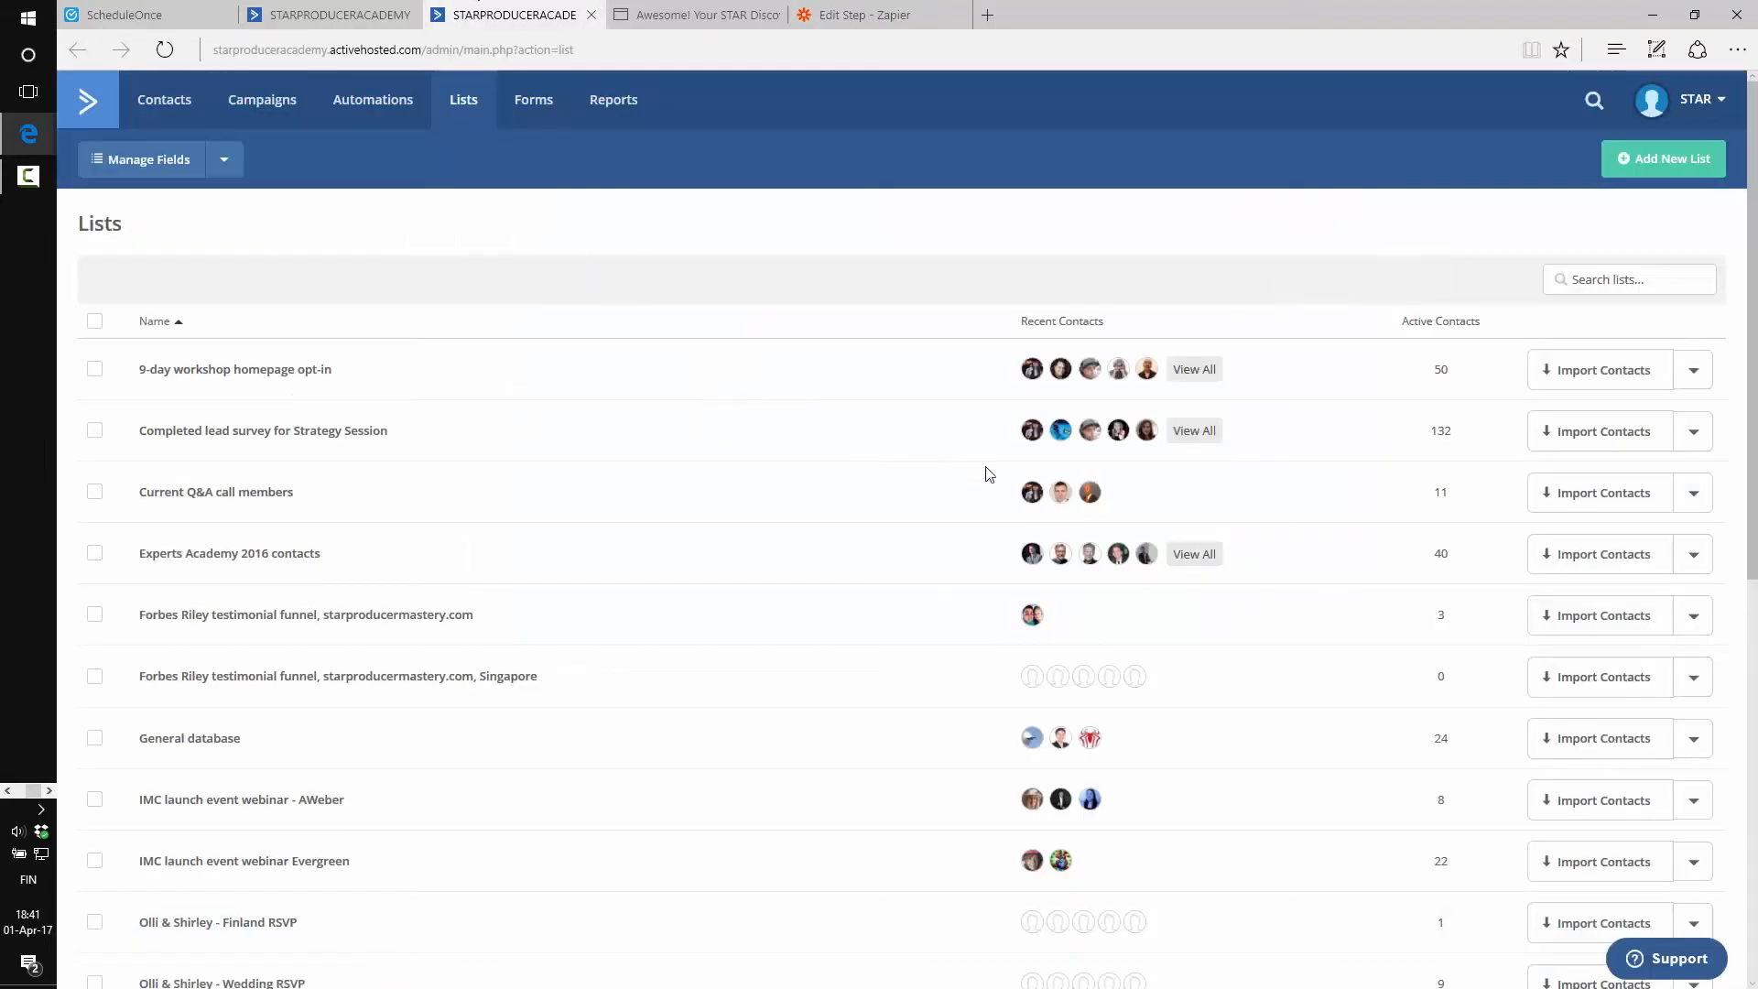
Open My Settings from the STAR account menu and view the Developer API Access URL and key
click(1715, 108)
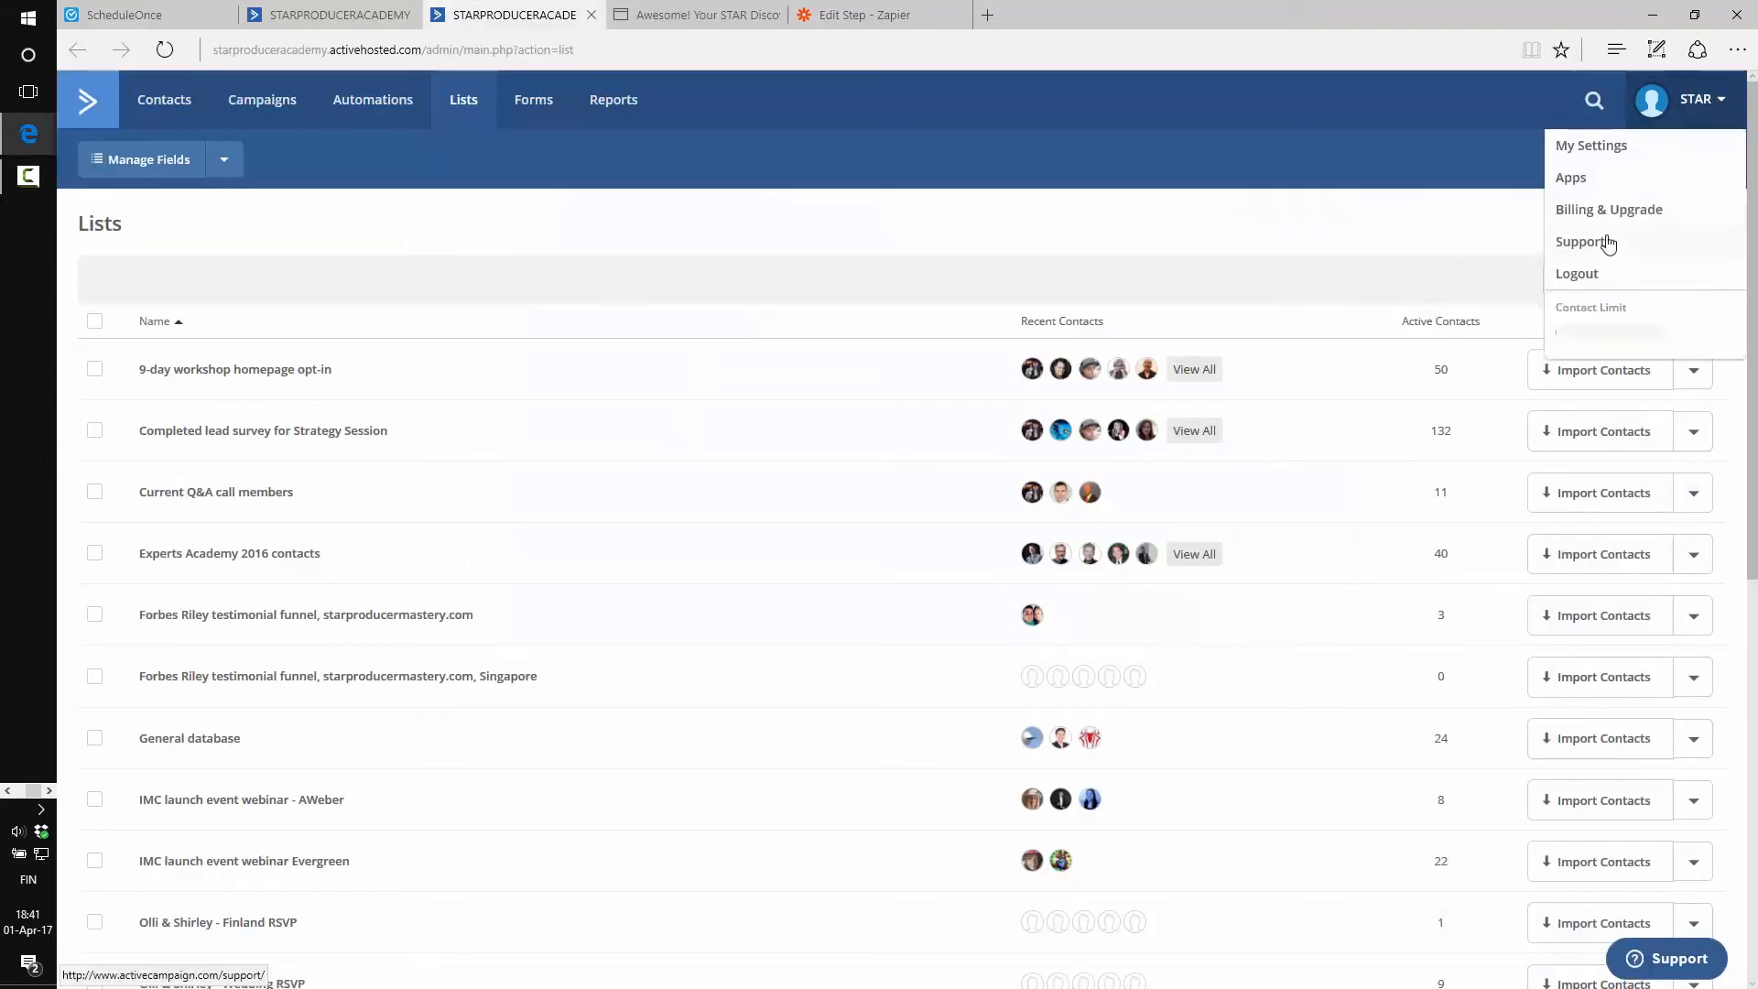
click(1721, 104)
click(1694, 103)
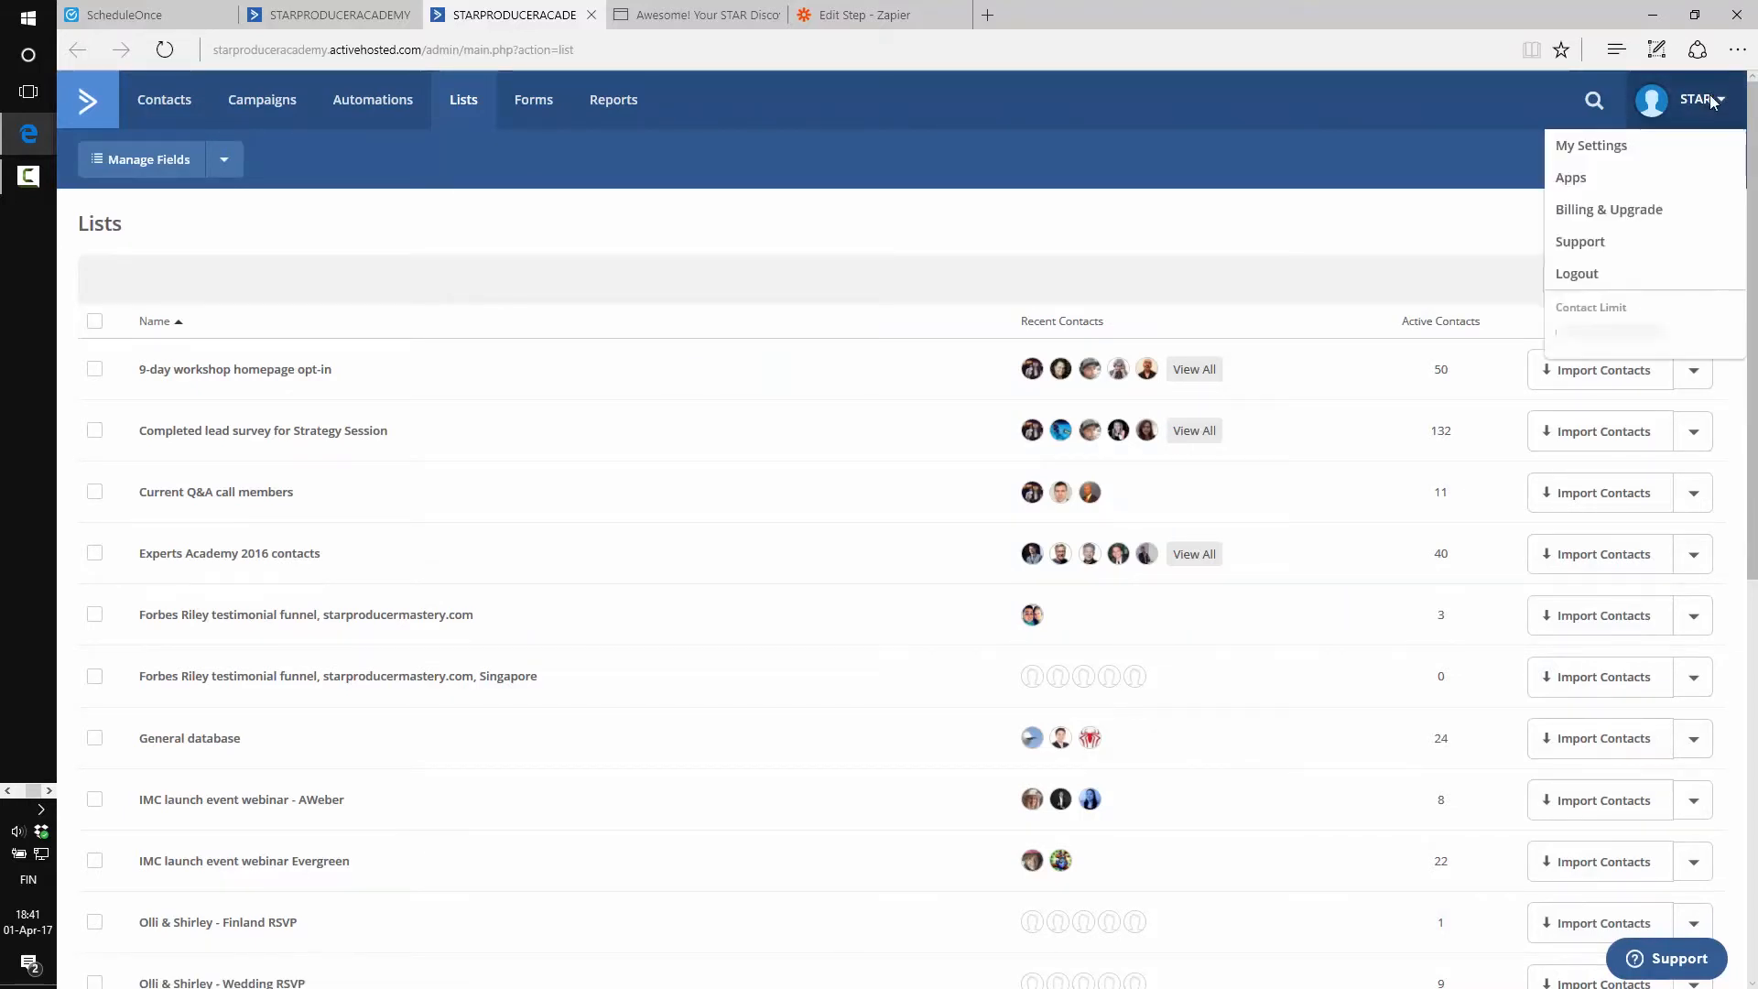
click(1594, 145)
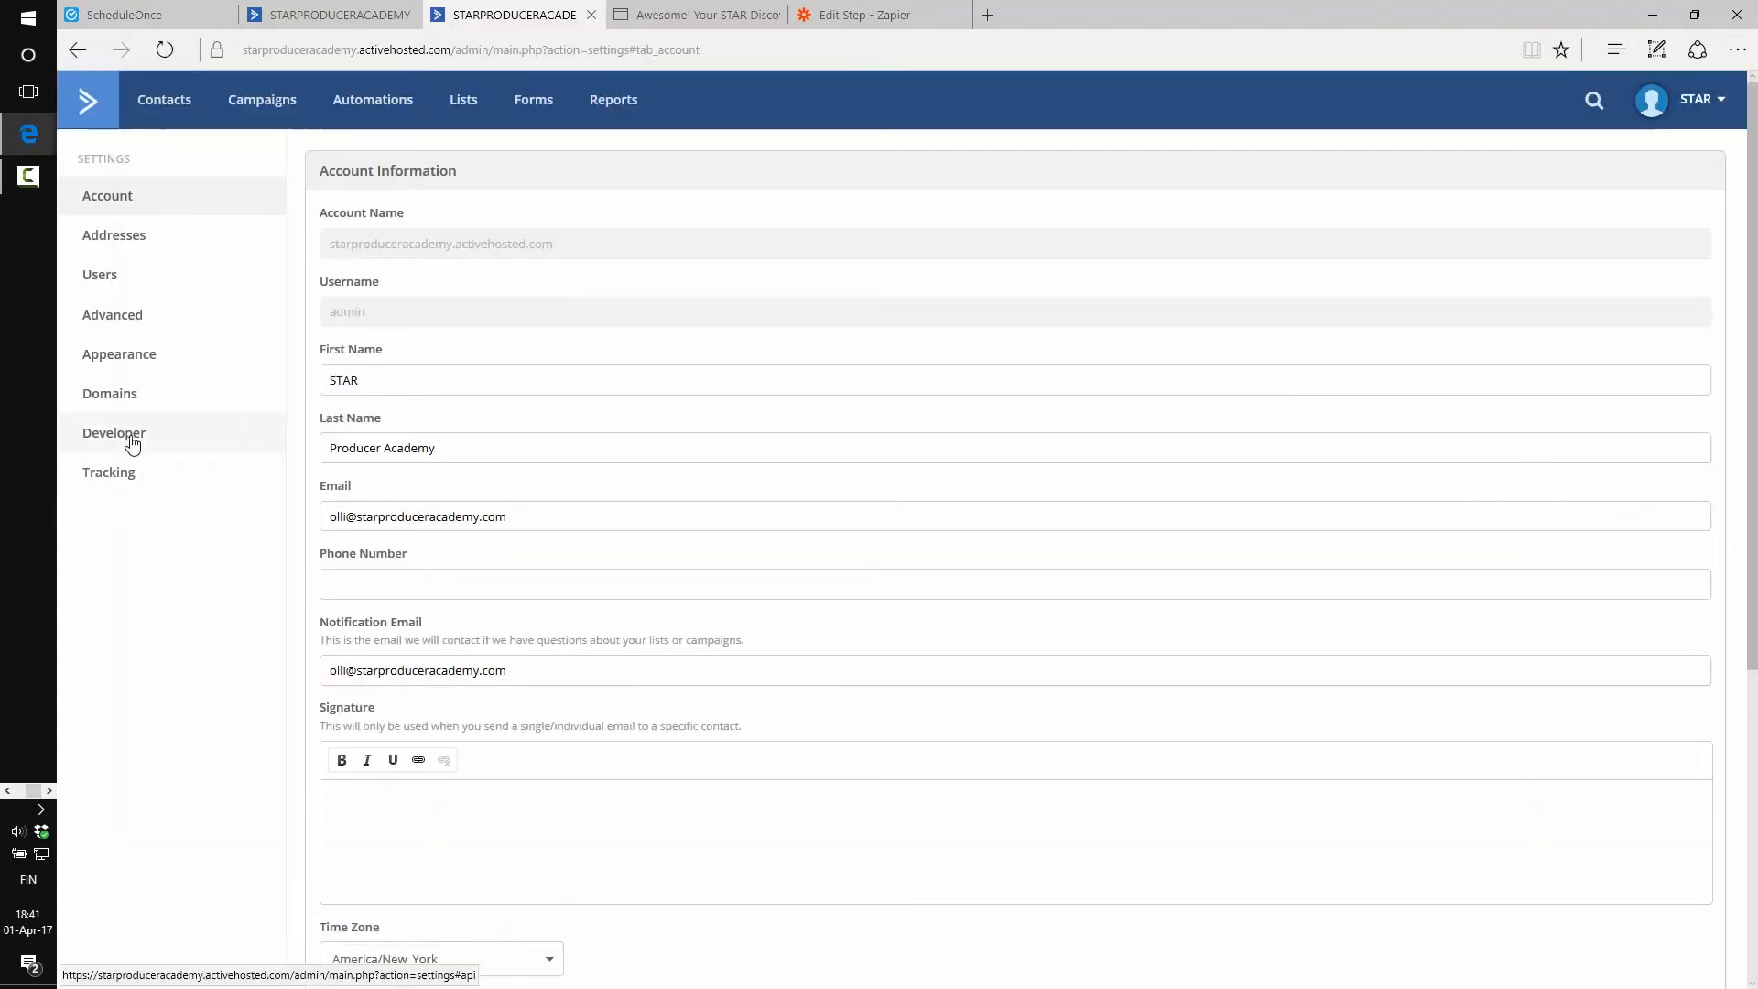
click(131, 440)
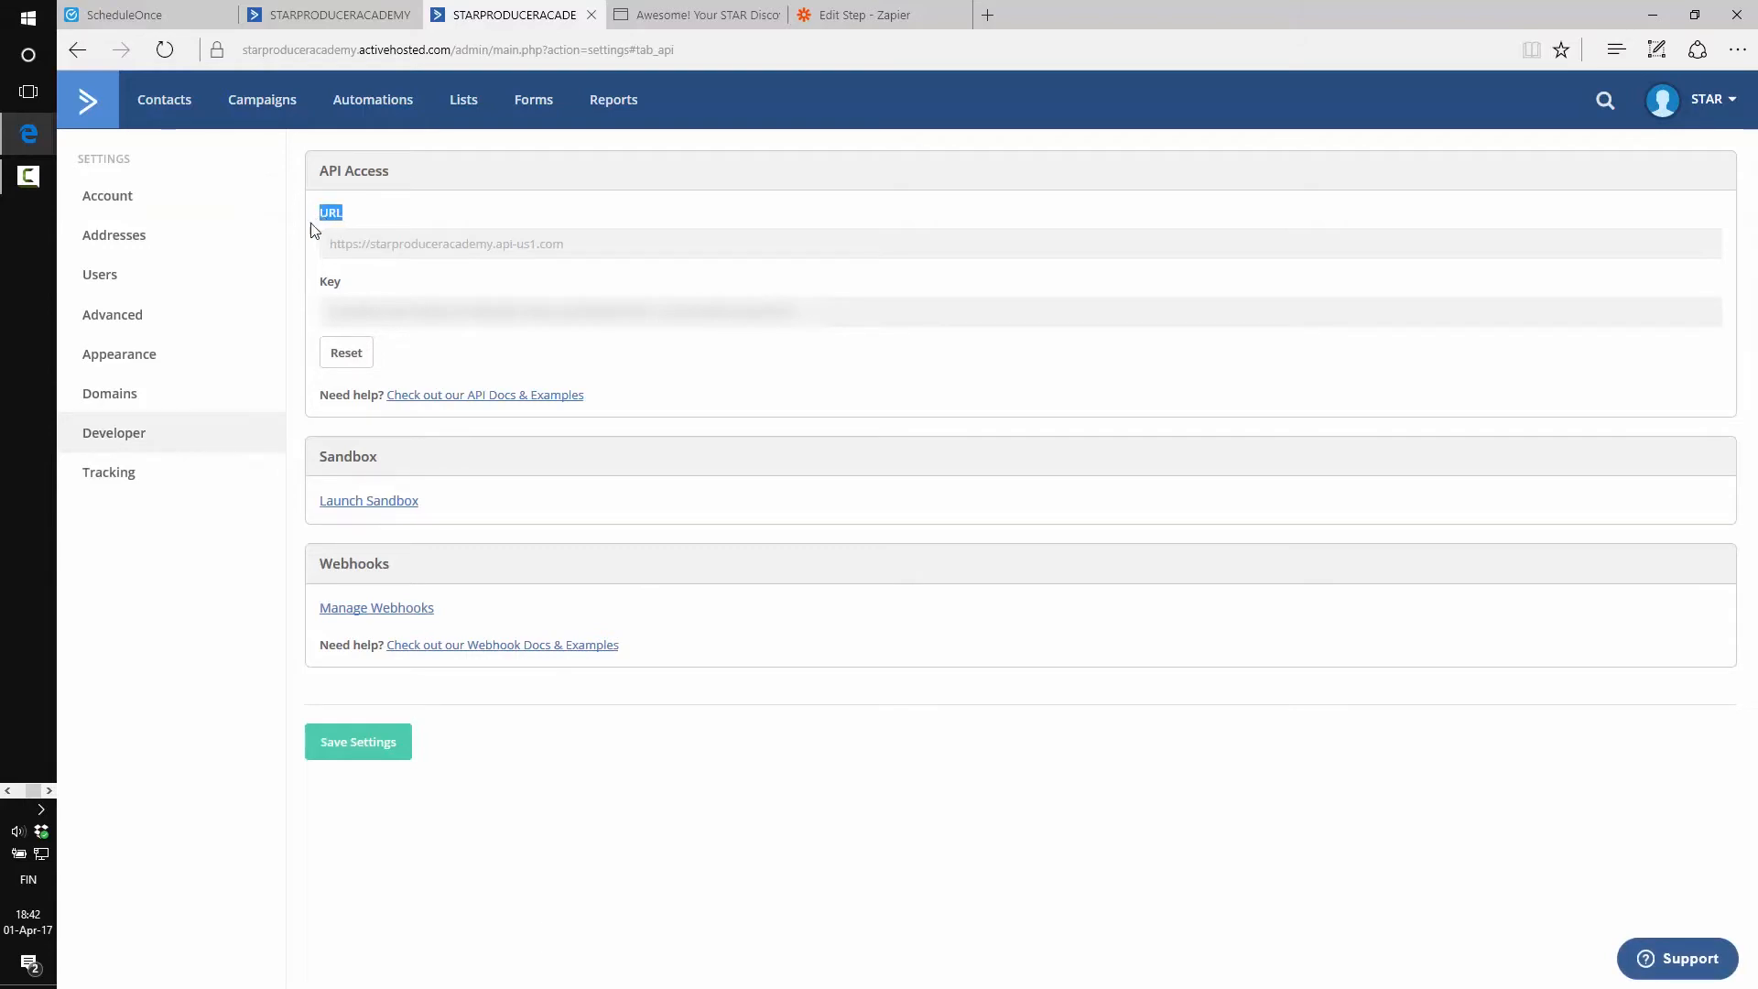
drag(308, 284, 350, 289)
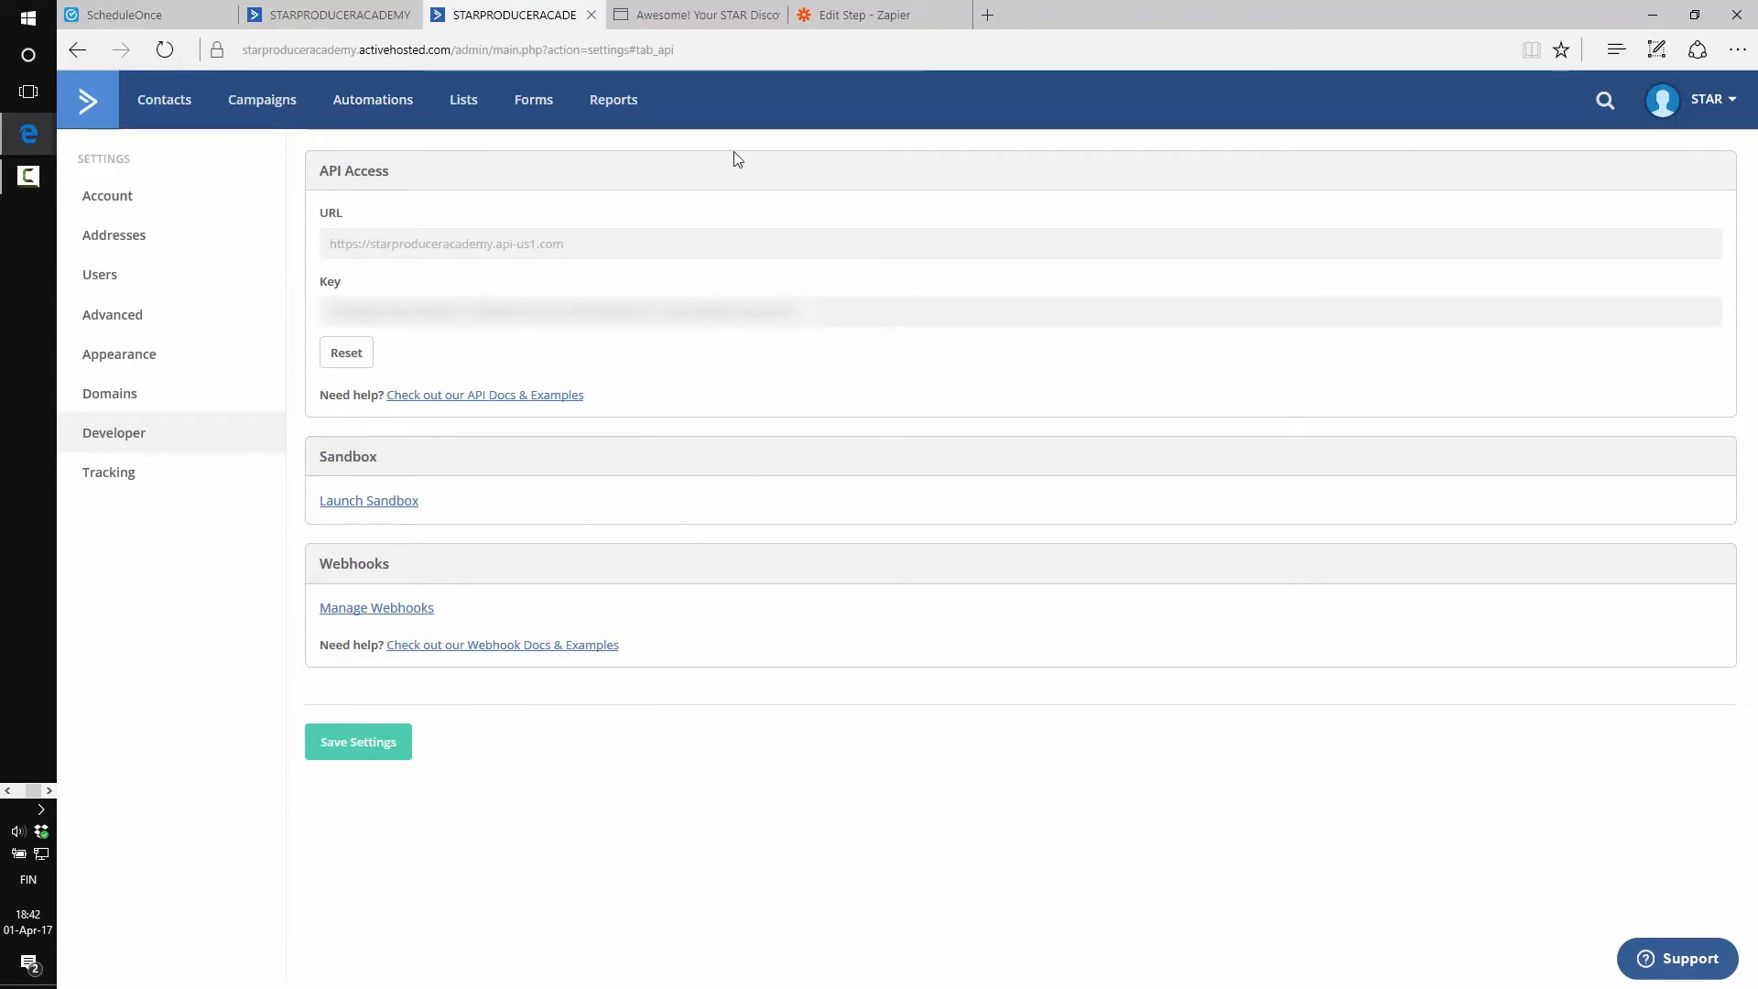
Test and save ActiveCampaign Account #1, then check the list choices without picking one
click(865, 15)
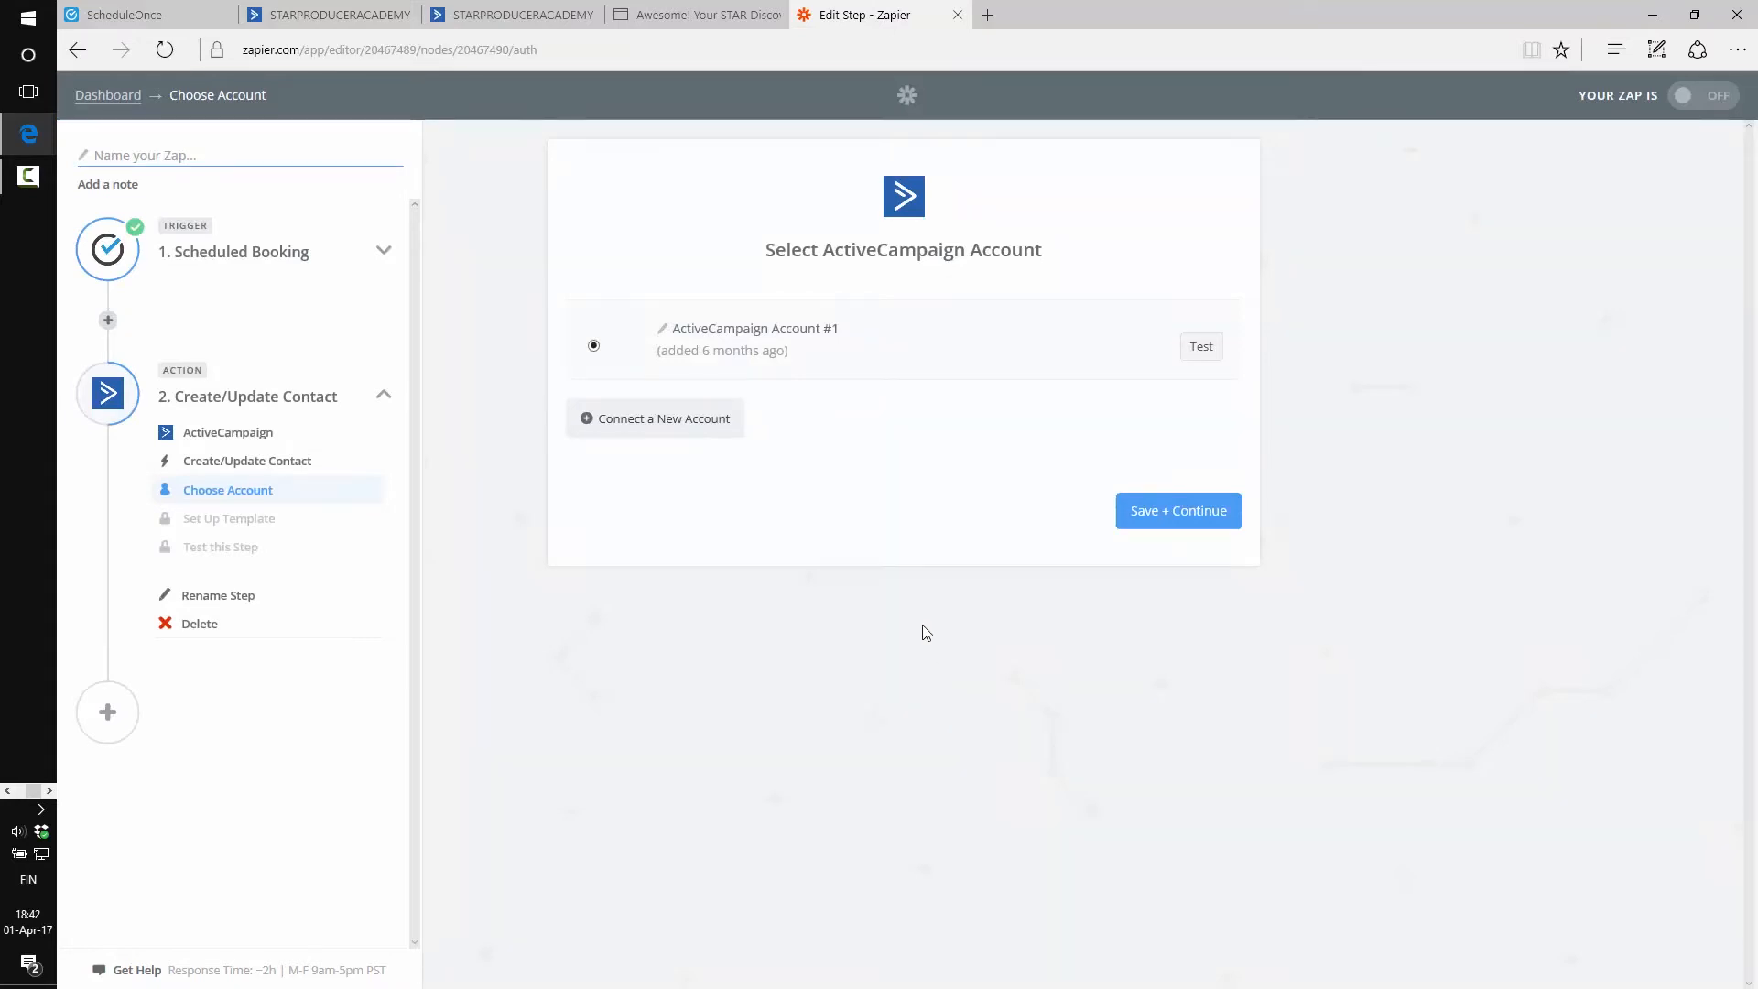
click(724, 434)
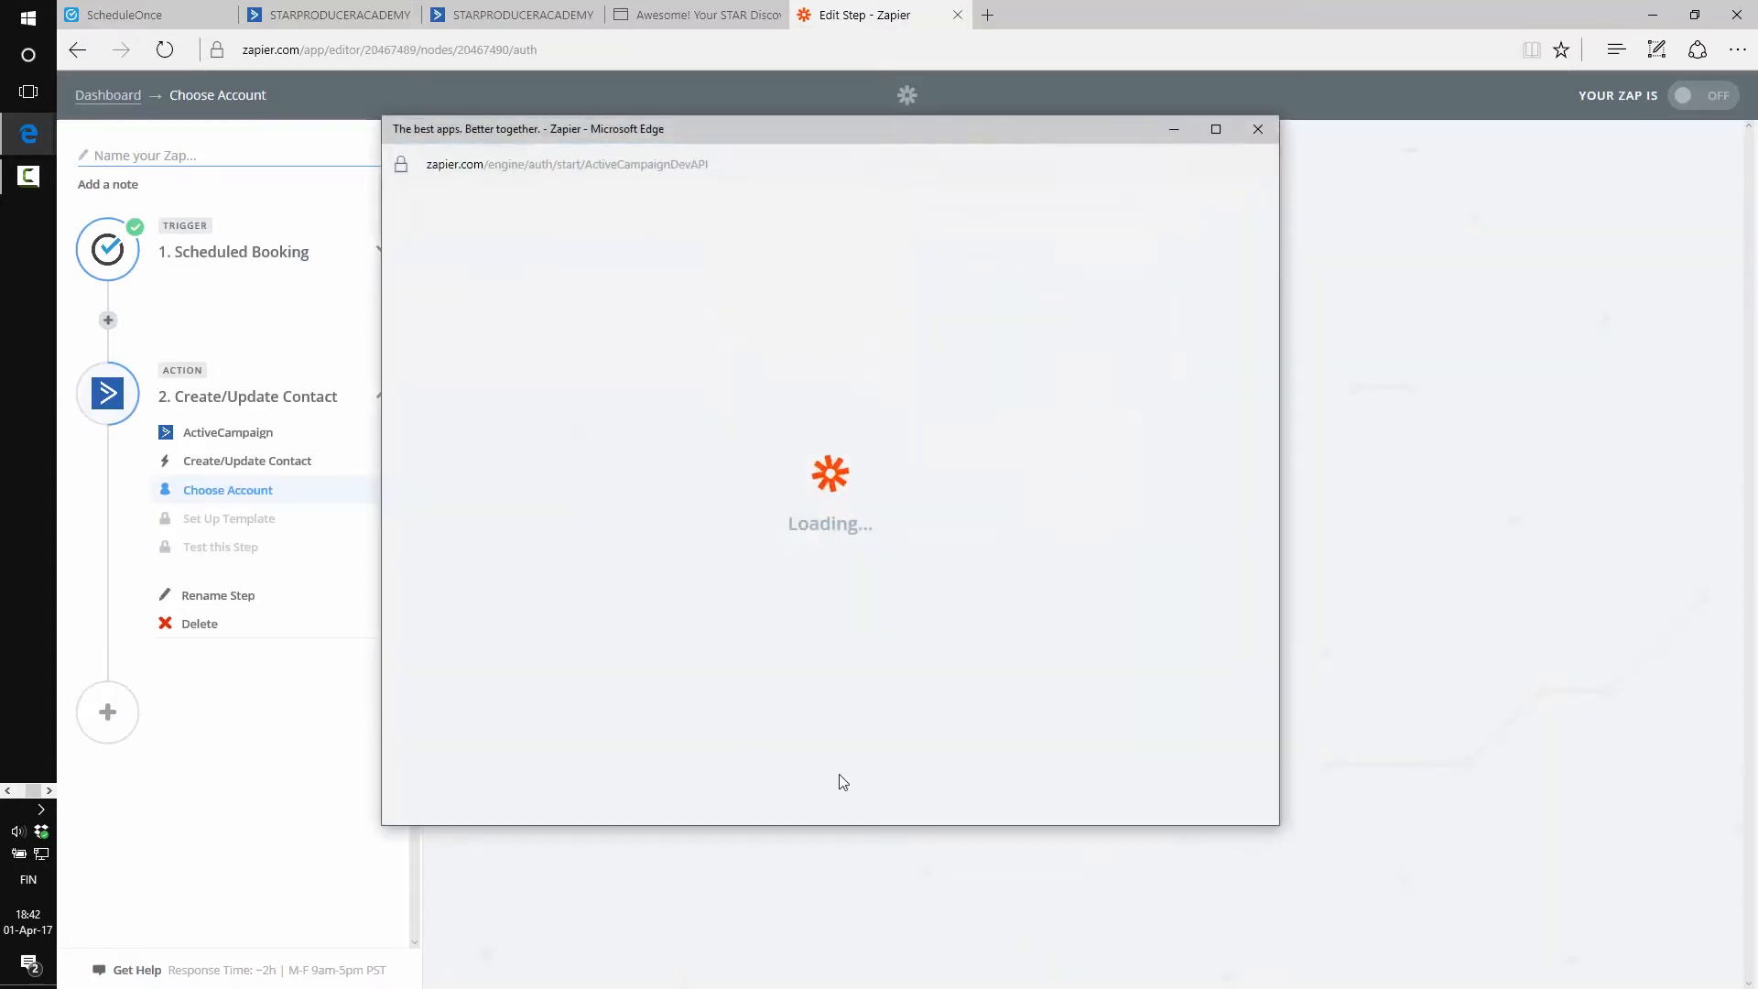
click(1258, 128)
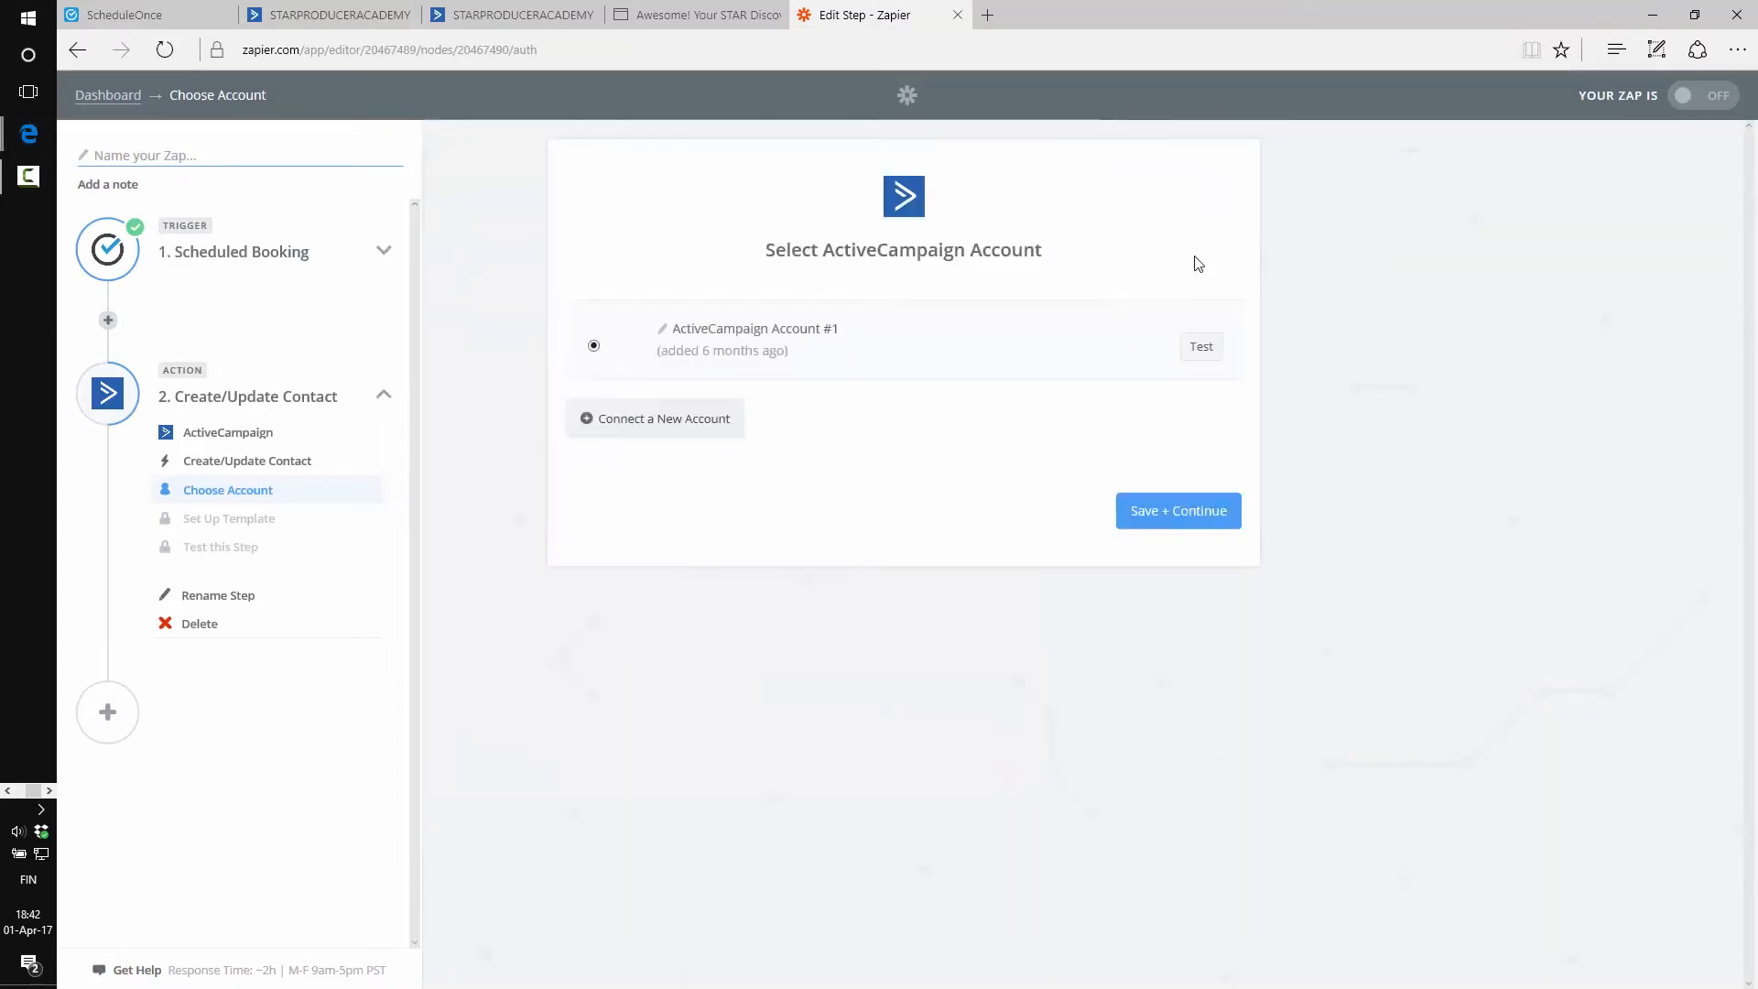
click(1202, 350)
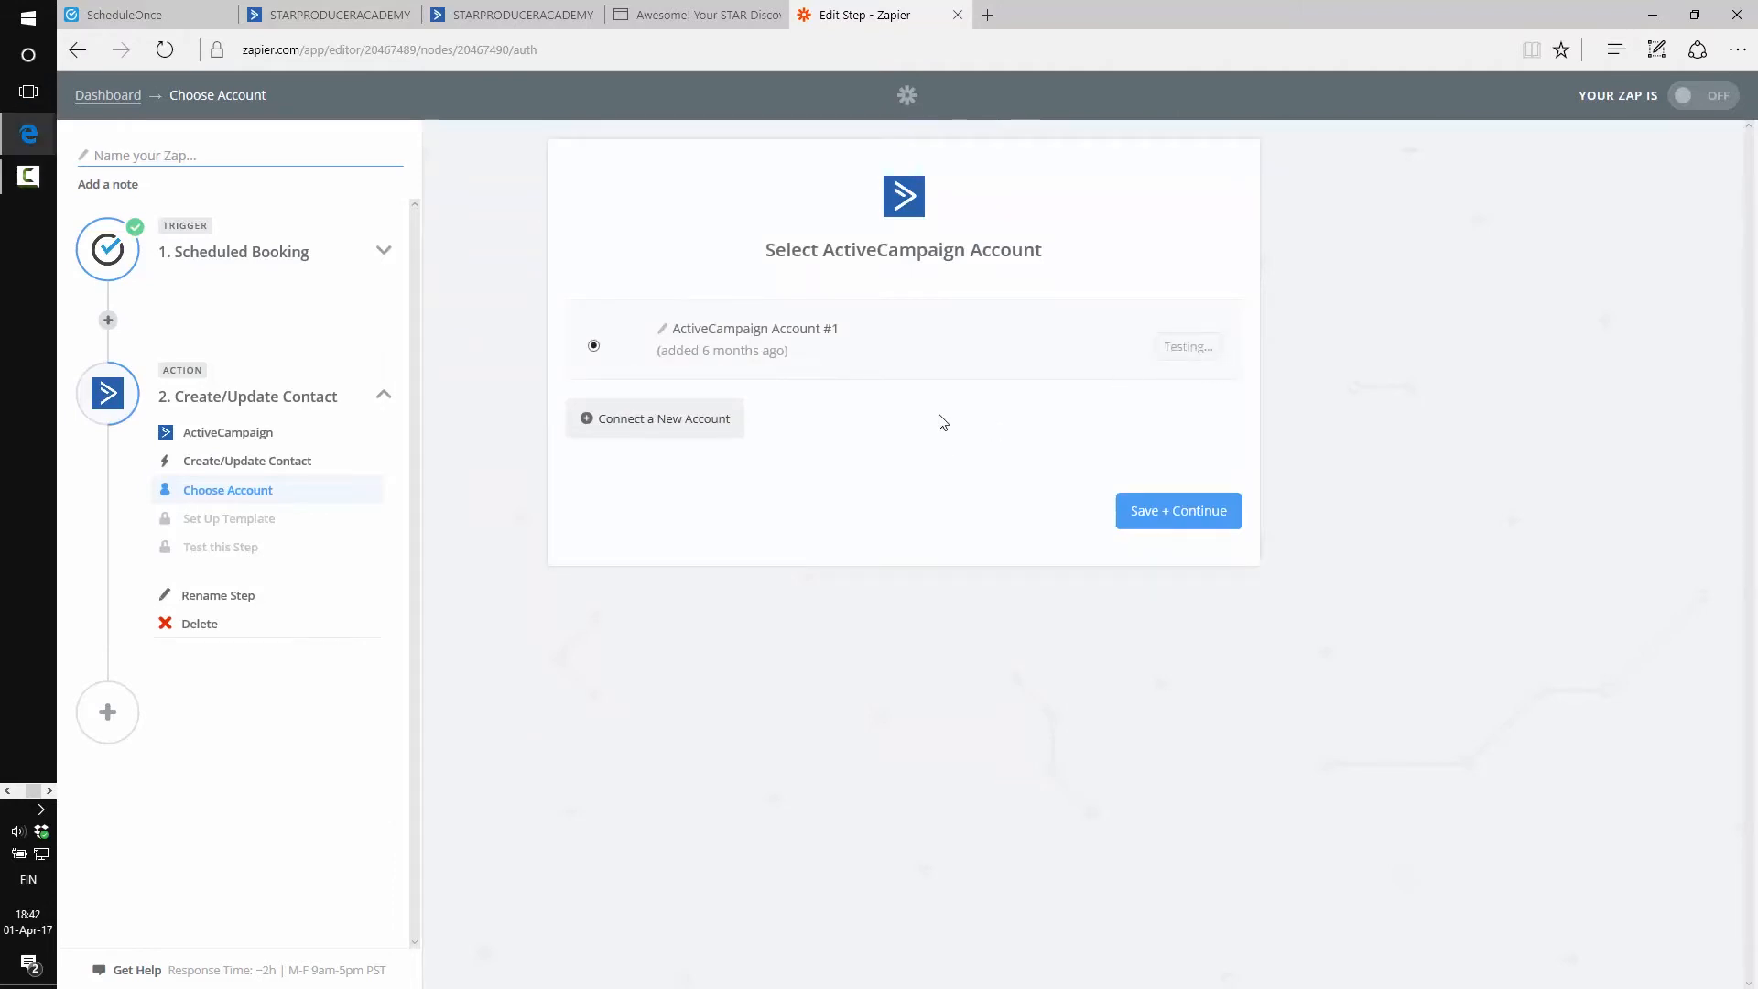
click(1131, 517)
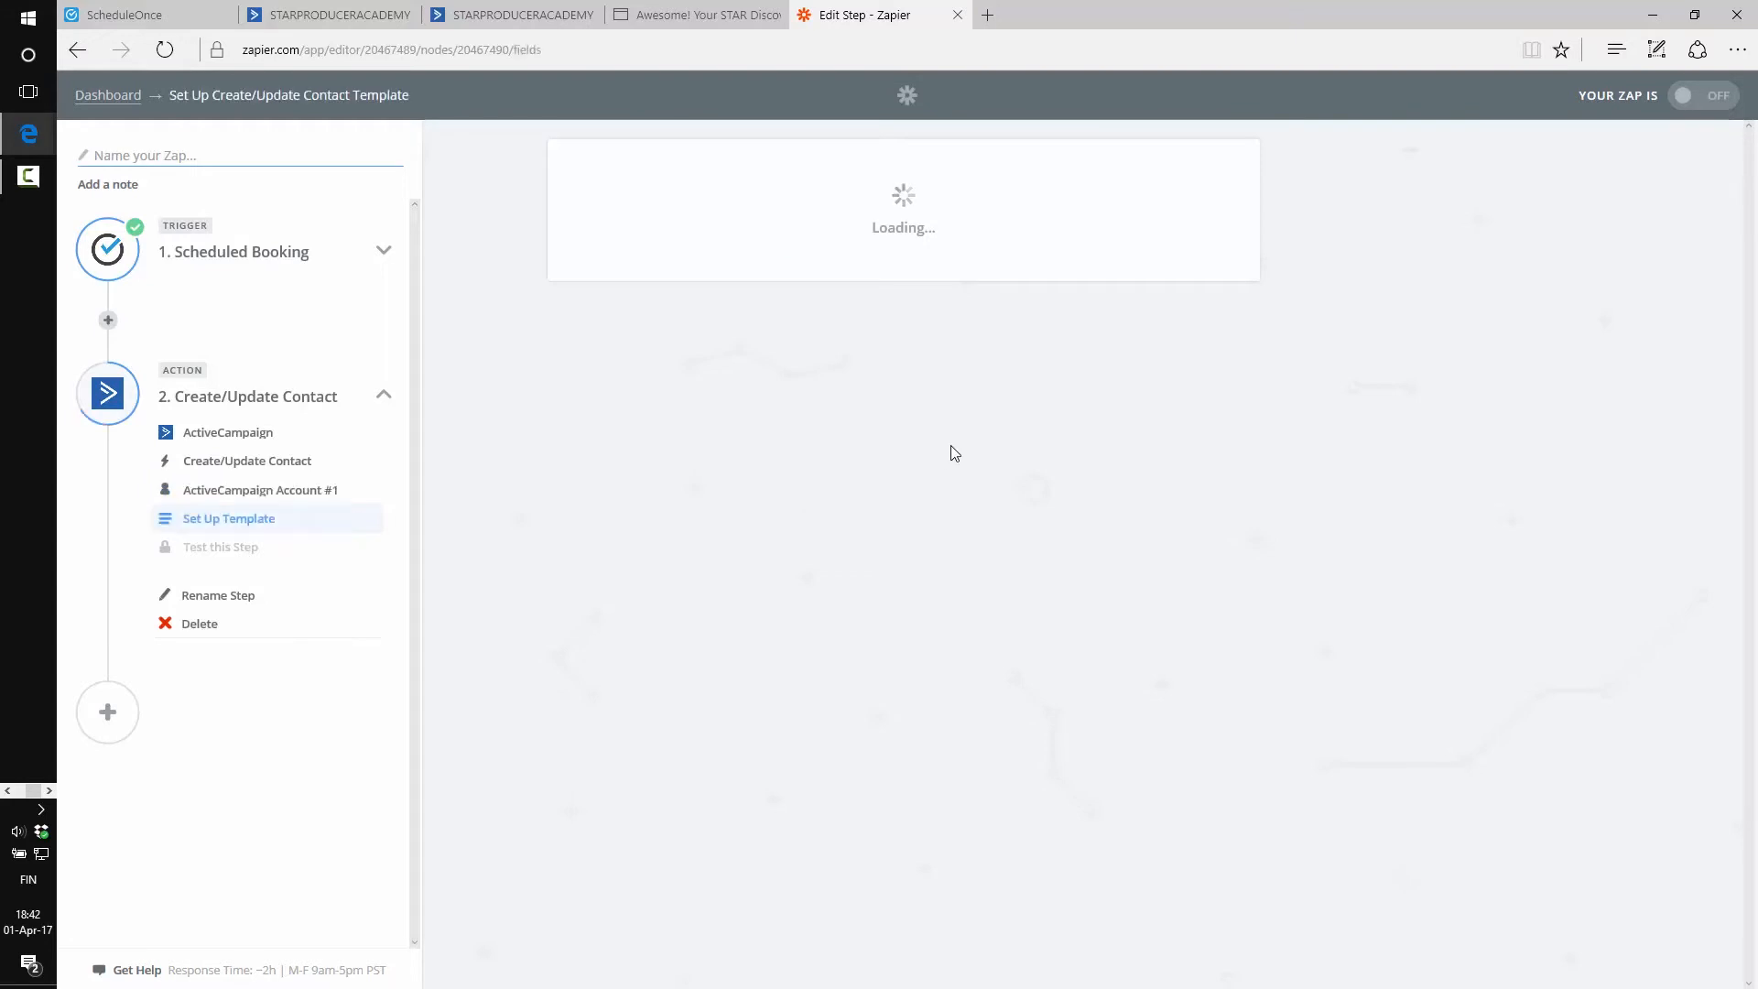
click(927, 348)
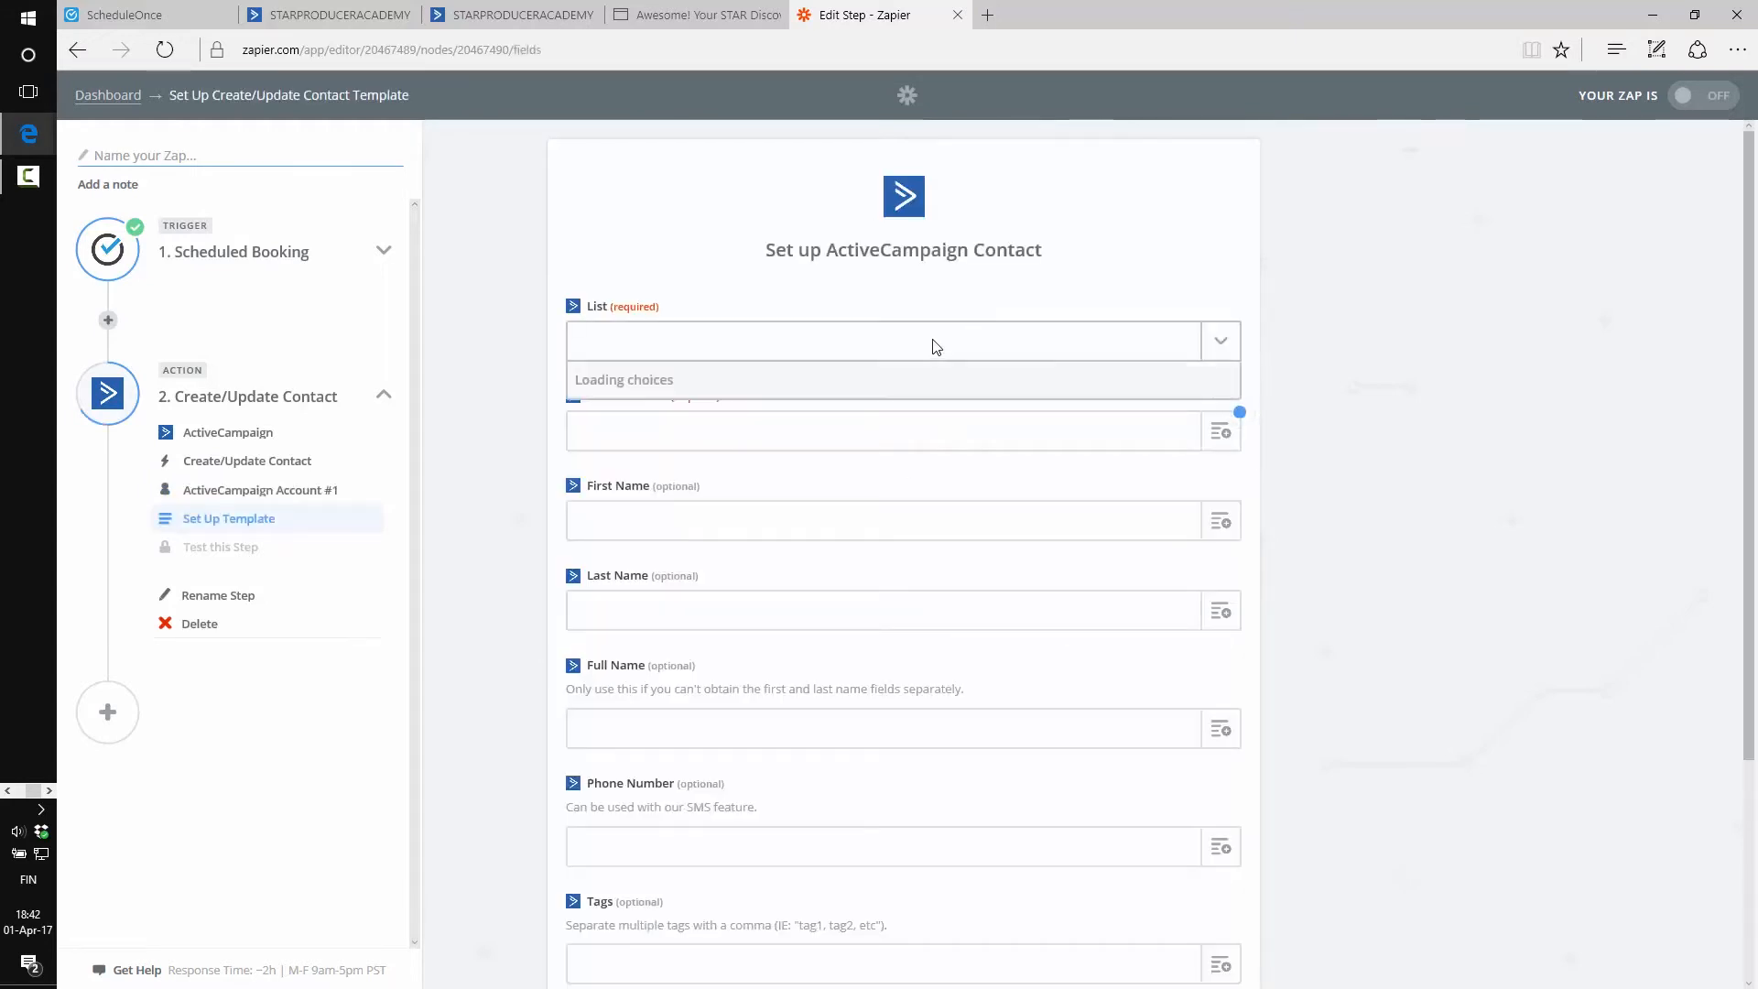
click(529, 310)
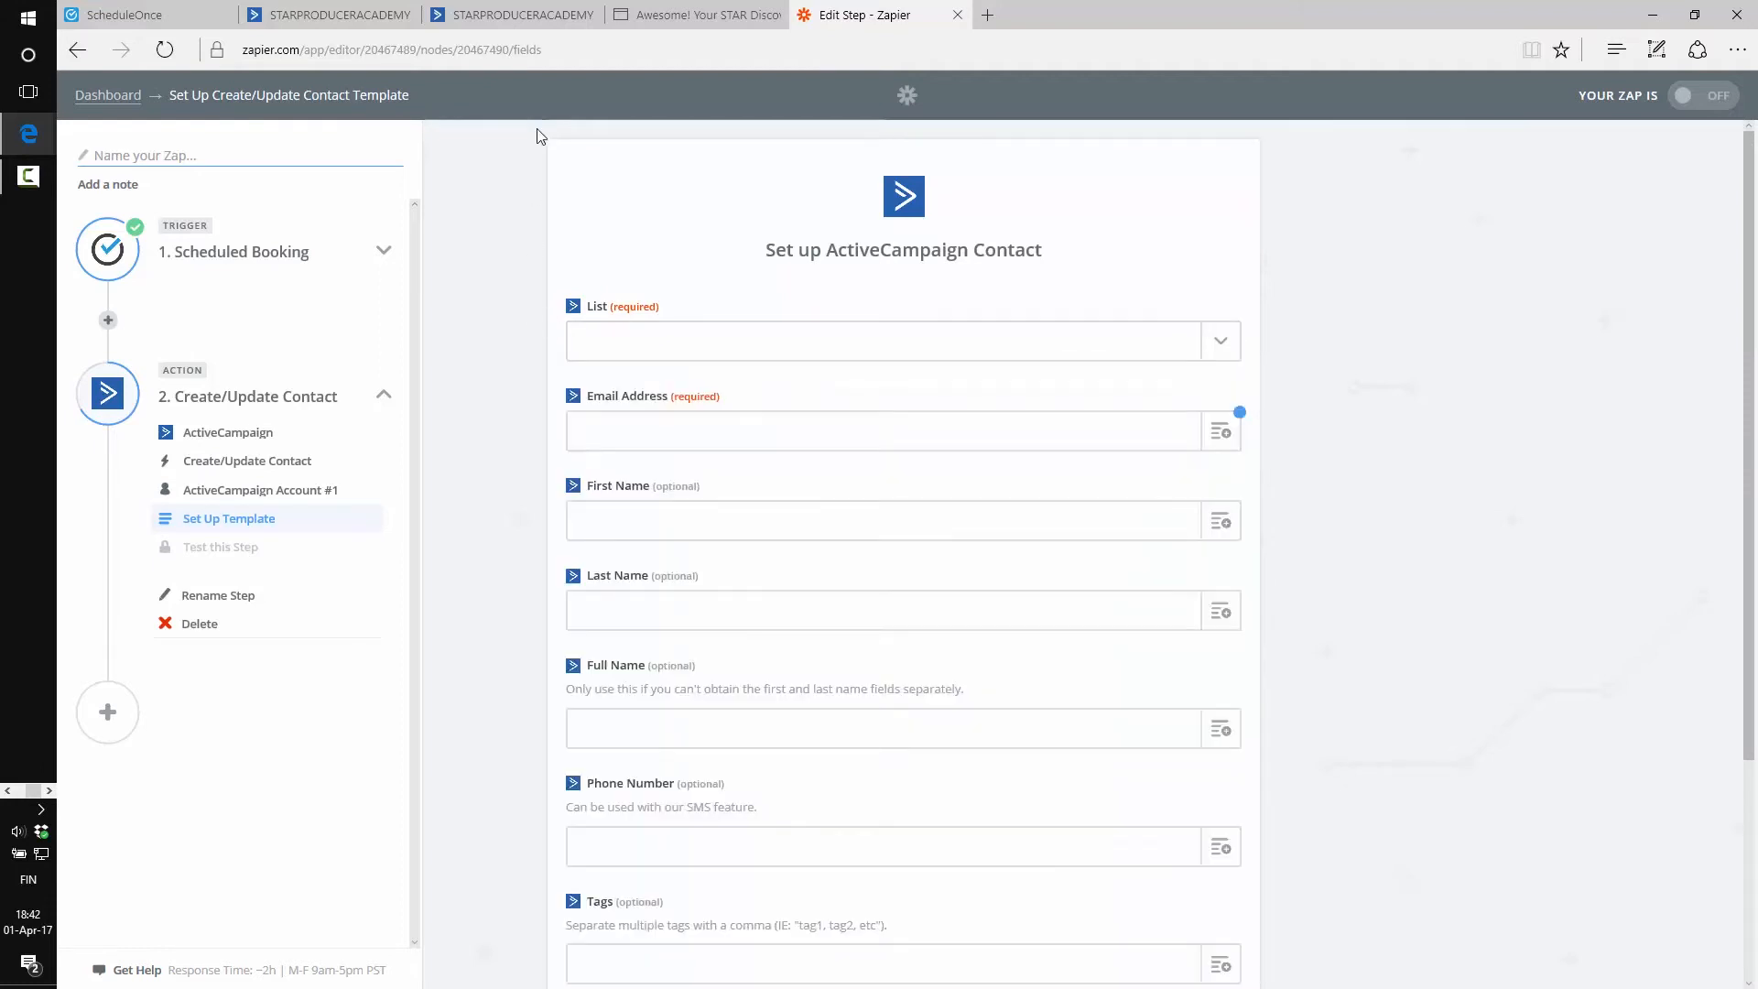
click(513, 14)
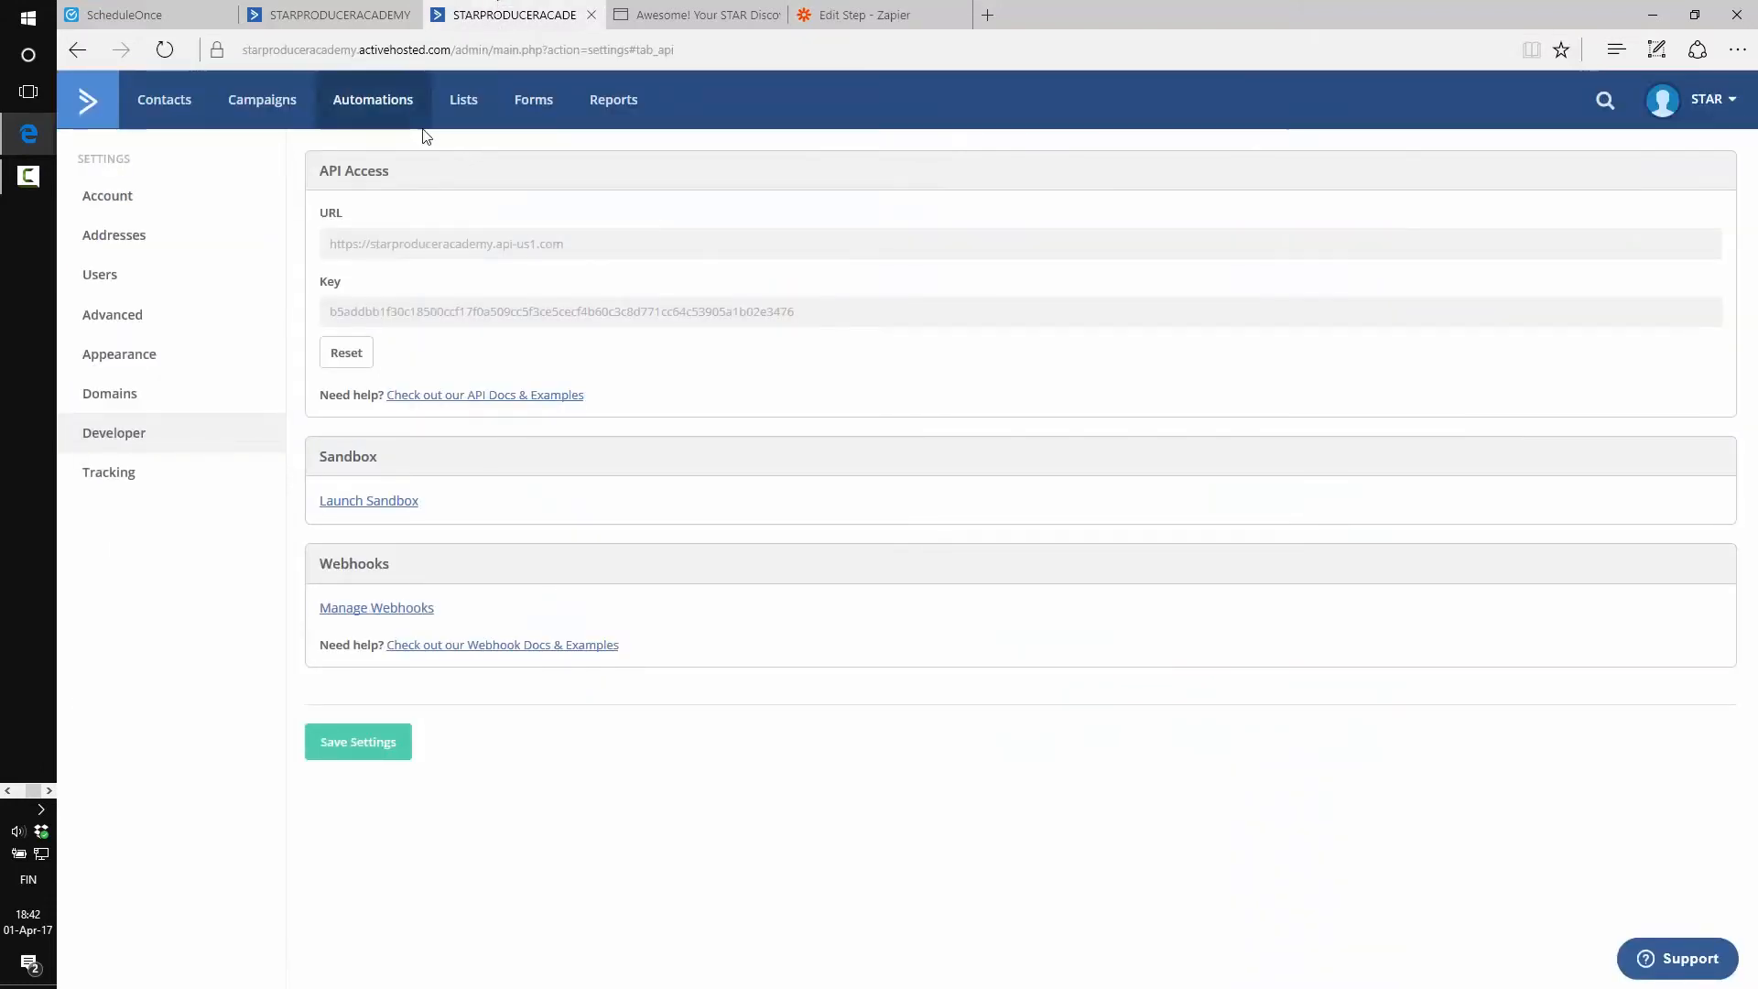
click(460, 105)
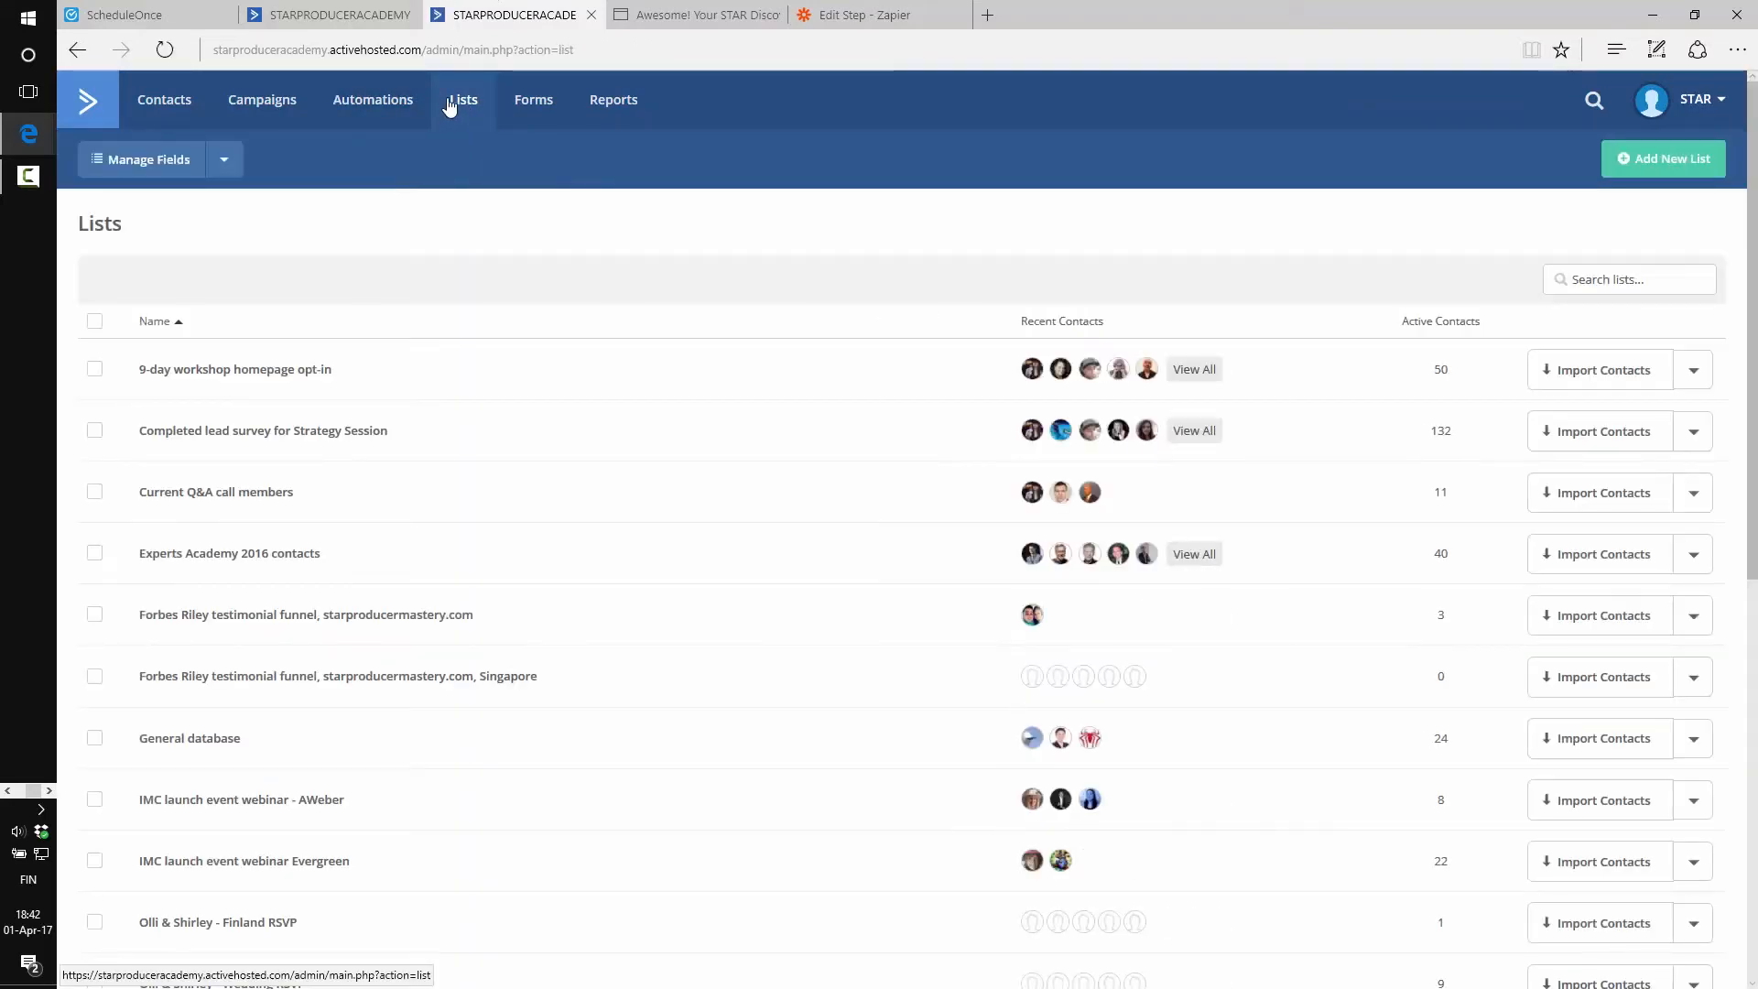
scroll(487, 357, down, 8)
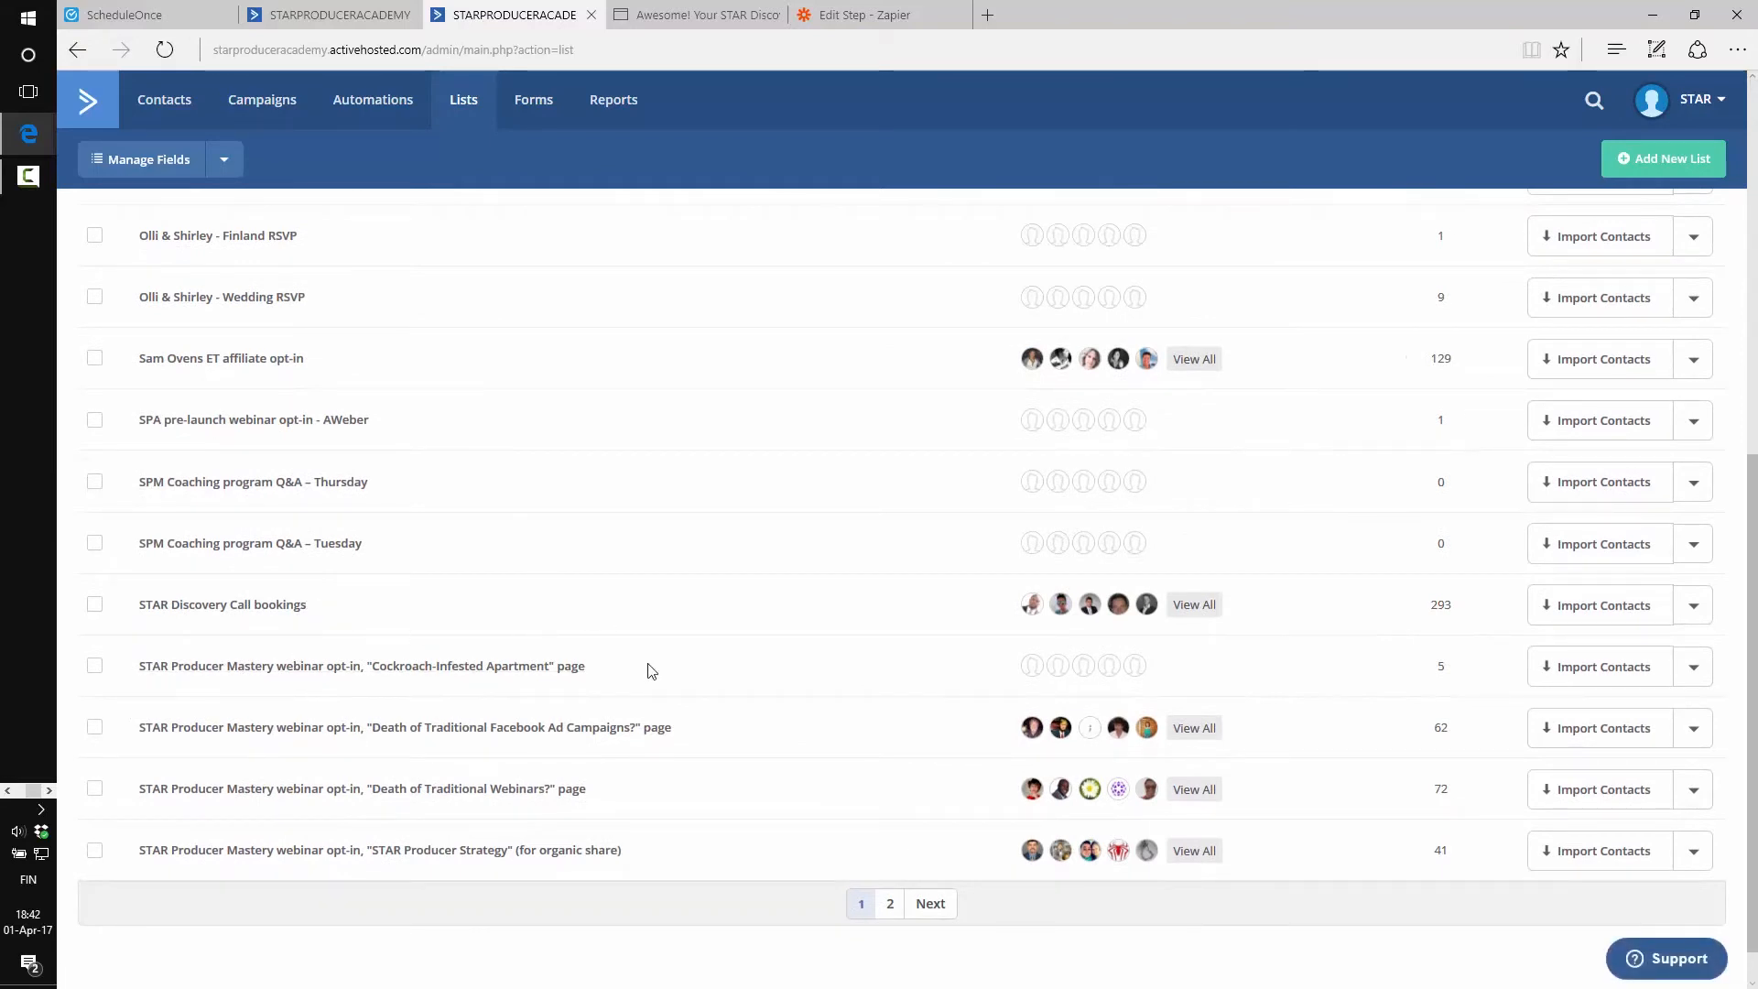
scroll(721, 614, up, 8)
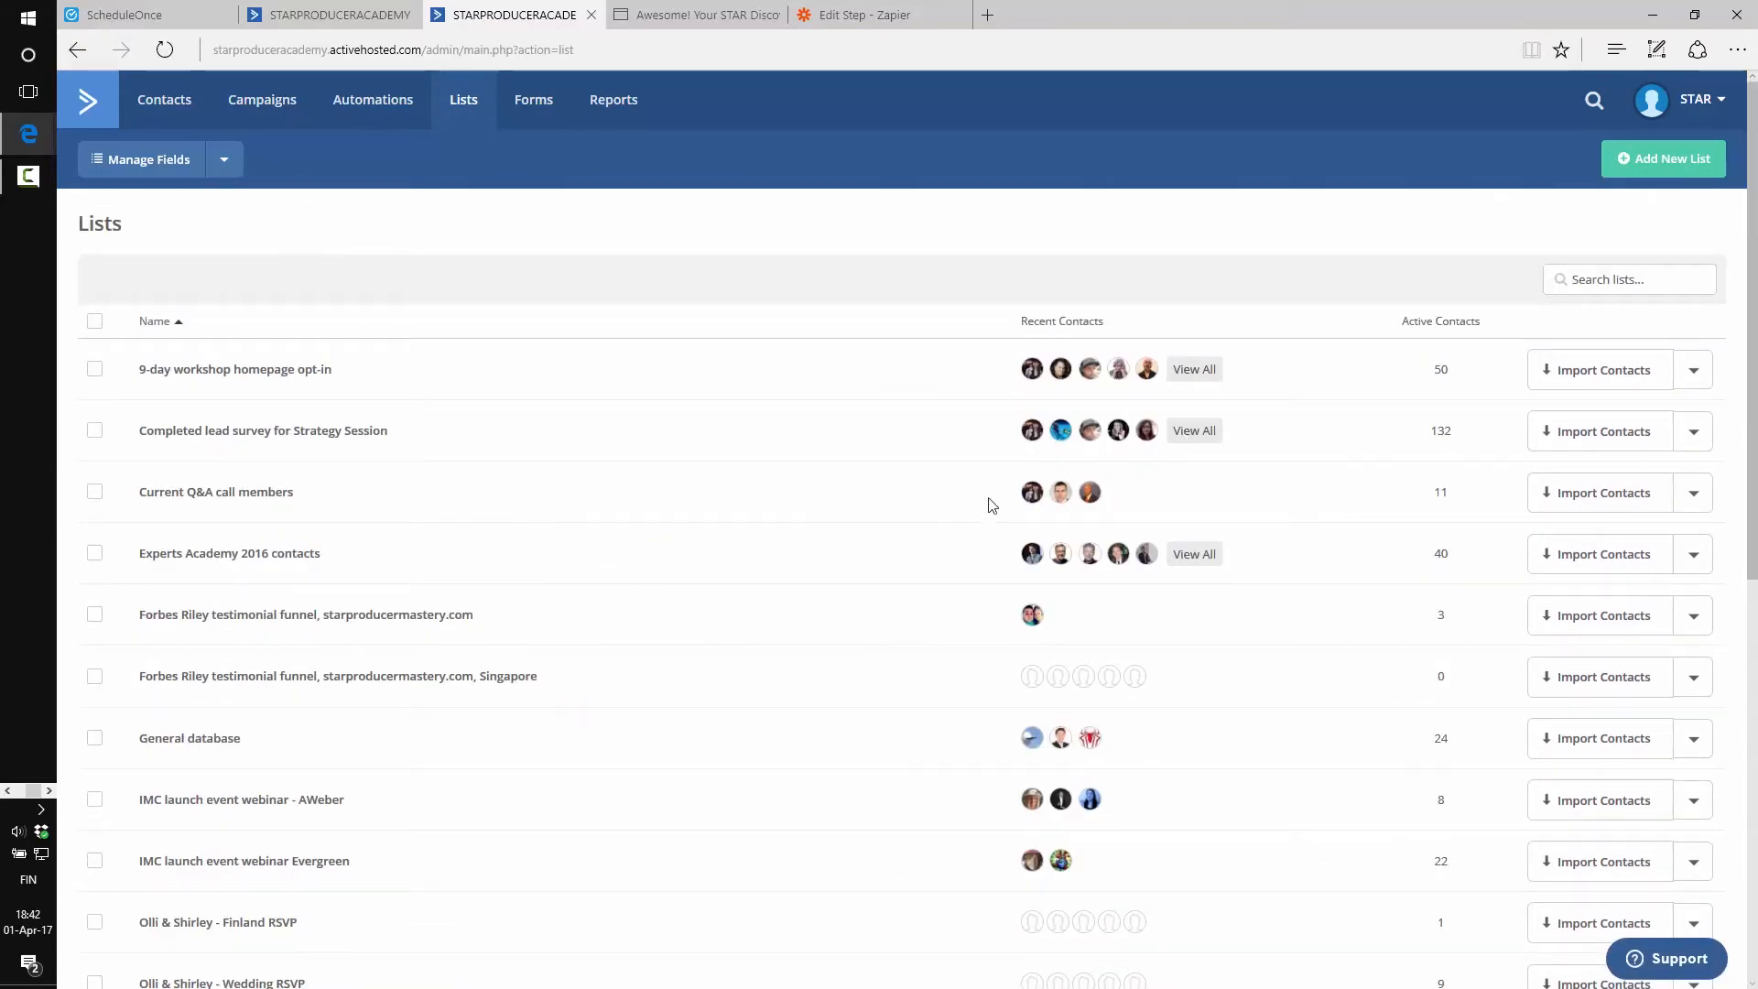
click(163, 169)
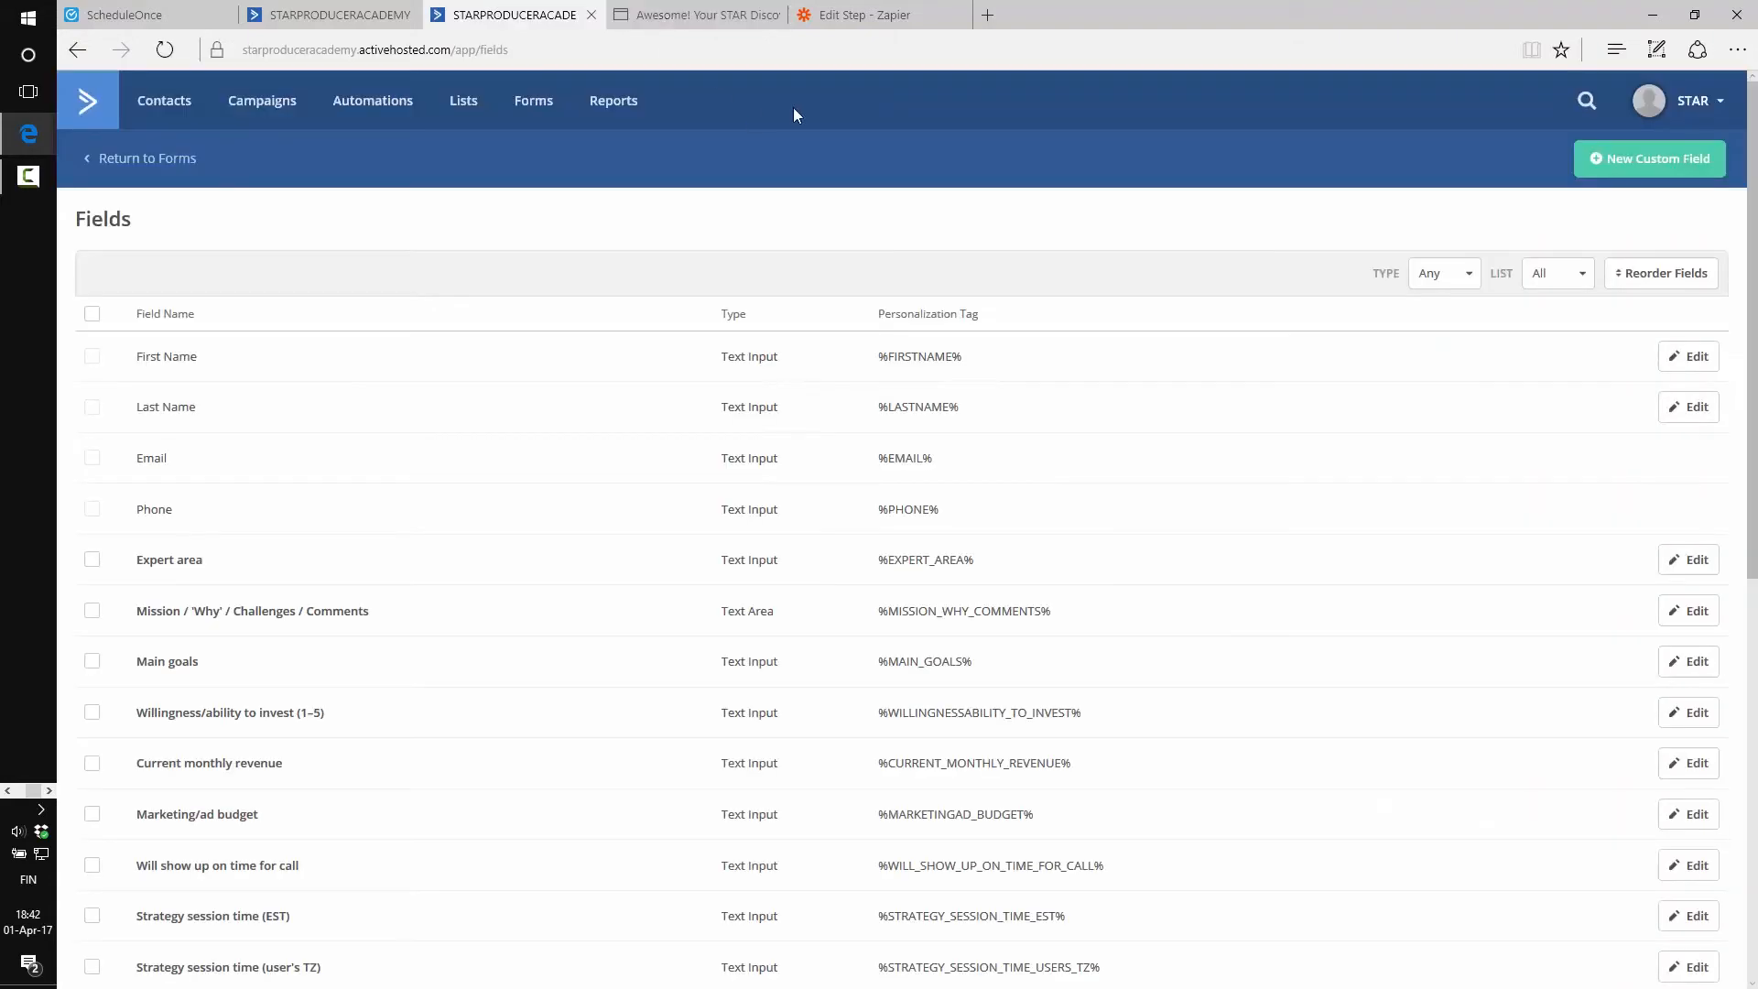
click(852, 11)
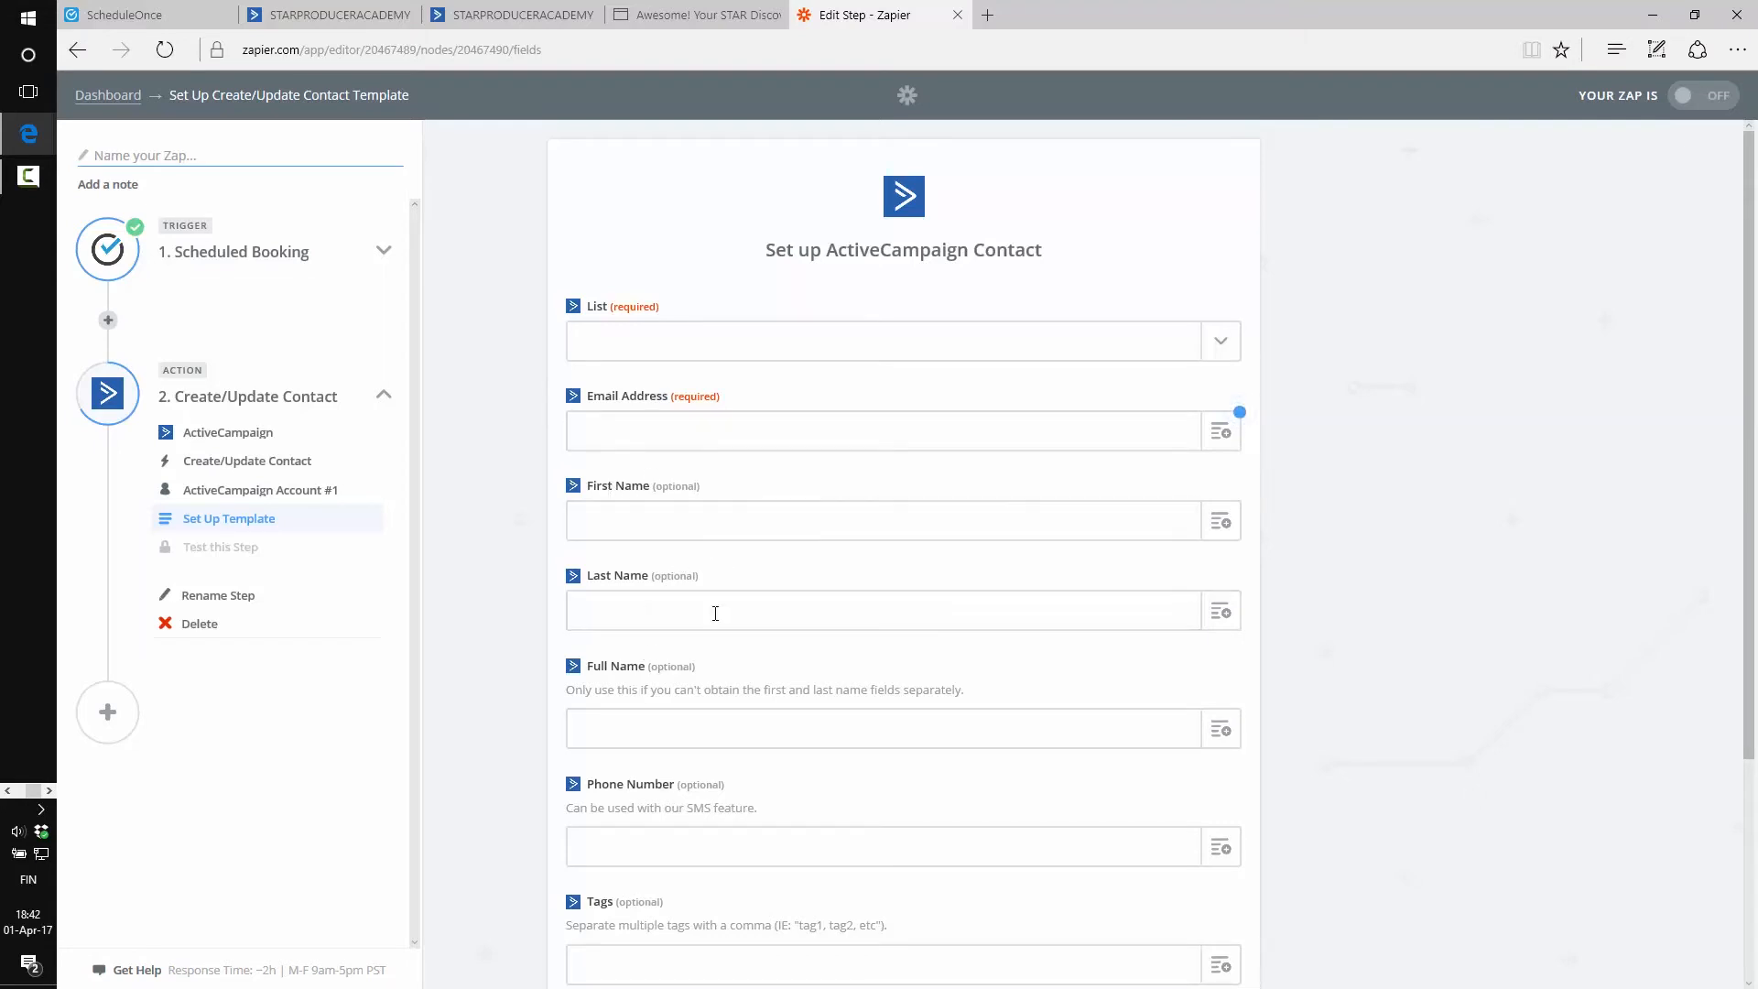
Scroll through the ActiveCampaign contact fields and refresh them from ActiveCampaign
scroll(523, 614, down, 3)
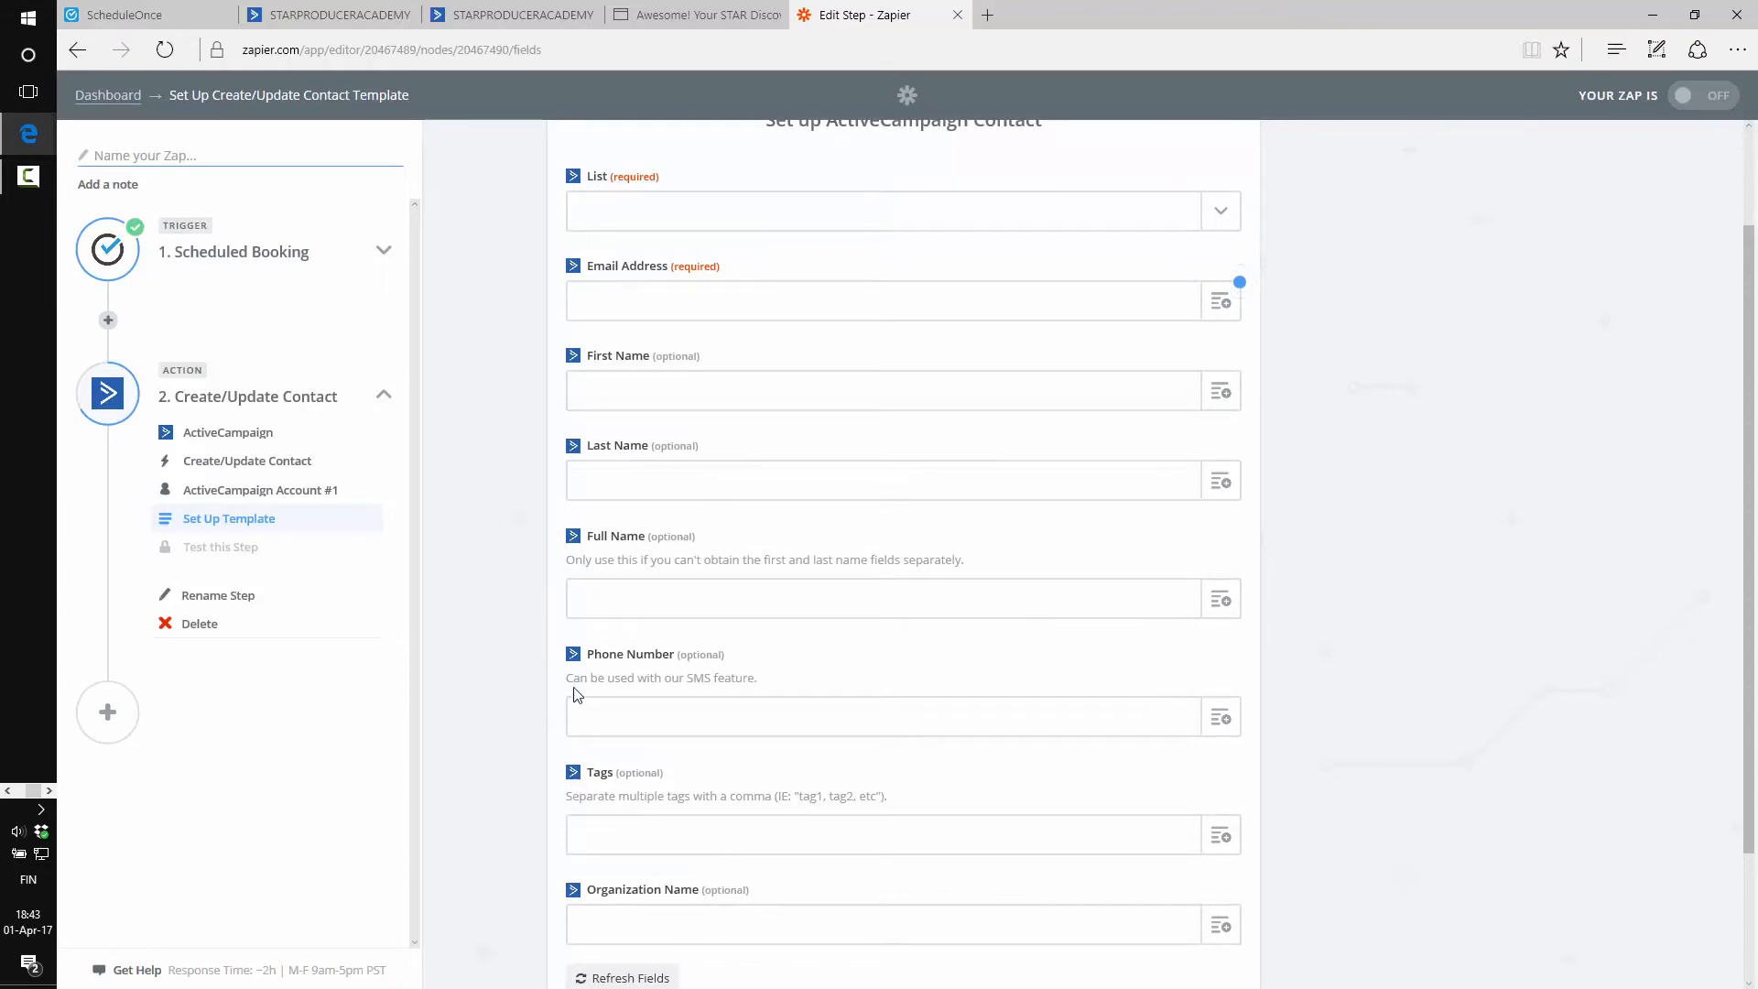
scroll(499, 544, up, 3)
scroll(485, 412, down, 3)
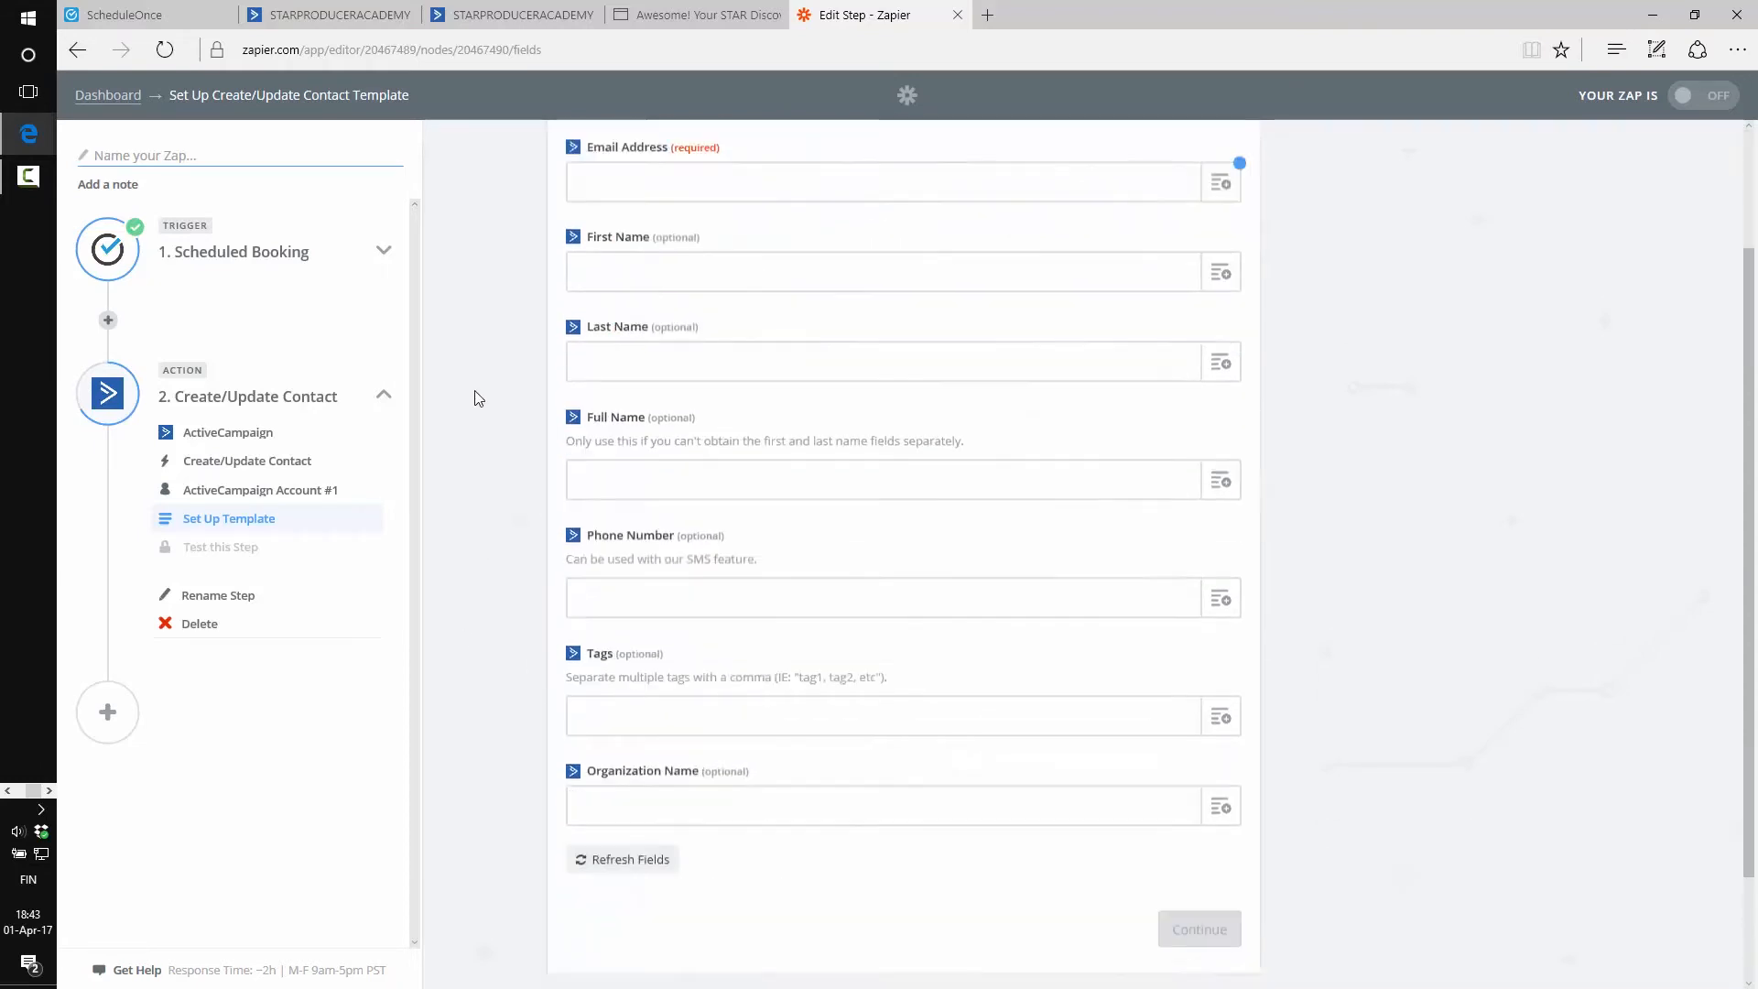
scroll(477, 391, up, 3)
scroll(478, 379, down, 3)
click(645, 817)
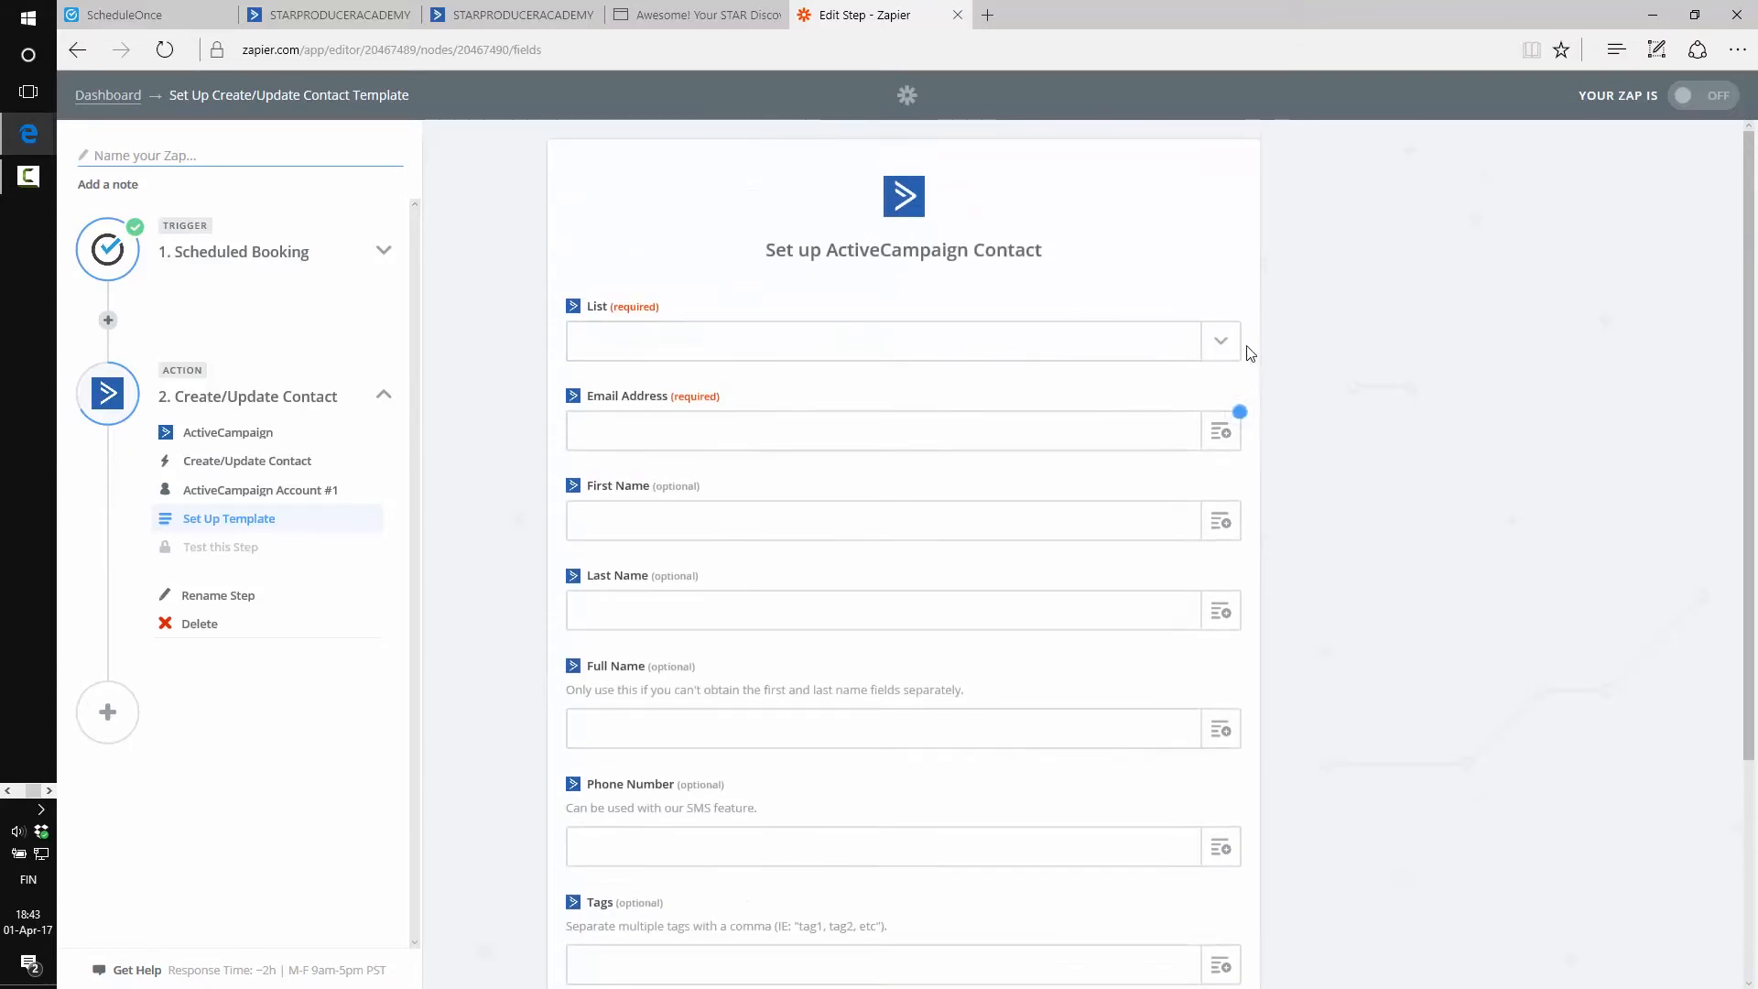
Set the contact List field to STAR Discovery Call bookings
click(1219, 350)
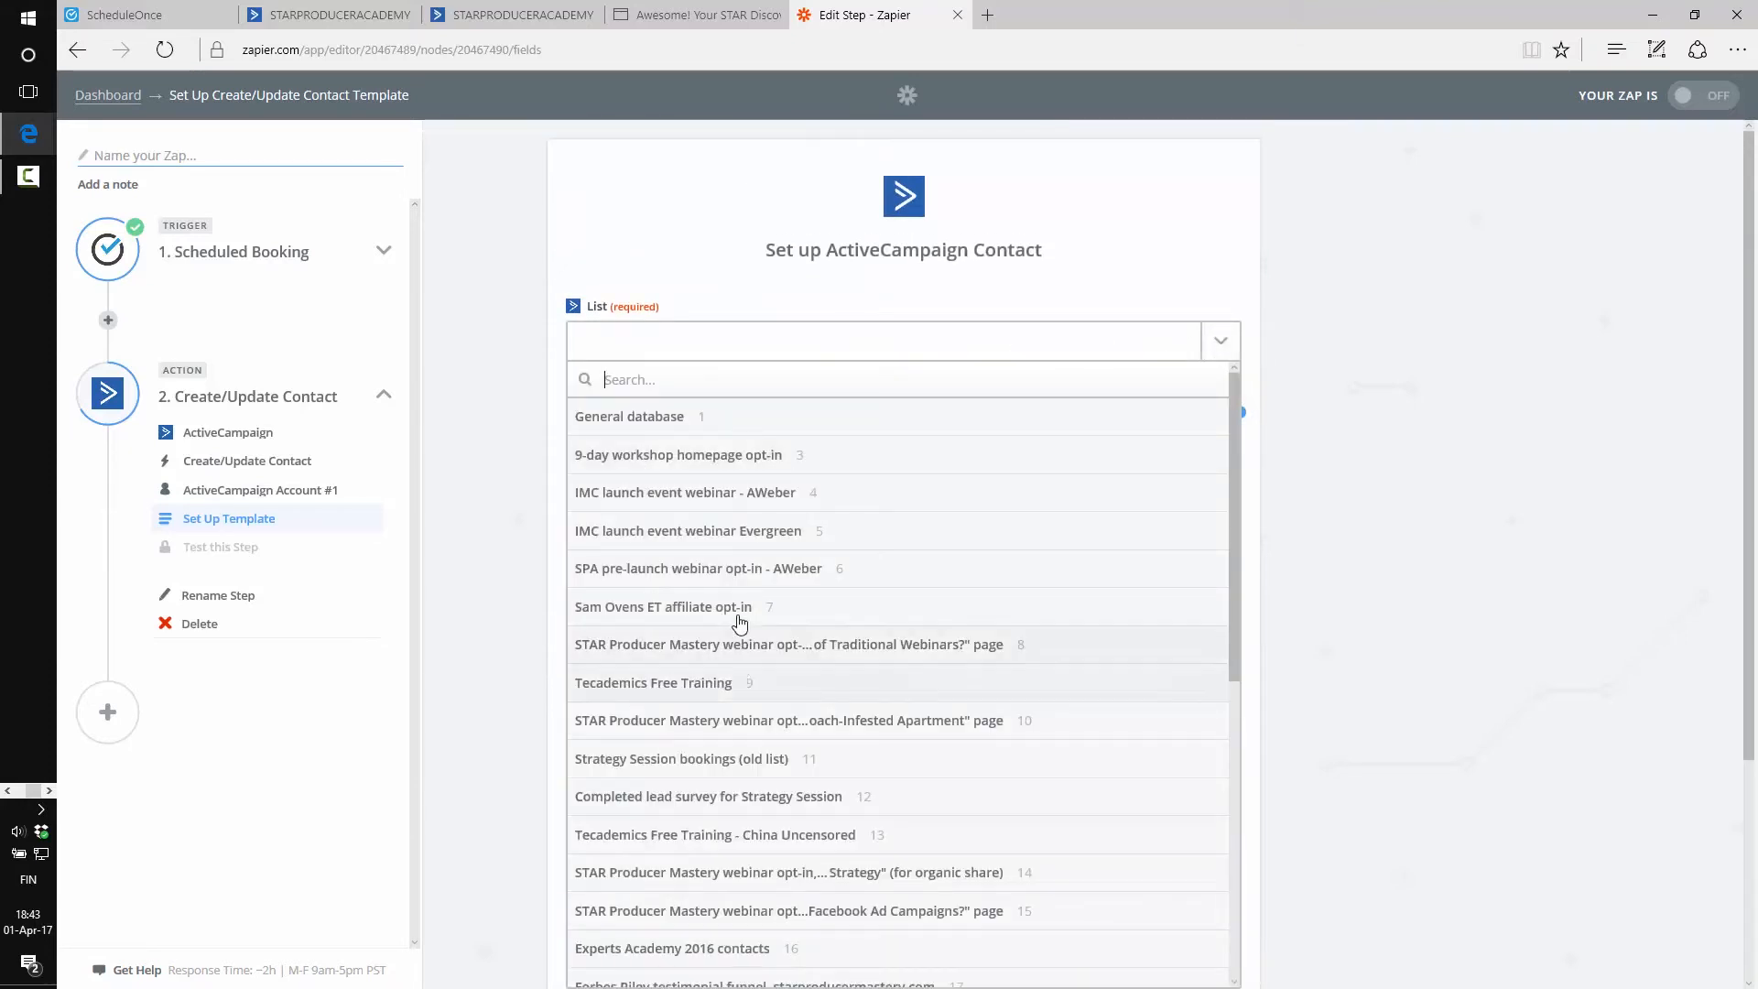
scroll(728, 449, down, 7)
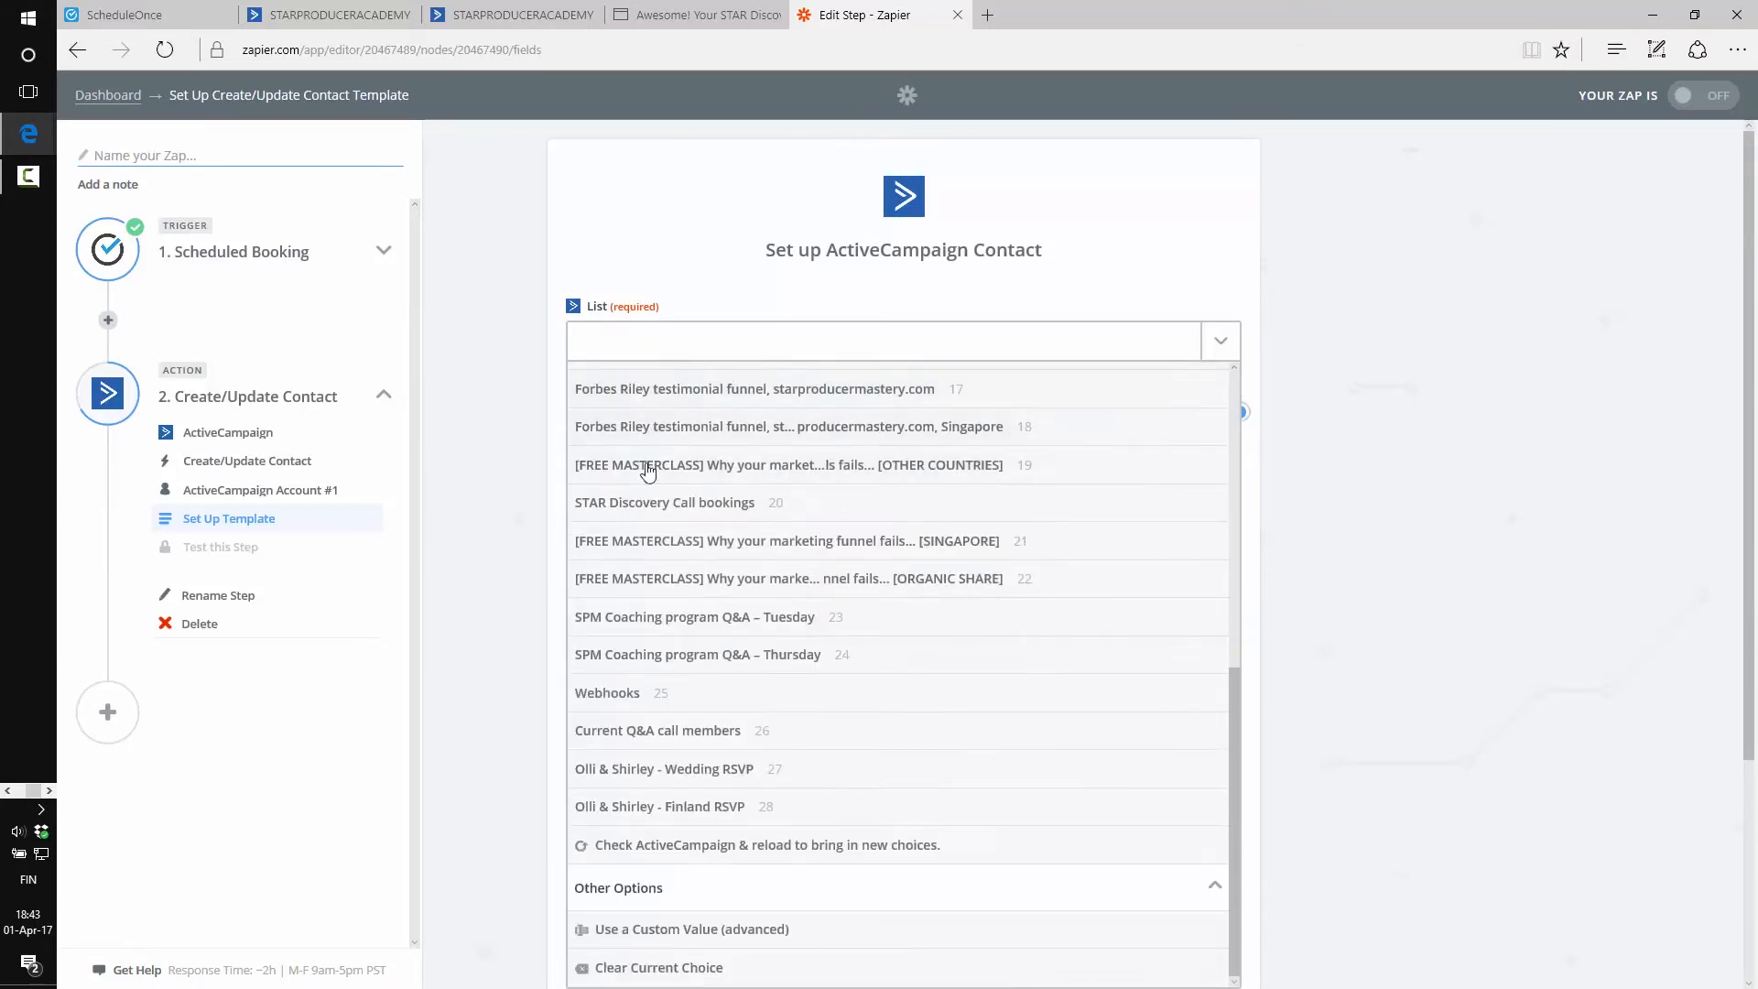
click(688, 505)
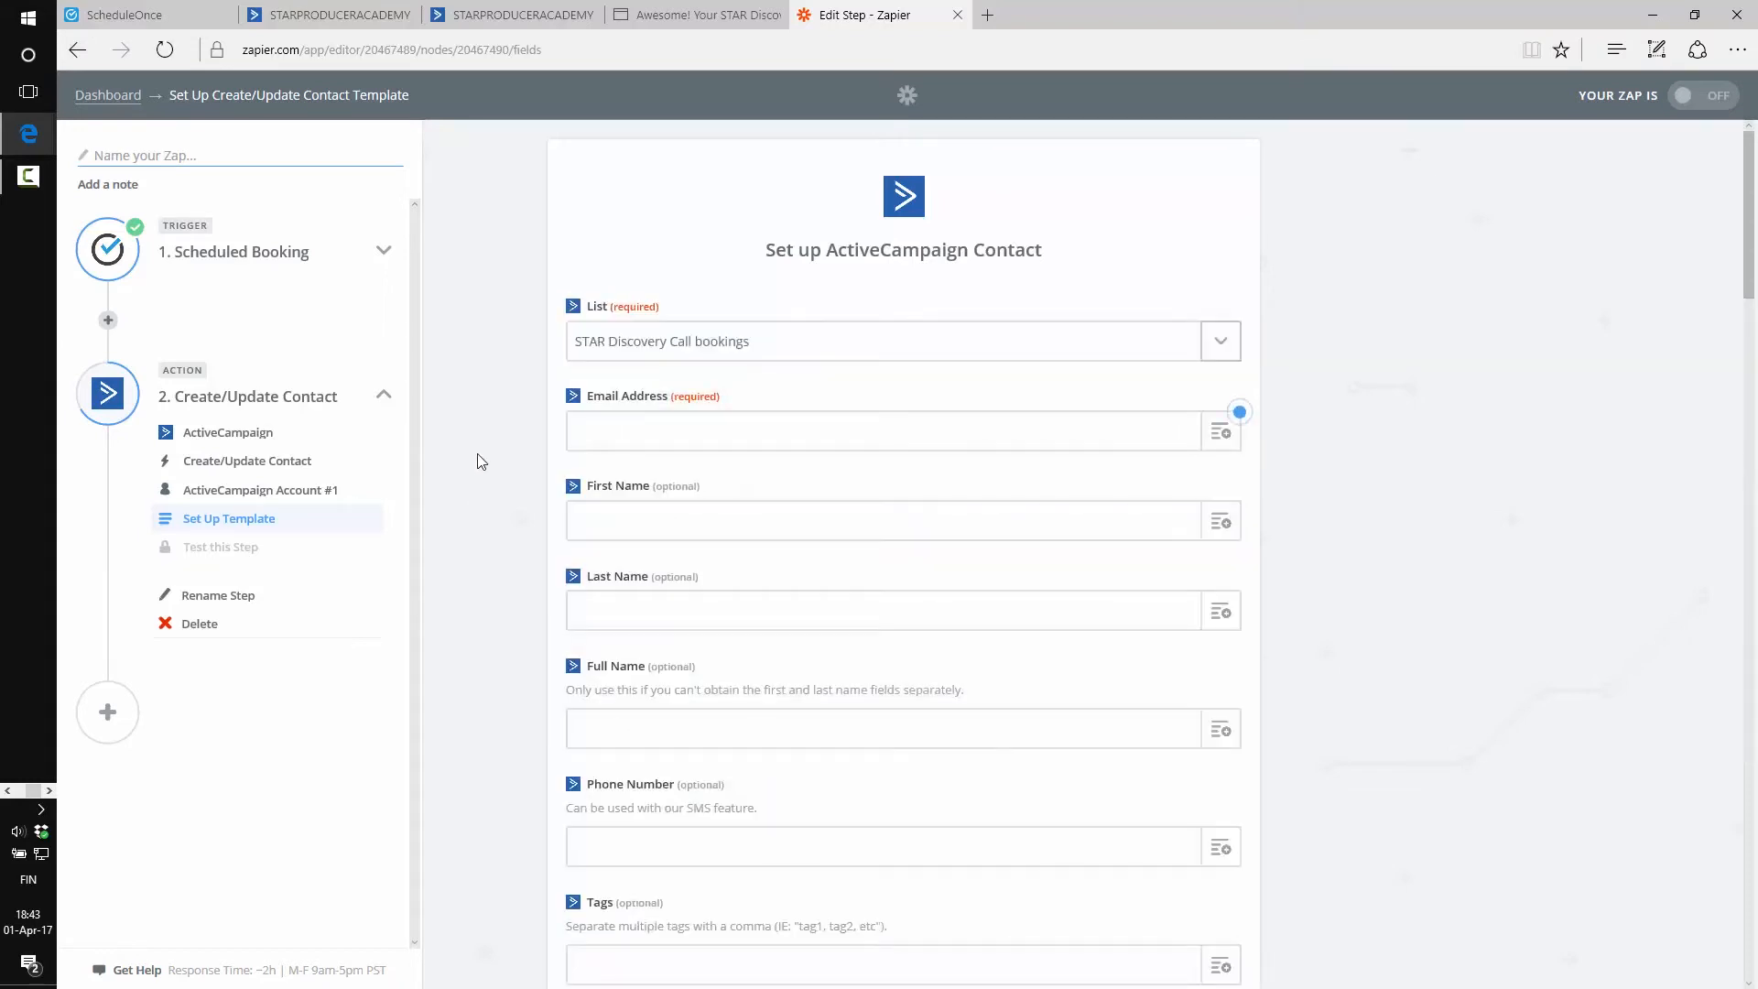
scroll(481, 461, down, 8)
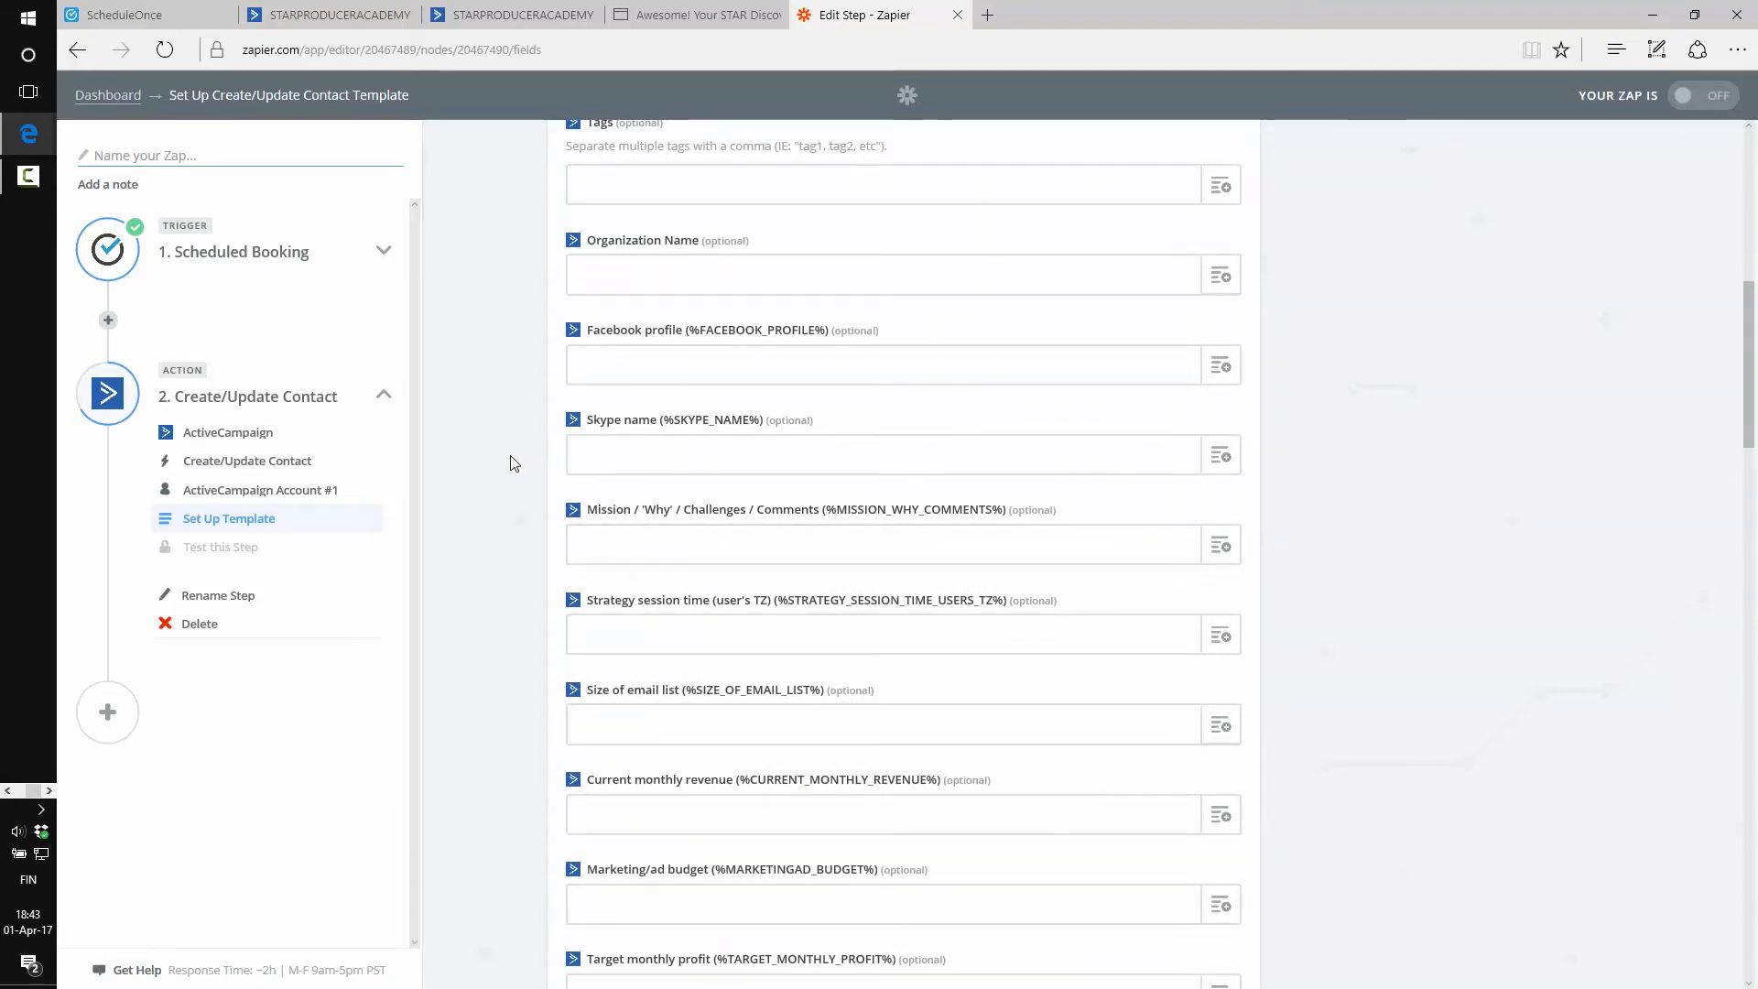
scroll(515, 463, up, 7)
scroll(515, 462, up, 2)
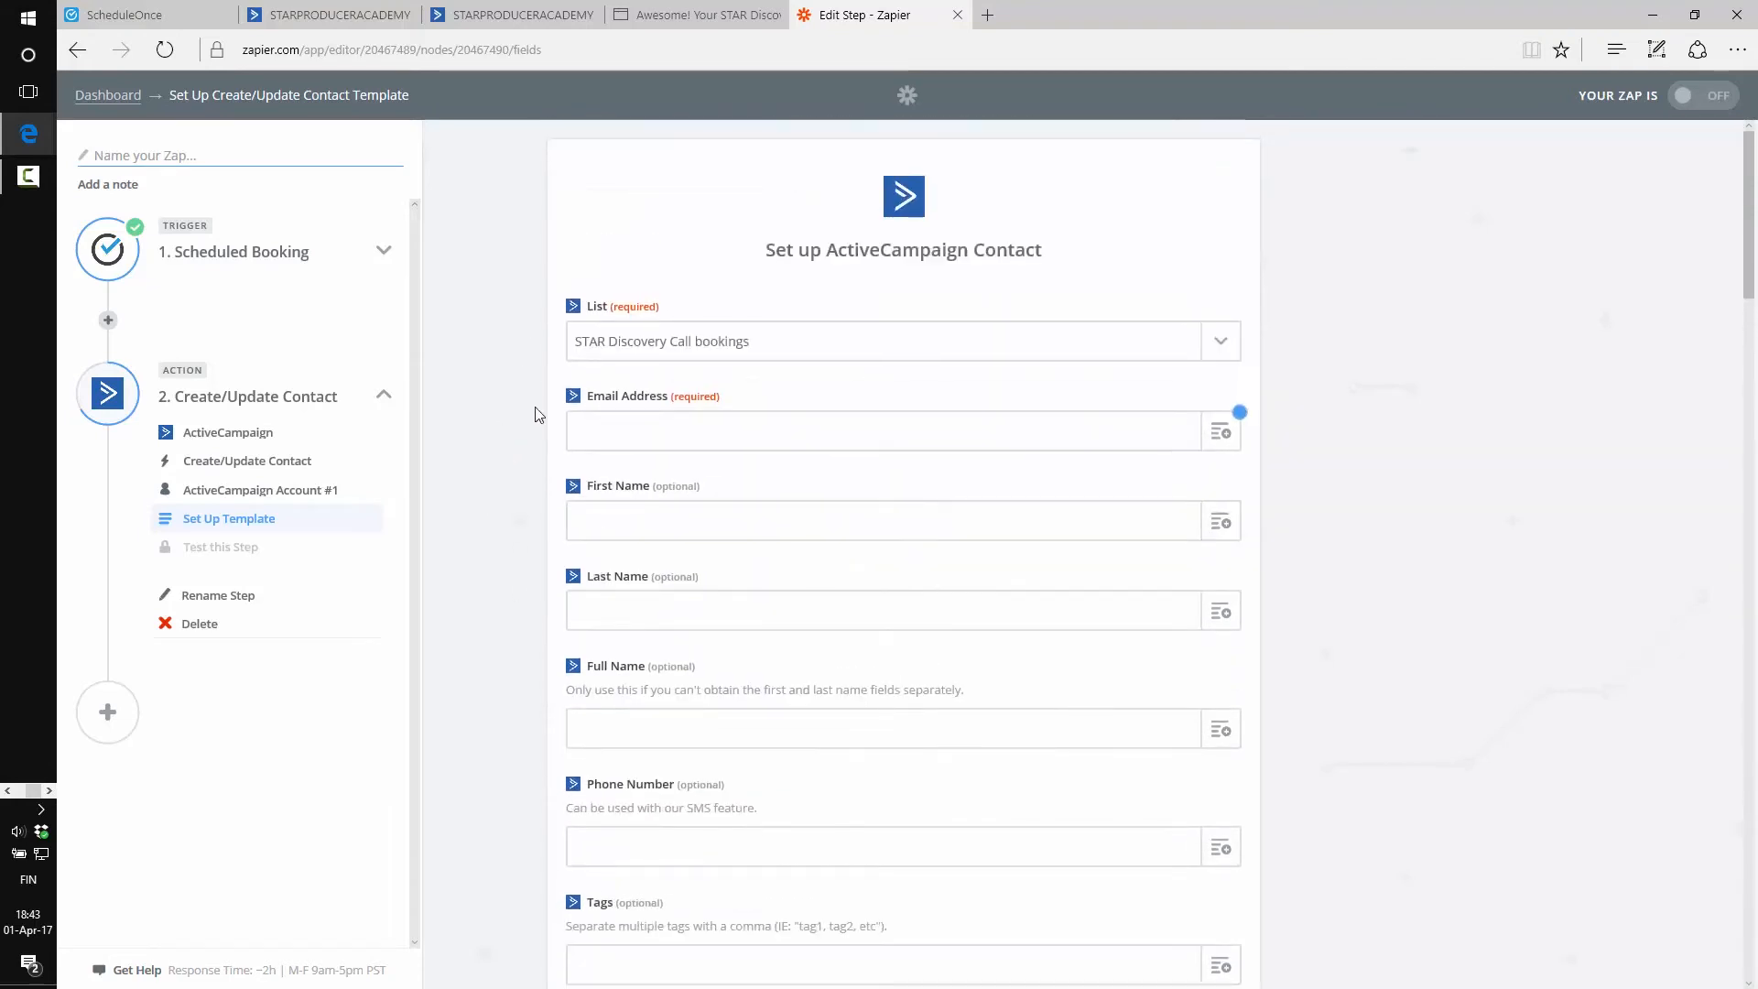
Start a new ActiveCampaign custom field, then bring up the thank-you page's back history
click(494, 11)
scroll(432, 529, down, 8)
scroll(432, 479, up, 8)
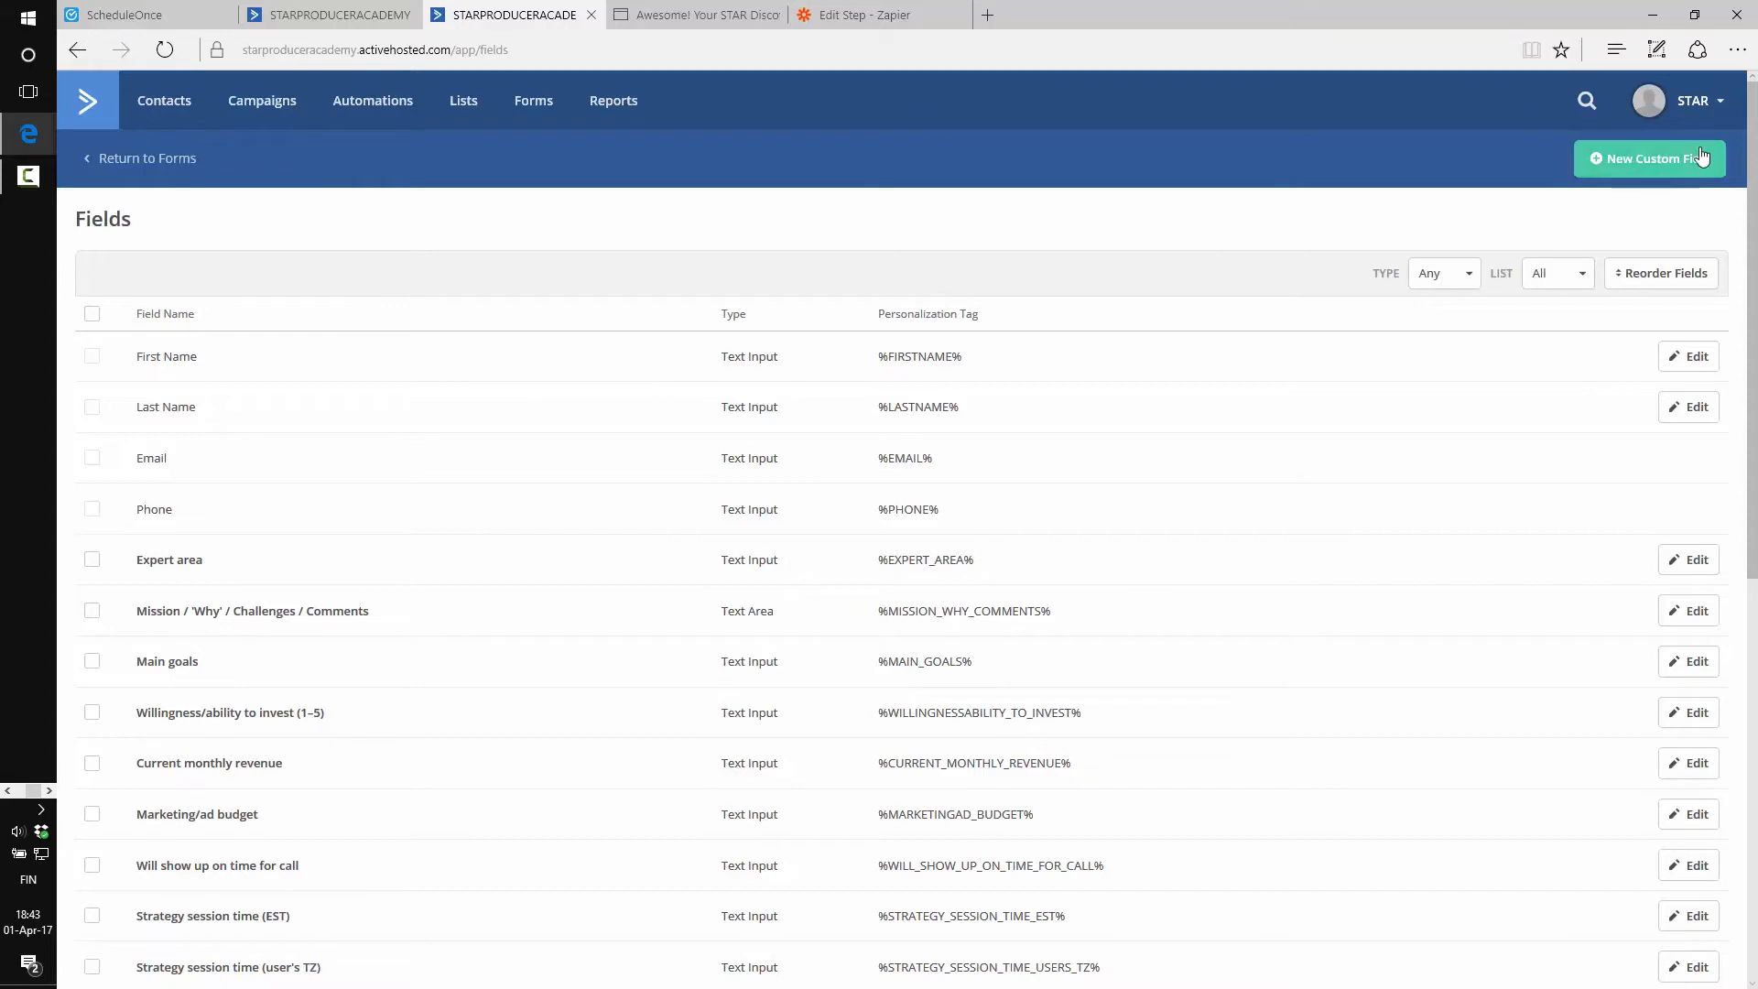
click(1626, 163)
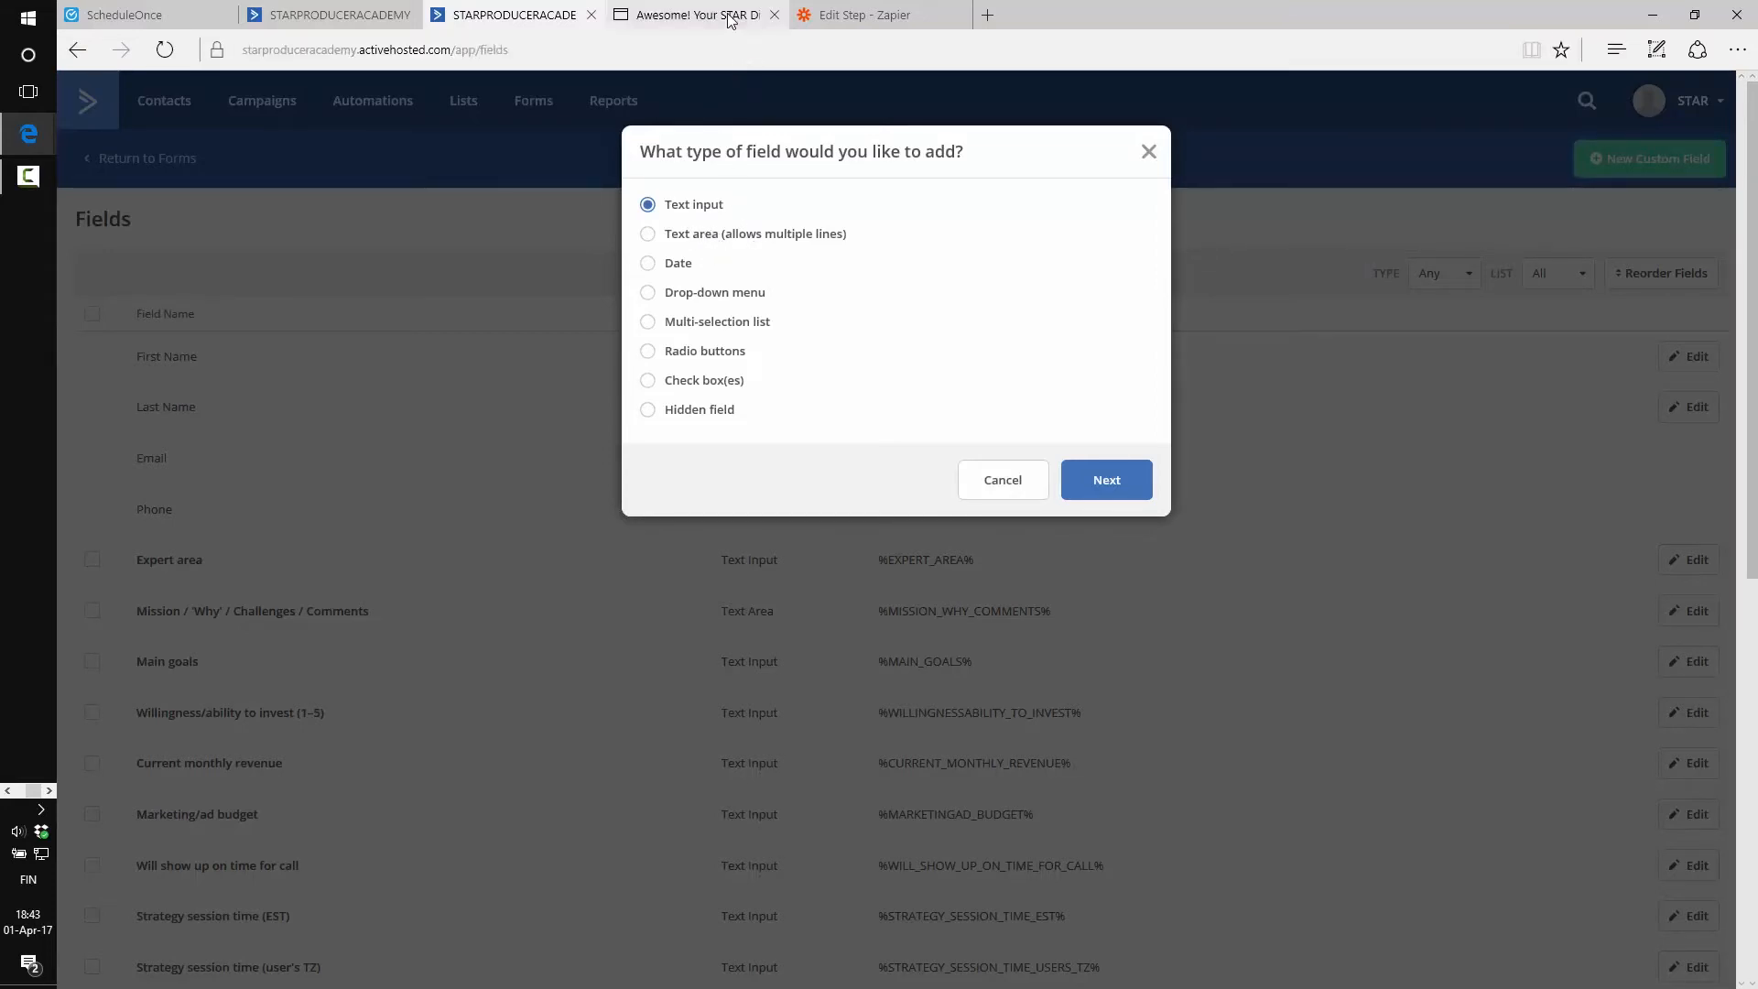
click(696, 15)
right_click(79, 50)
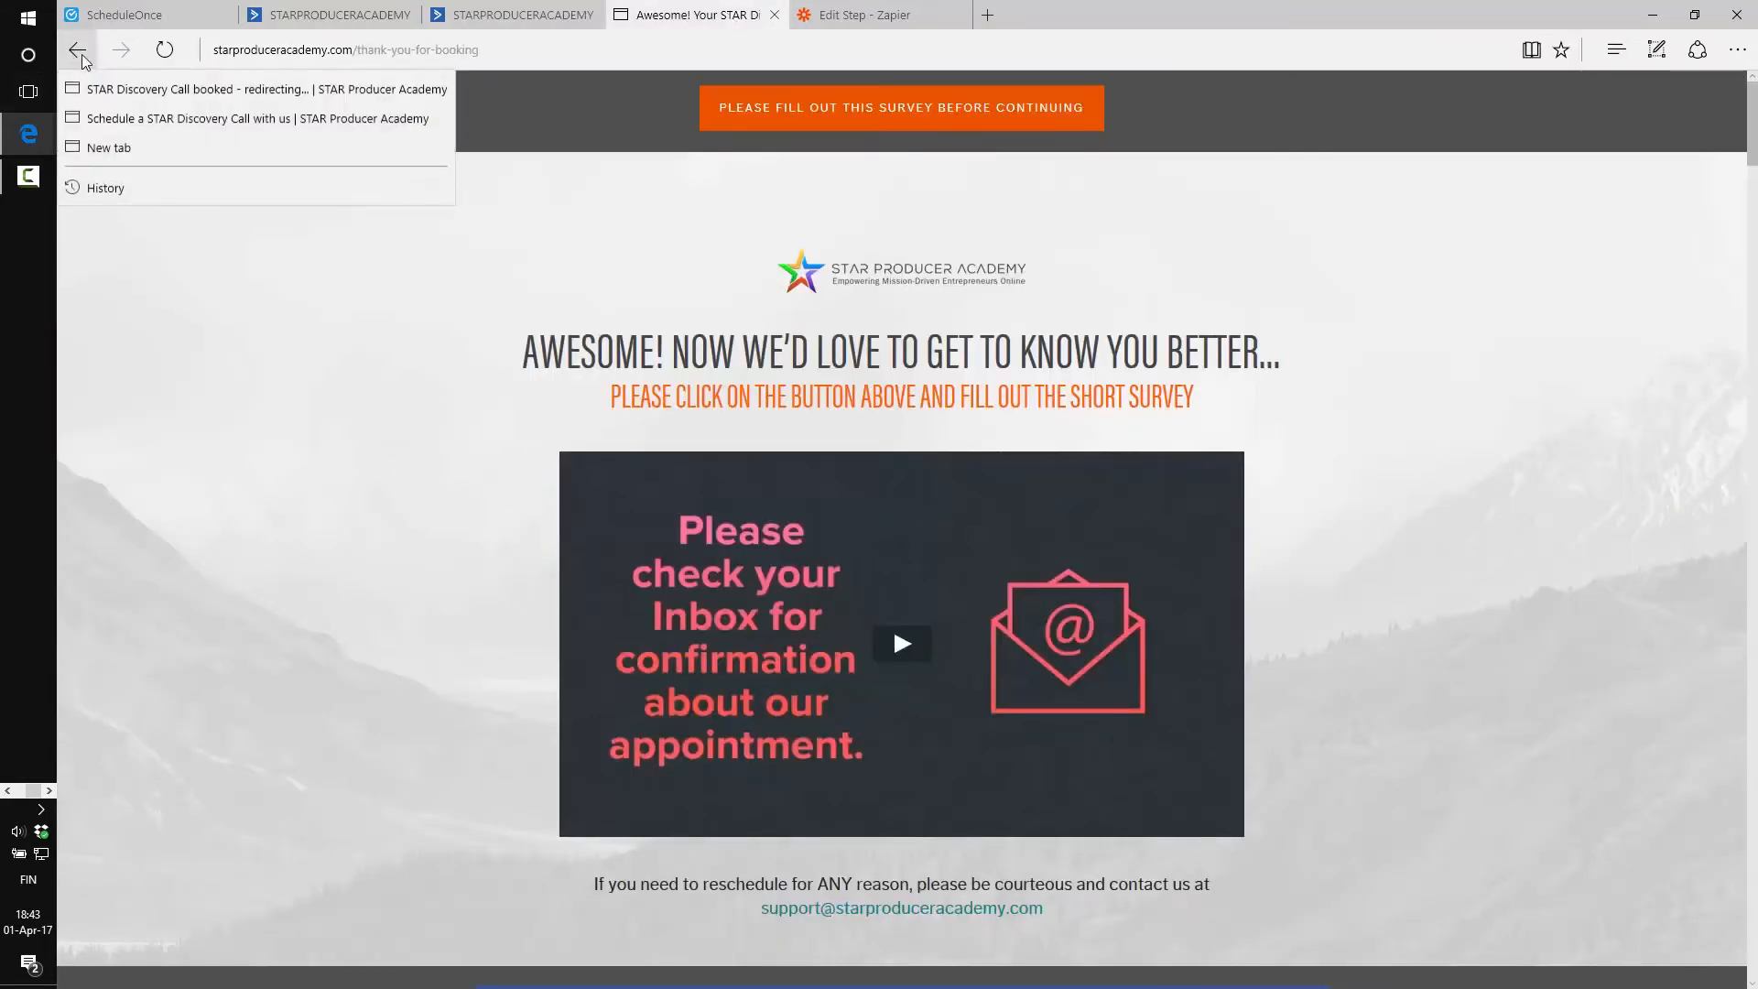
Book a 1:45 PM discovery call on Apr 3, 2017 up to the contact form, then return to ActiveCampaign
click(183, 118)
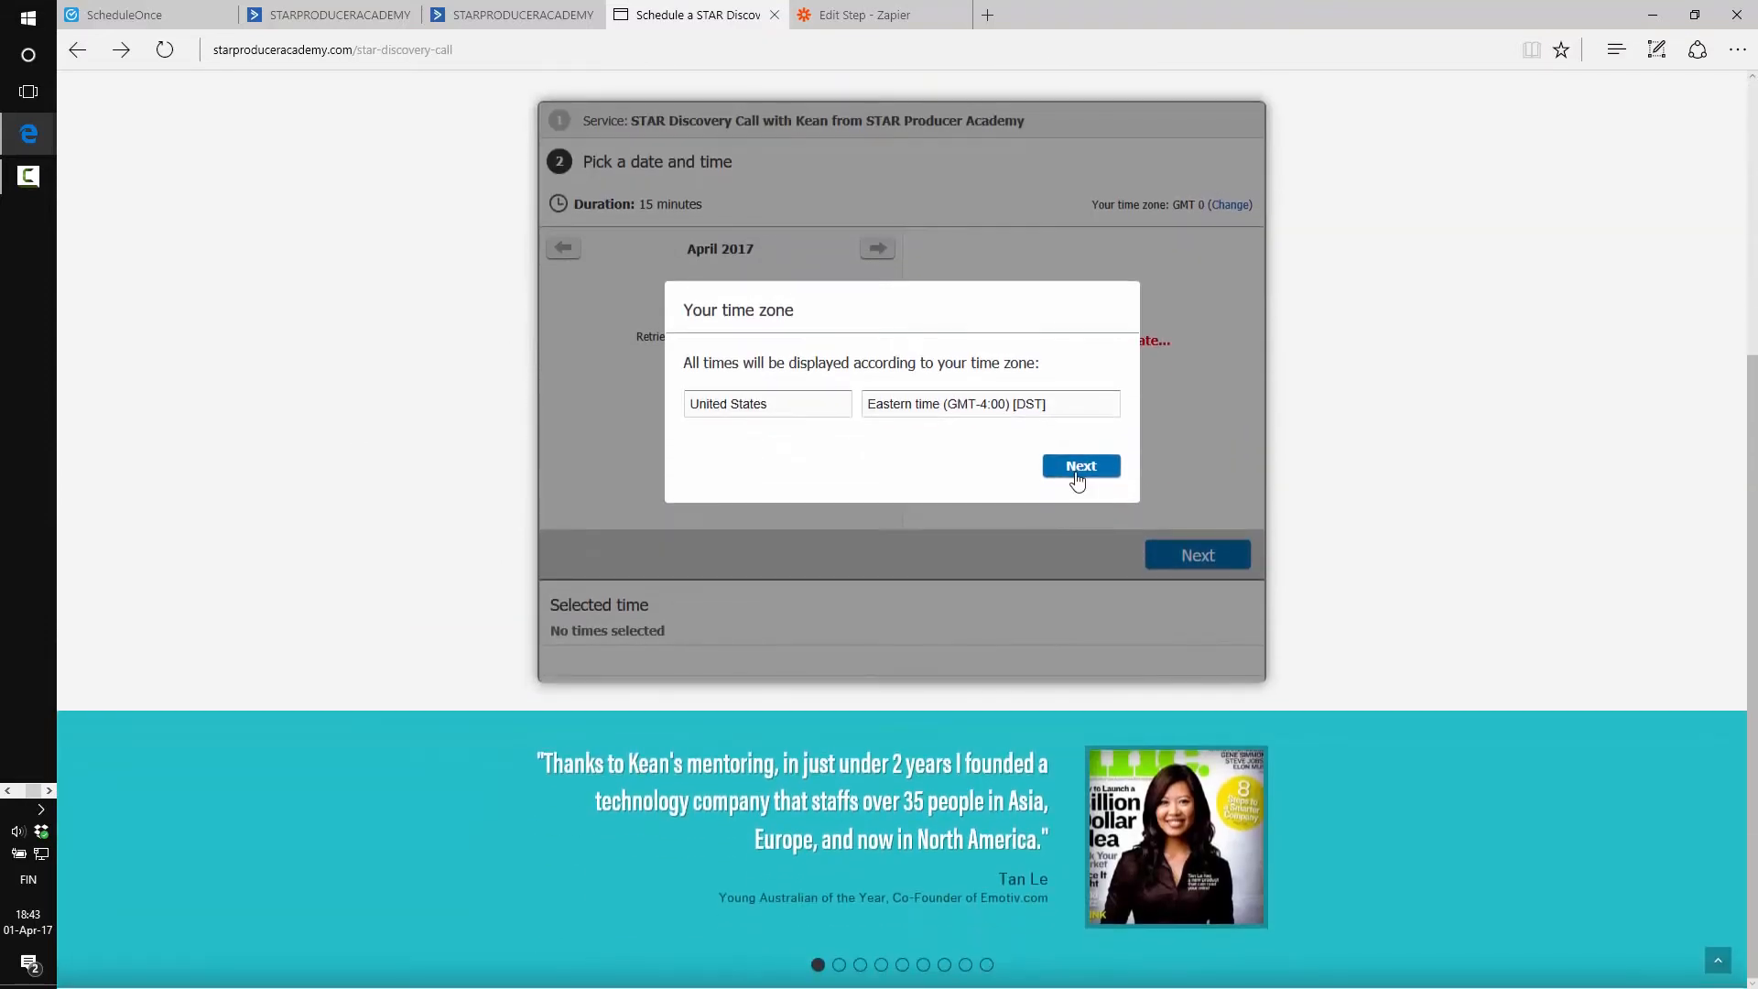
click(1077, 475)
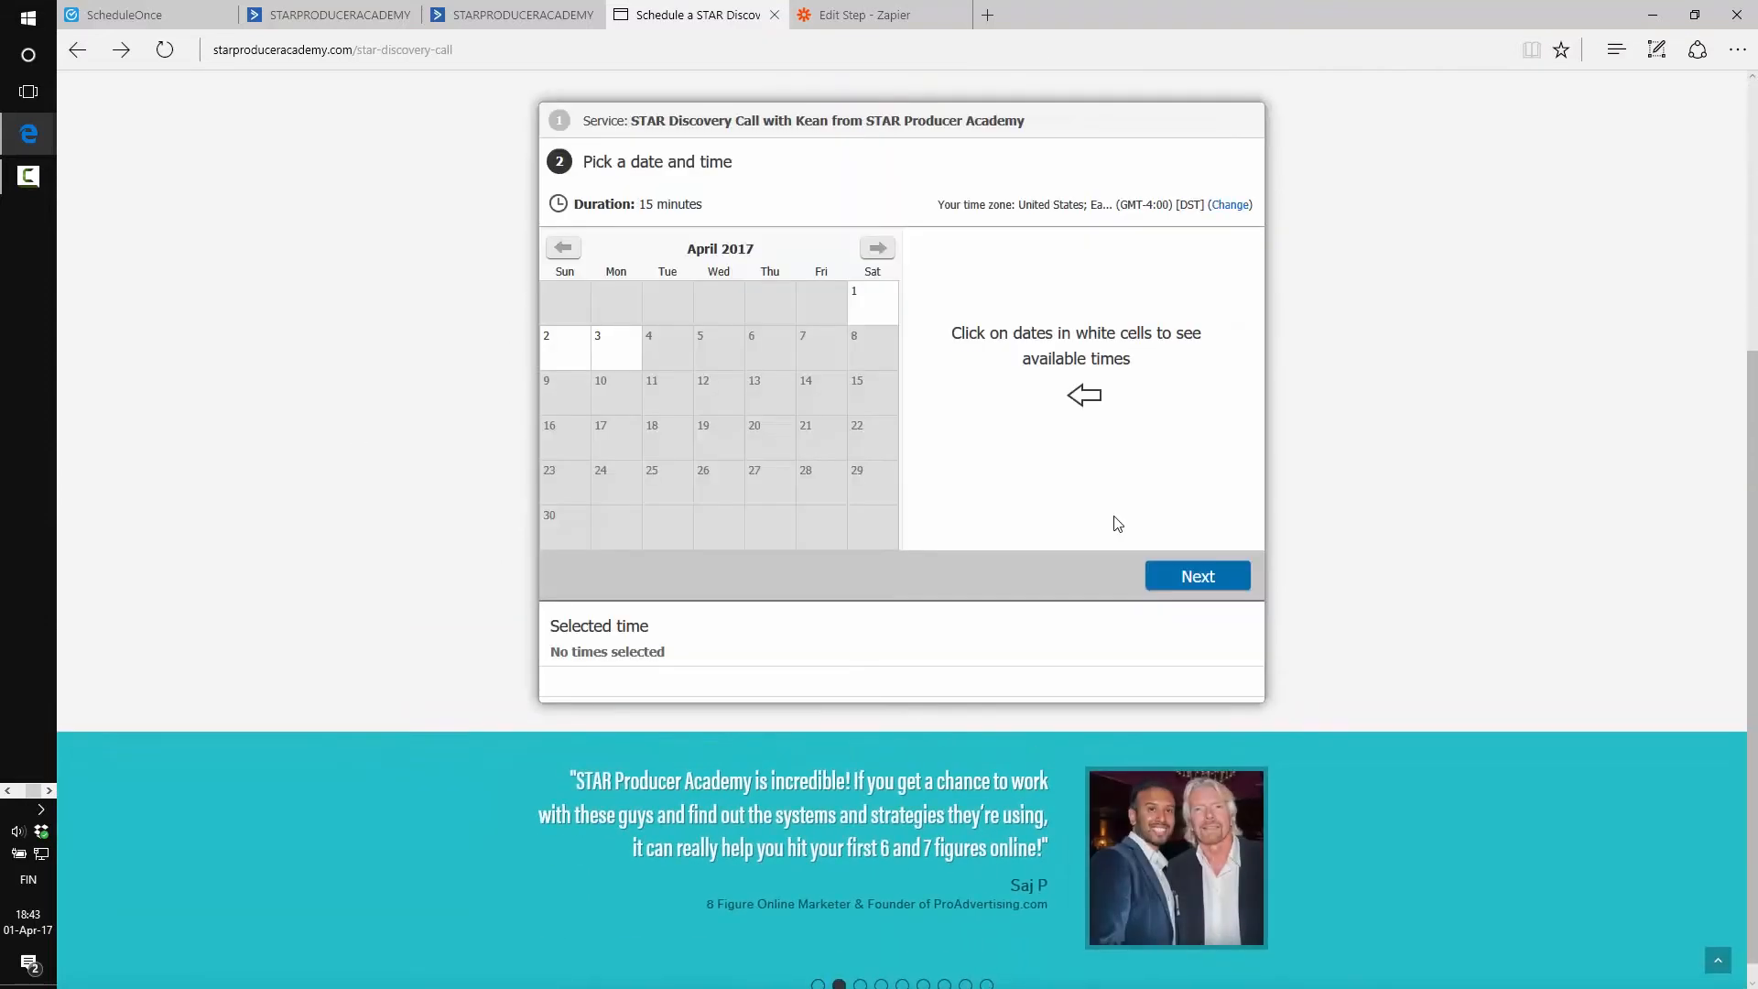
click(613, 339)
click(946, 318)
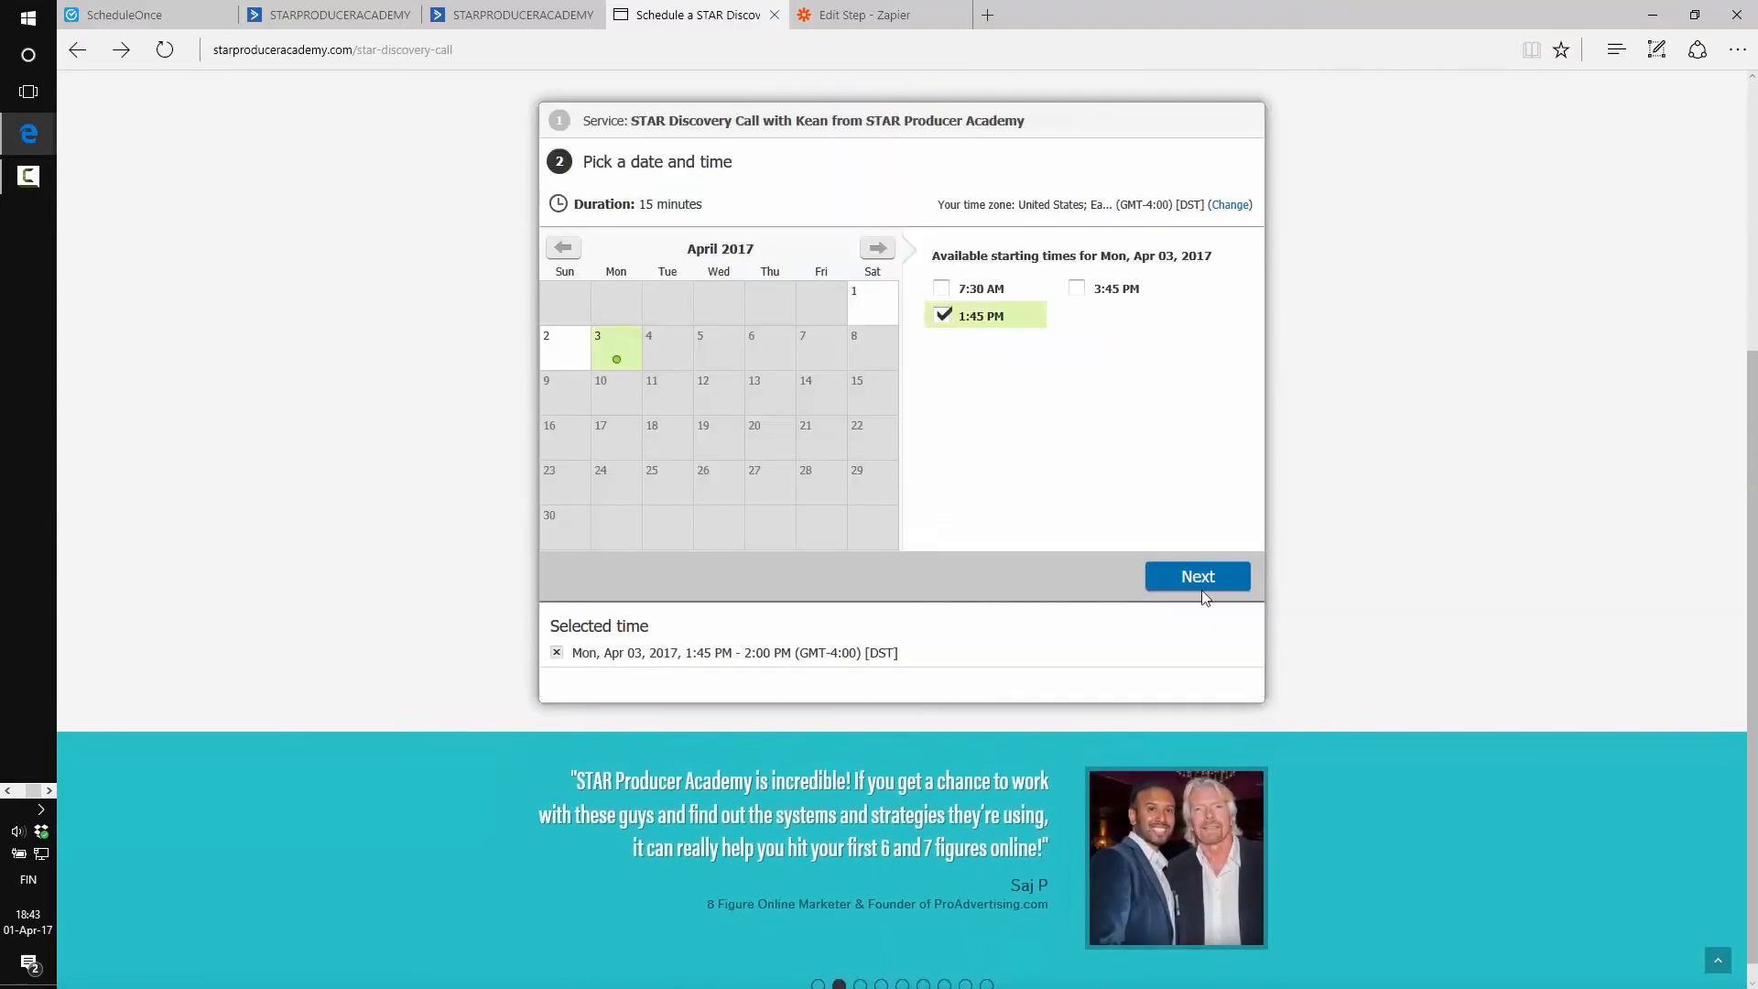
click(1202, 586)
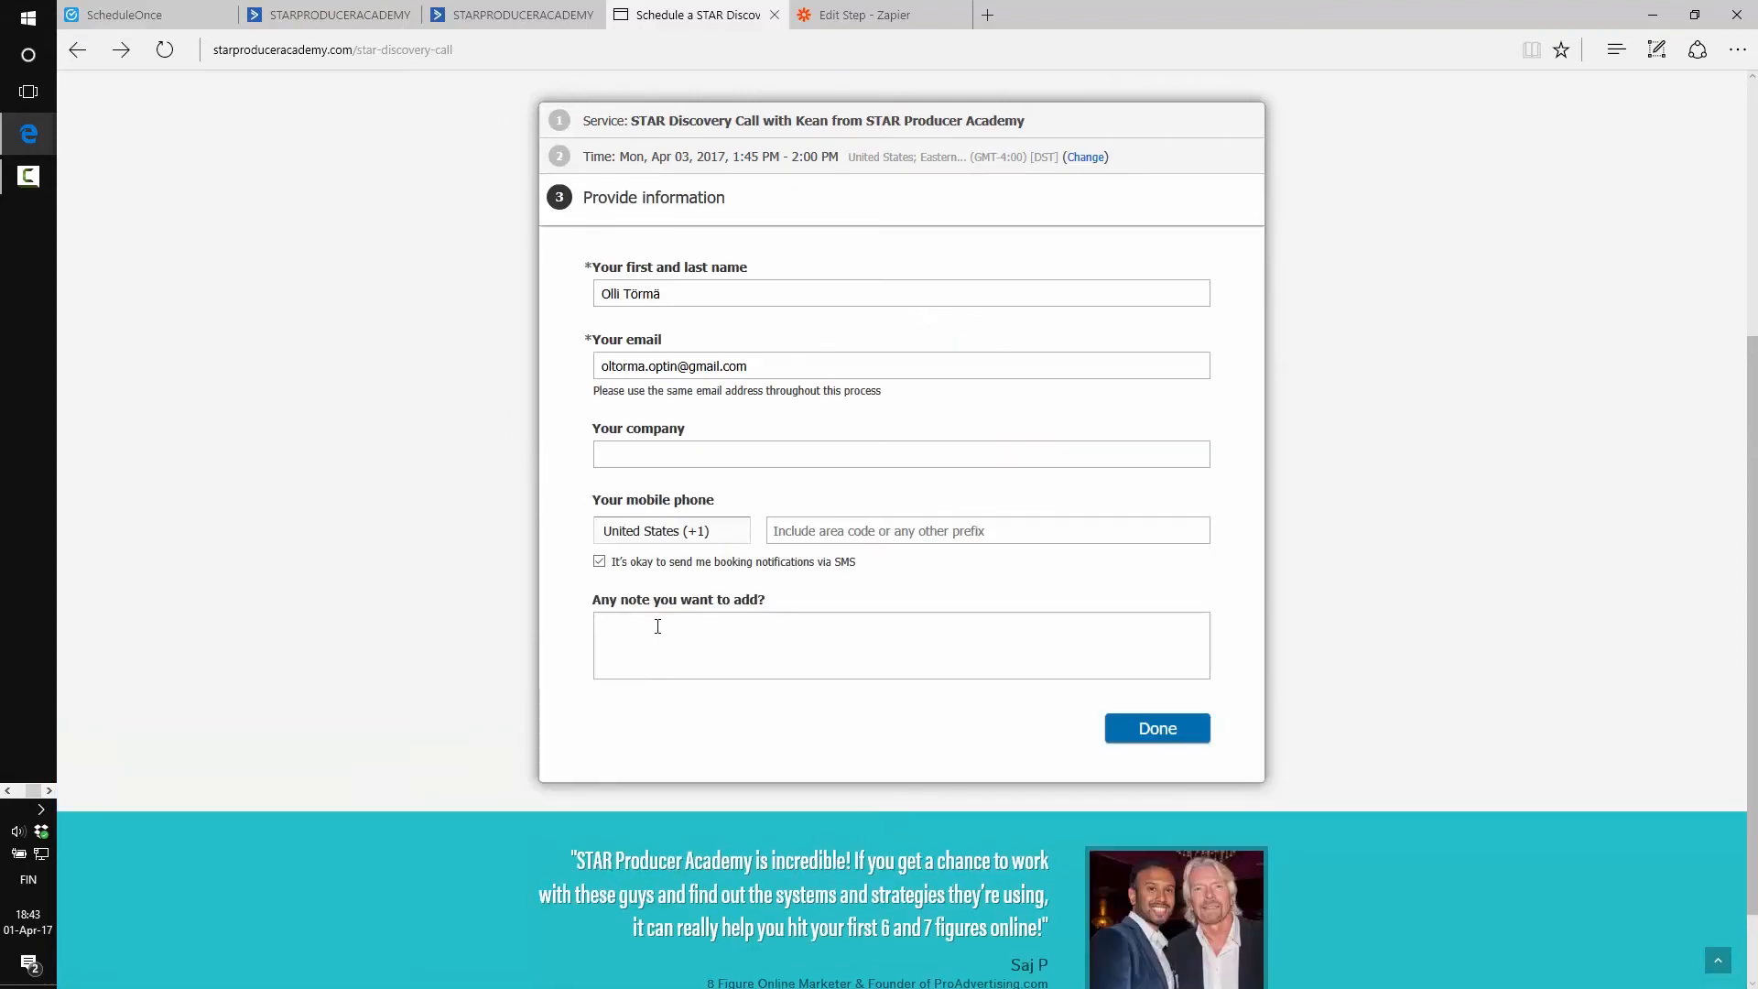
click(838, 11)
click(534, 9)
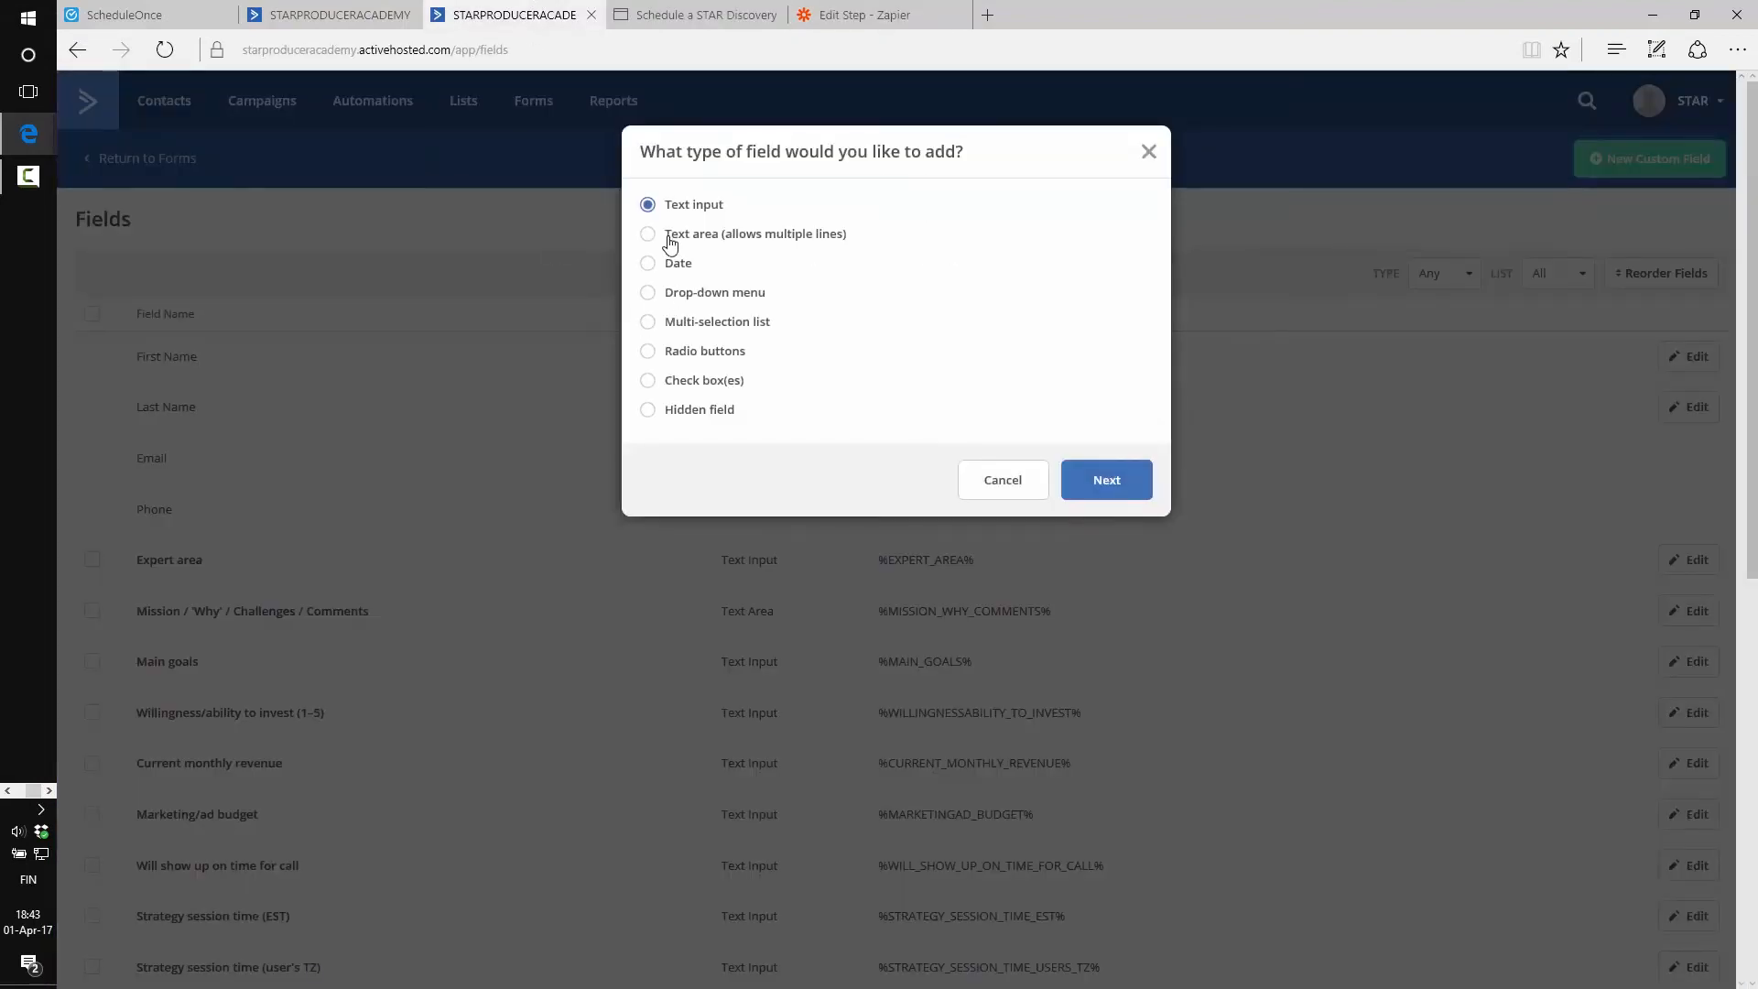
Cancel the new custom field and look over the user's-timezone session time tag
click(993, 494)
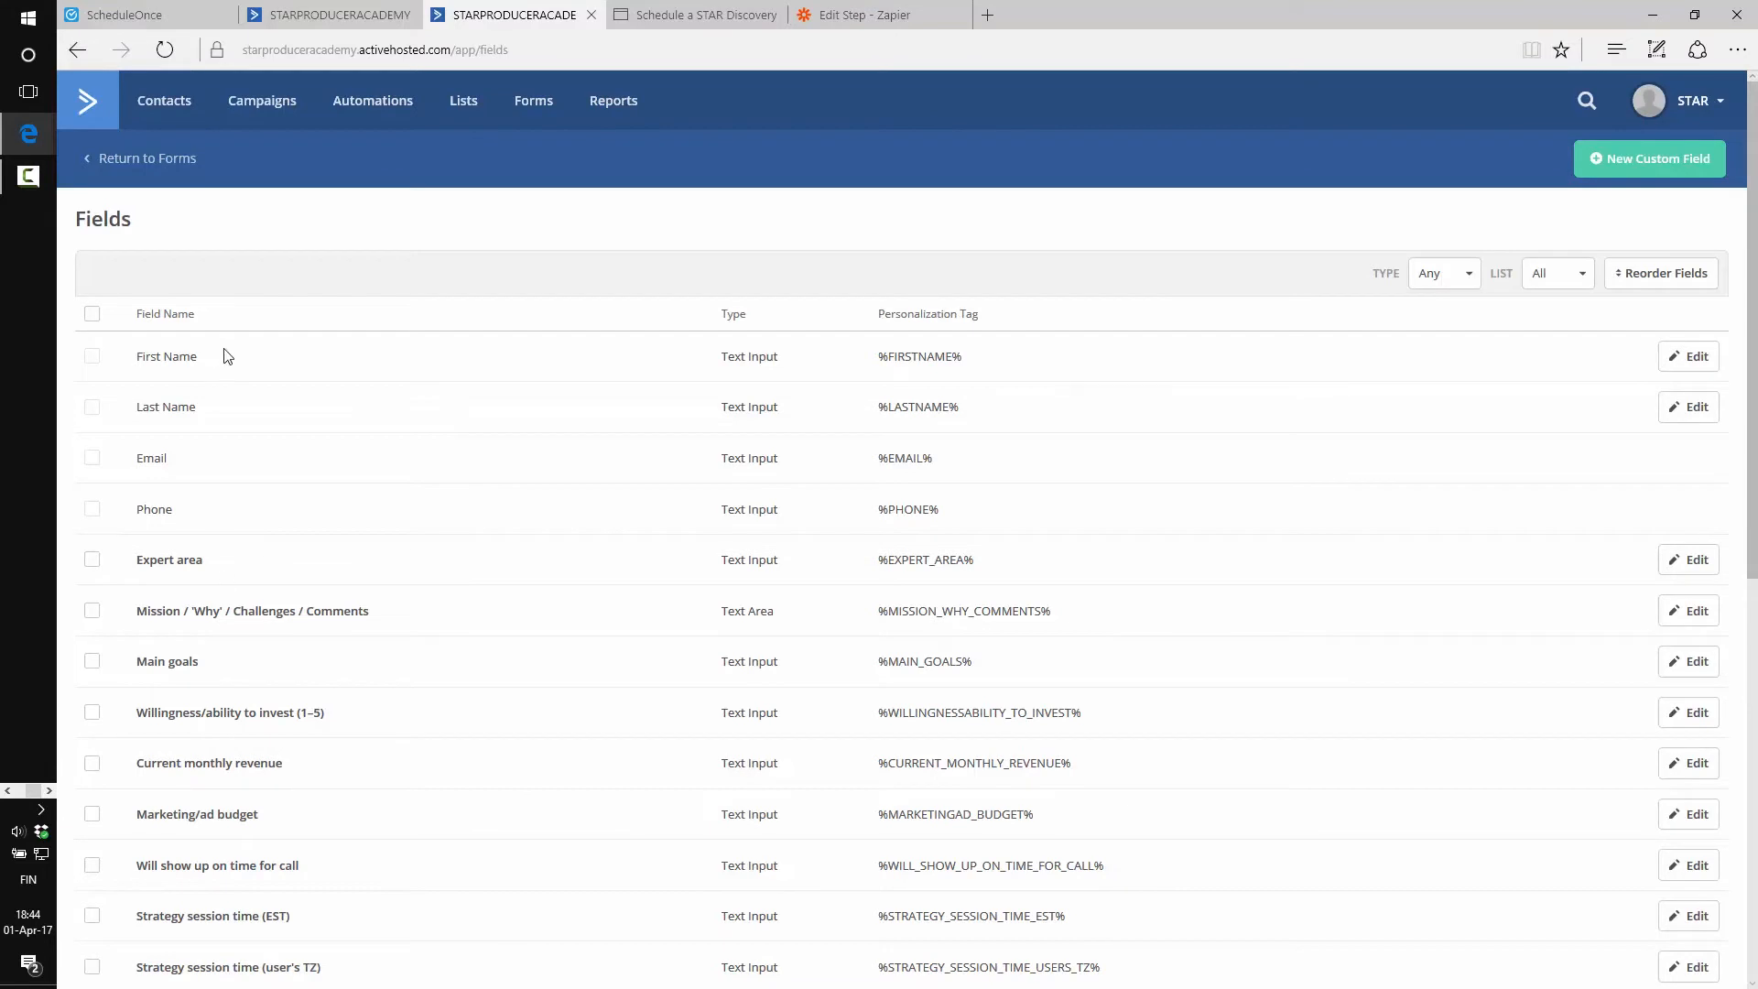
scroll(225, 403, down, 3)
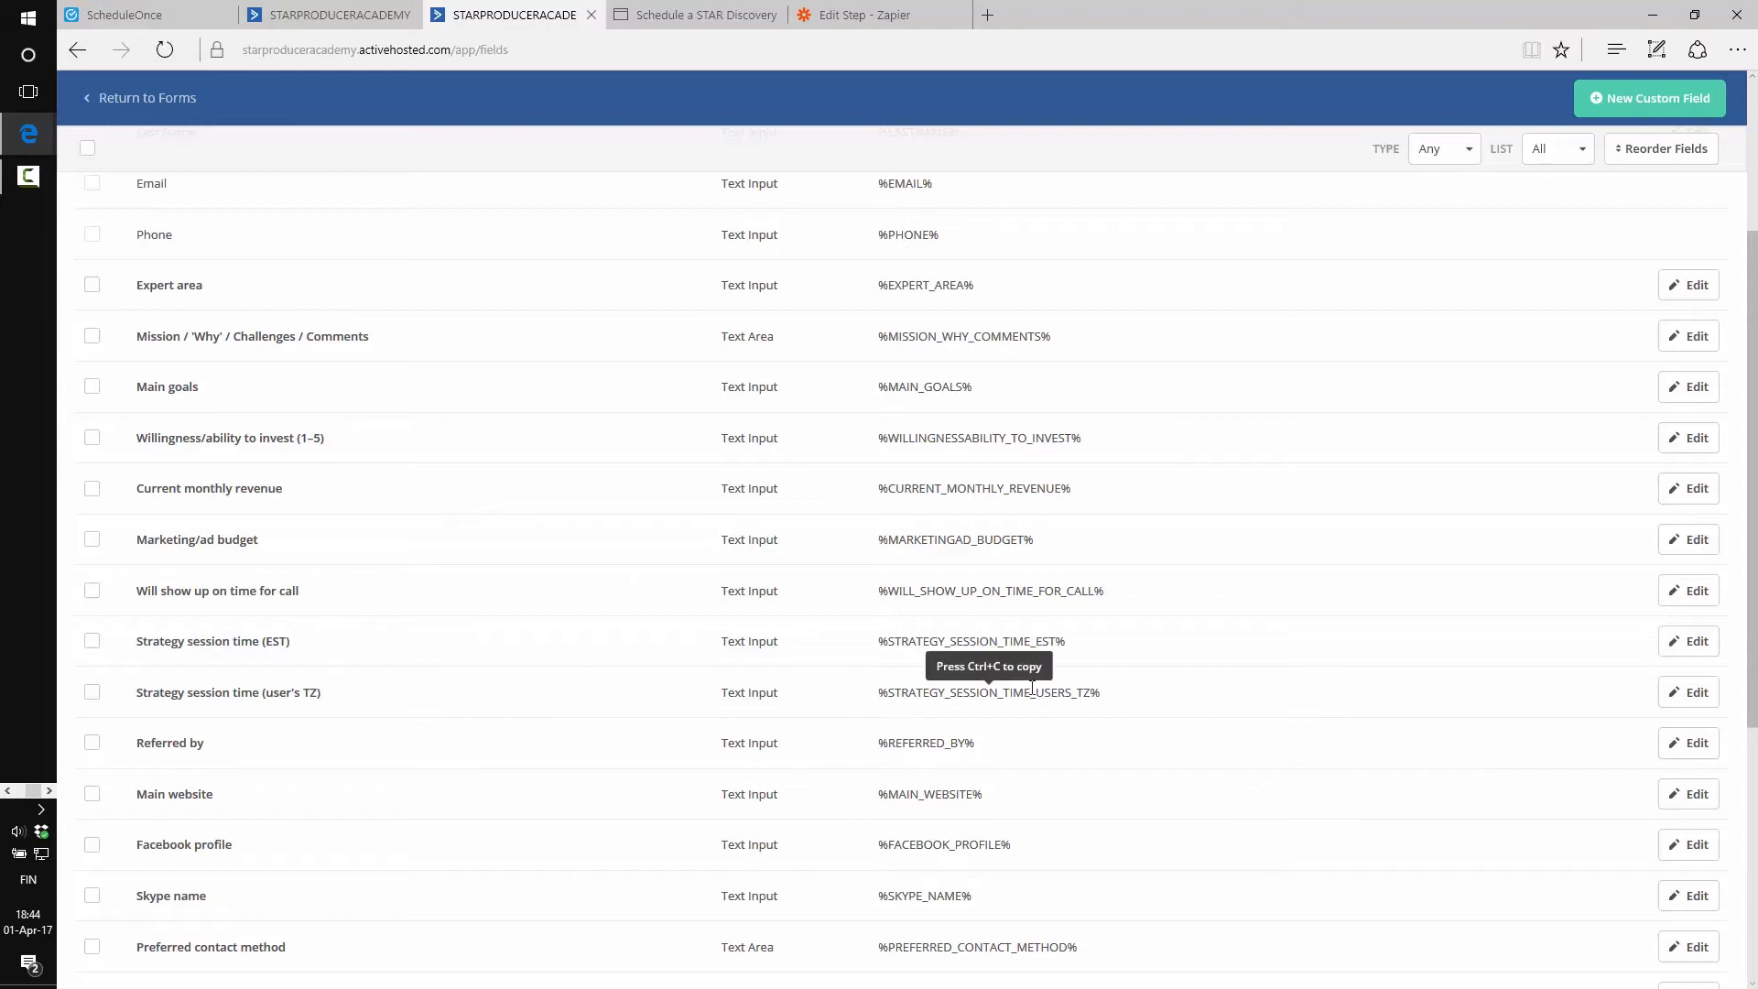
mouse_move(1110, 698)
mouse_down()
mouse_move(846, 697)
mouse_move(1109, 706)
mouse_up()
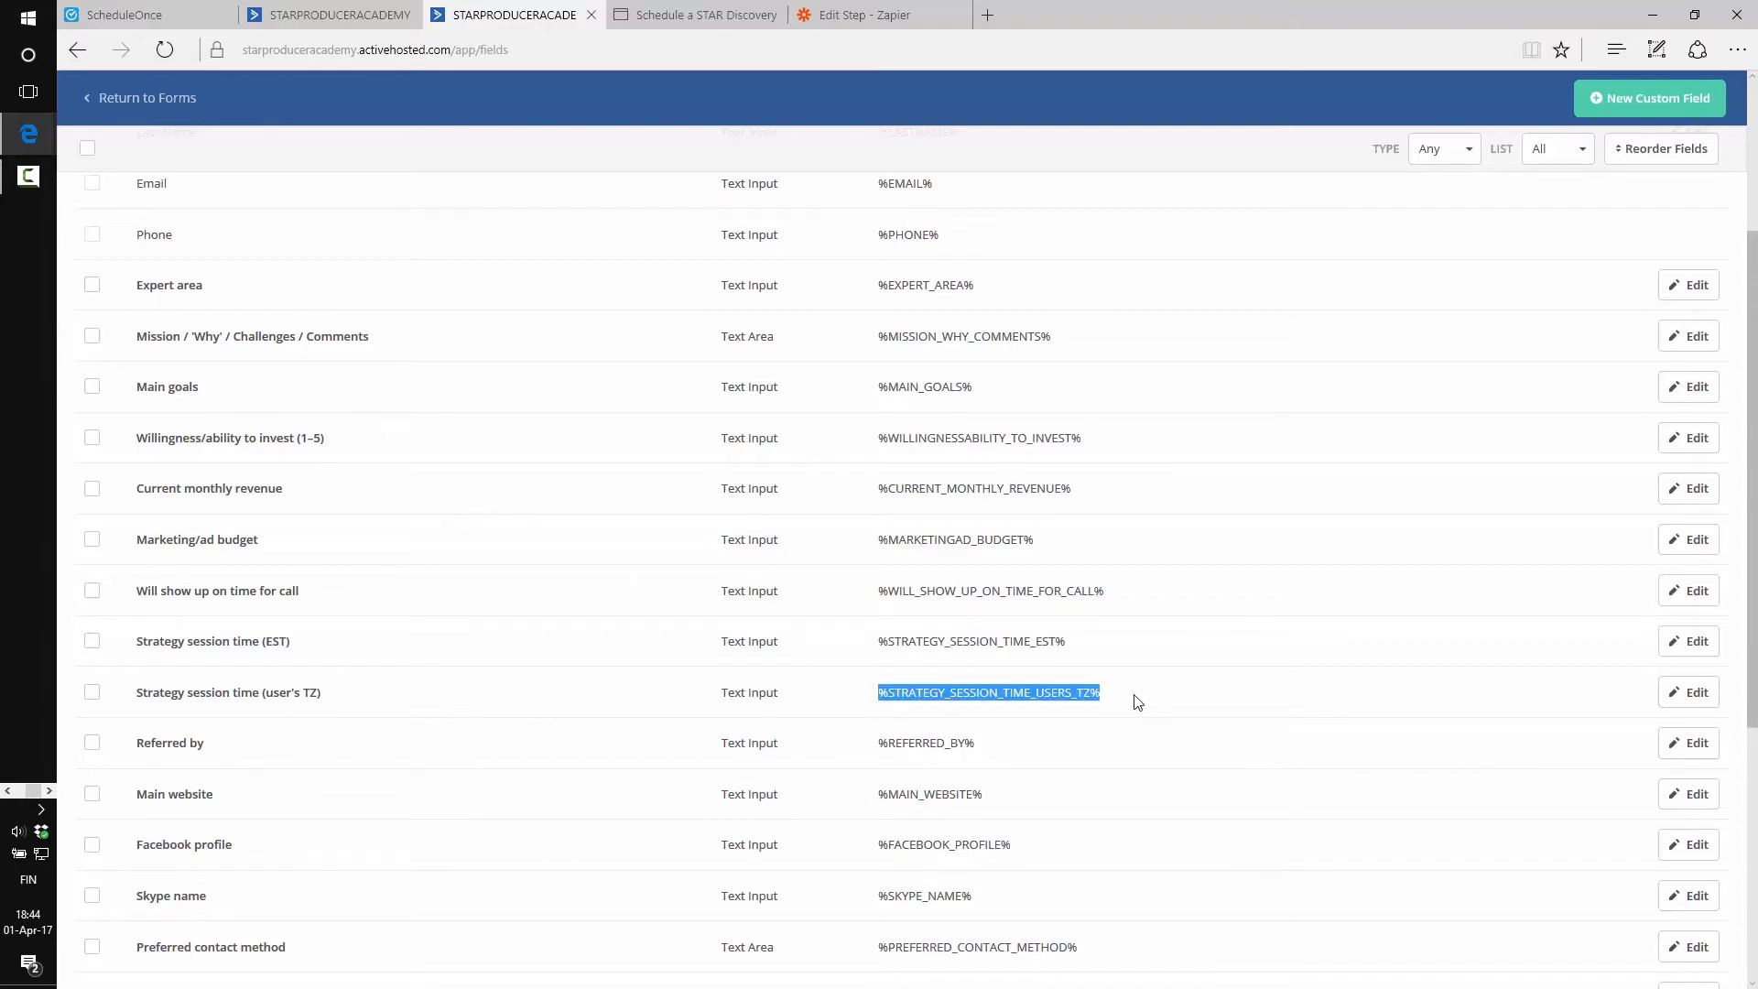
click(1138, 703)
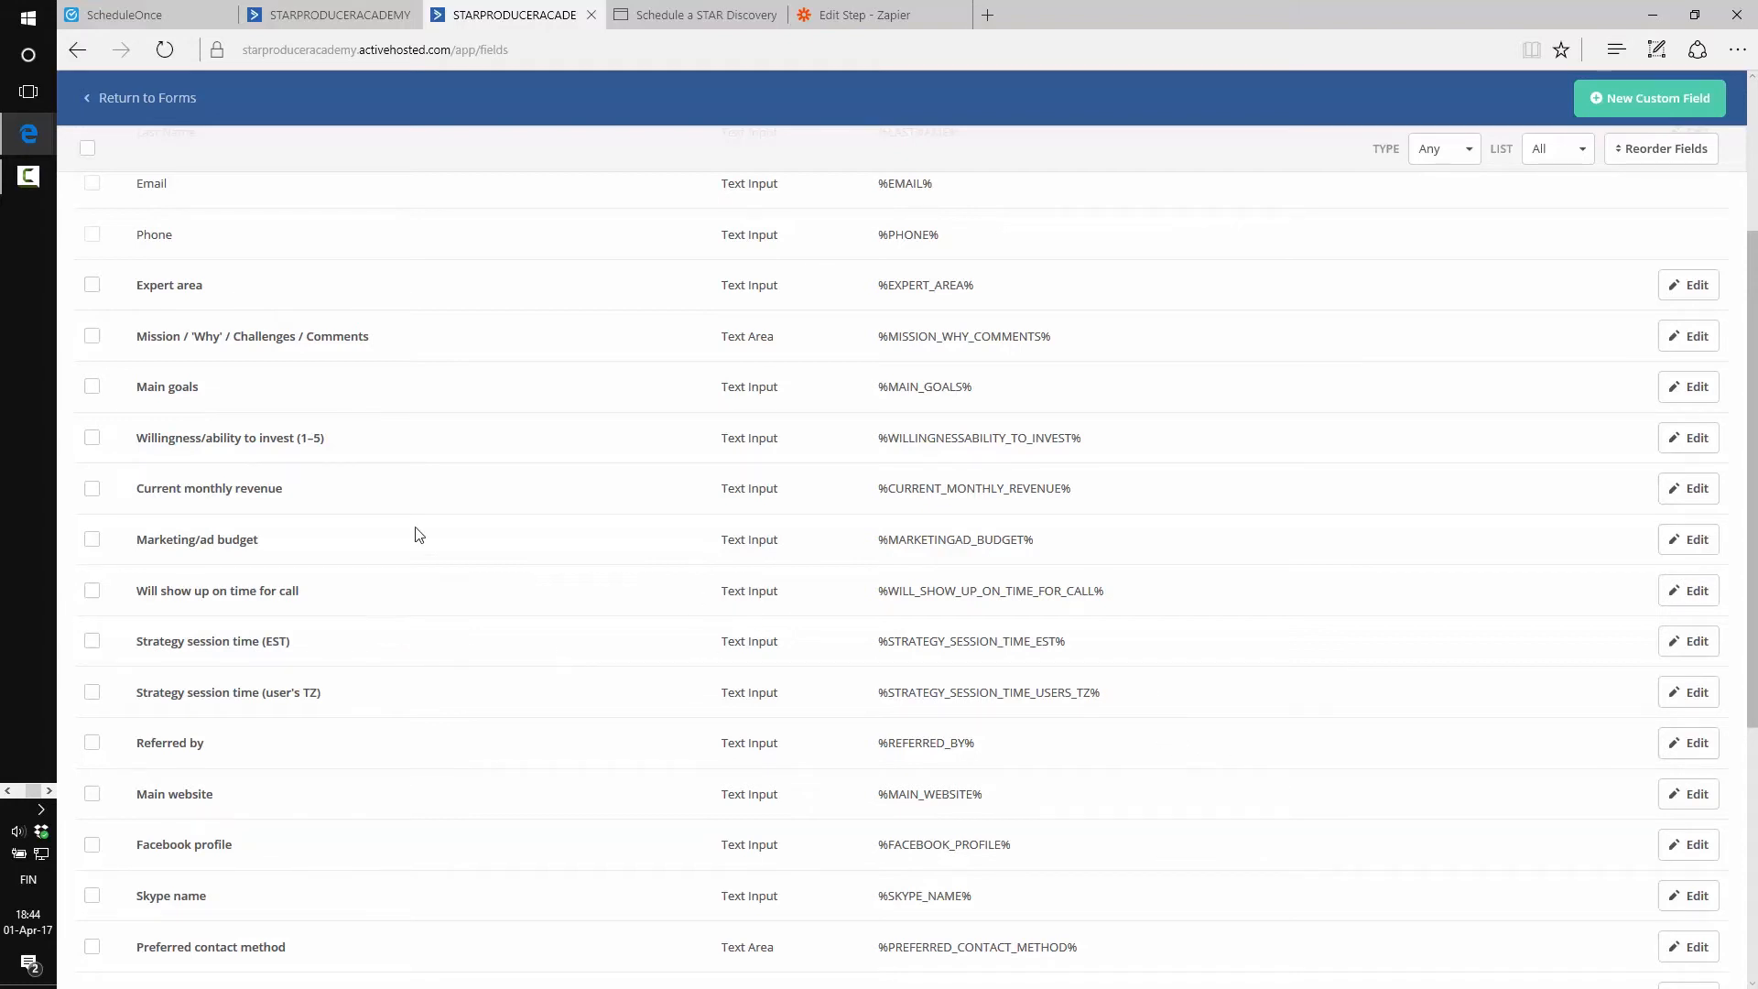
scroll(418, 534, down, 5)
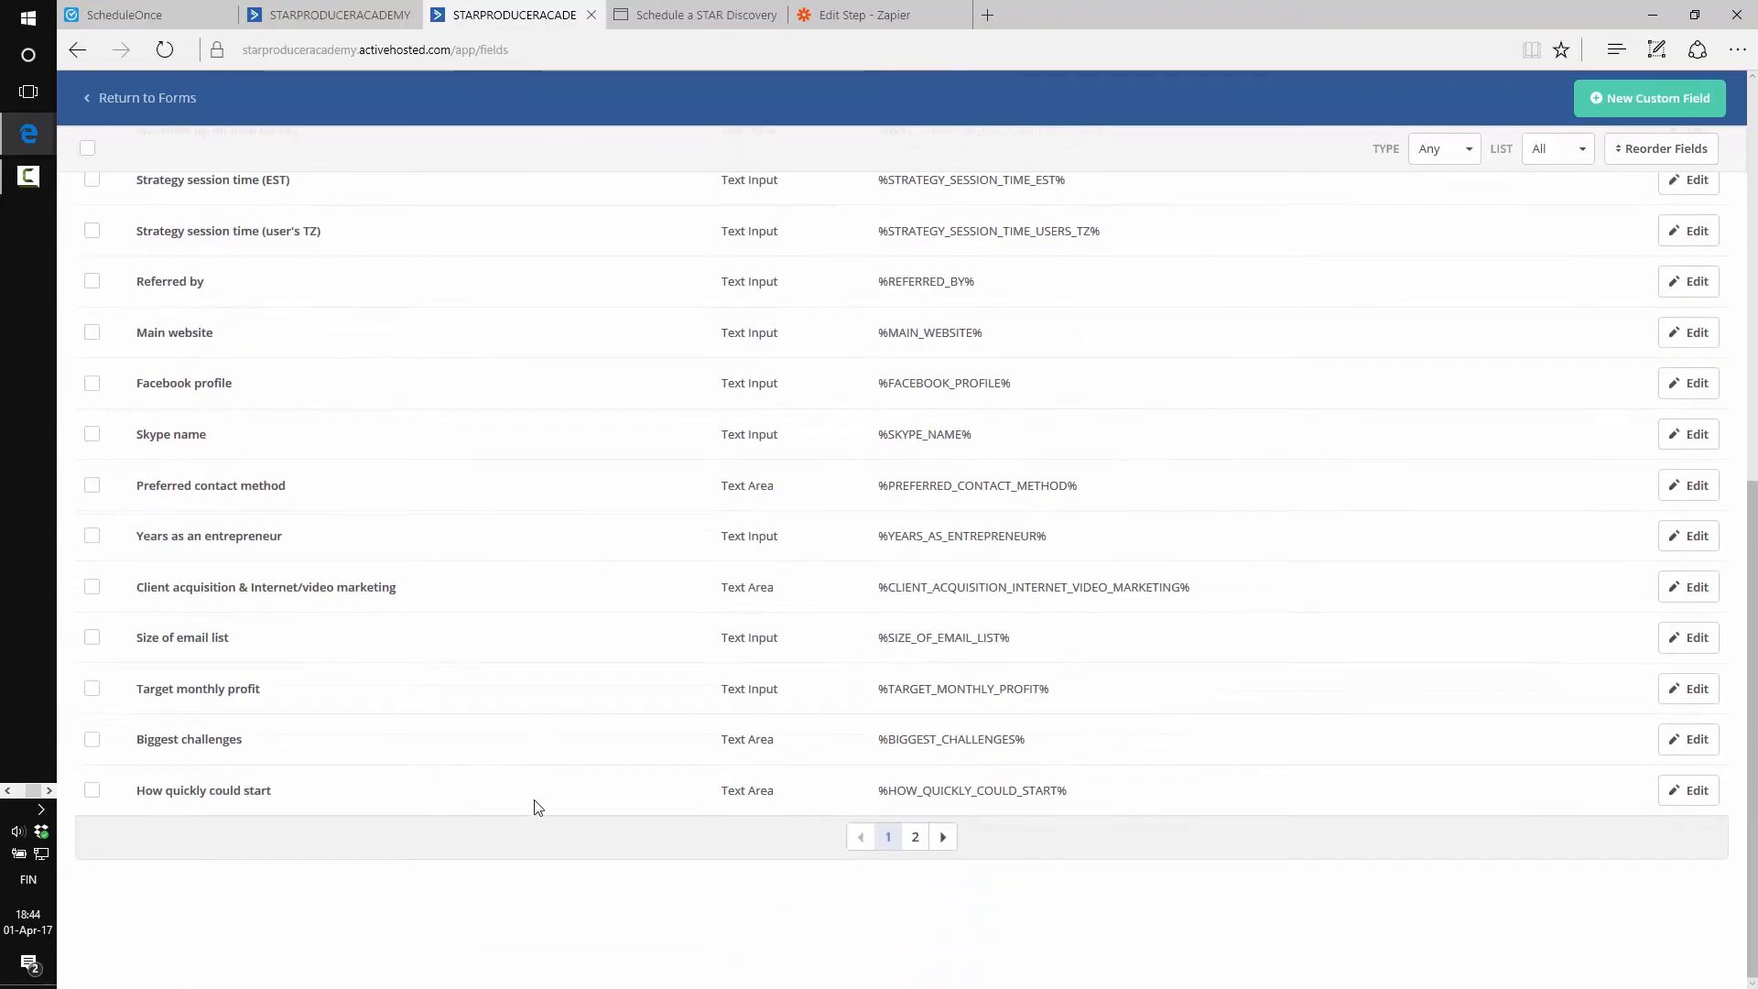
Check the Notes from ScheduleOnce field on the second page of custom fields
click(943, 837)
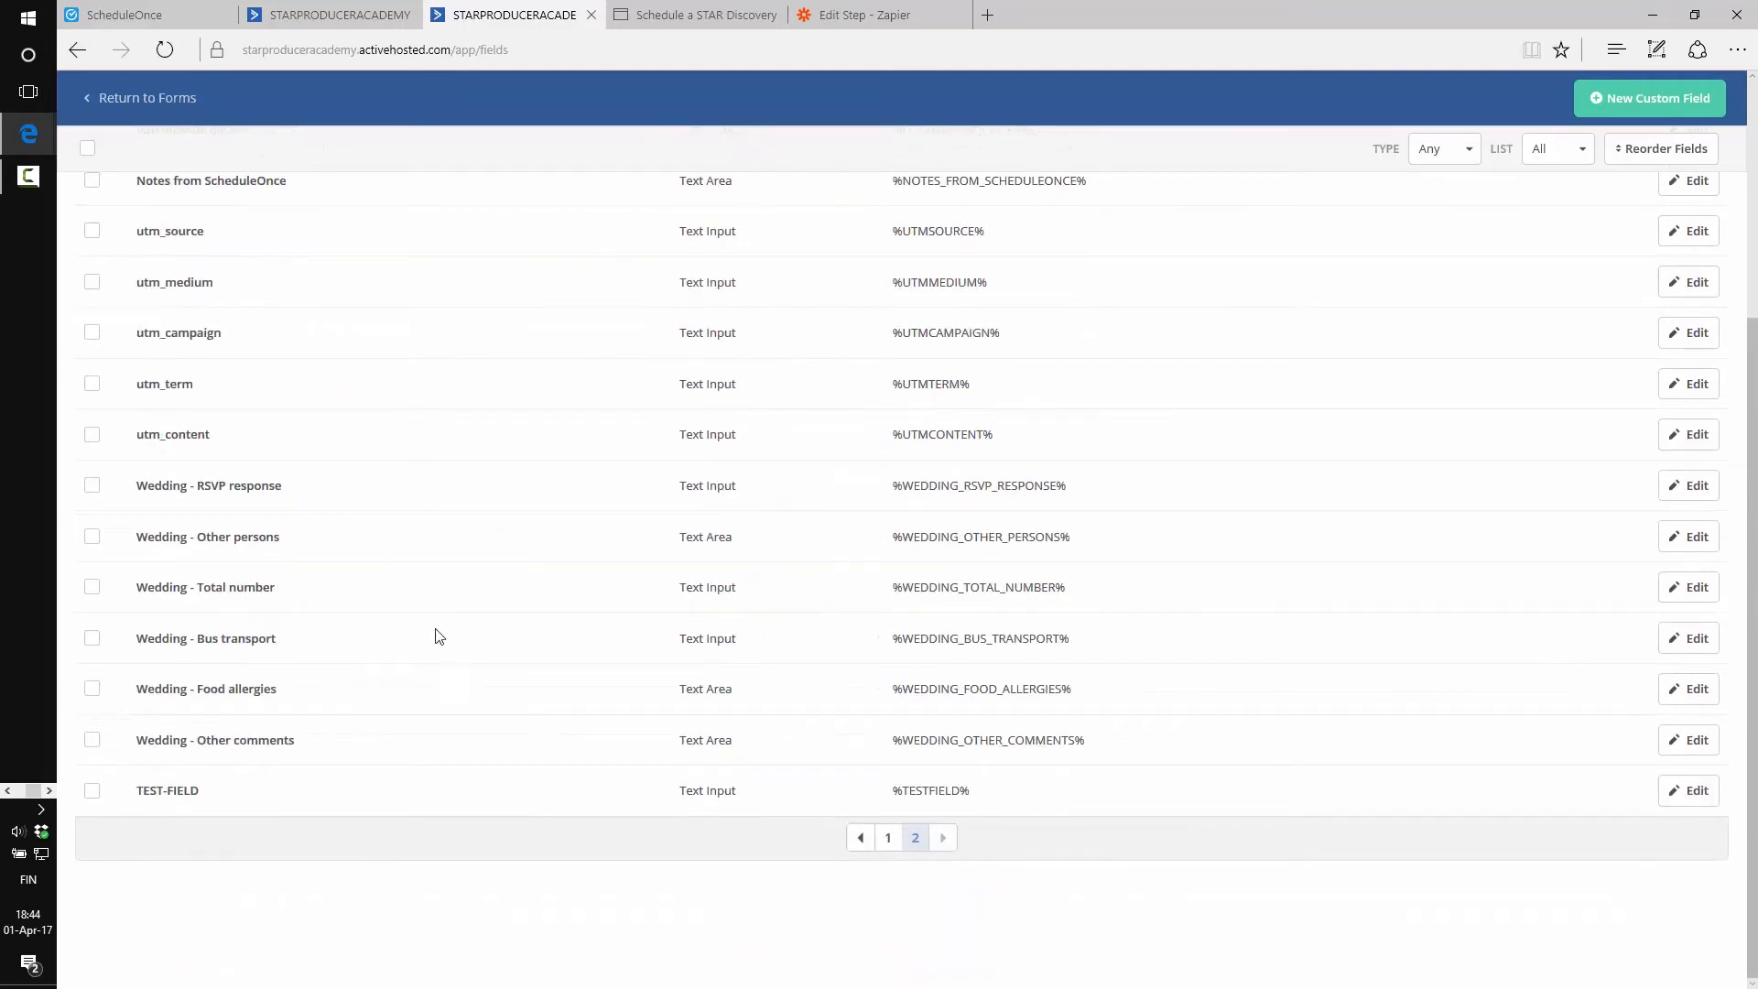
scroll(440, 636, up, 4)
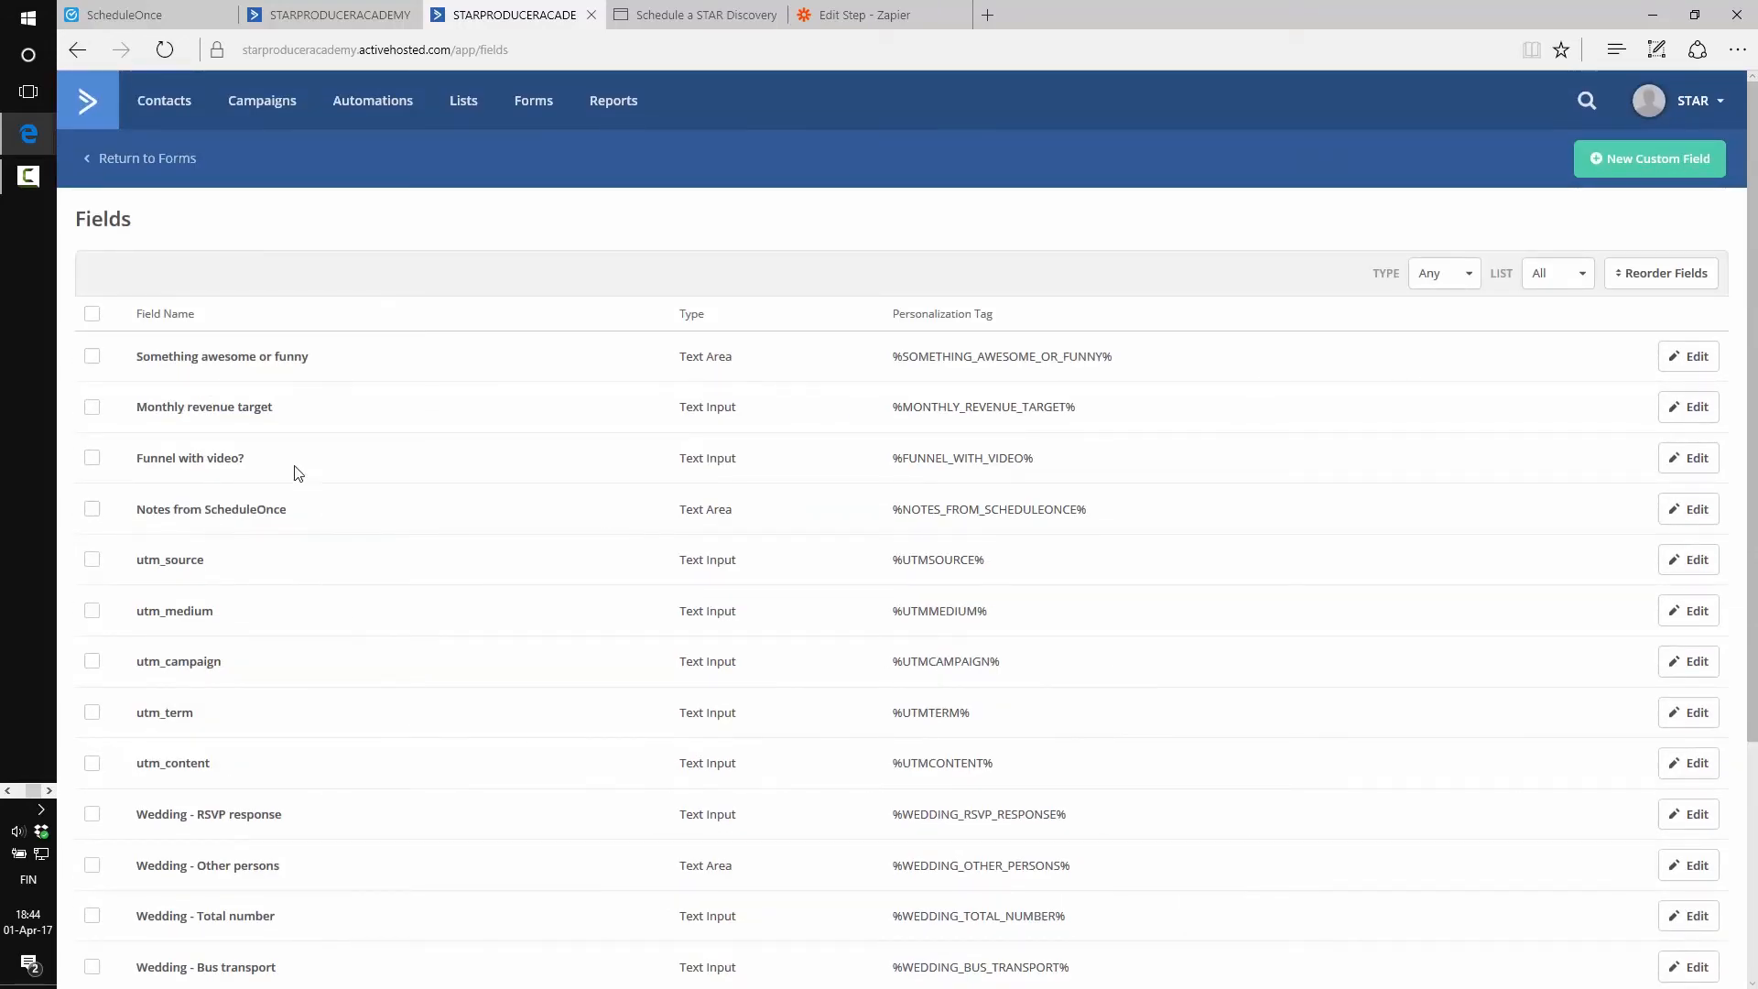
drag(145, 505, 317, 499)
click(323, 503)
scroll(321, 498, down, 4)
click(887, 840)
scroll(358, 634, up, 4)
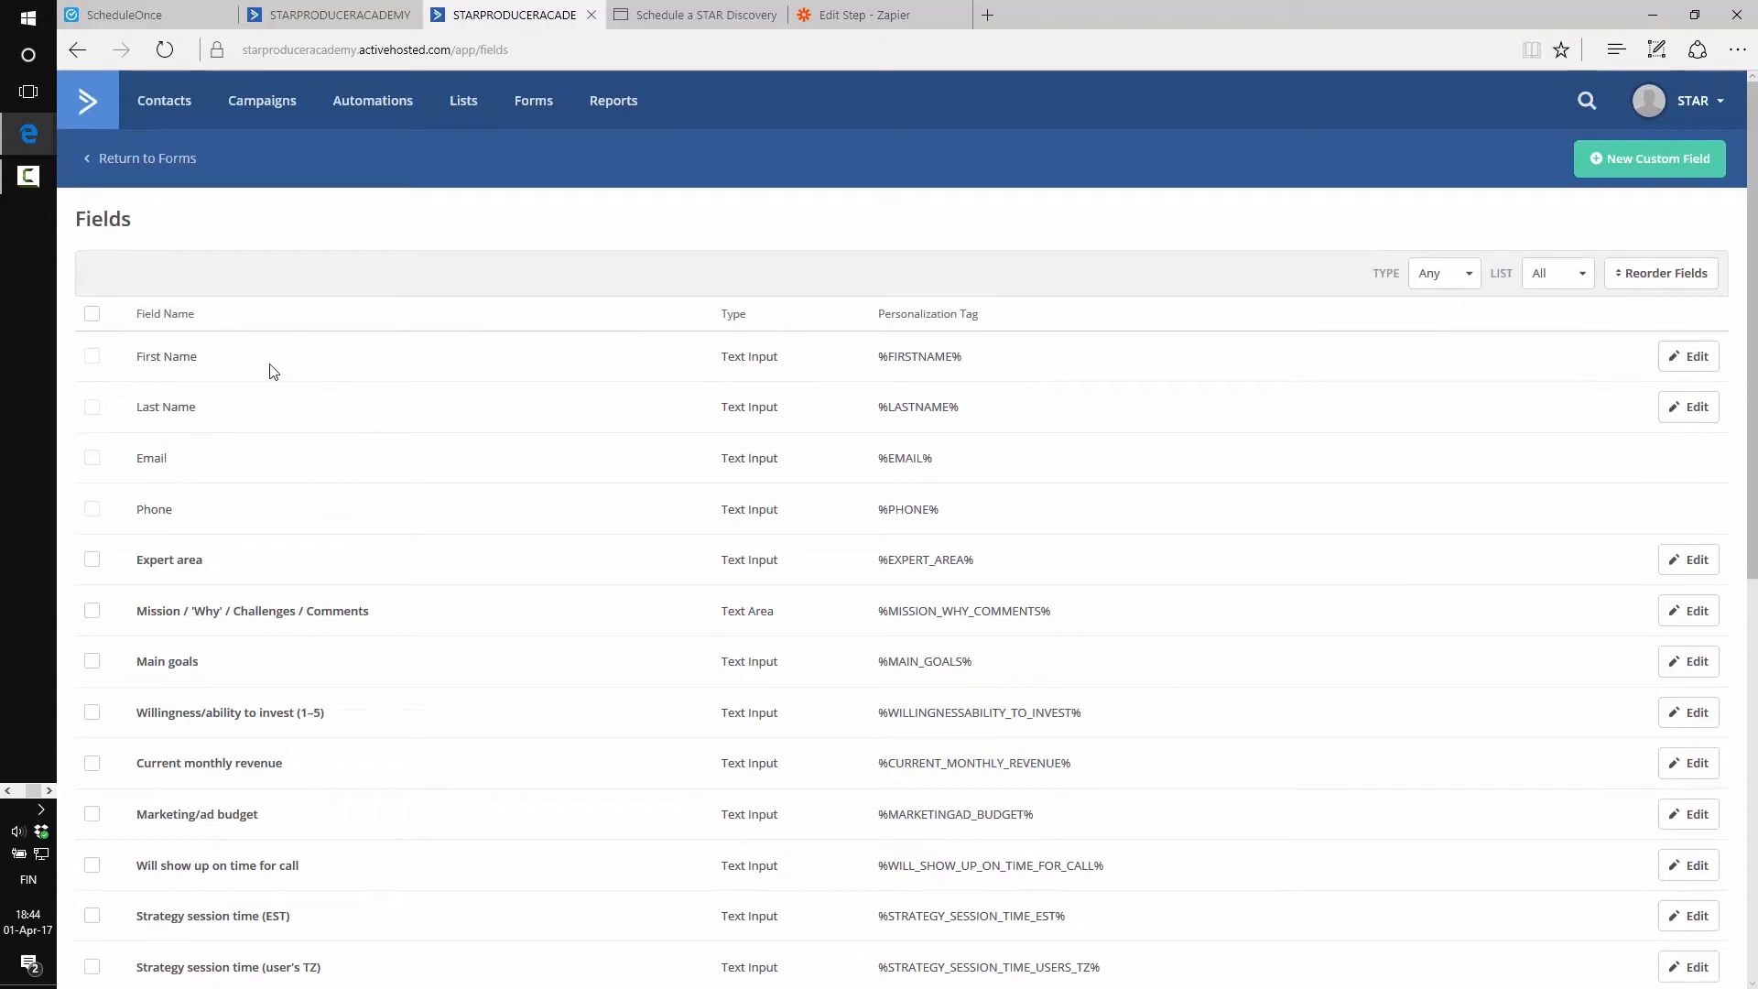
Review the First Name through Phone fields, then return to Zapier's contact setup form
drag(127, 356, 247, 526)
click(248, 528)
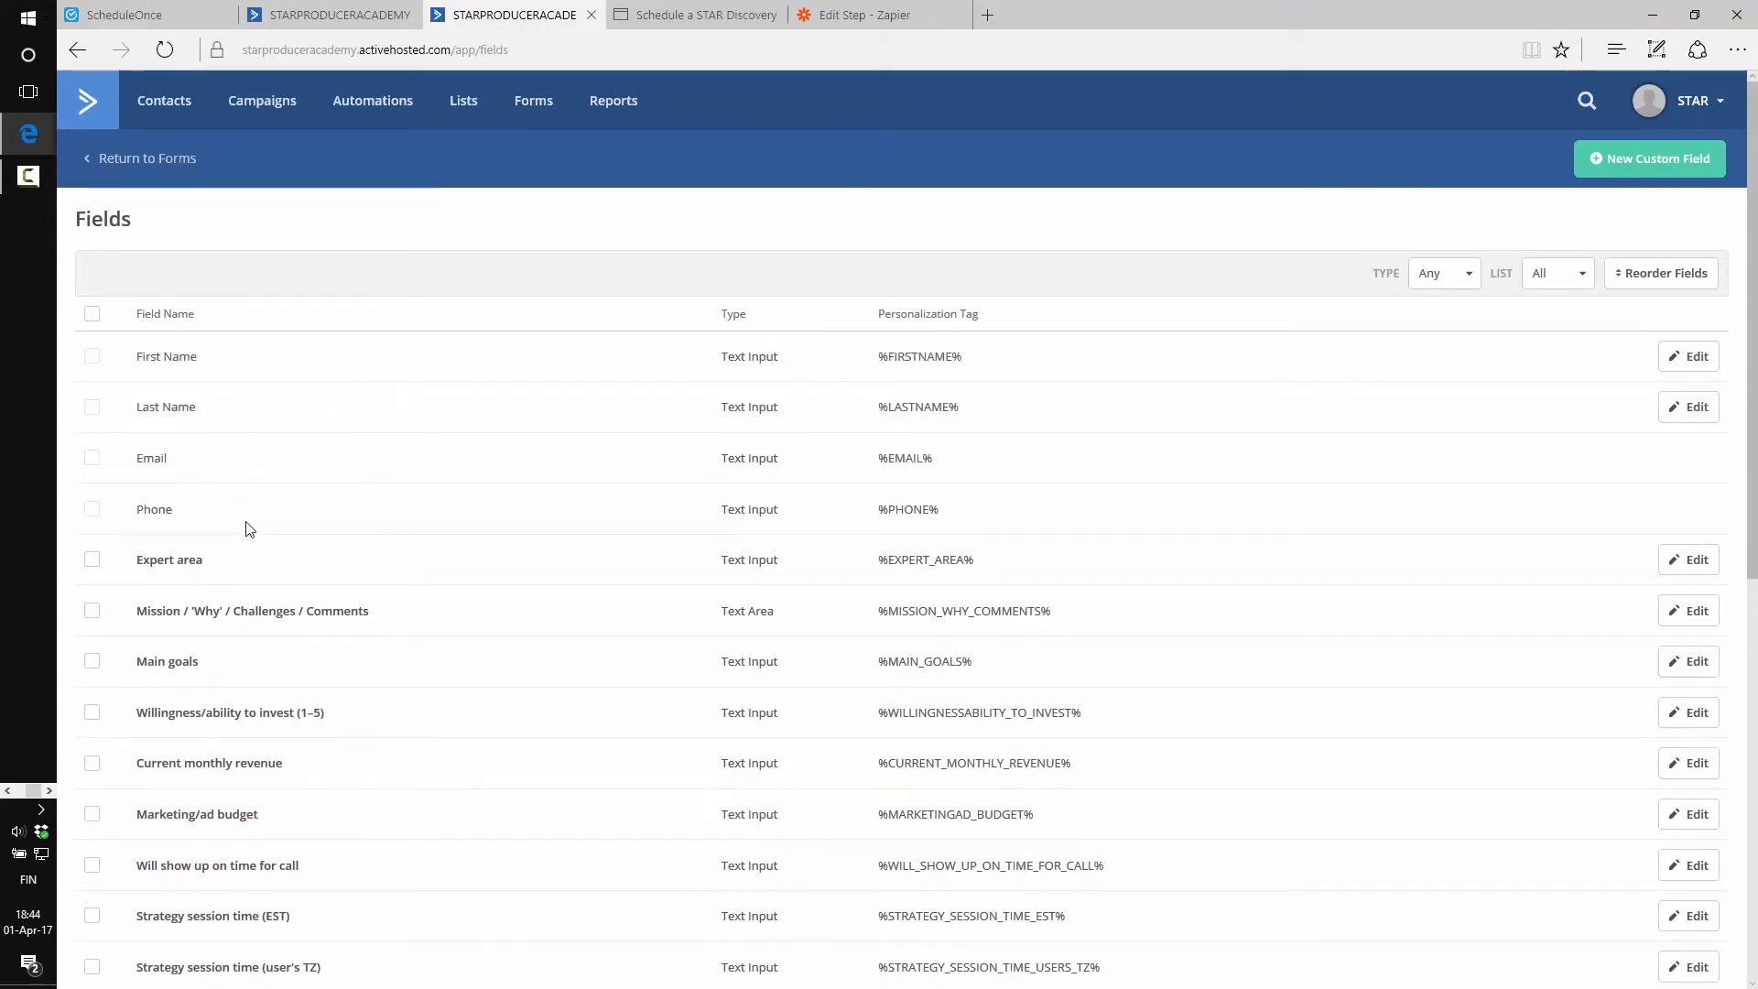
click(695, 15)
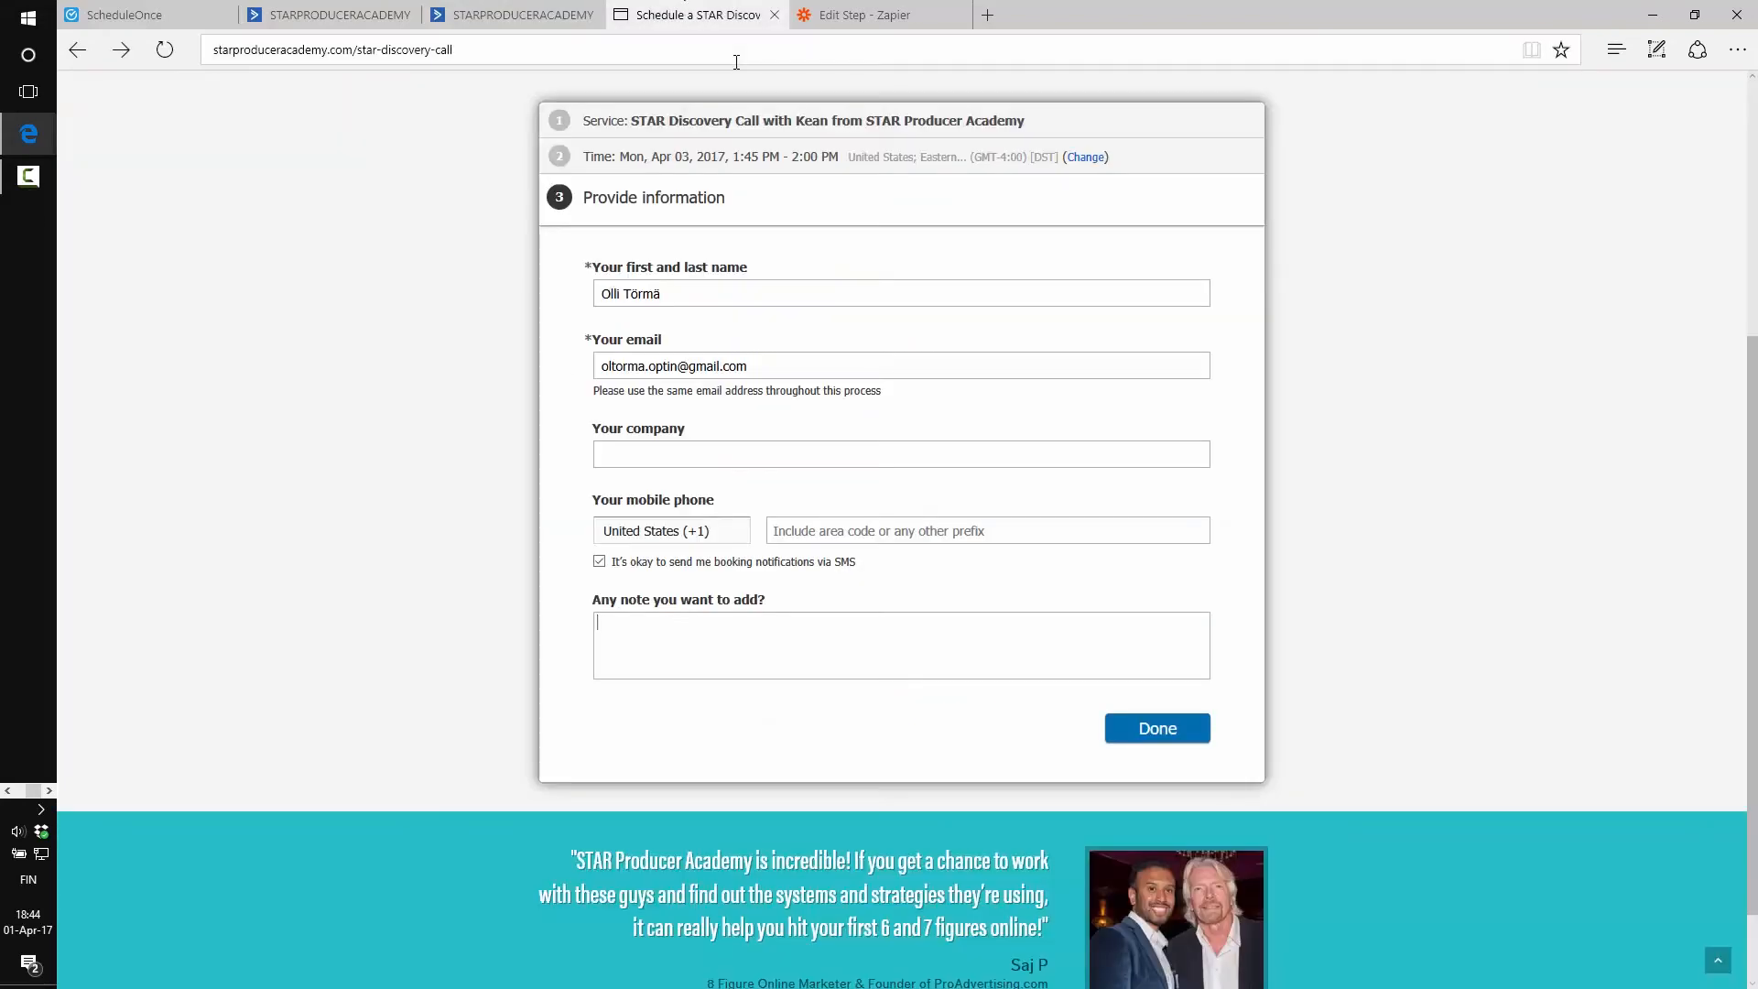
click(860, 14)
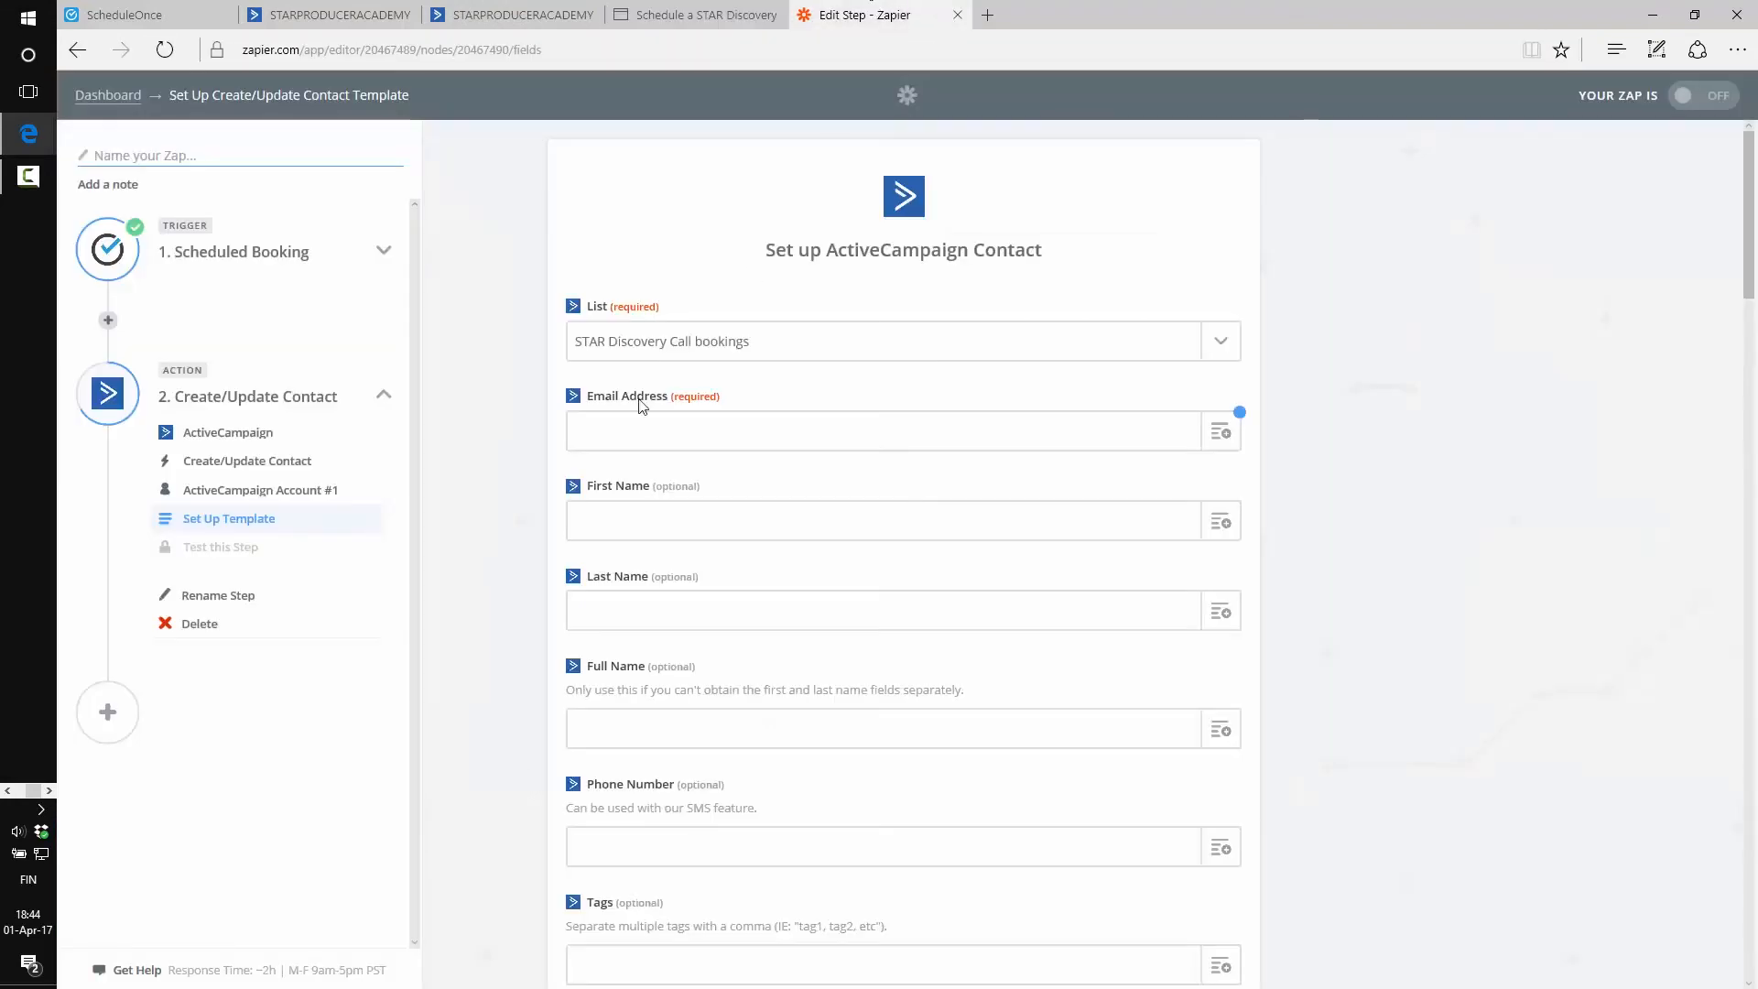
Map Email Address to the Step 1 booking's Customer - Email value
click(768, 427)
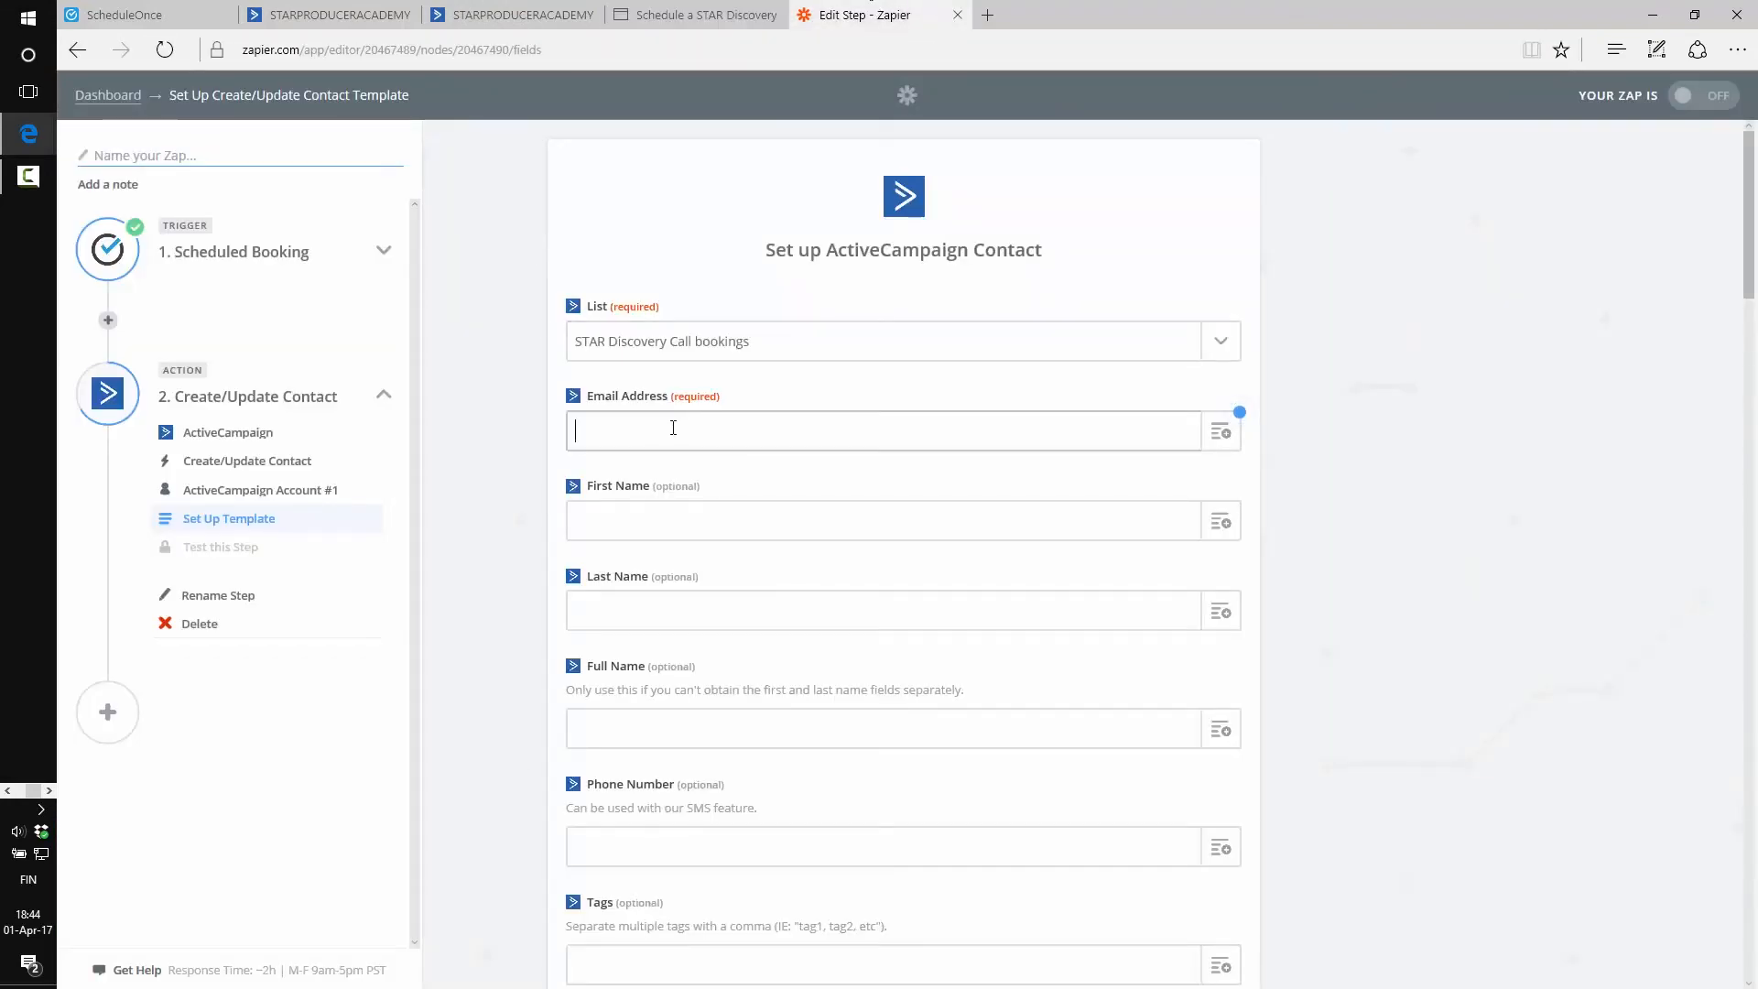
drag(592, 403, 651, 394)
click(610, 397)
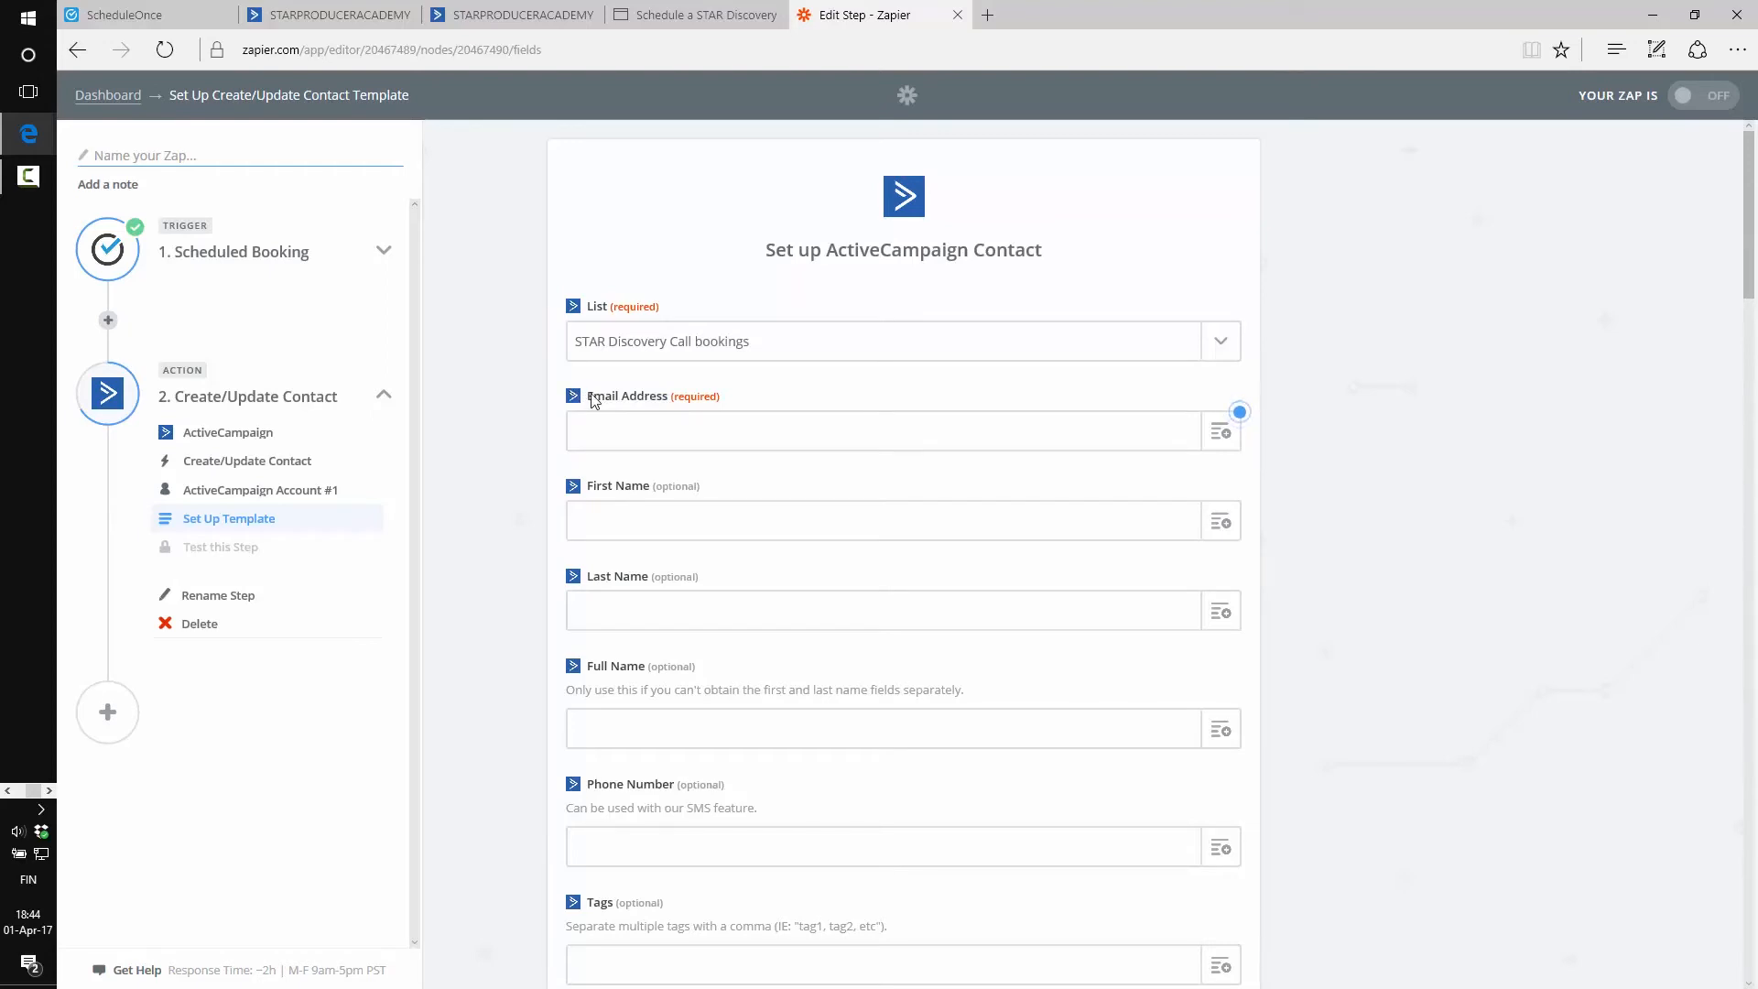
click(1217, 438)
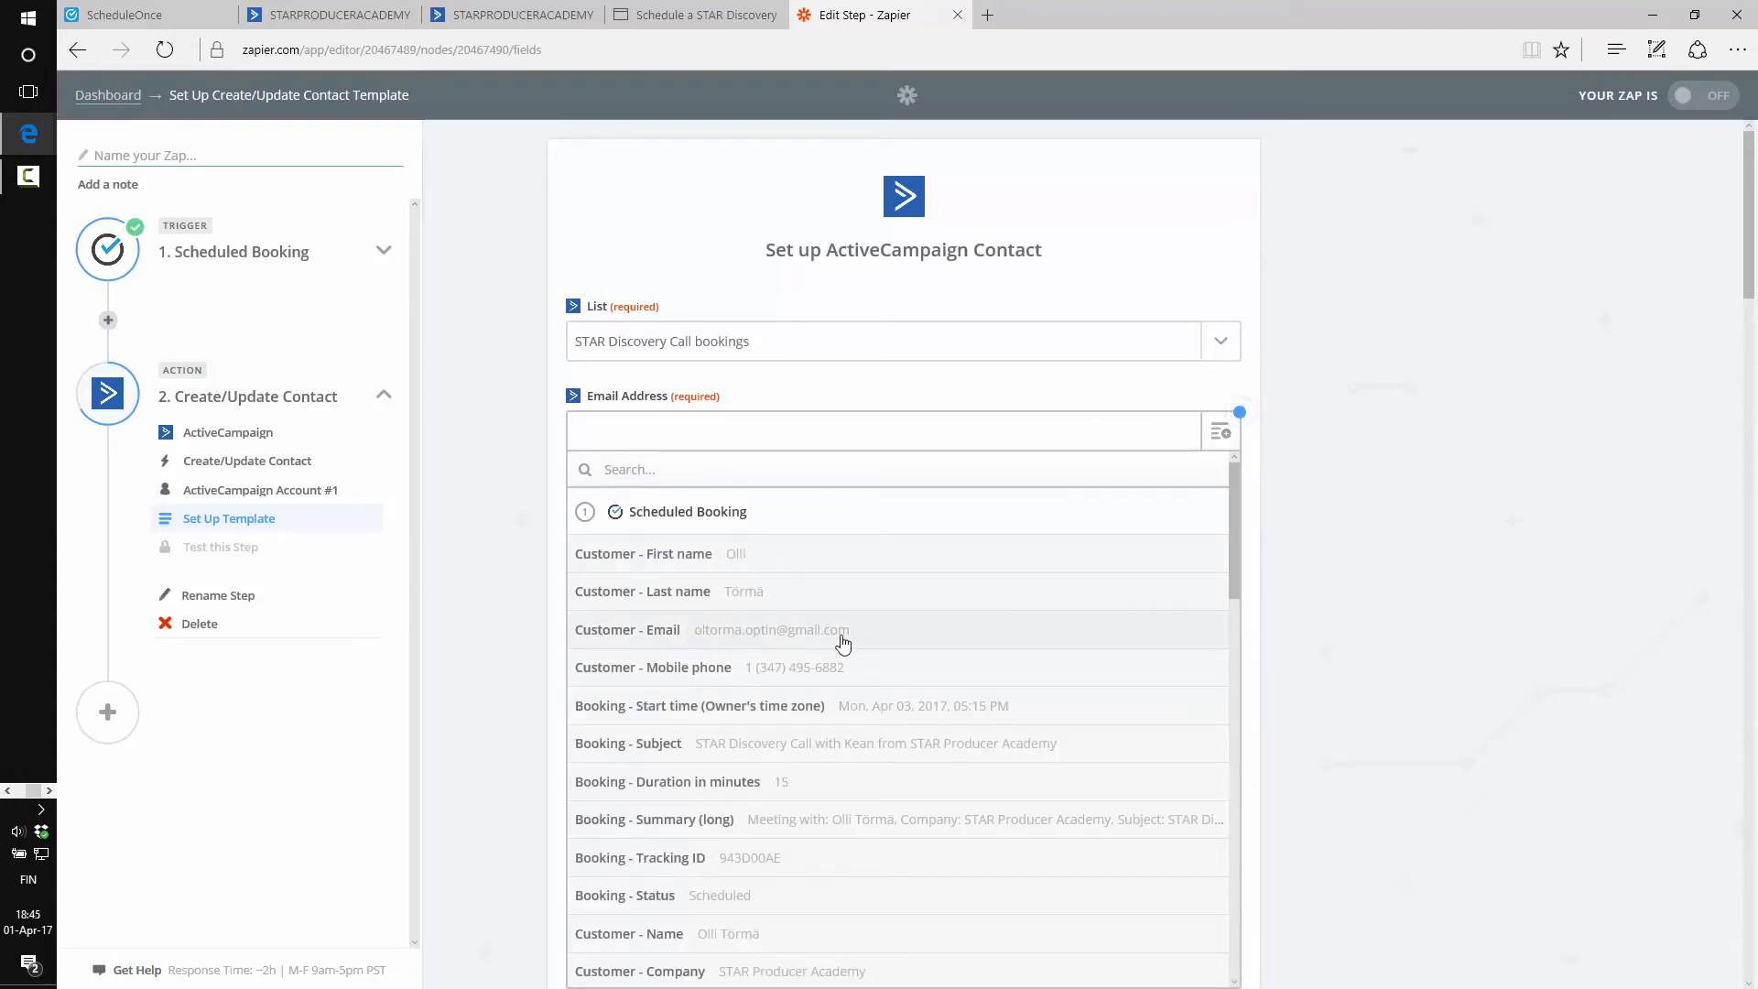
click(759, 639)
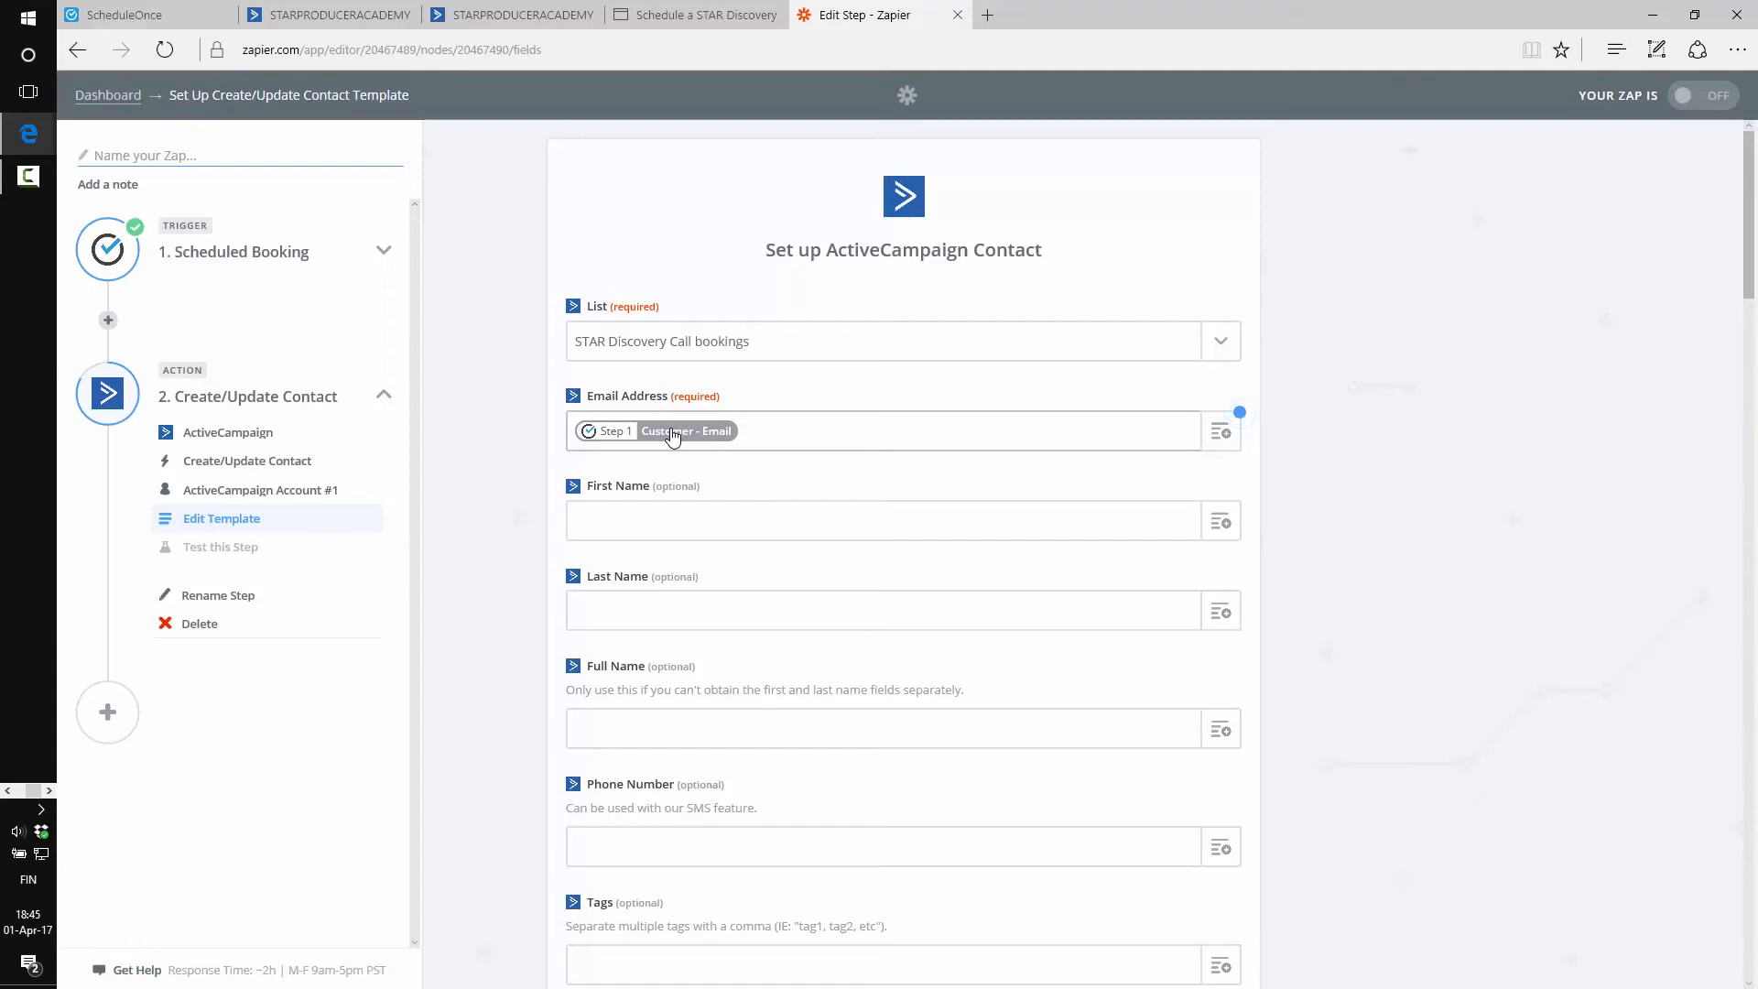
scroll(915, 568, down, 2)
click(689, 606)
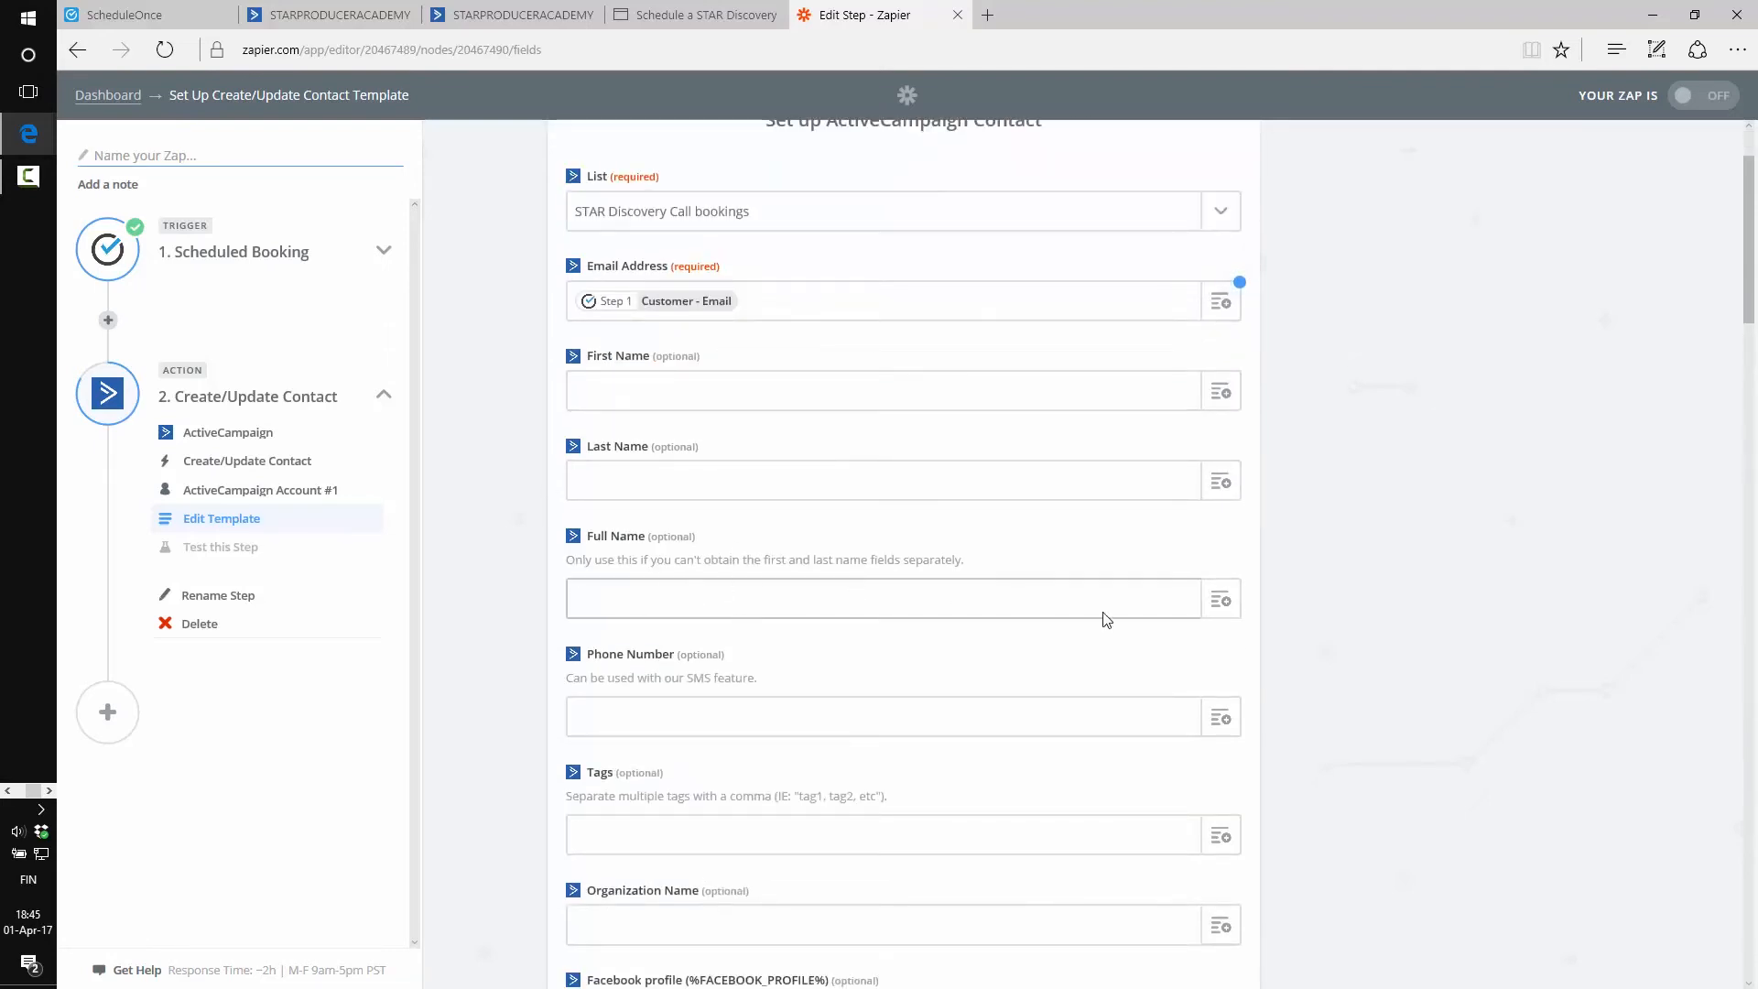
Map Full Name to Customer - Name and Phone Number to Customer - Mobile phone
click(1221, 600)
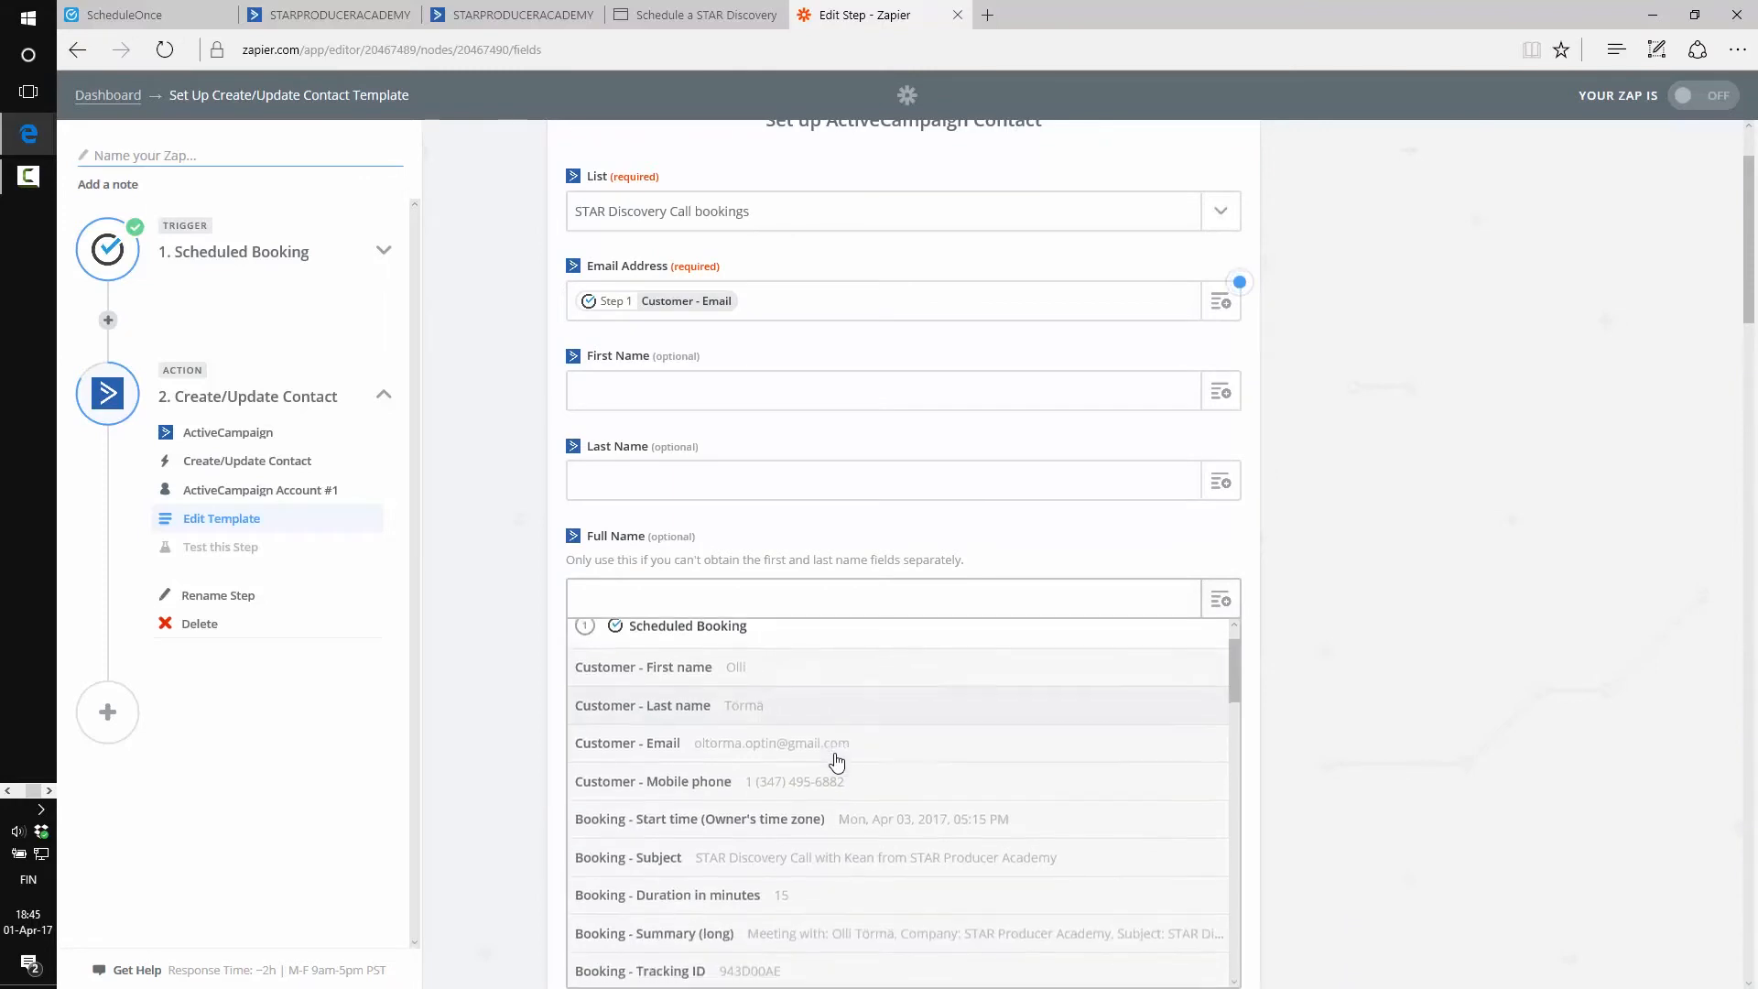
scroll(836, 762, down, 3)
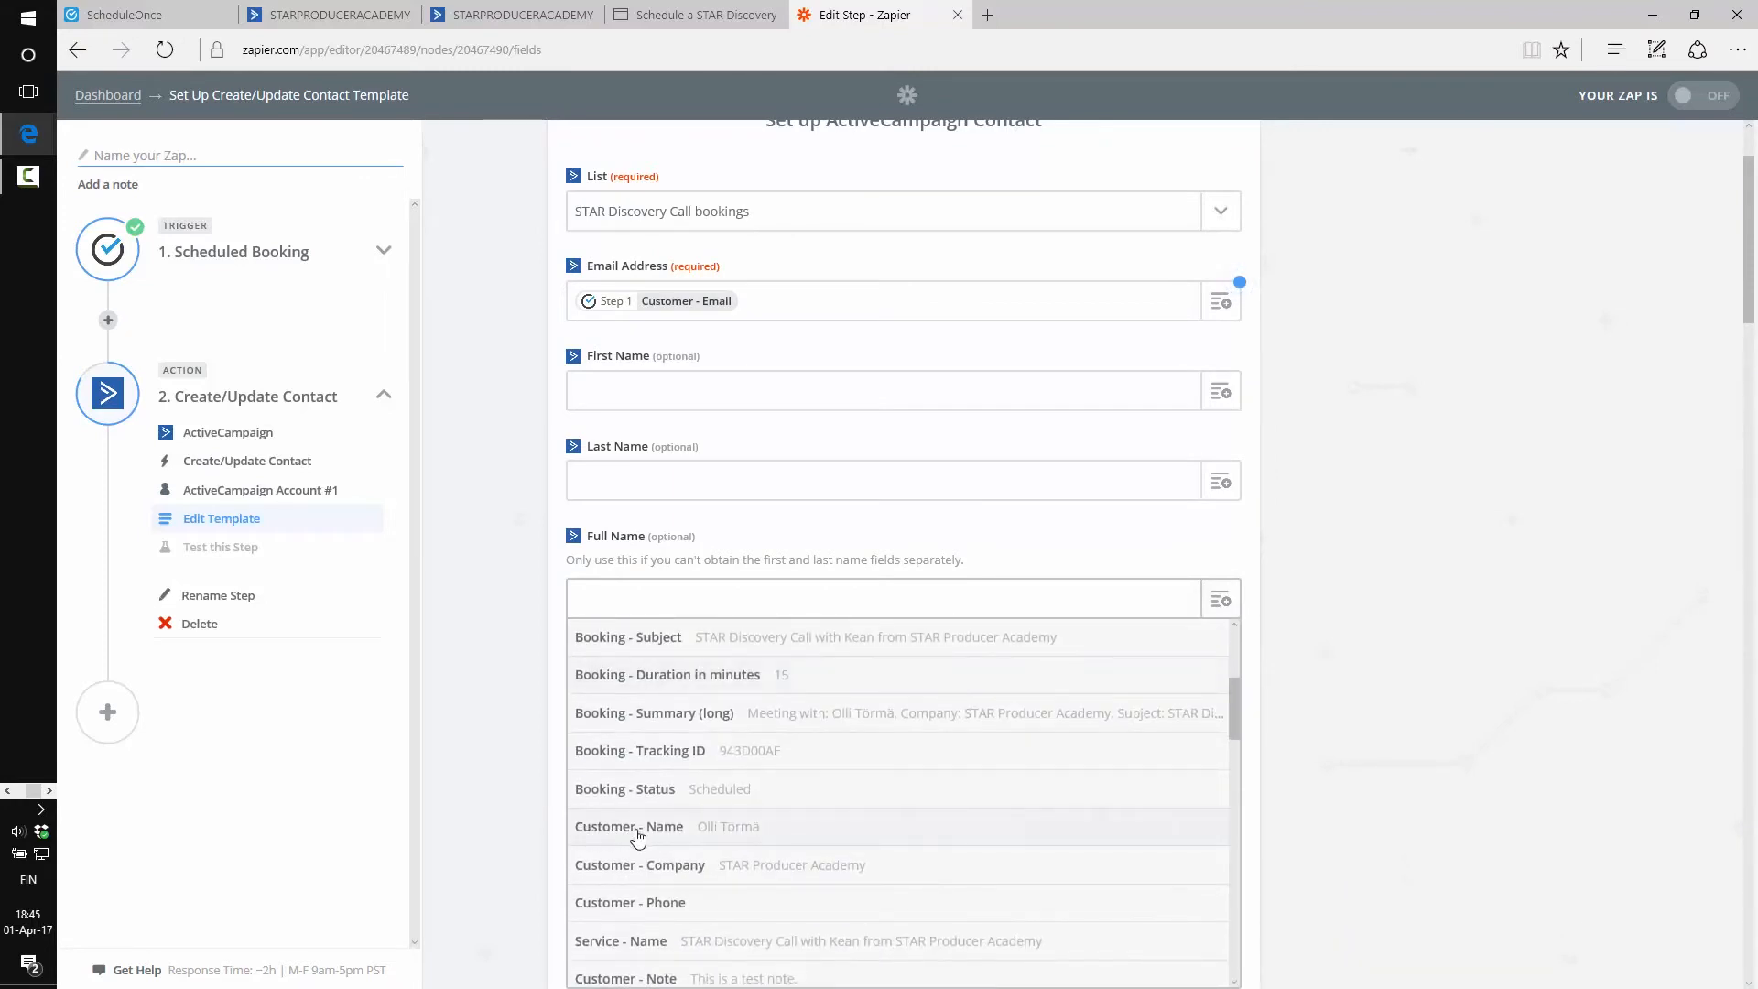
click(639, 829)
scroll(531, 641, down, 3)
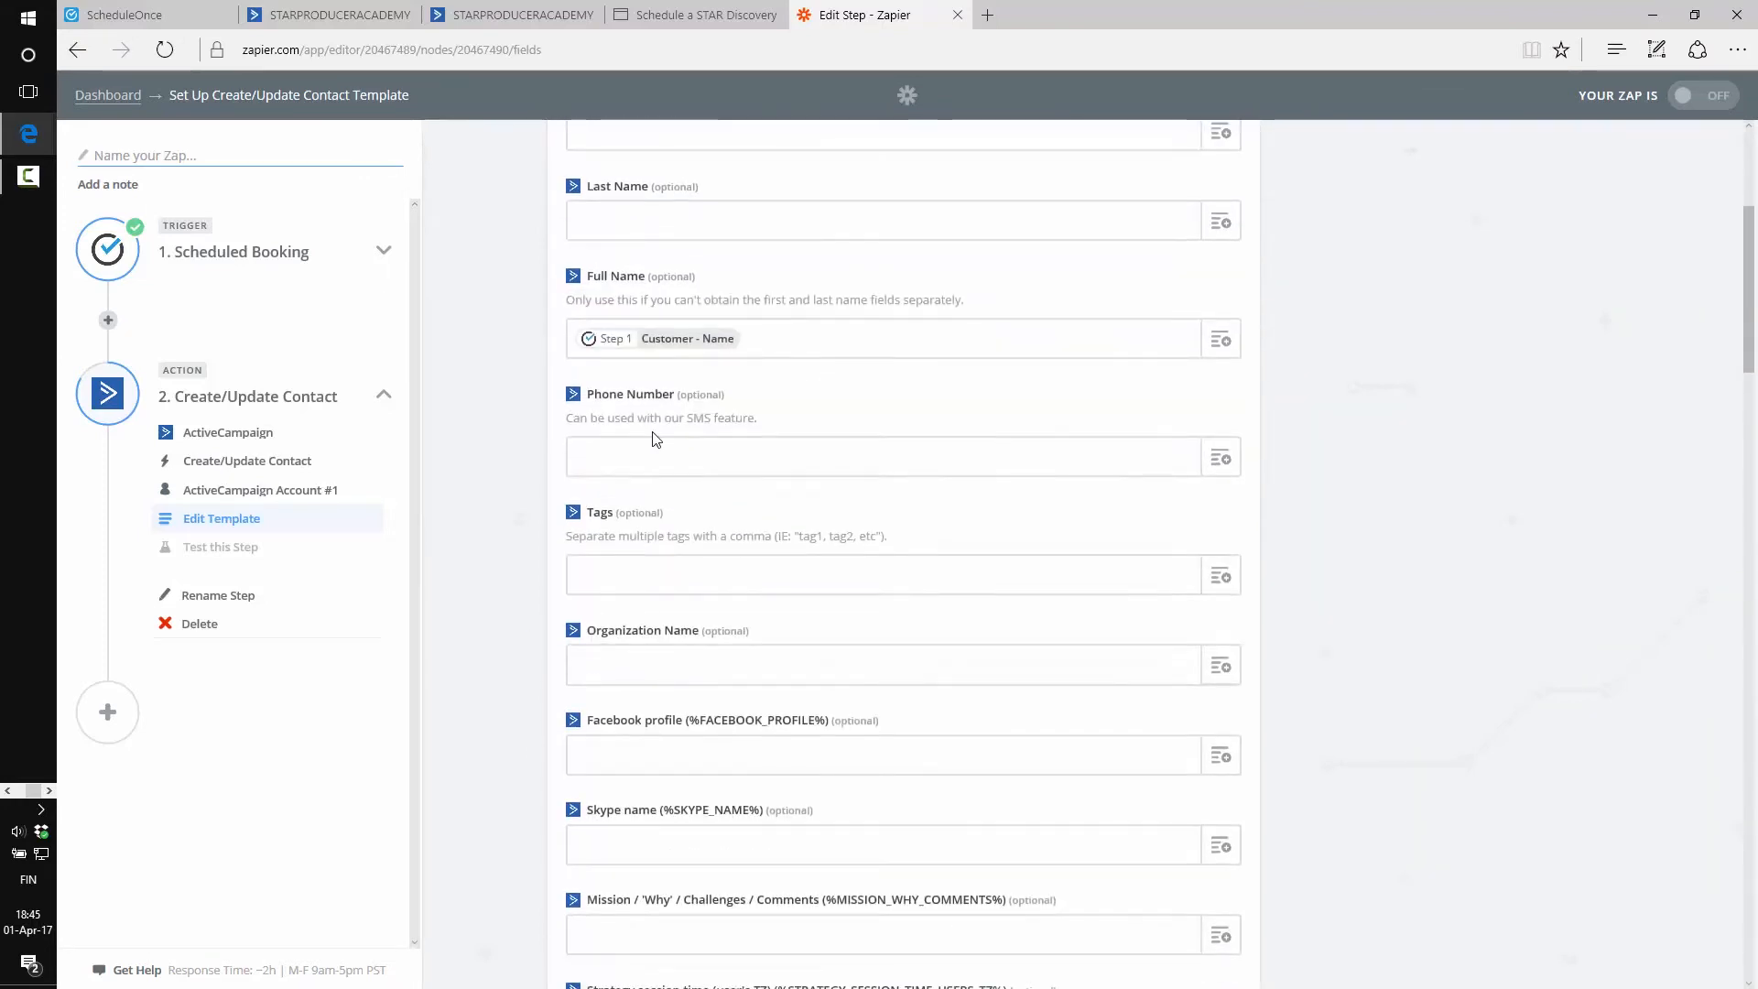
click(1221, 458)
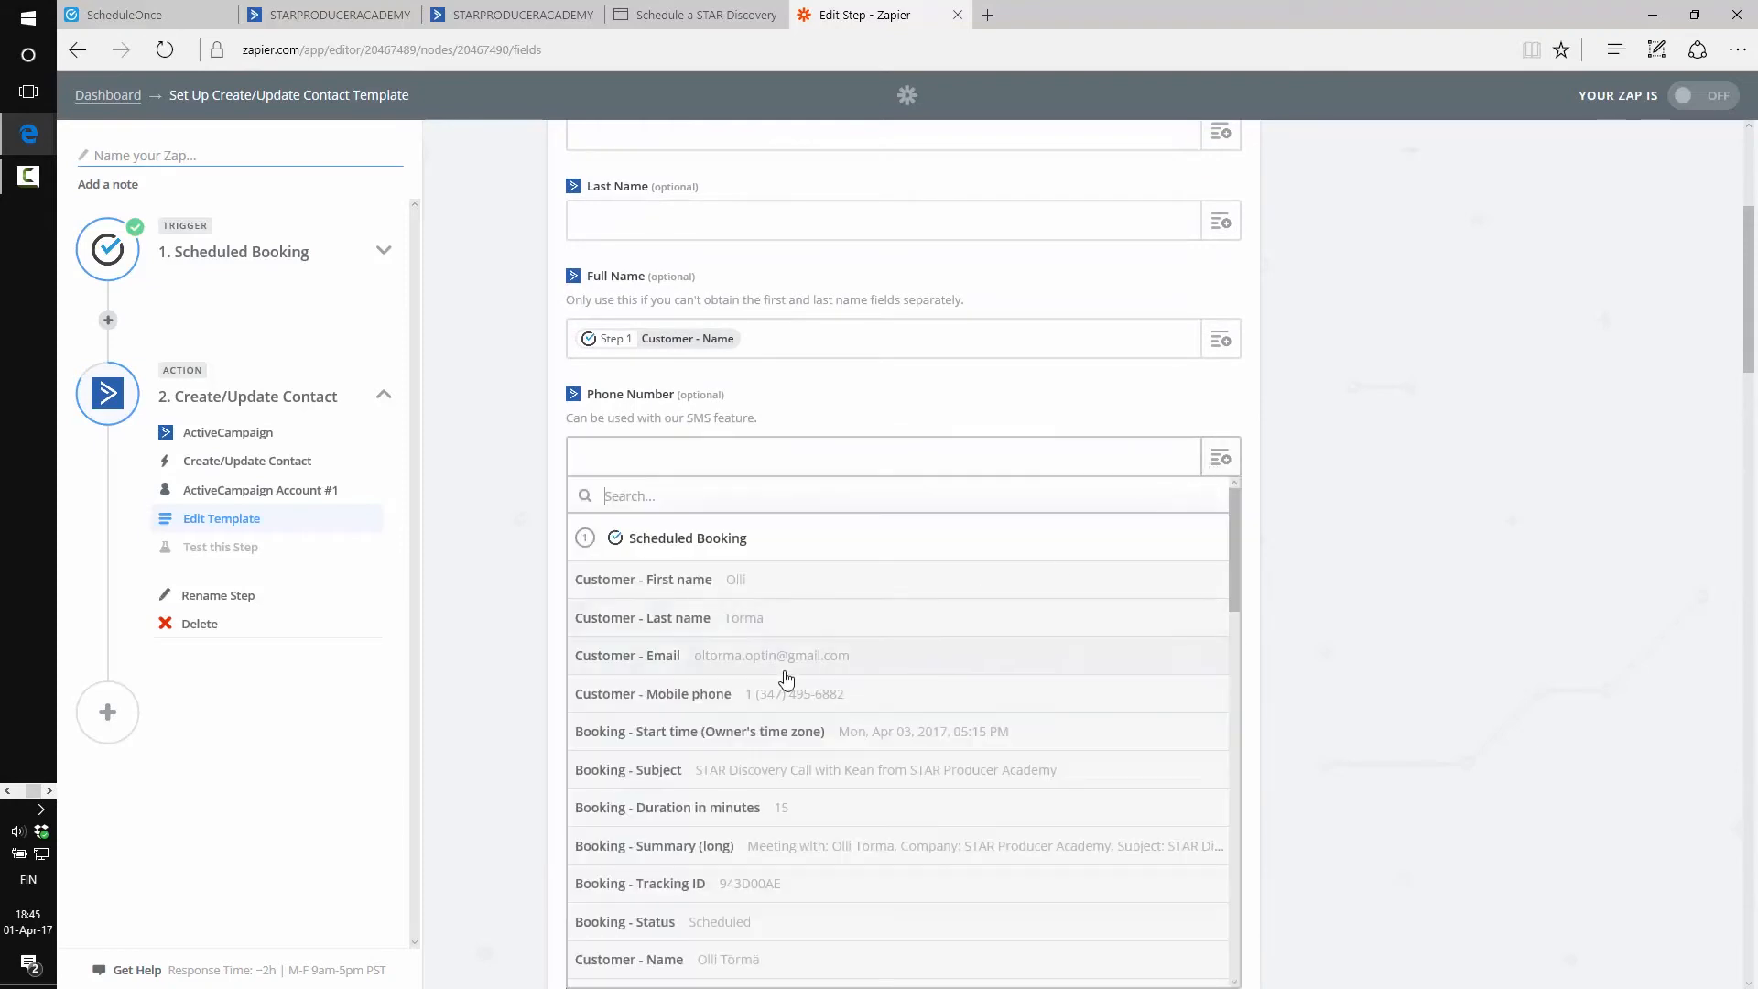
click(728, 698)
Map Organization Name to the booking's Customer - Company value
click(666, 11)
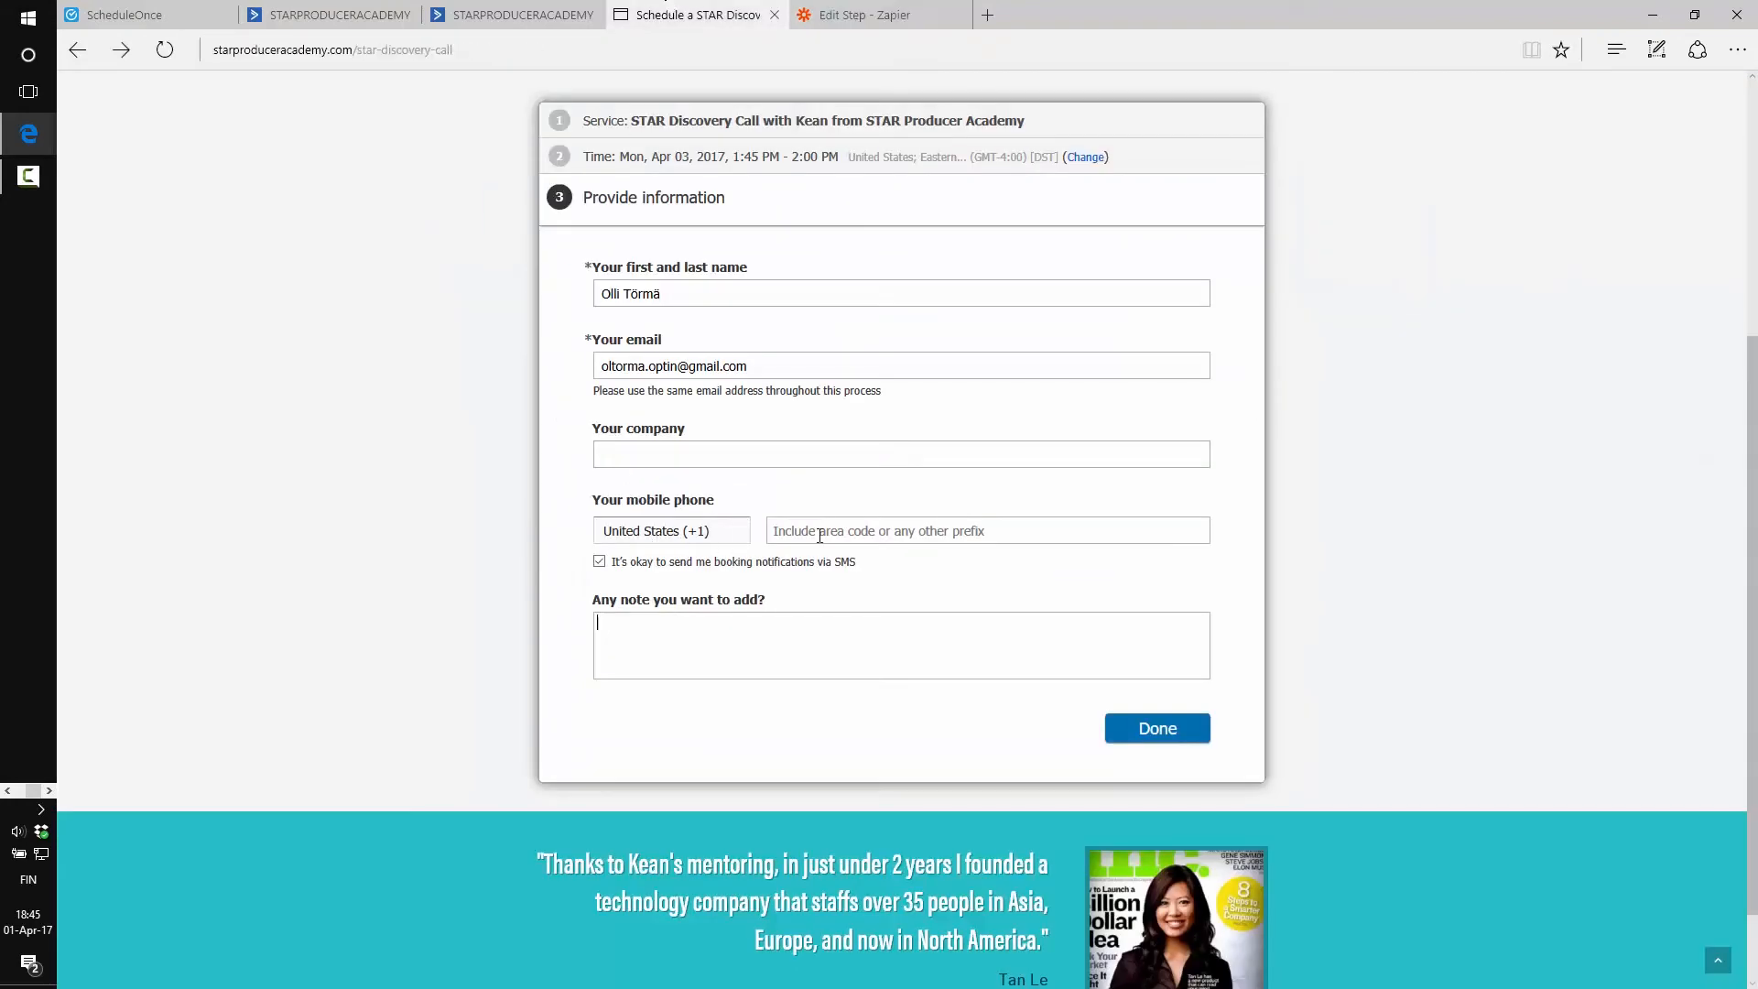
click(824, 15)
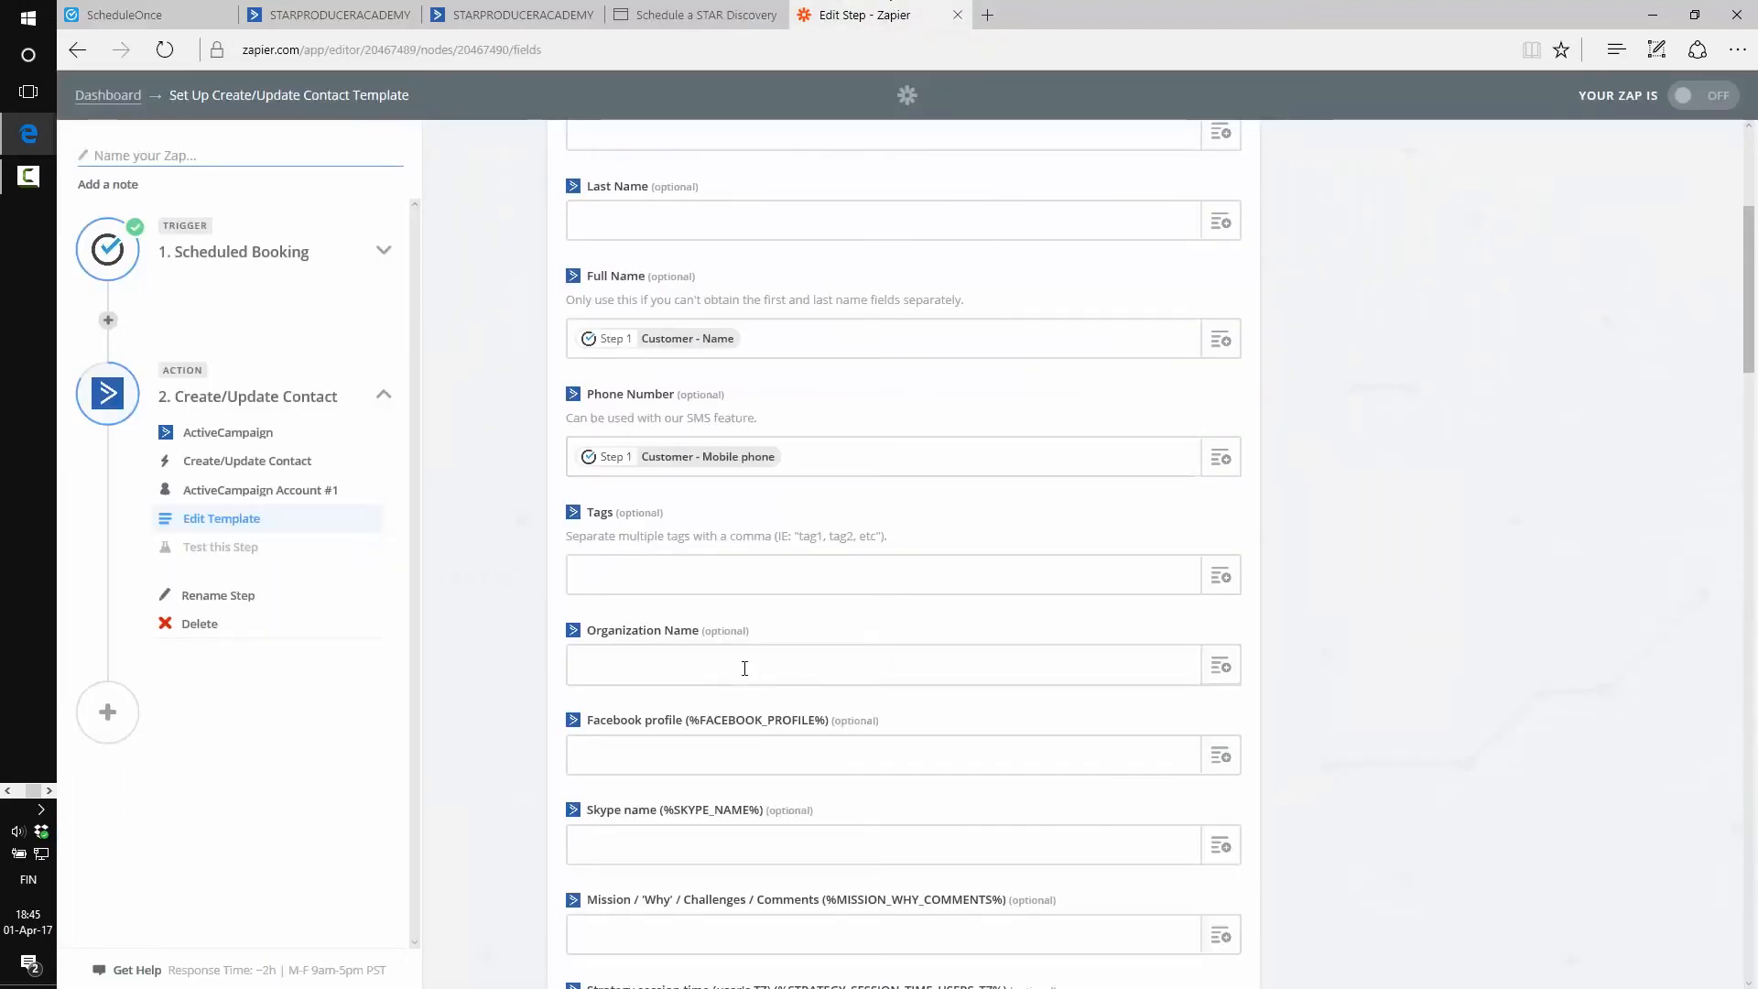
click(1221, 666)
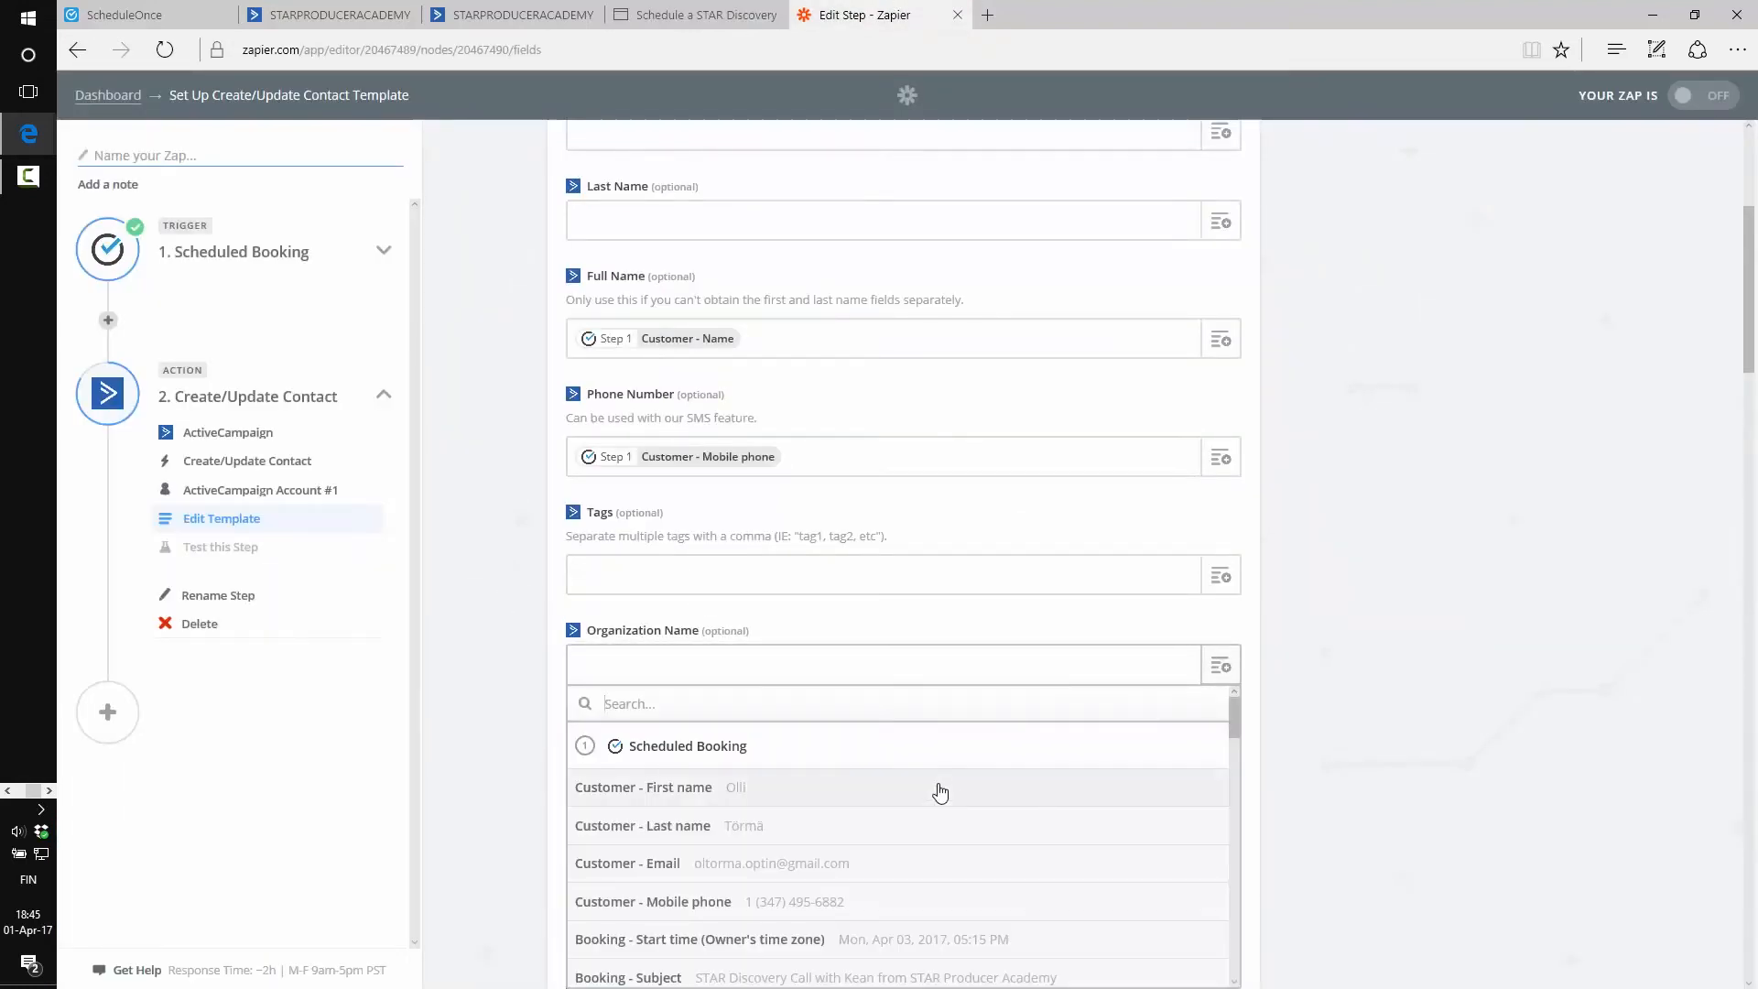
scroll(934, 806, down, 2)
scroll(816, 852, down, 3)
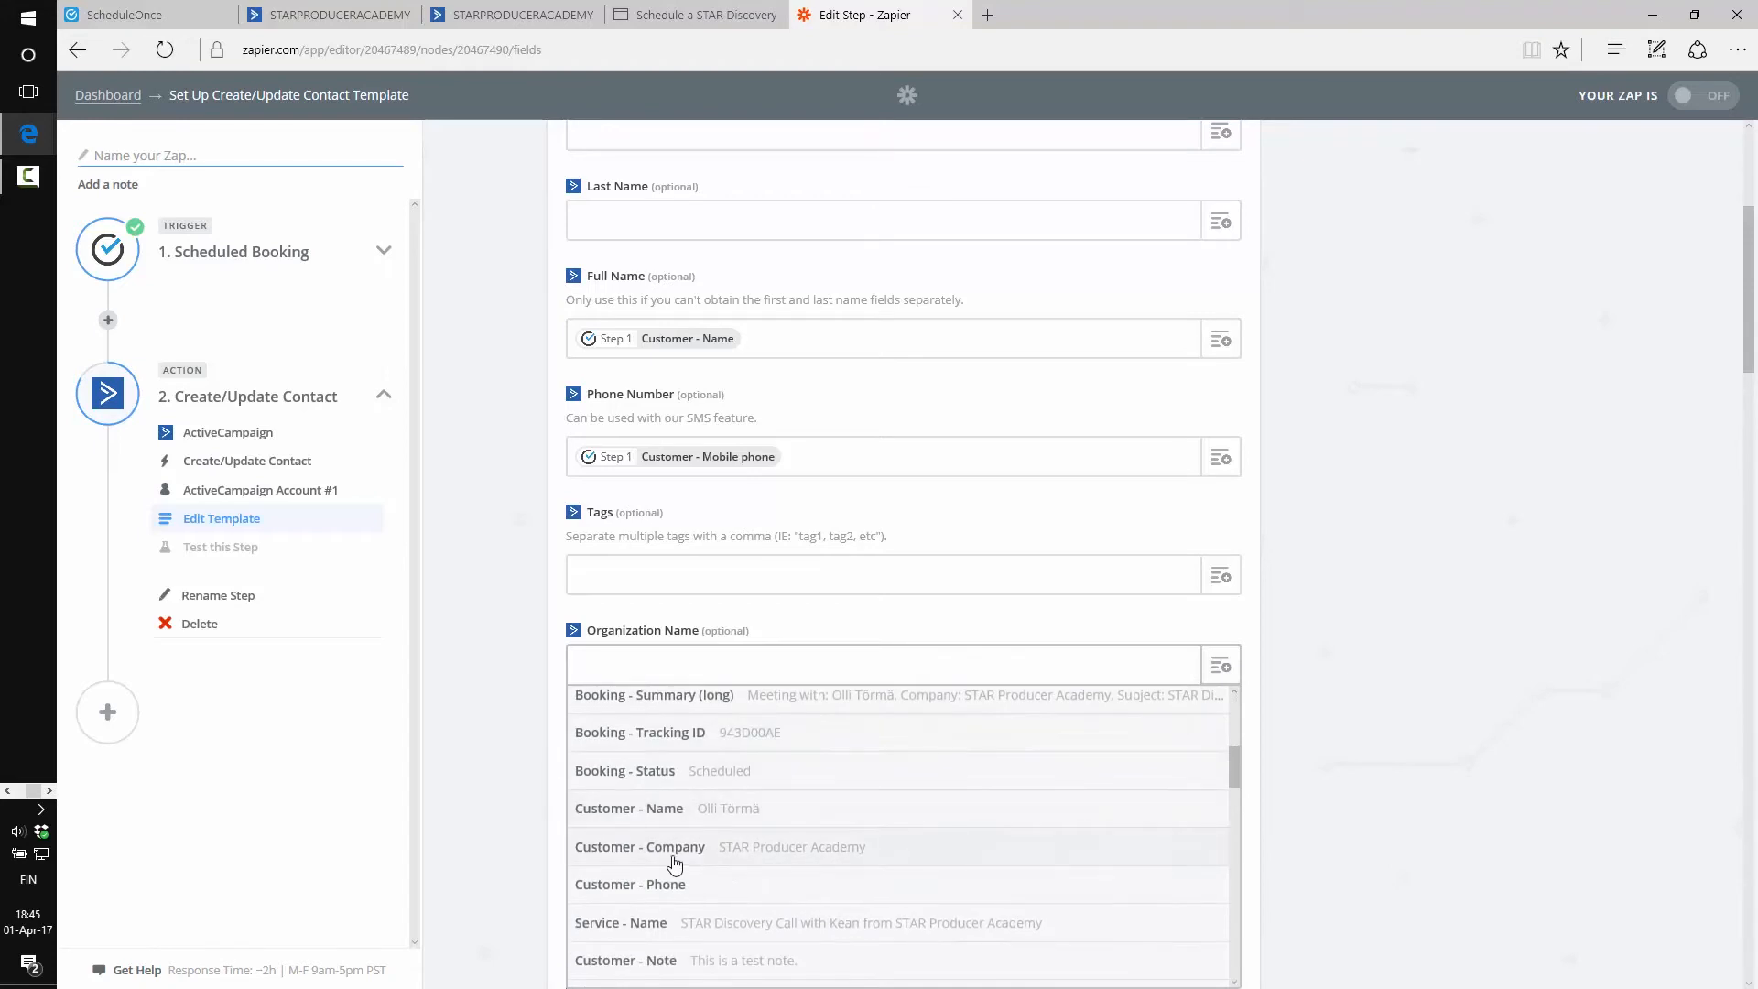
click(742, 848)
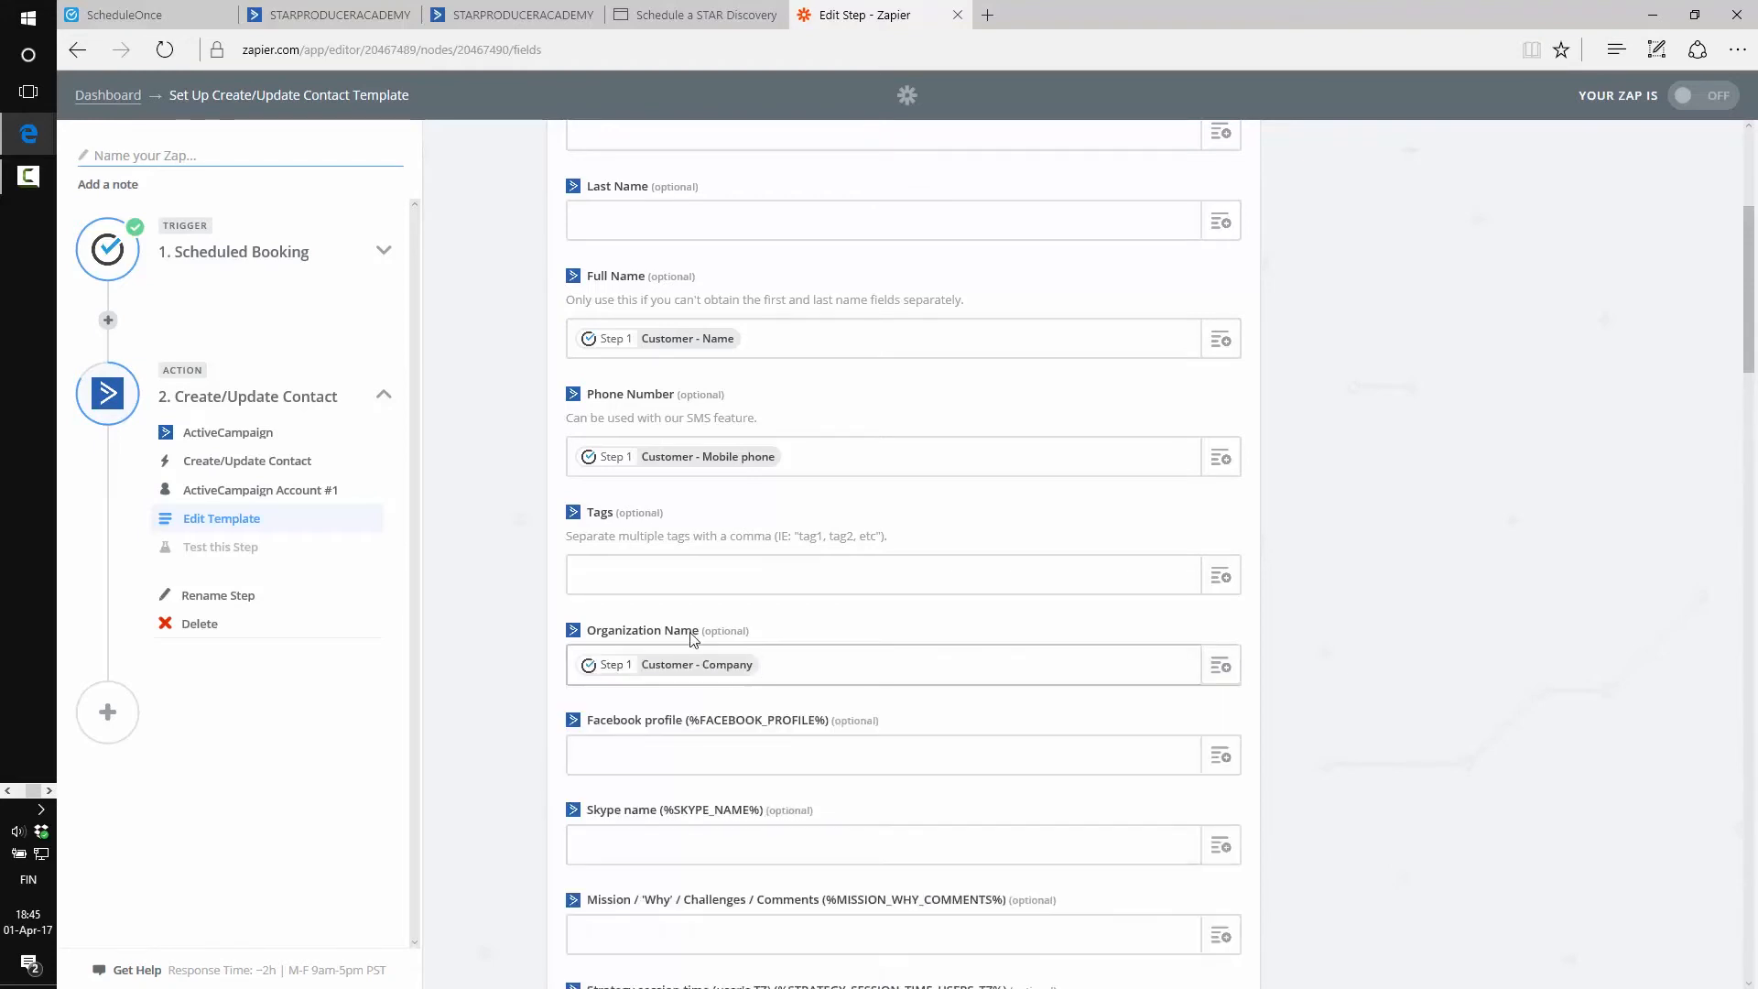
click(627, 572)
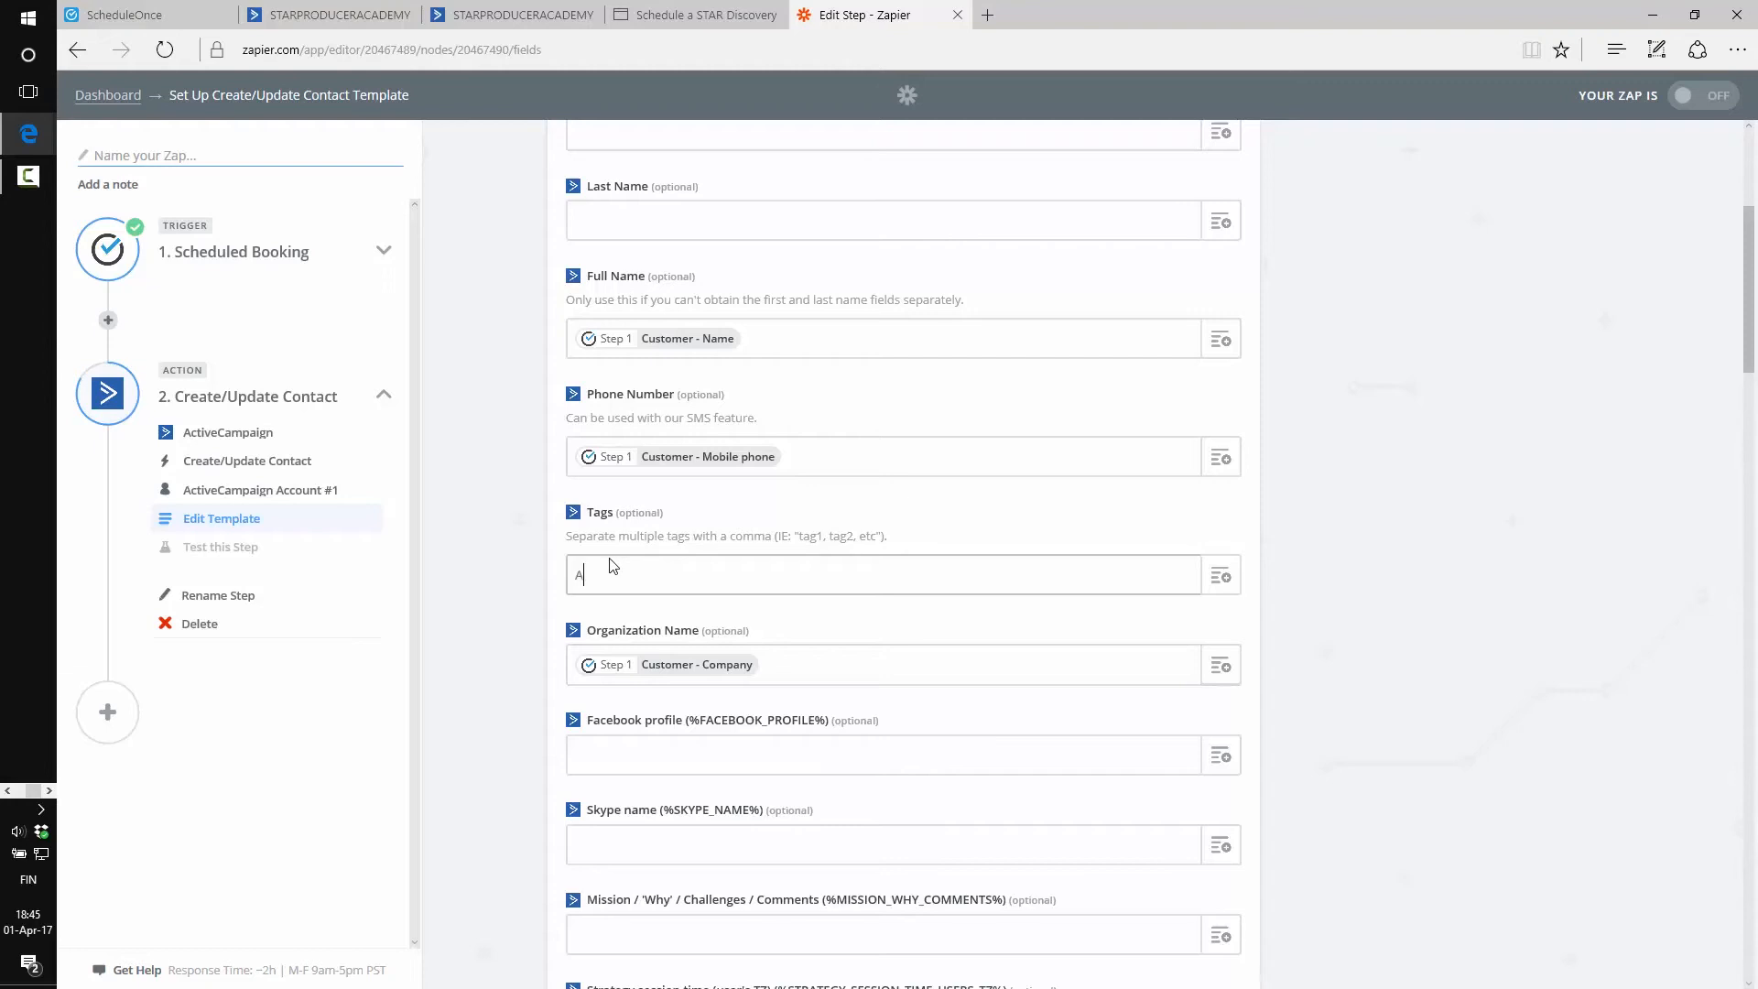
Set the contact's Tags to 'Applied for a Strategy Session*'
text(Applied for a Stre)
text(tegy S)
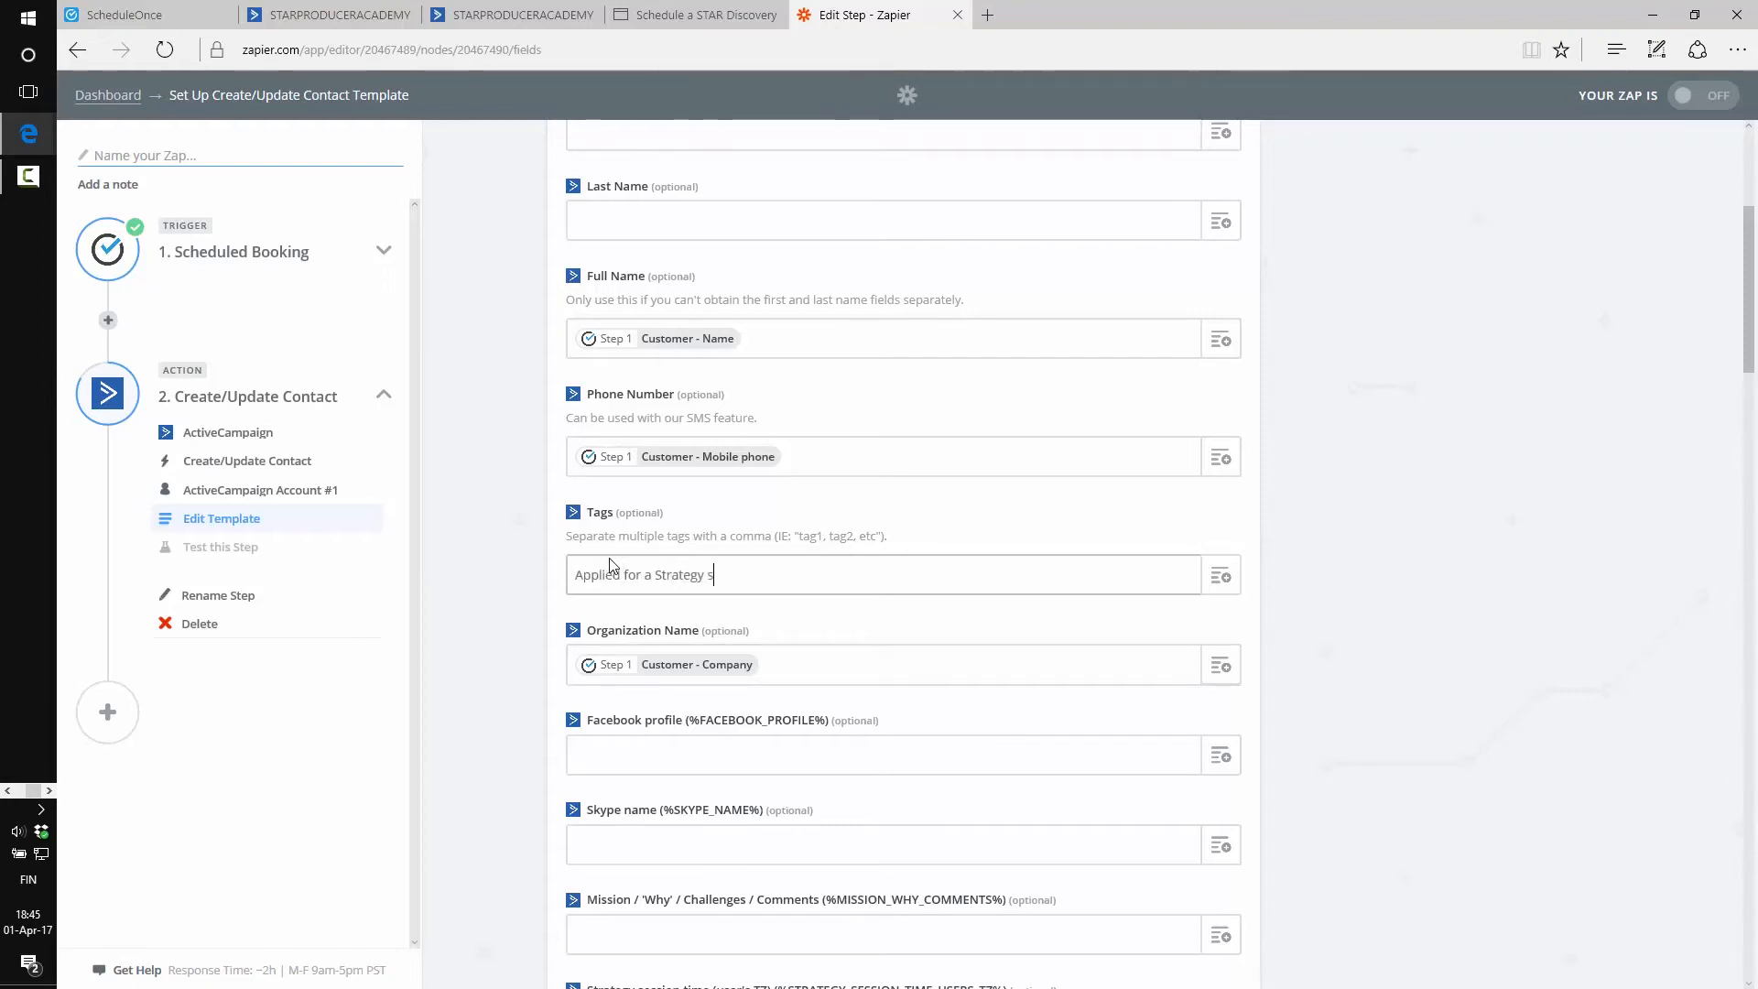
text(ession*)
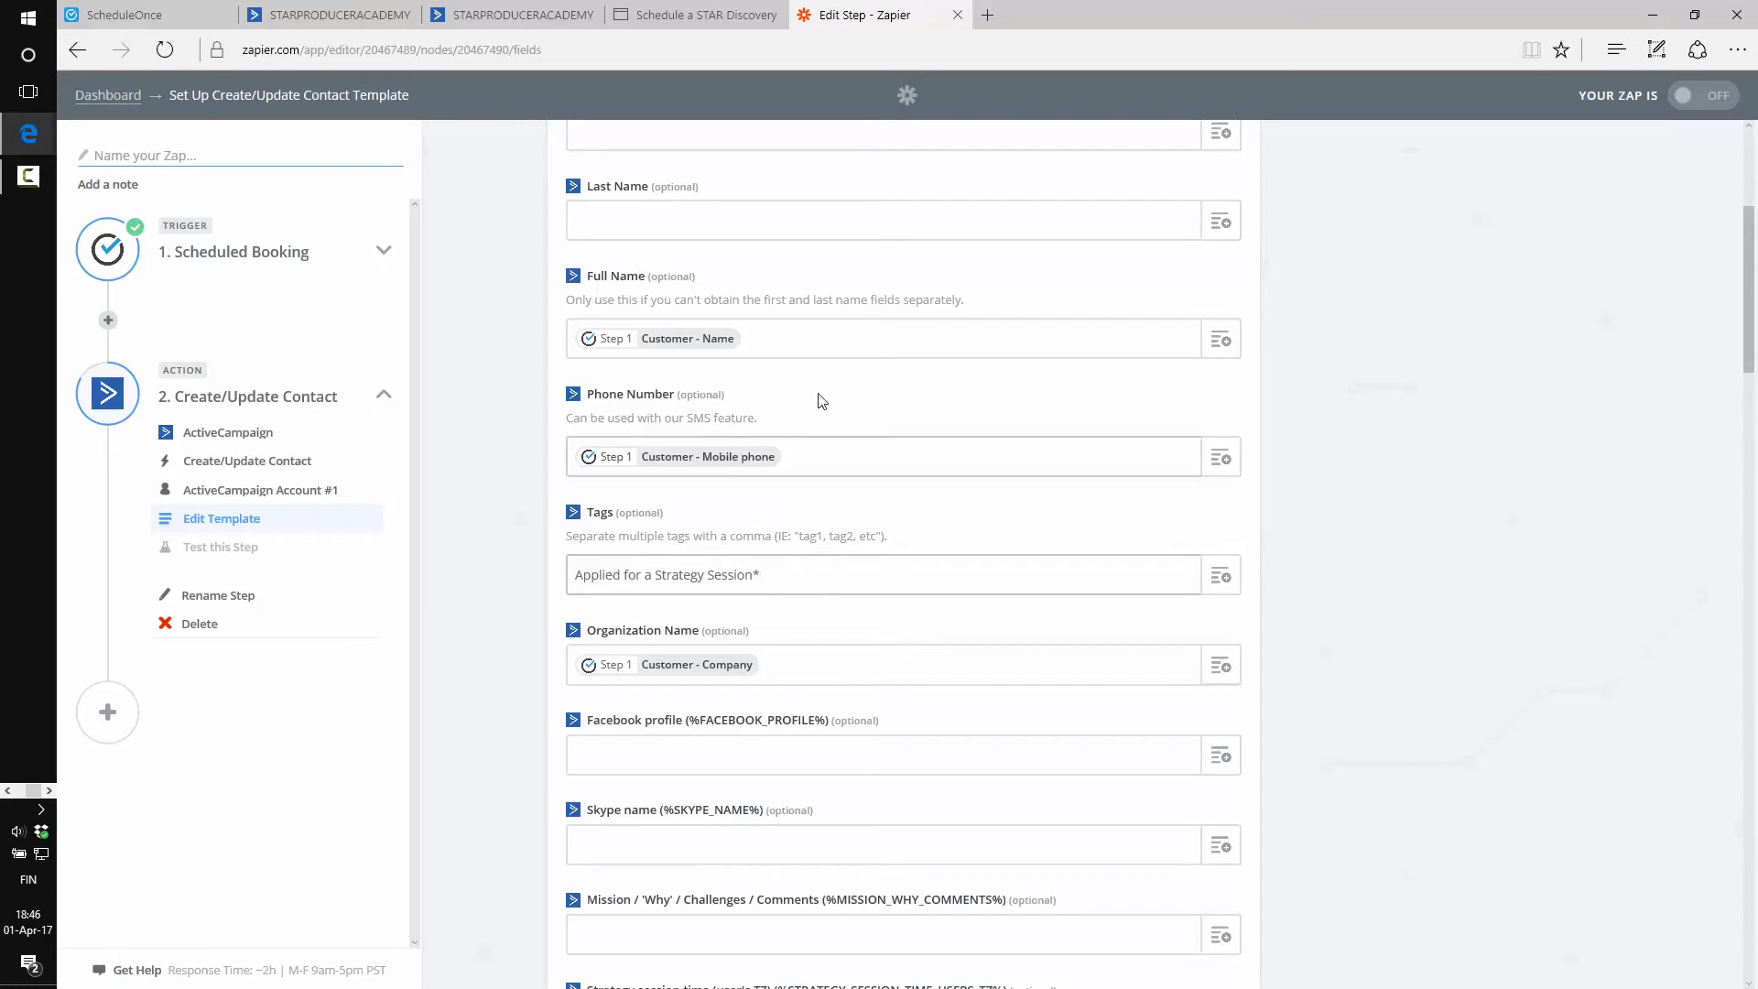
click(768, 578)
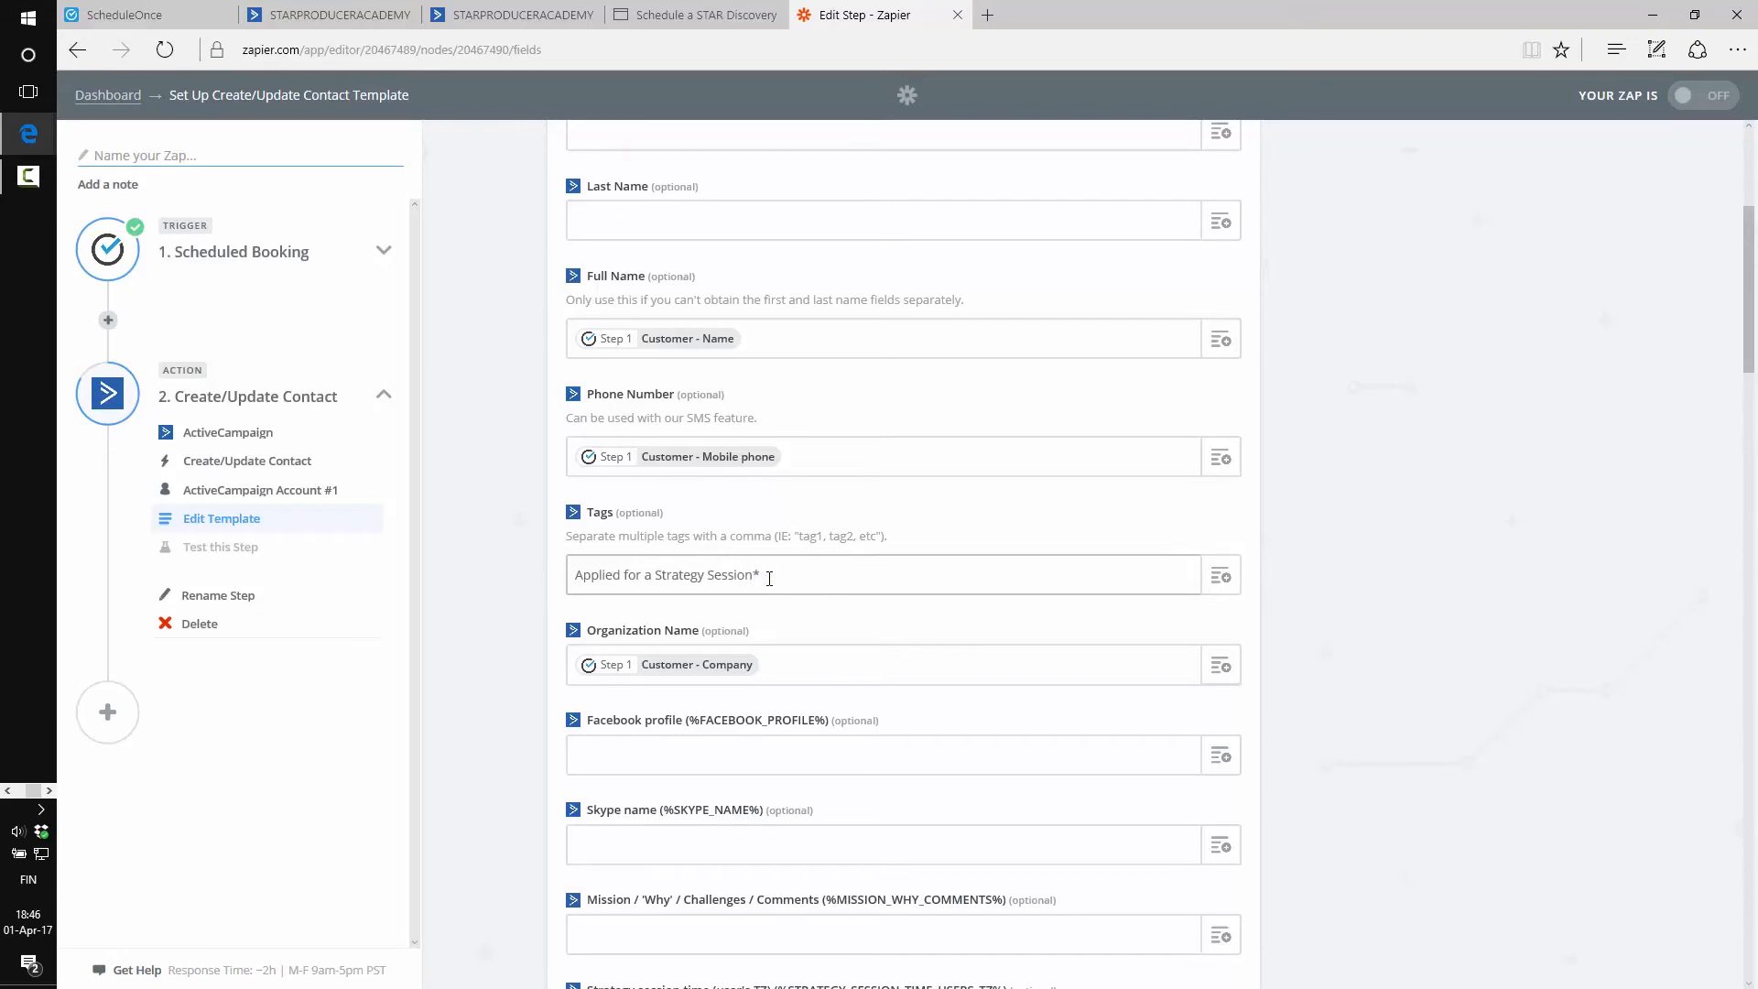
click(469, 508)
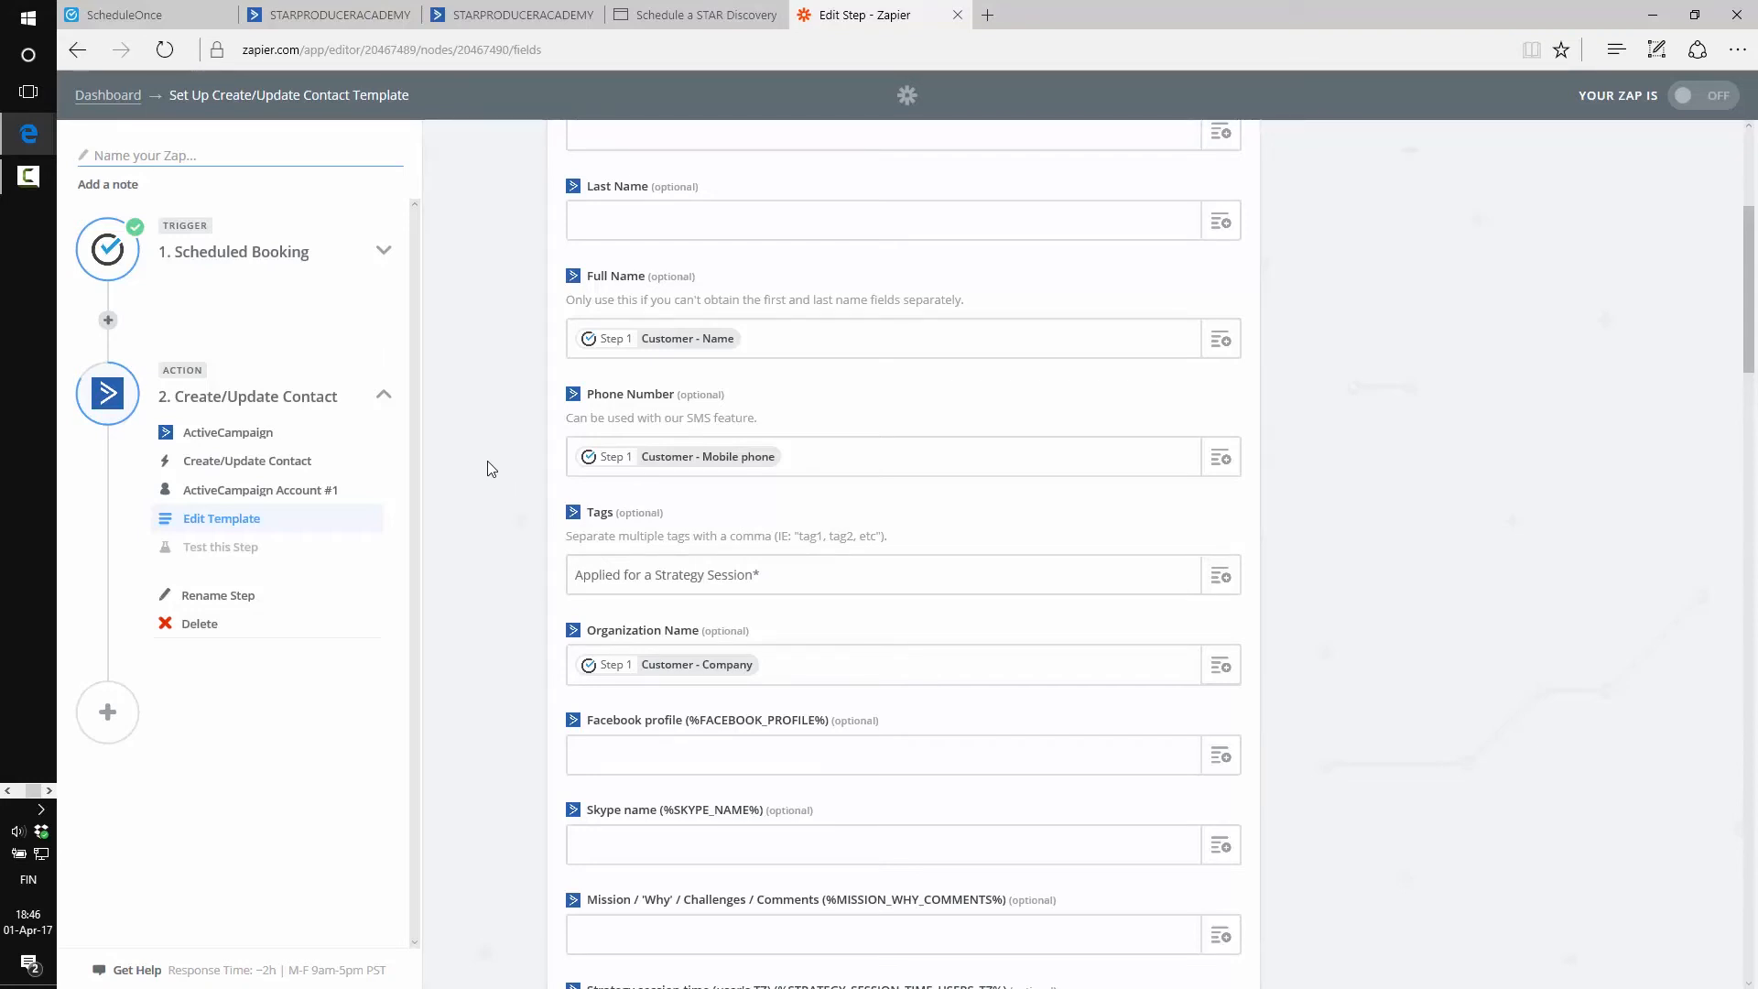
Map the user's-TZ strategy session time to Booking - Start time (Customer's time zone)
scroll(488, 453, down, 3)
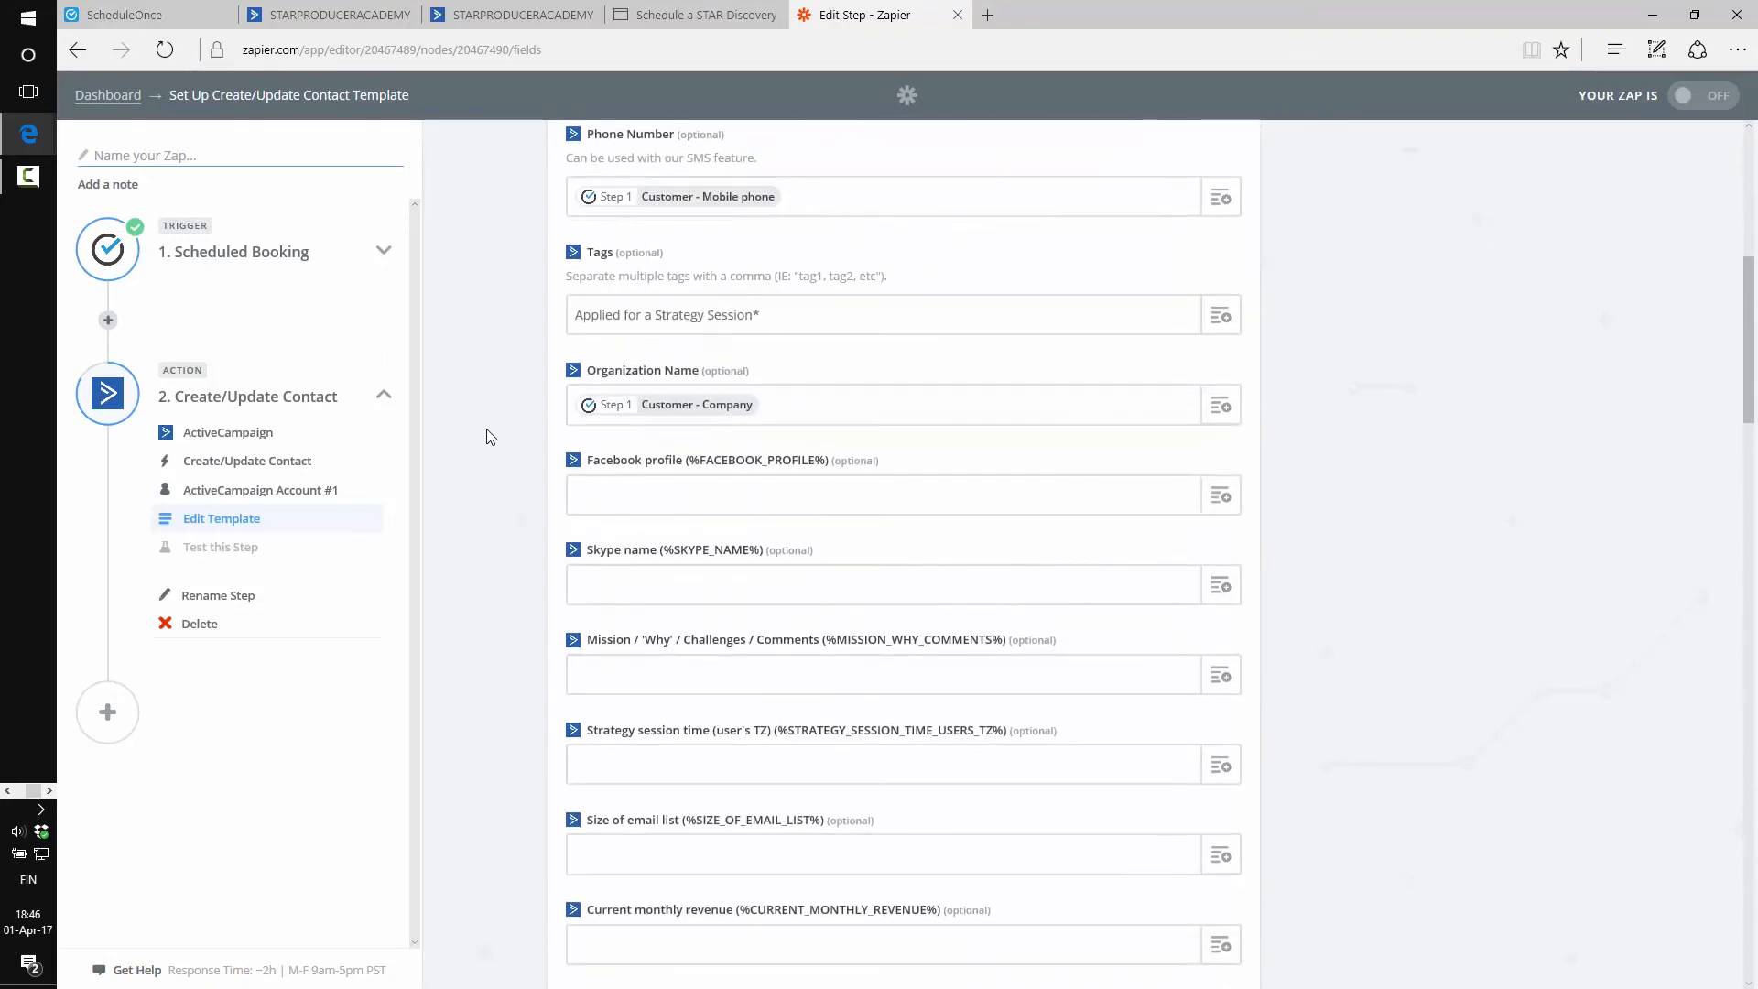
scroll(490, 437, down, 3)
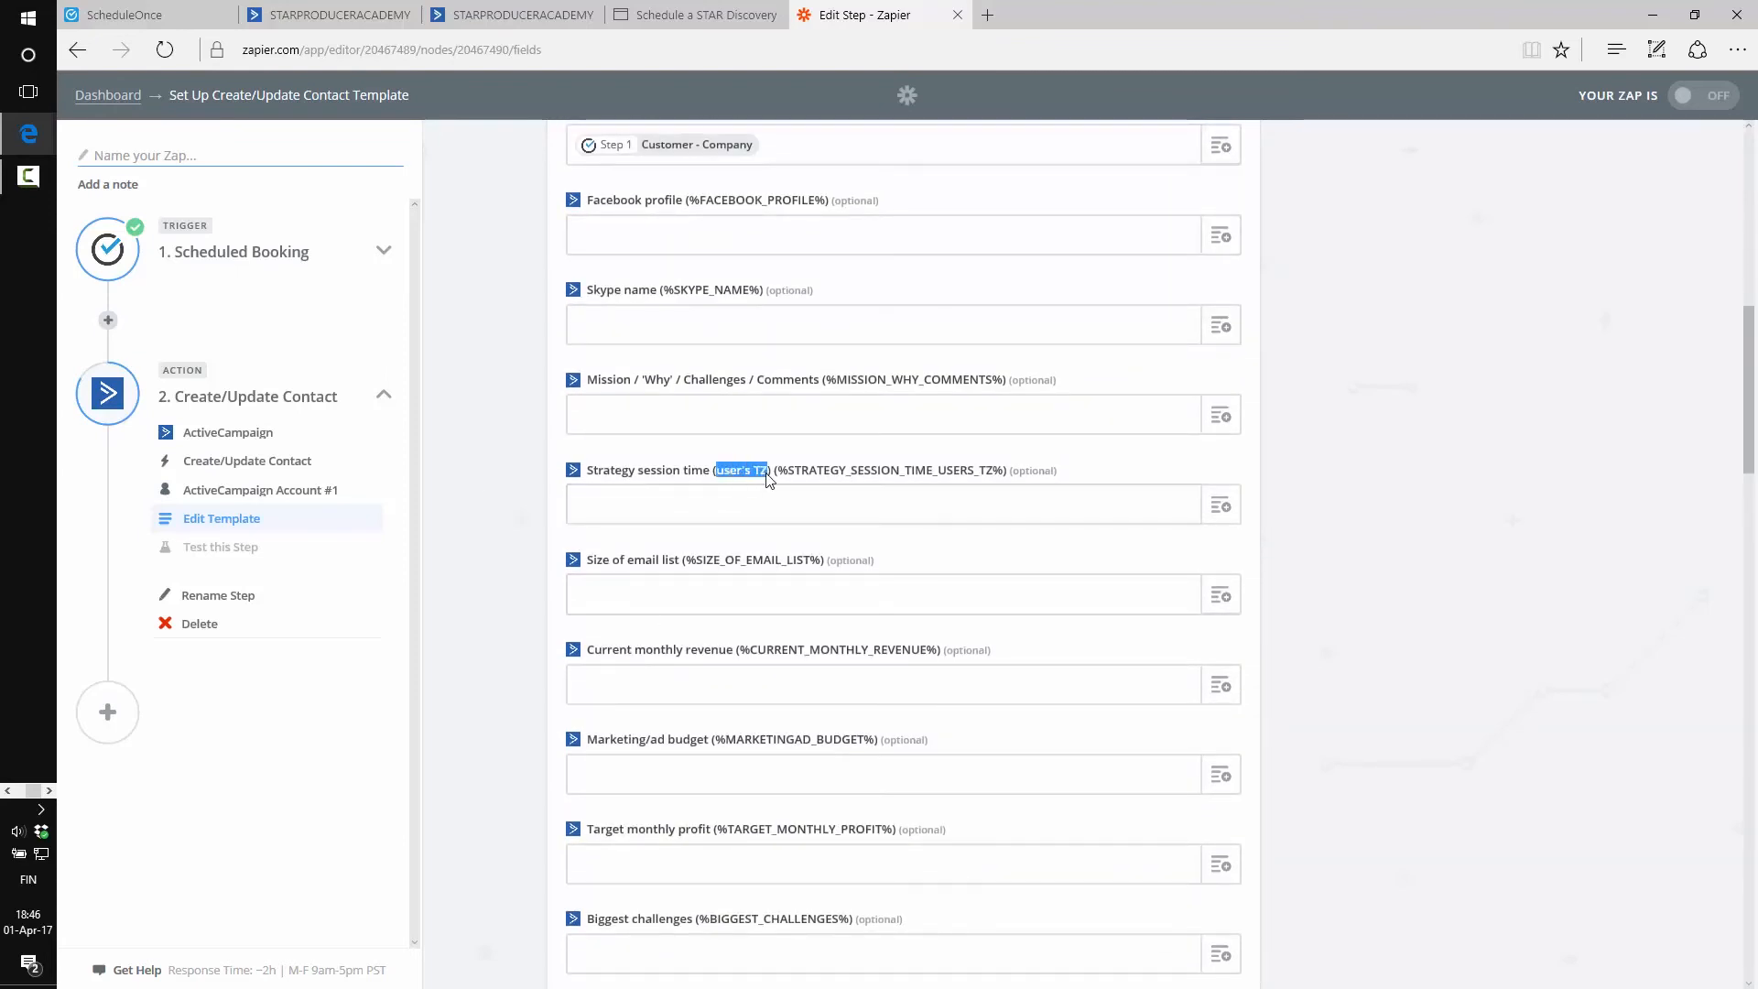
click(828, 500)
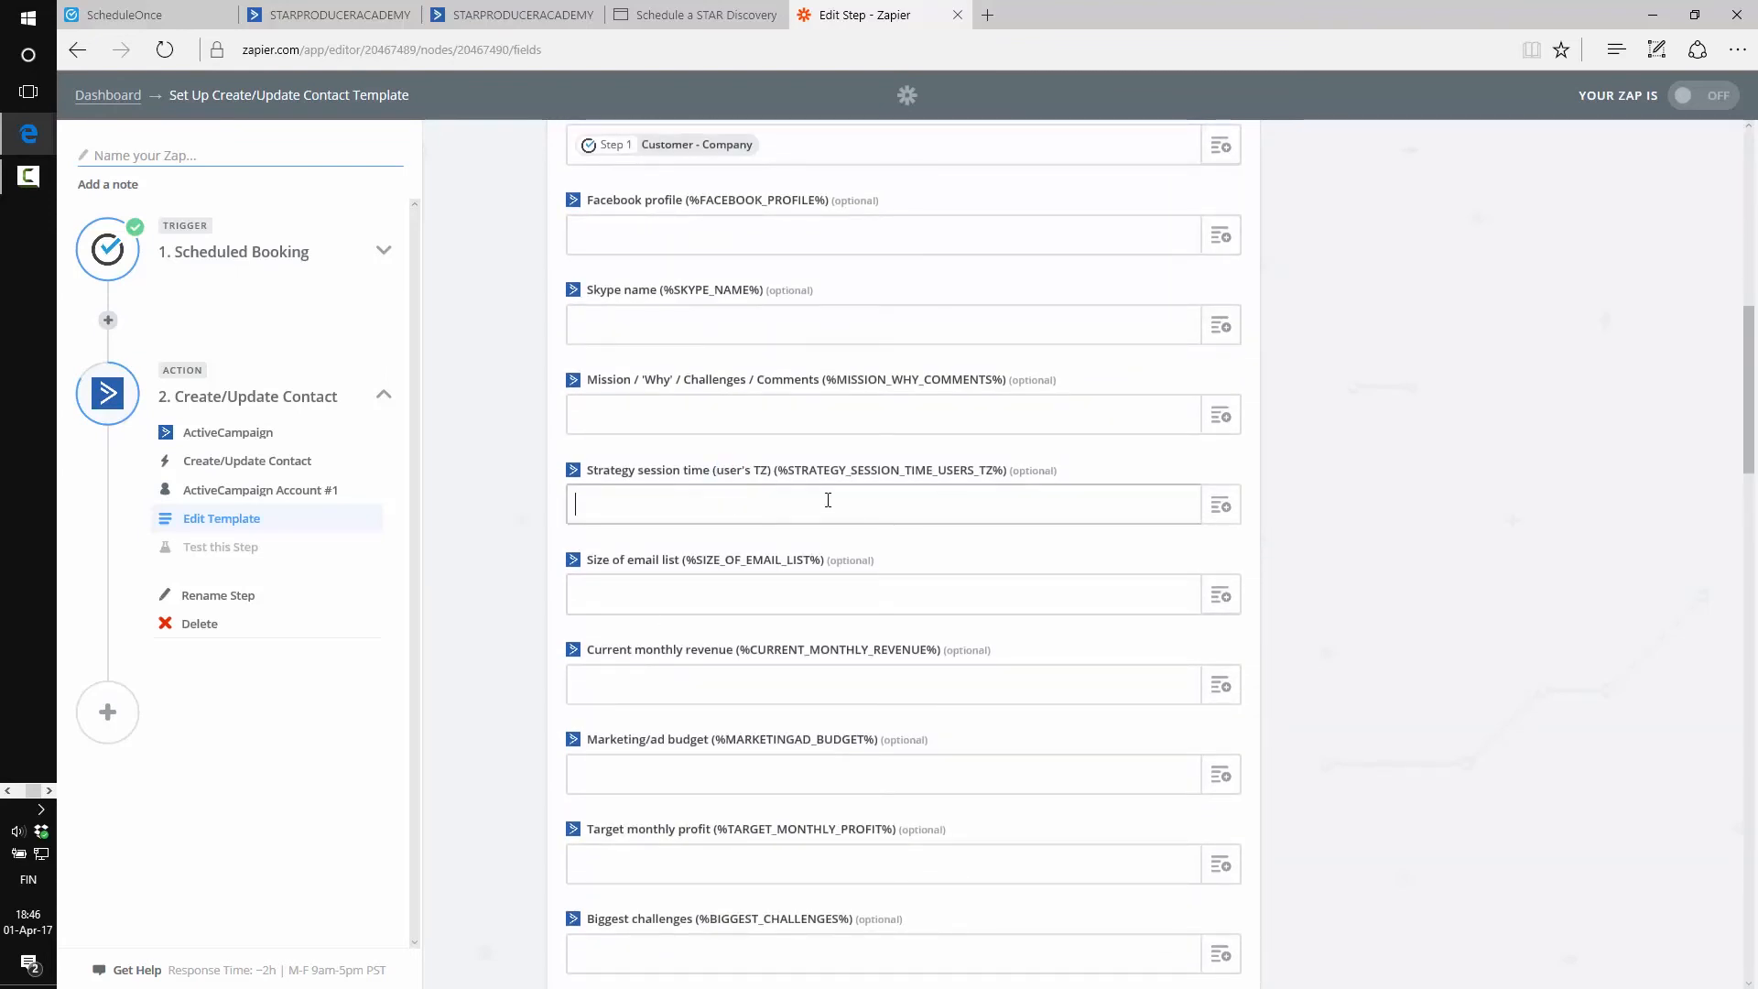
click(1221, 505)
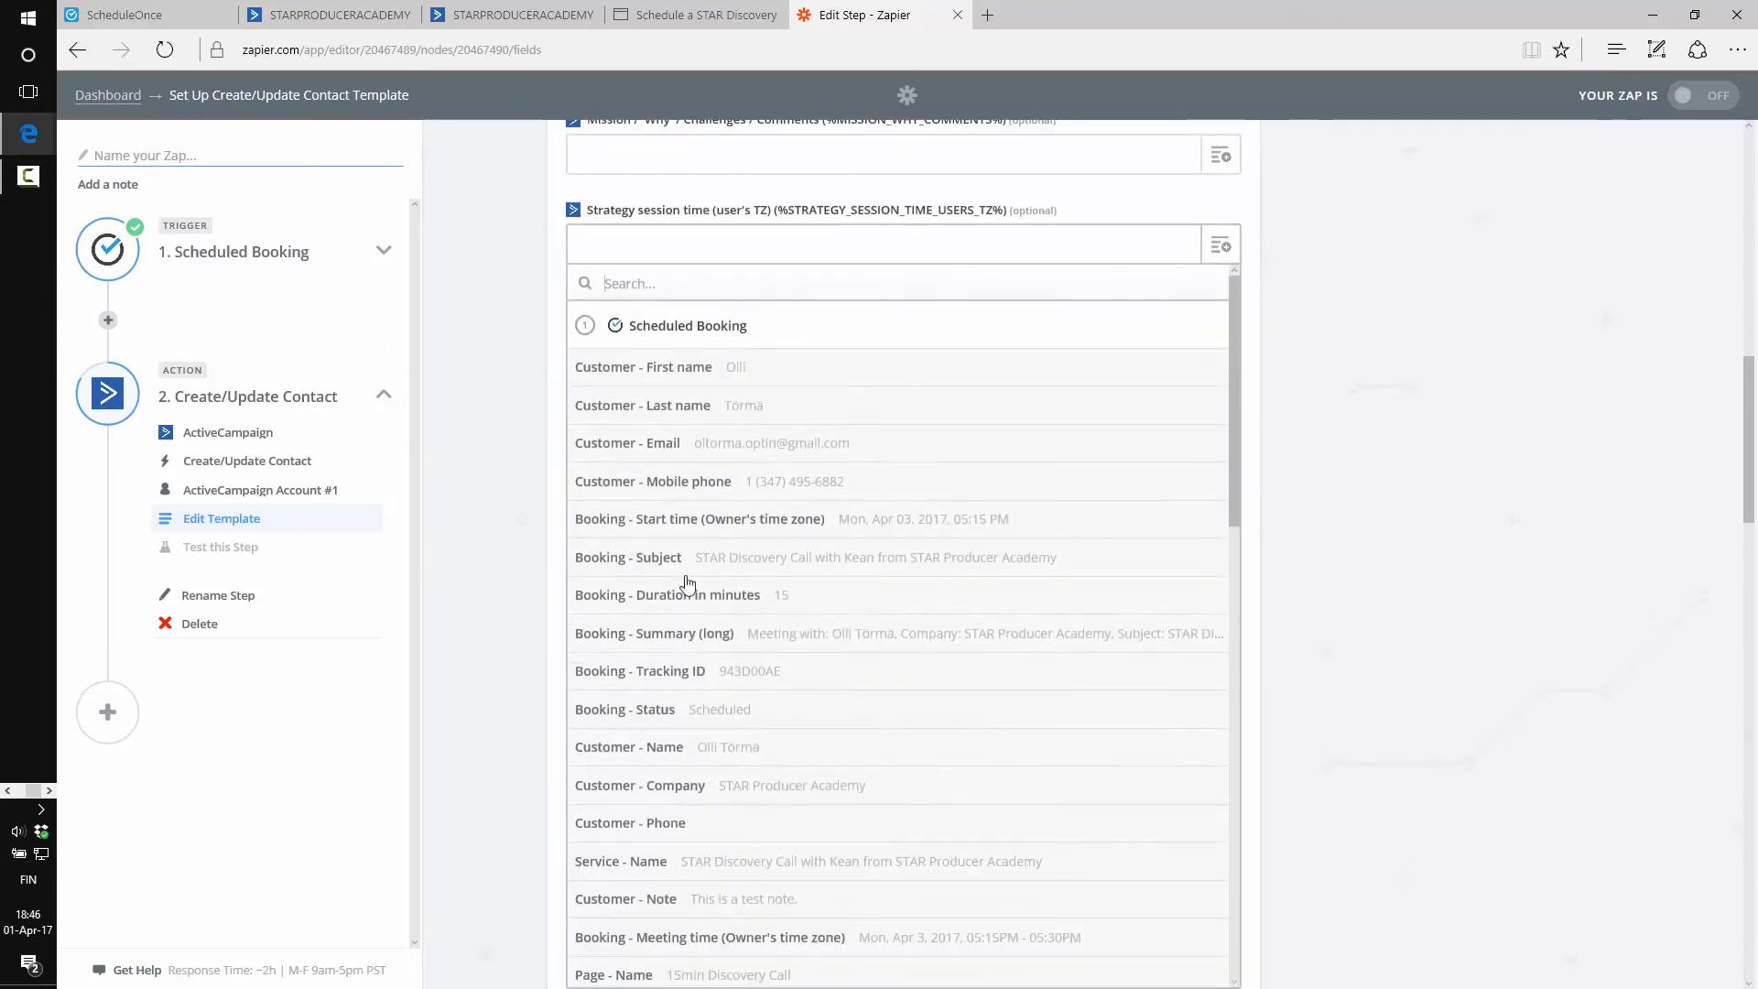
scroll(818, 599, down, 3)
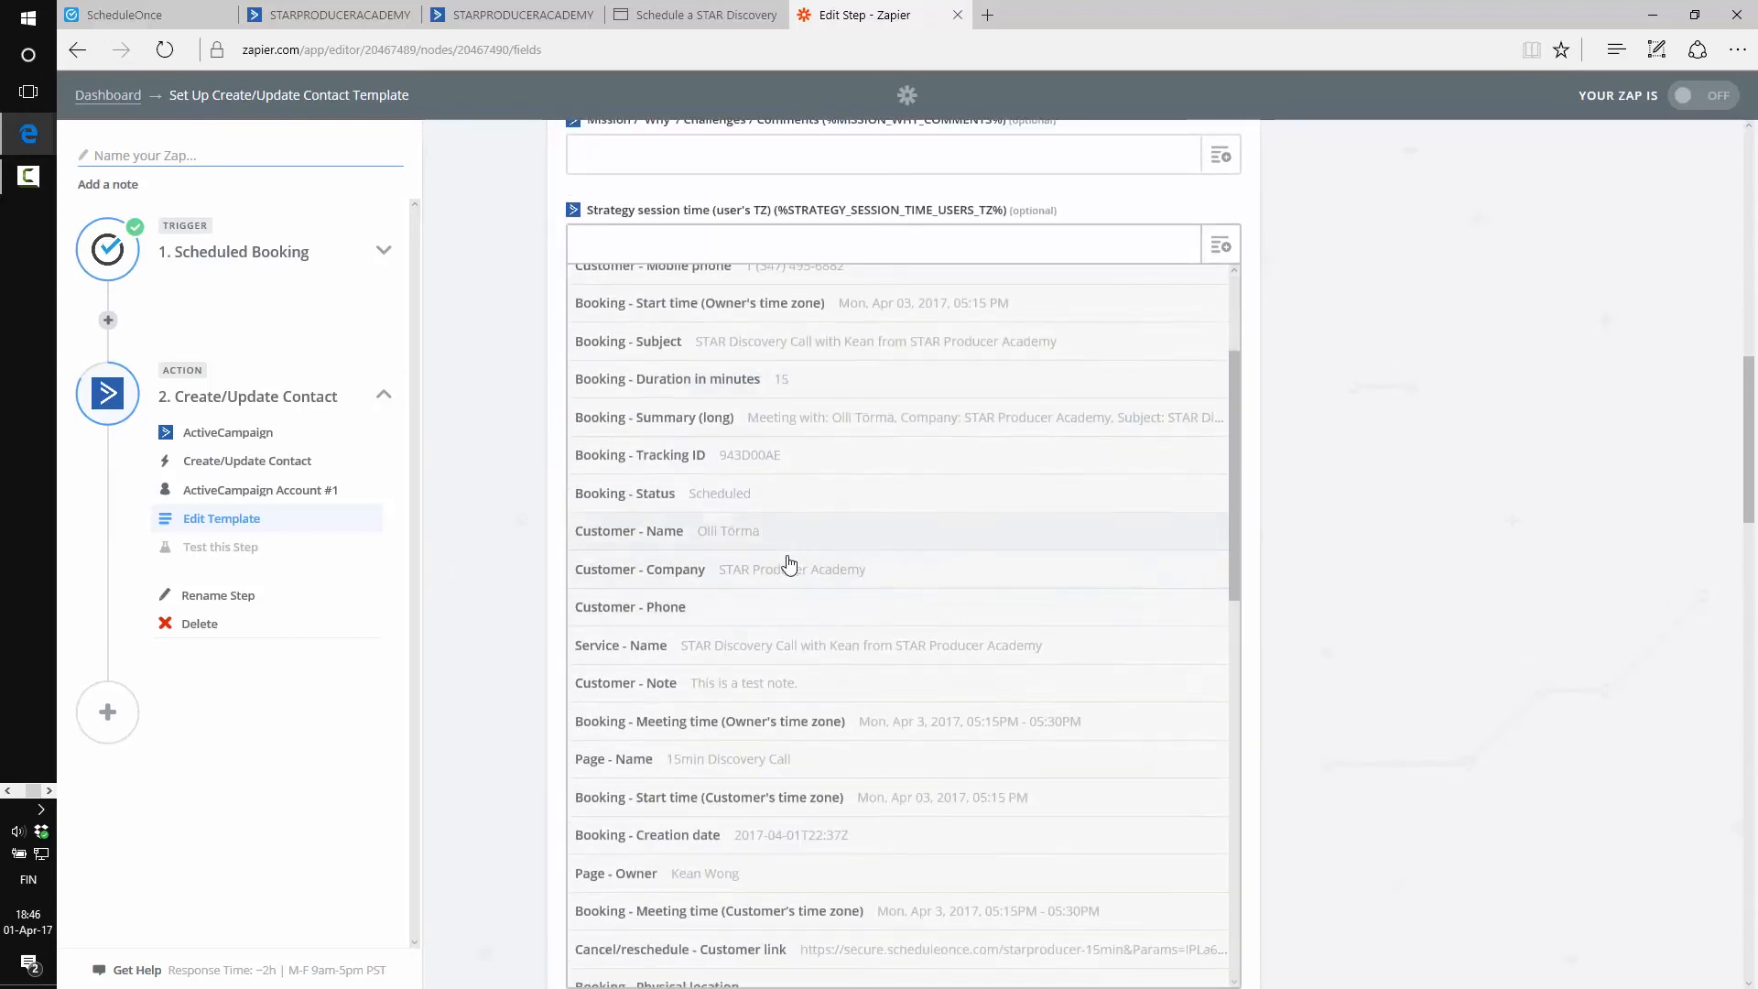
scroll(828, 572, down, 2)
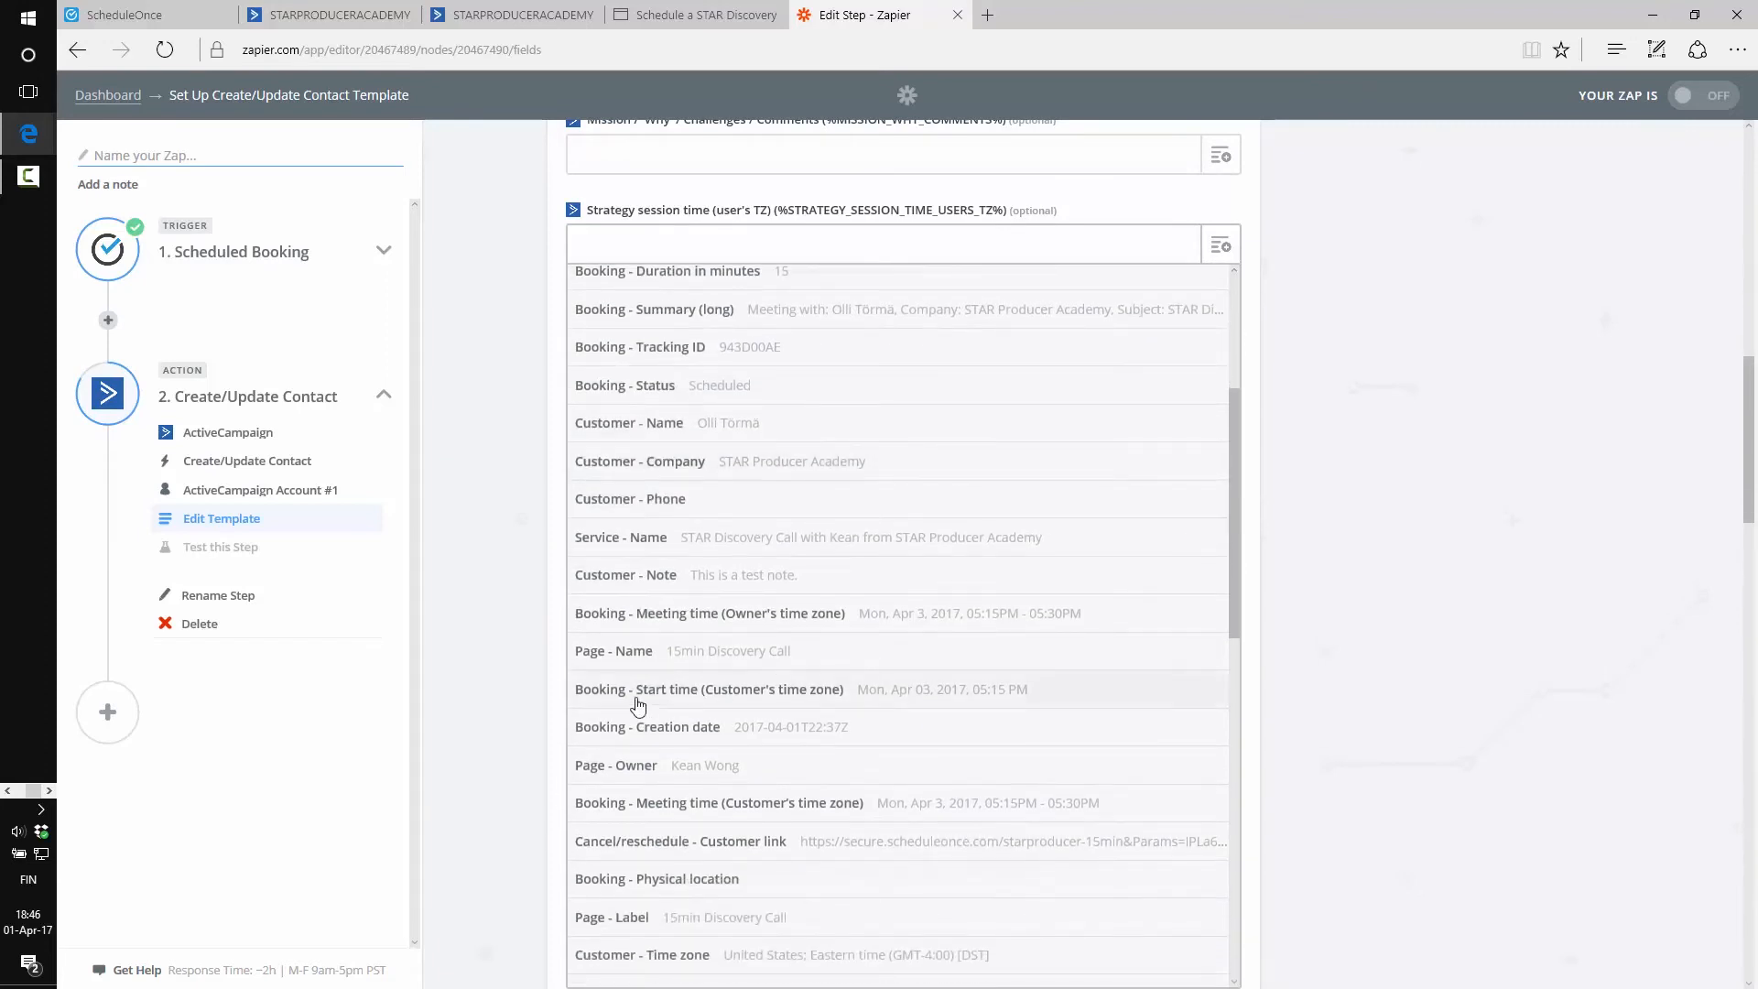
click(850, 696)
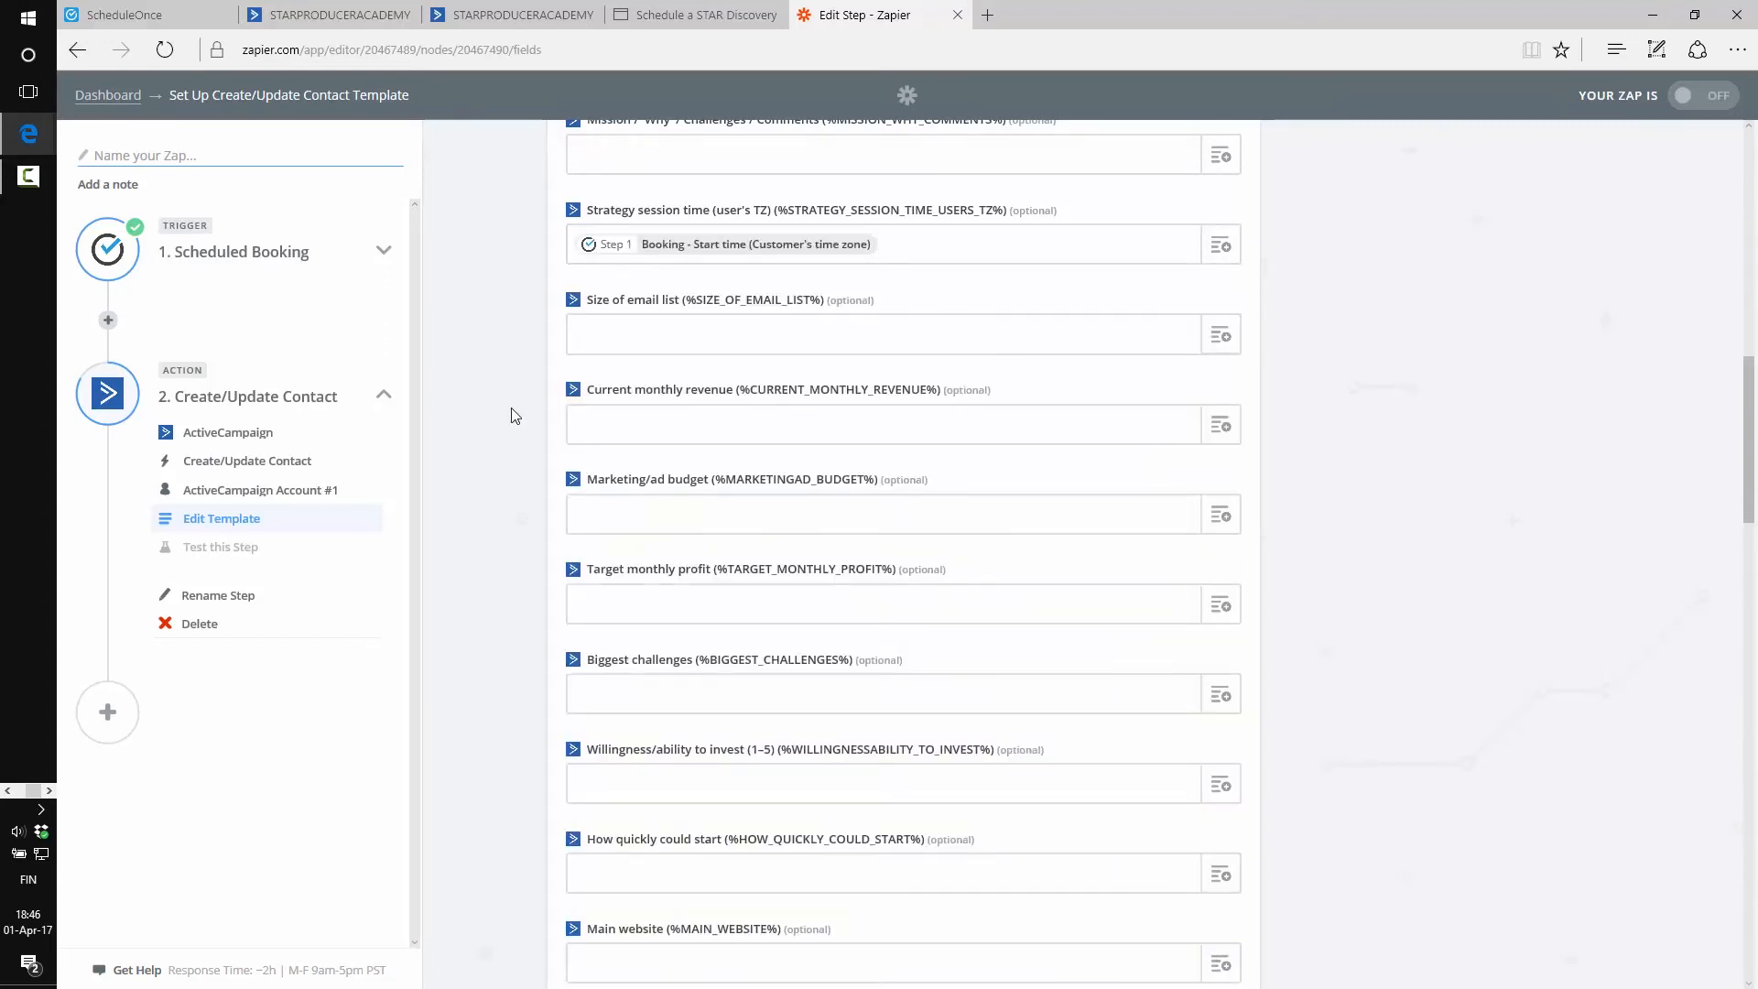
Map Strategy session time (EST) to Booking - Start time (Owner's time zone)
scroll(753, 522, down, 5)
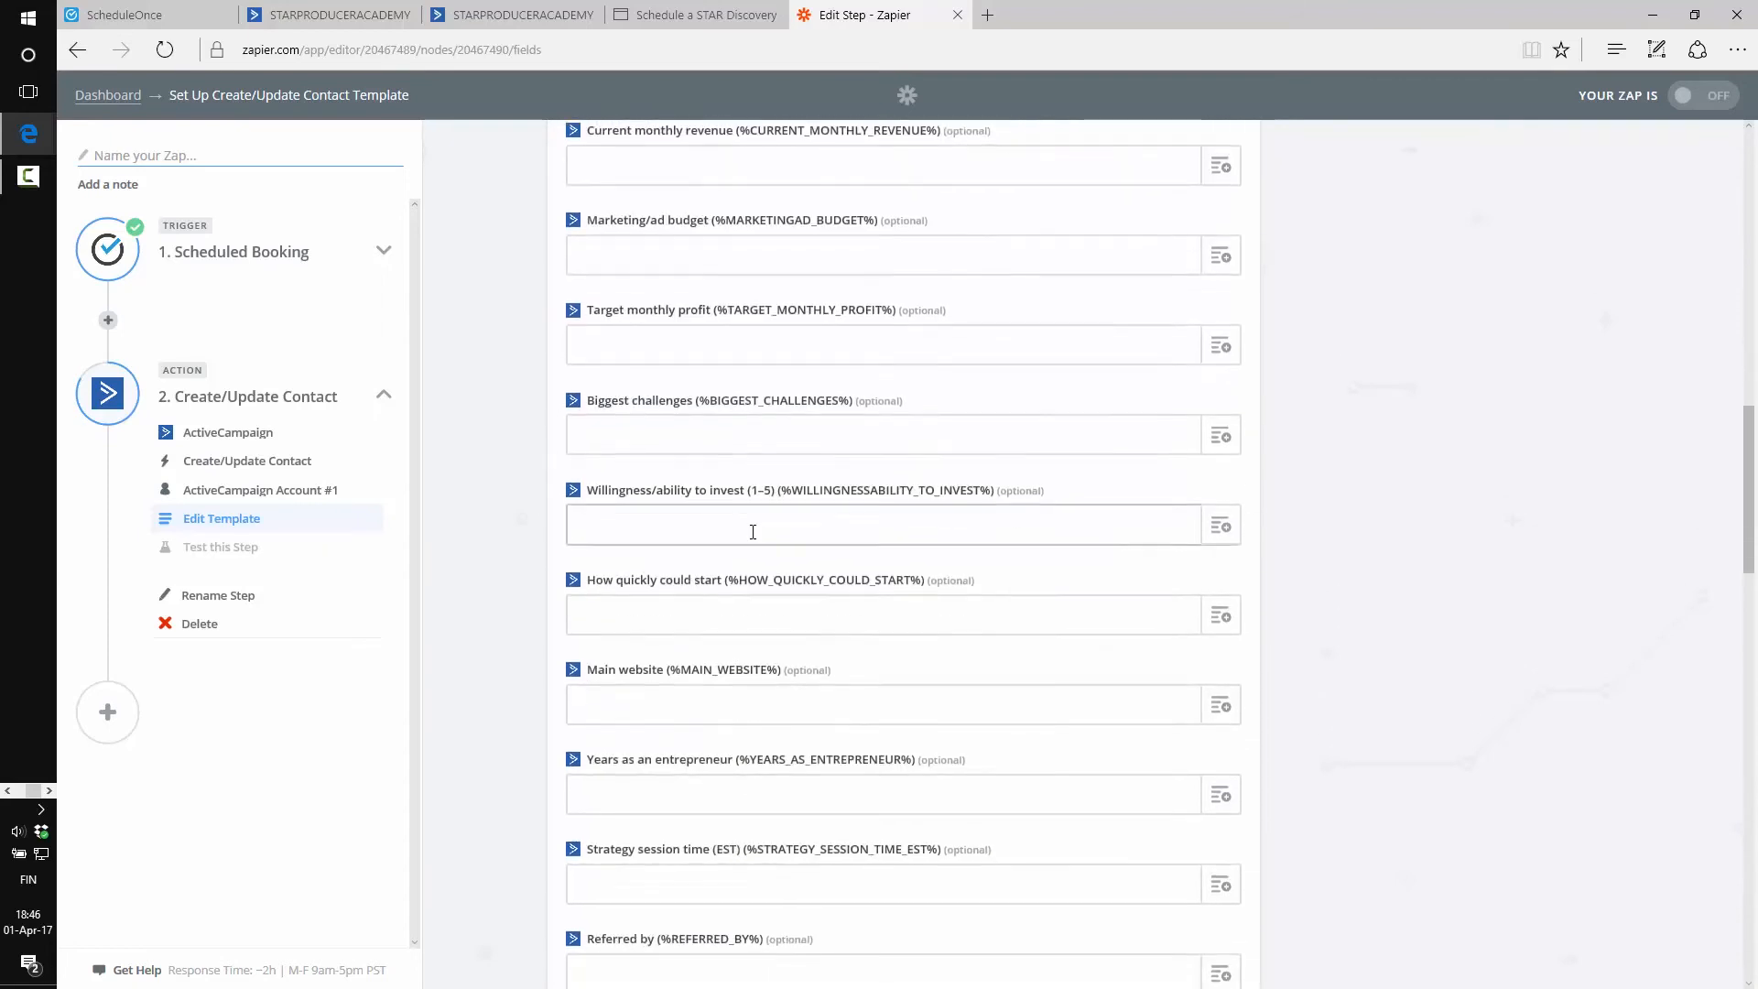
scroll(753, 516, down, 3)
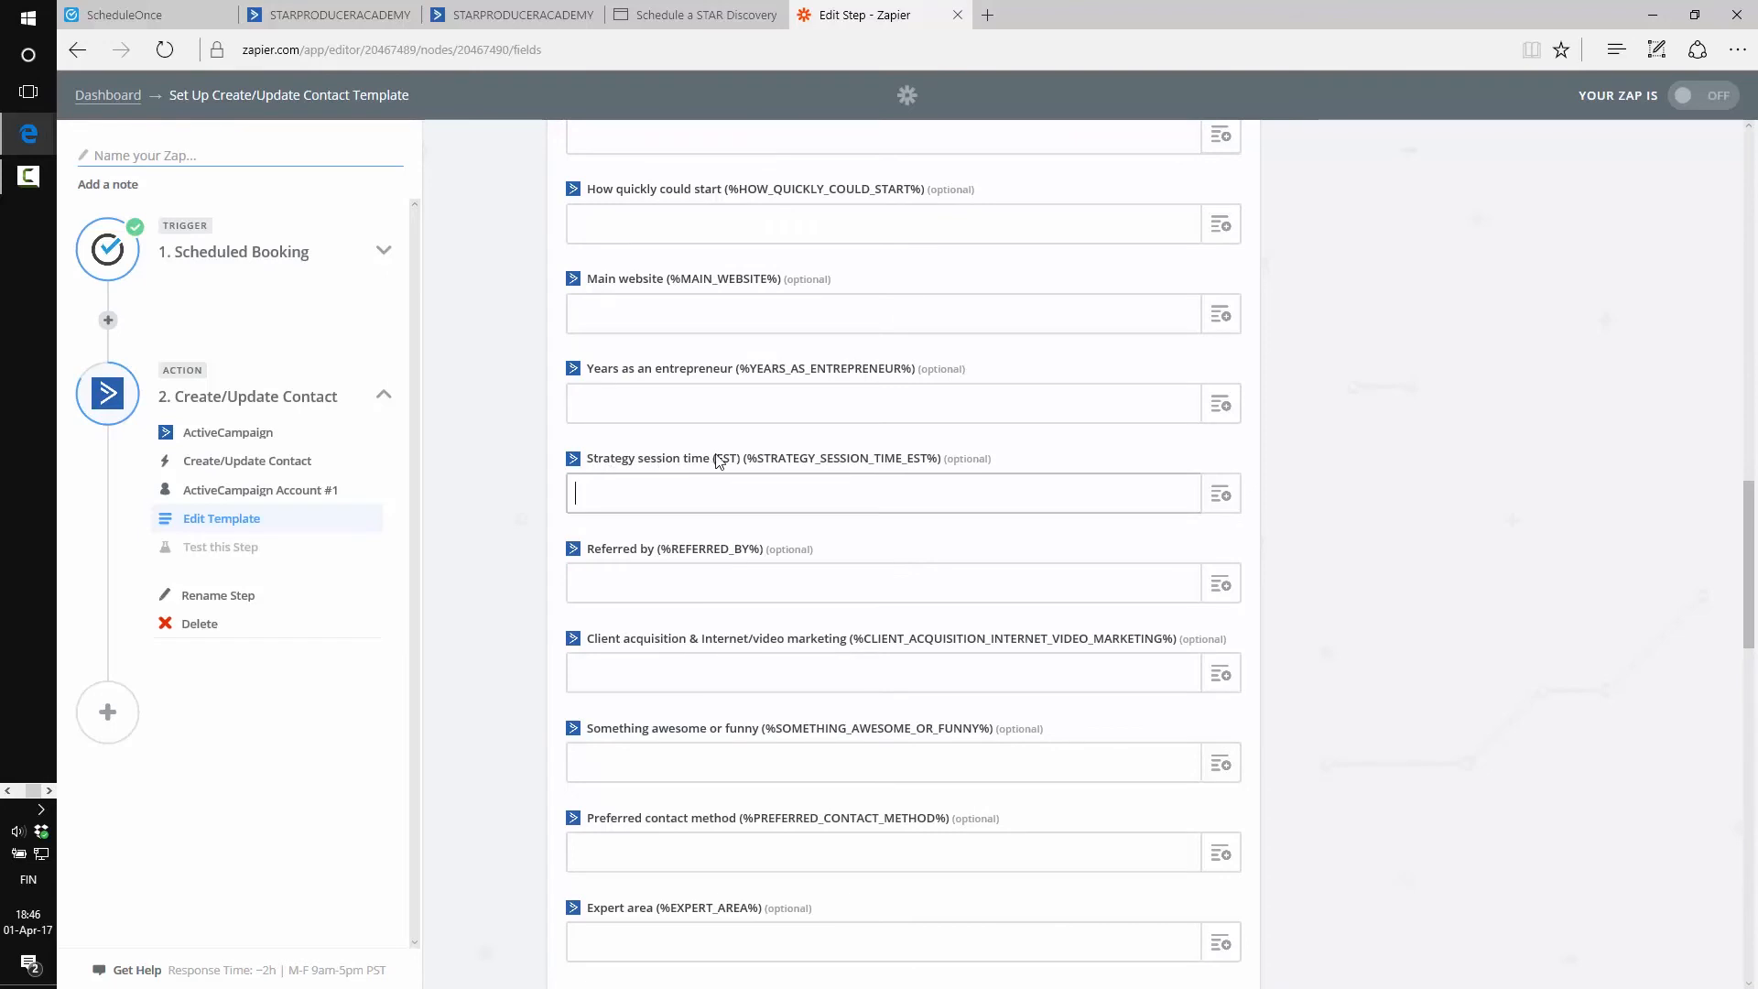
click(1223, 495)
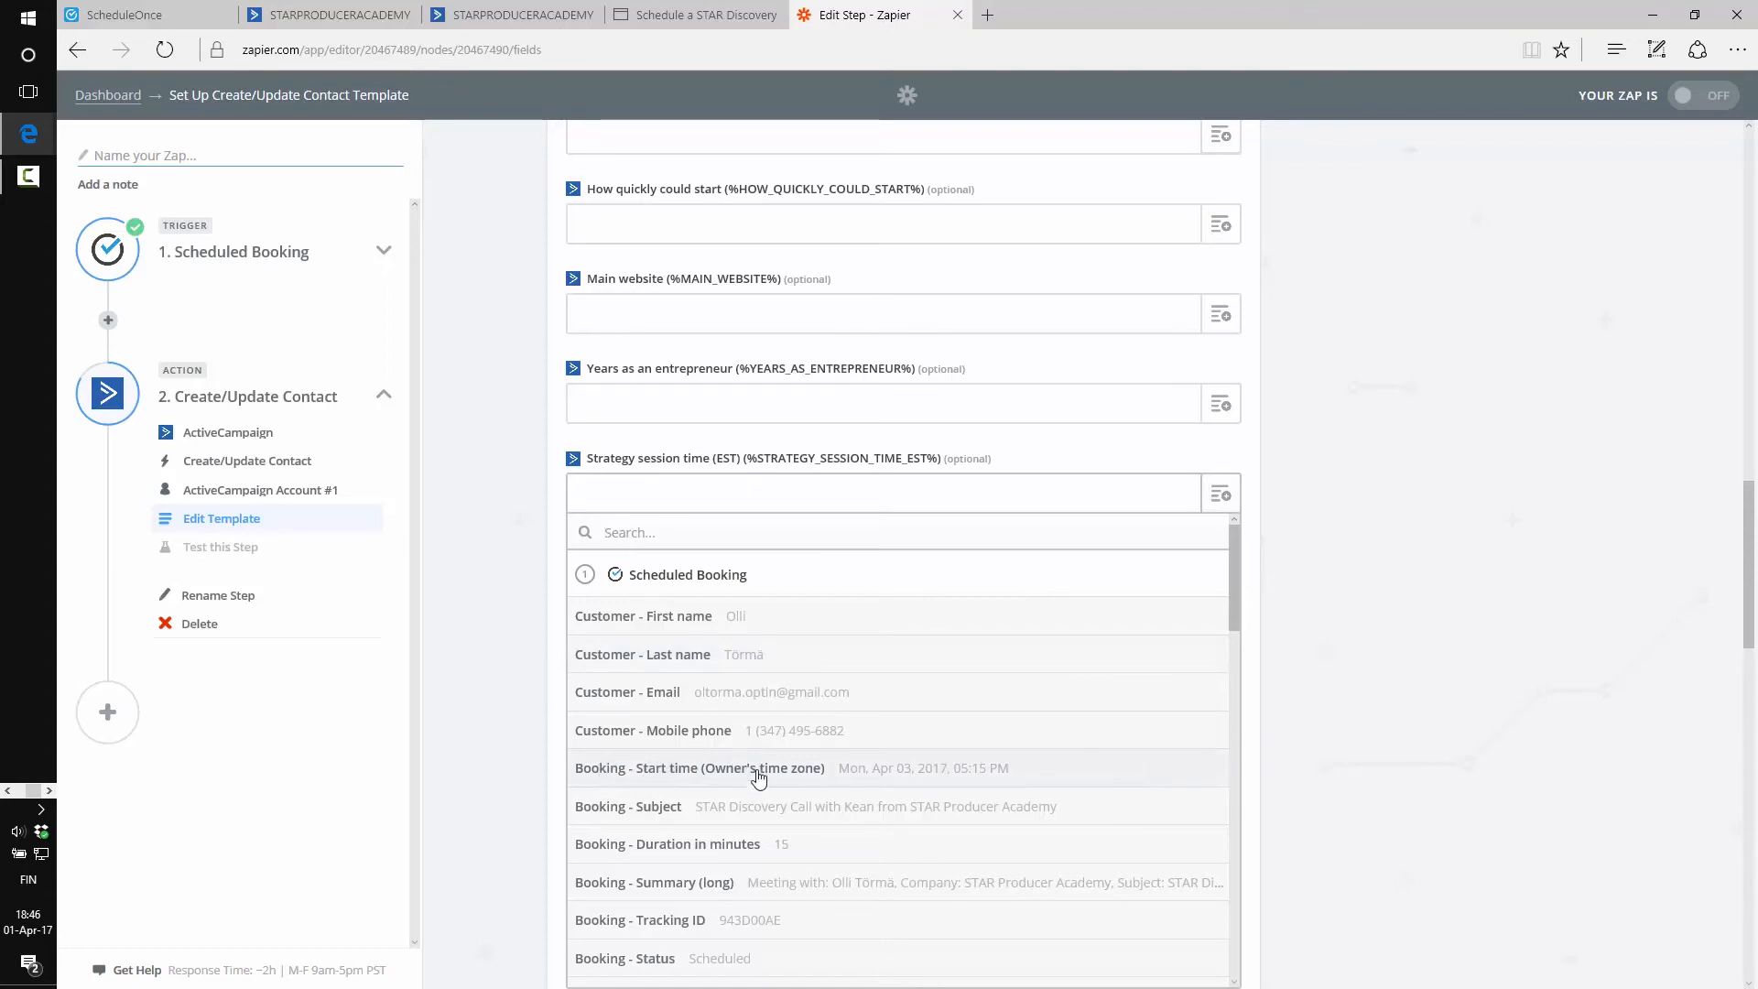
click(855, 779)
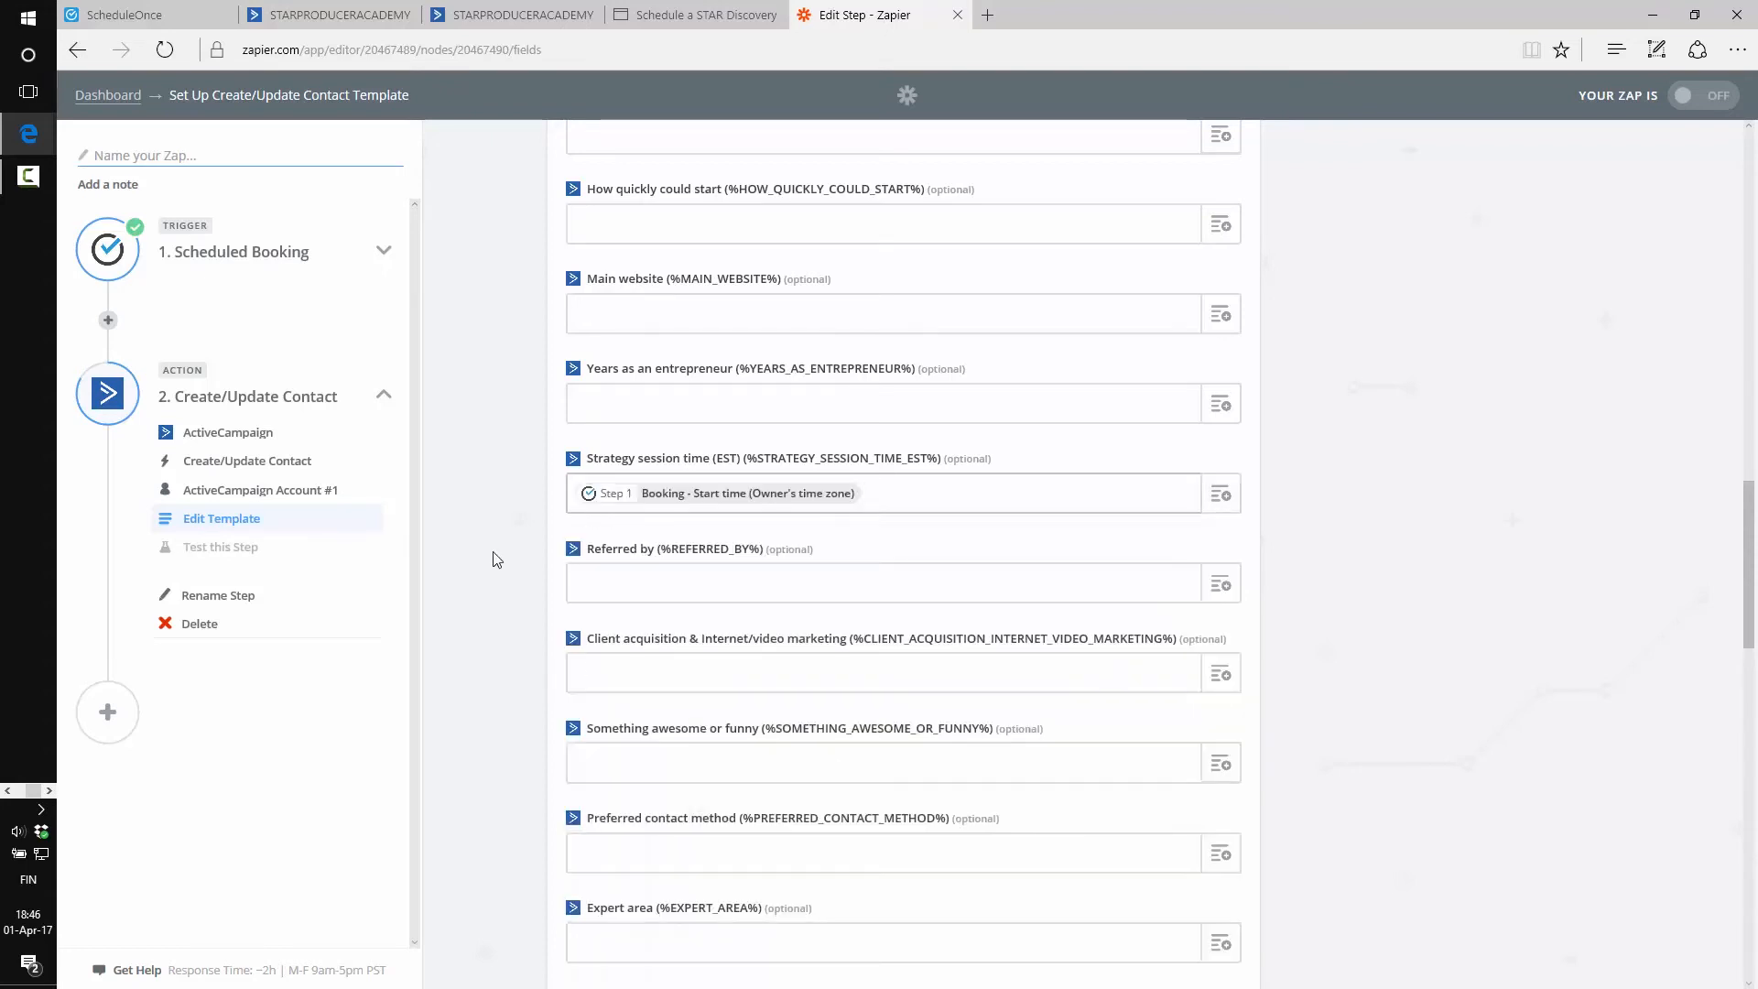
scroll(502, 533, down, 14)
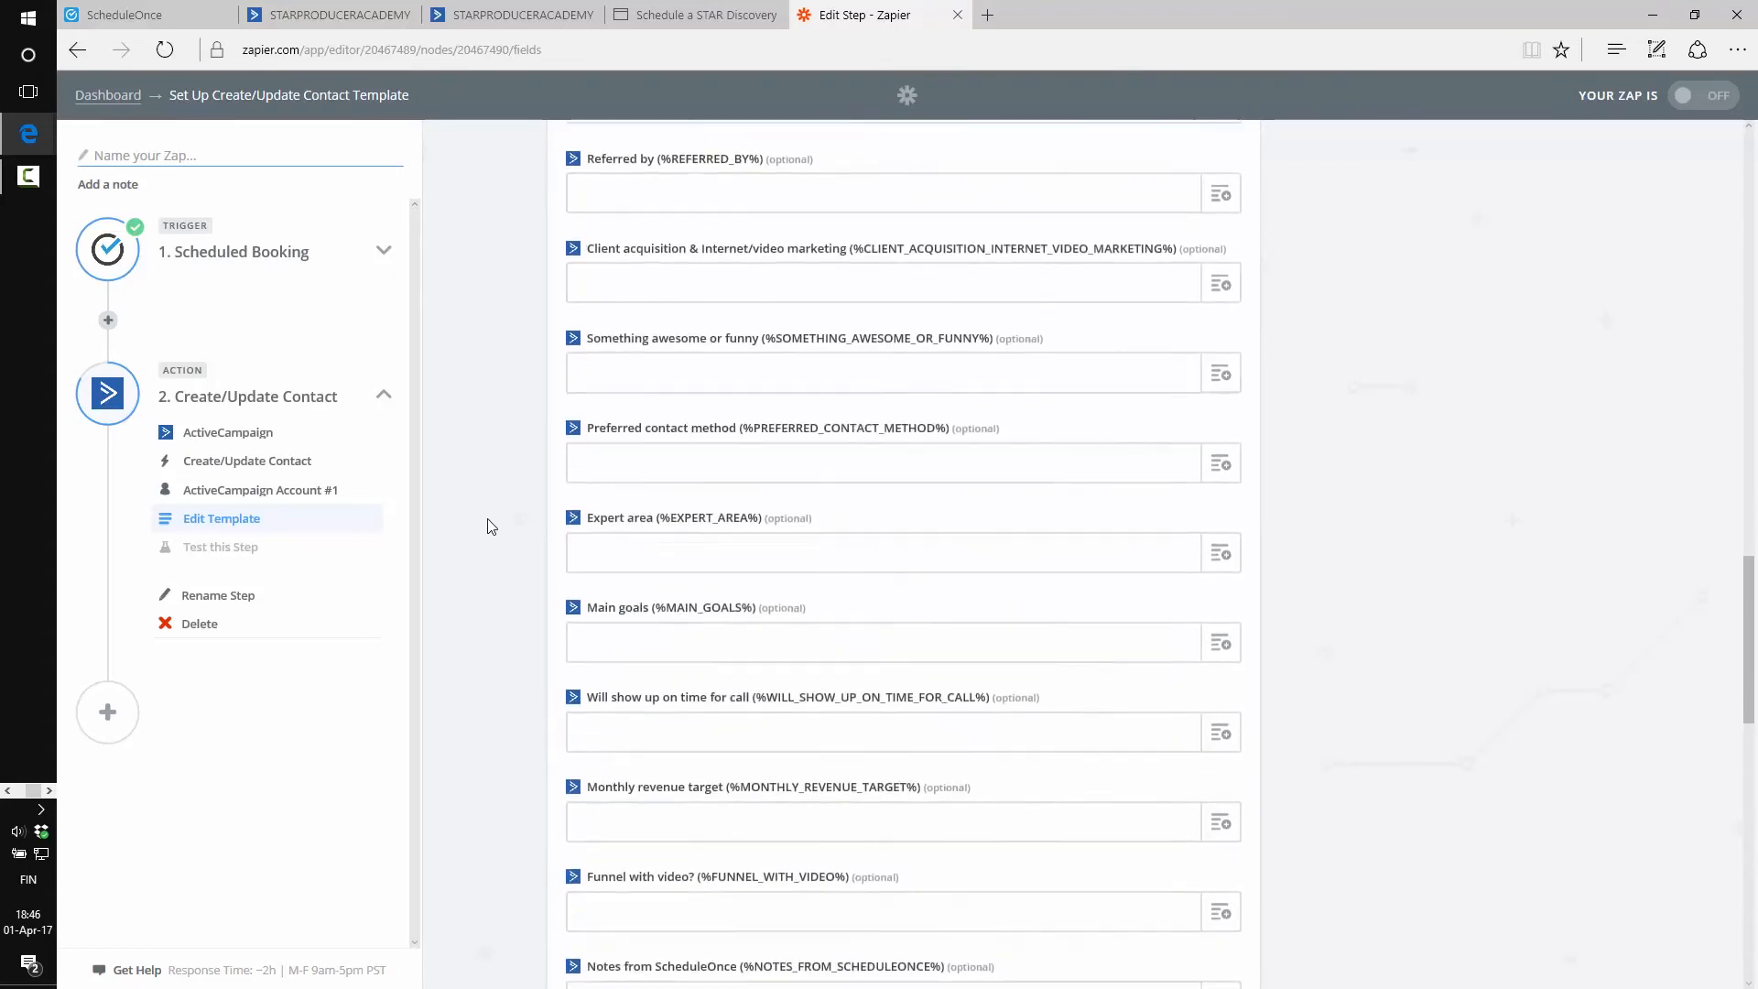
scroll(471, 492, down, 5)
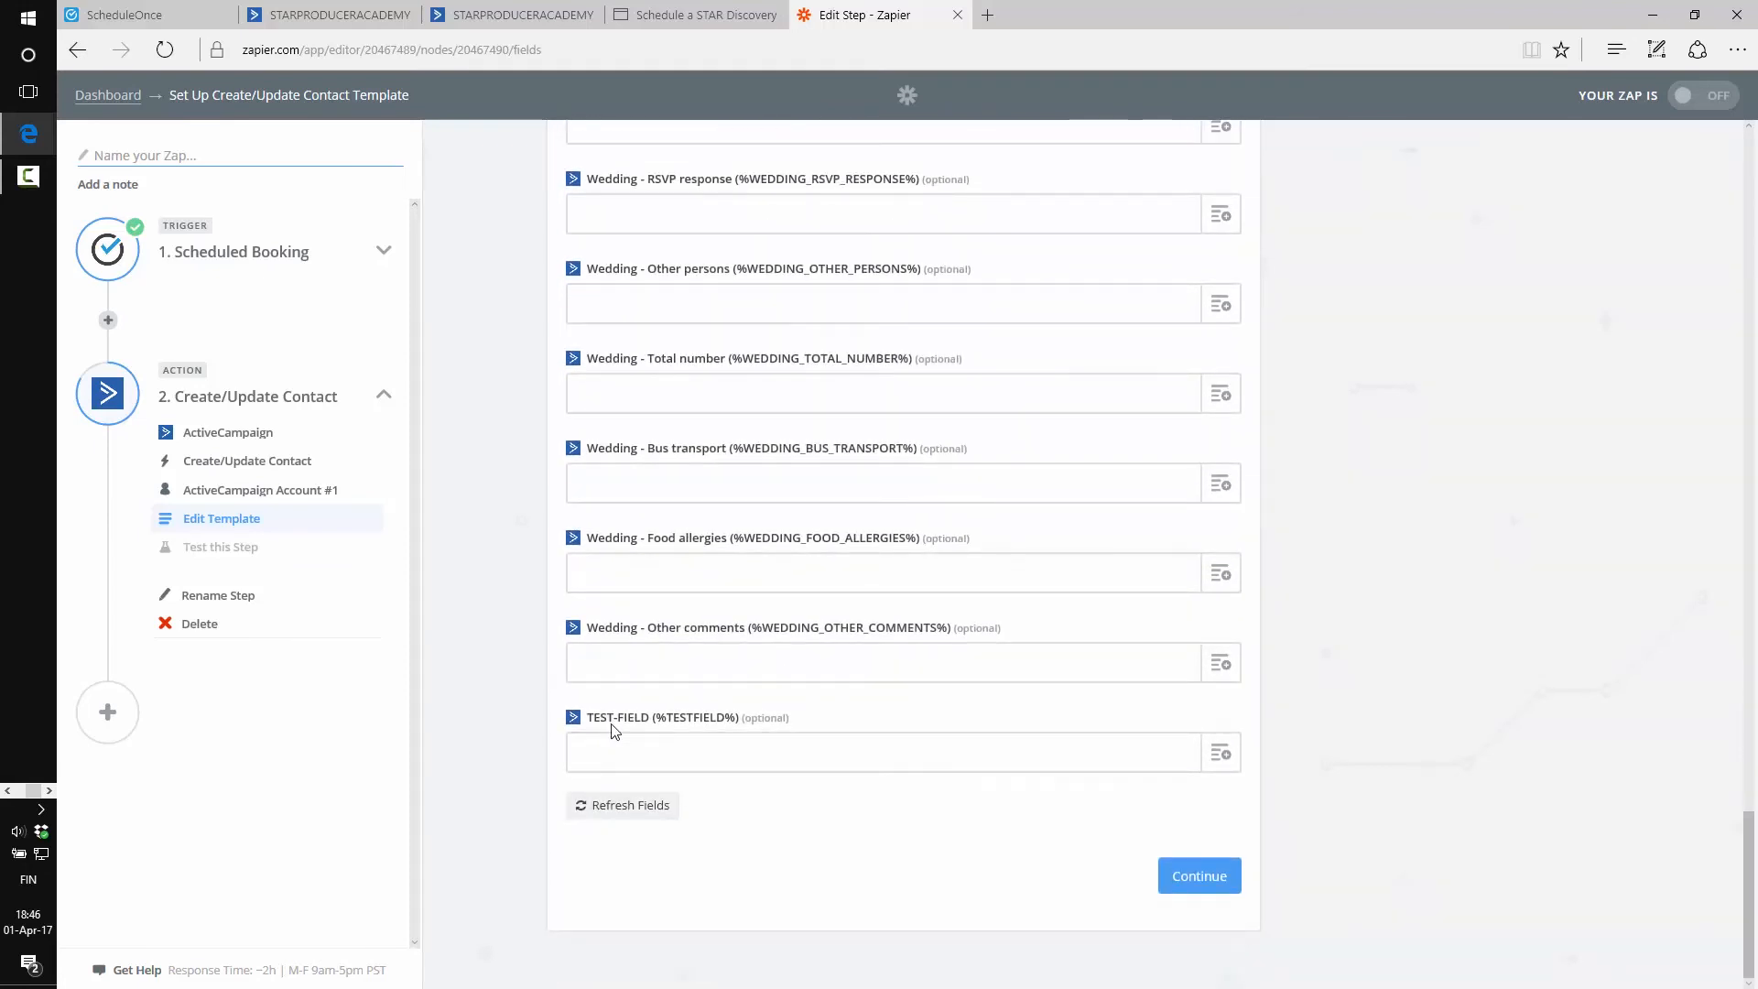
scroll(538, 587, up, 2)
scroll(538, 582, up, 7)
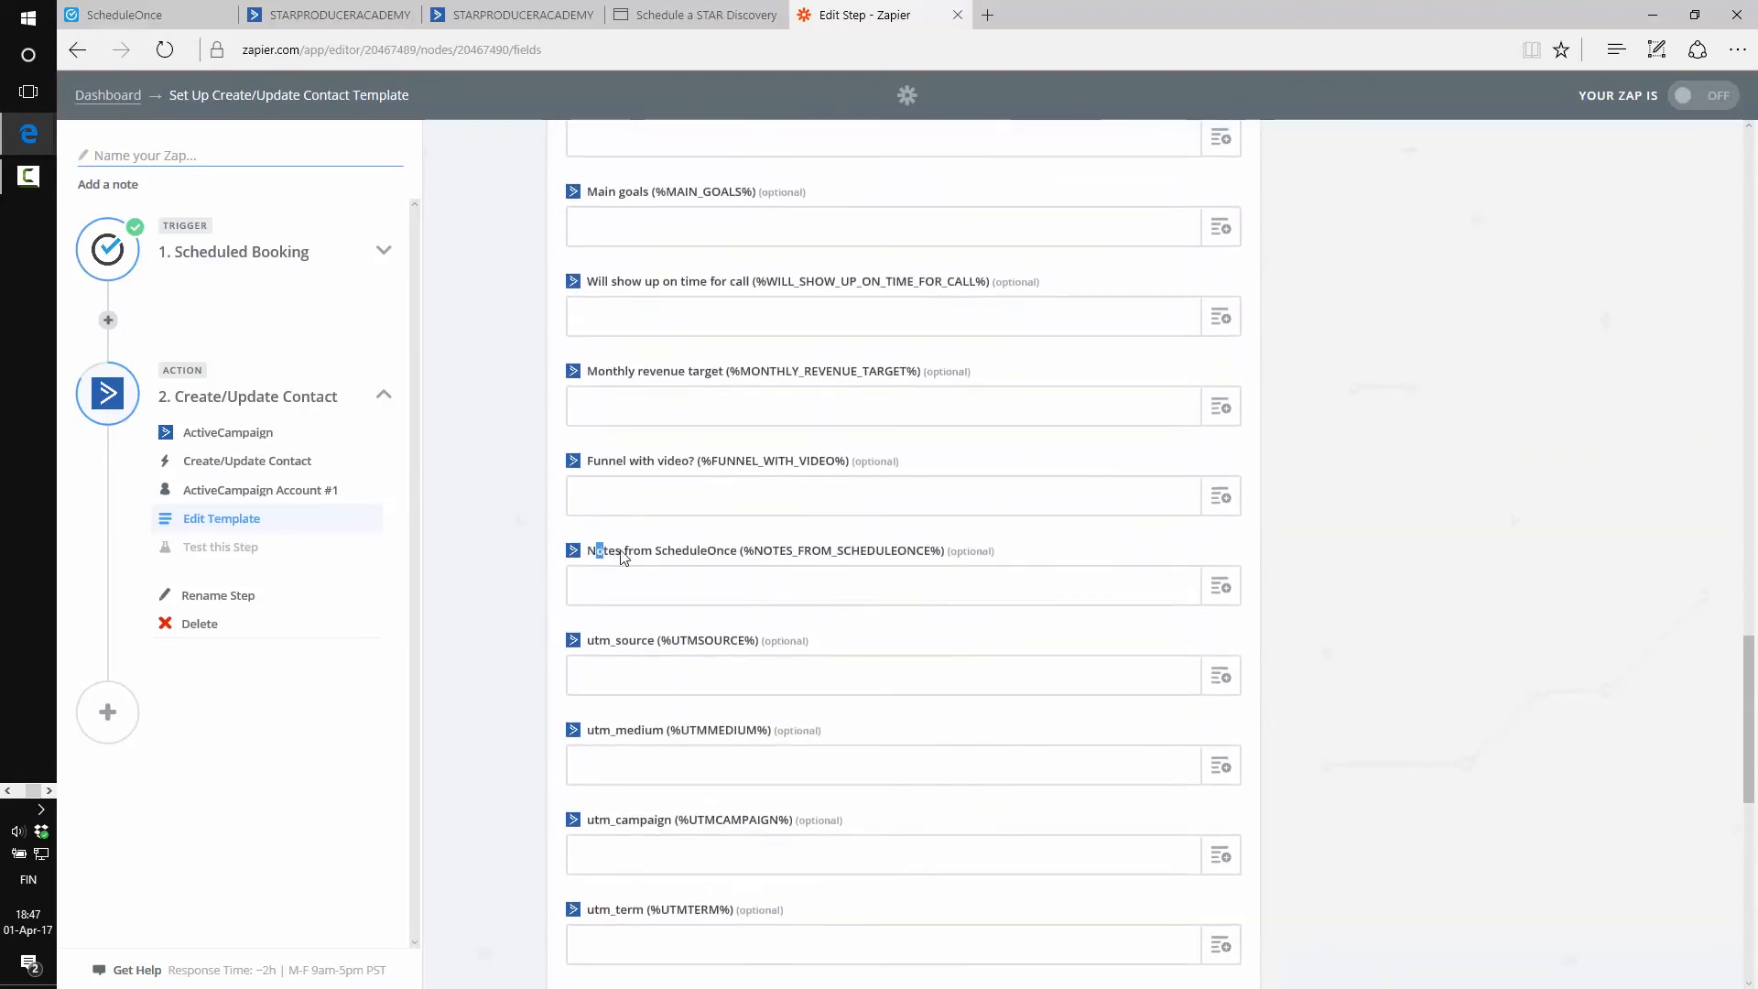
Locate the Notes from ScheduleOnce field and check the booking form's note question
drag(737, 562, 587, 553)
click(690, 592)
click(656, 11)
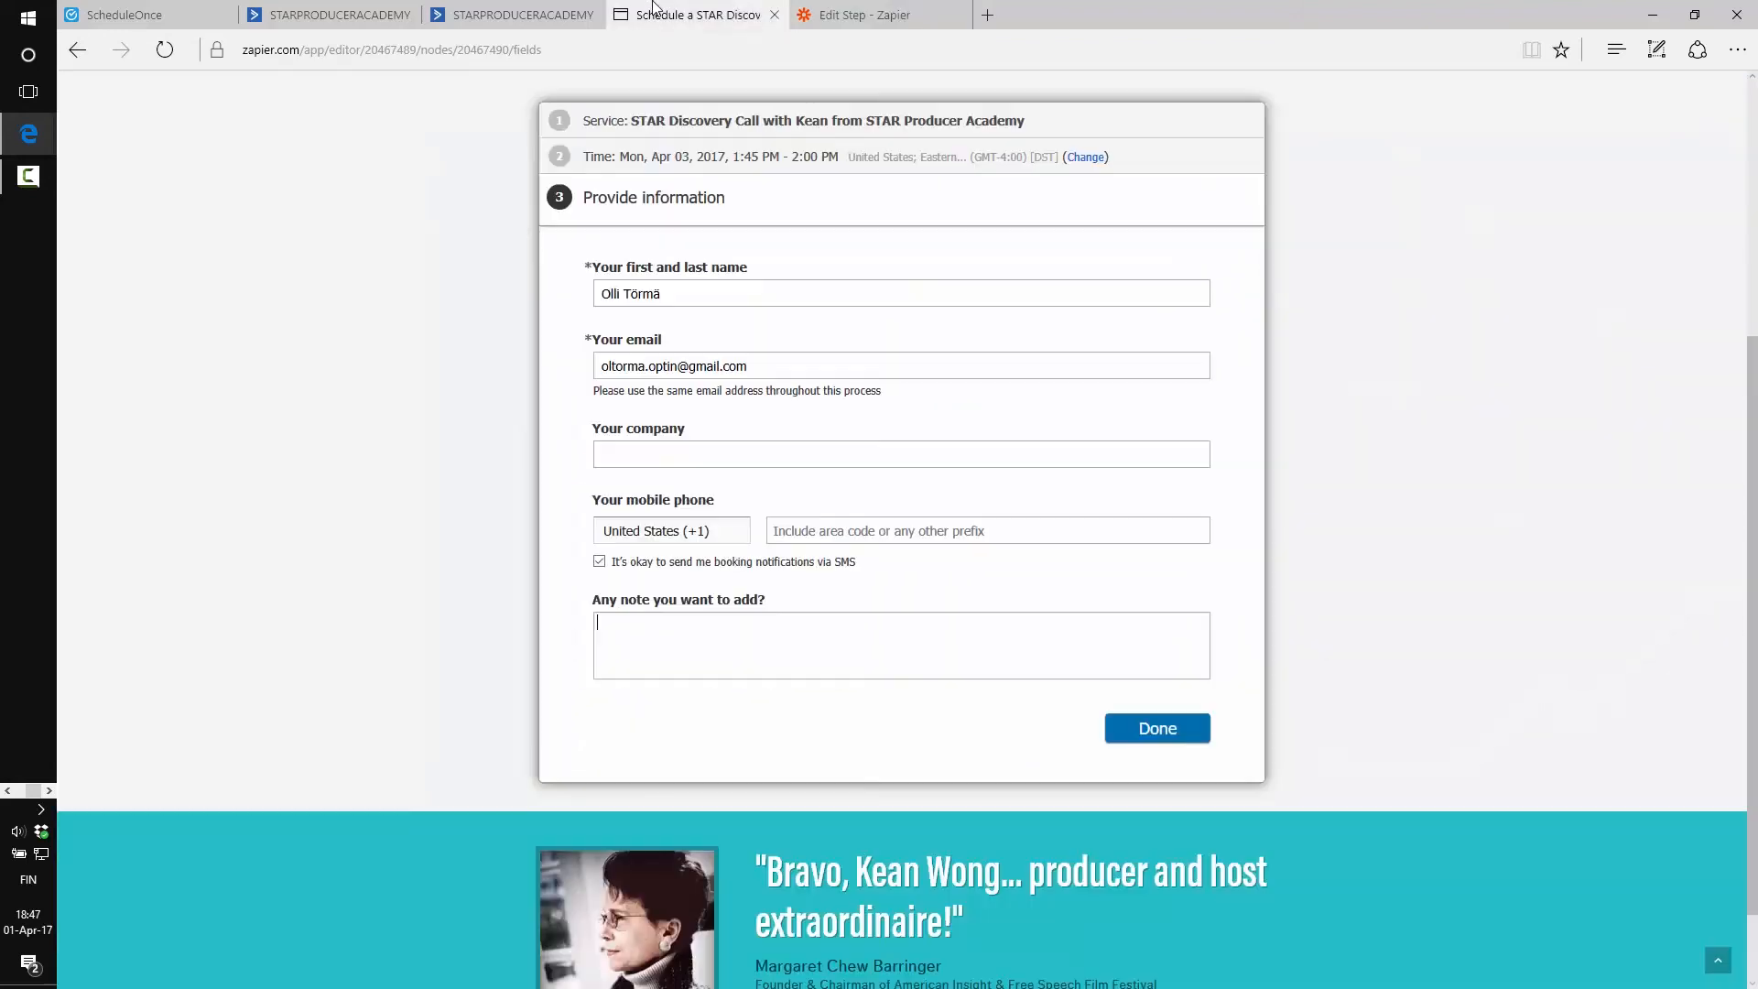
key(ctrl+Tab)
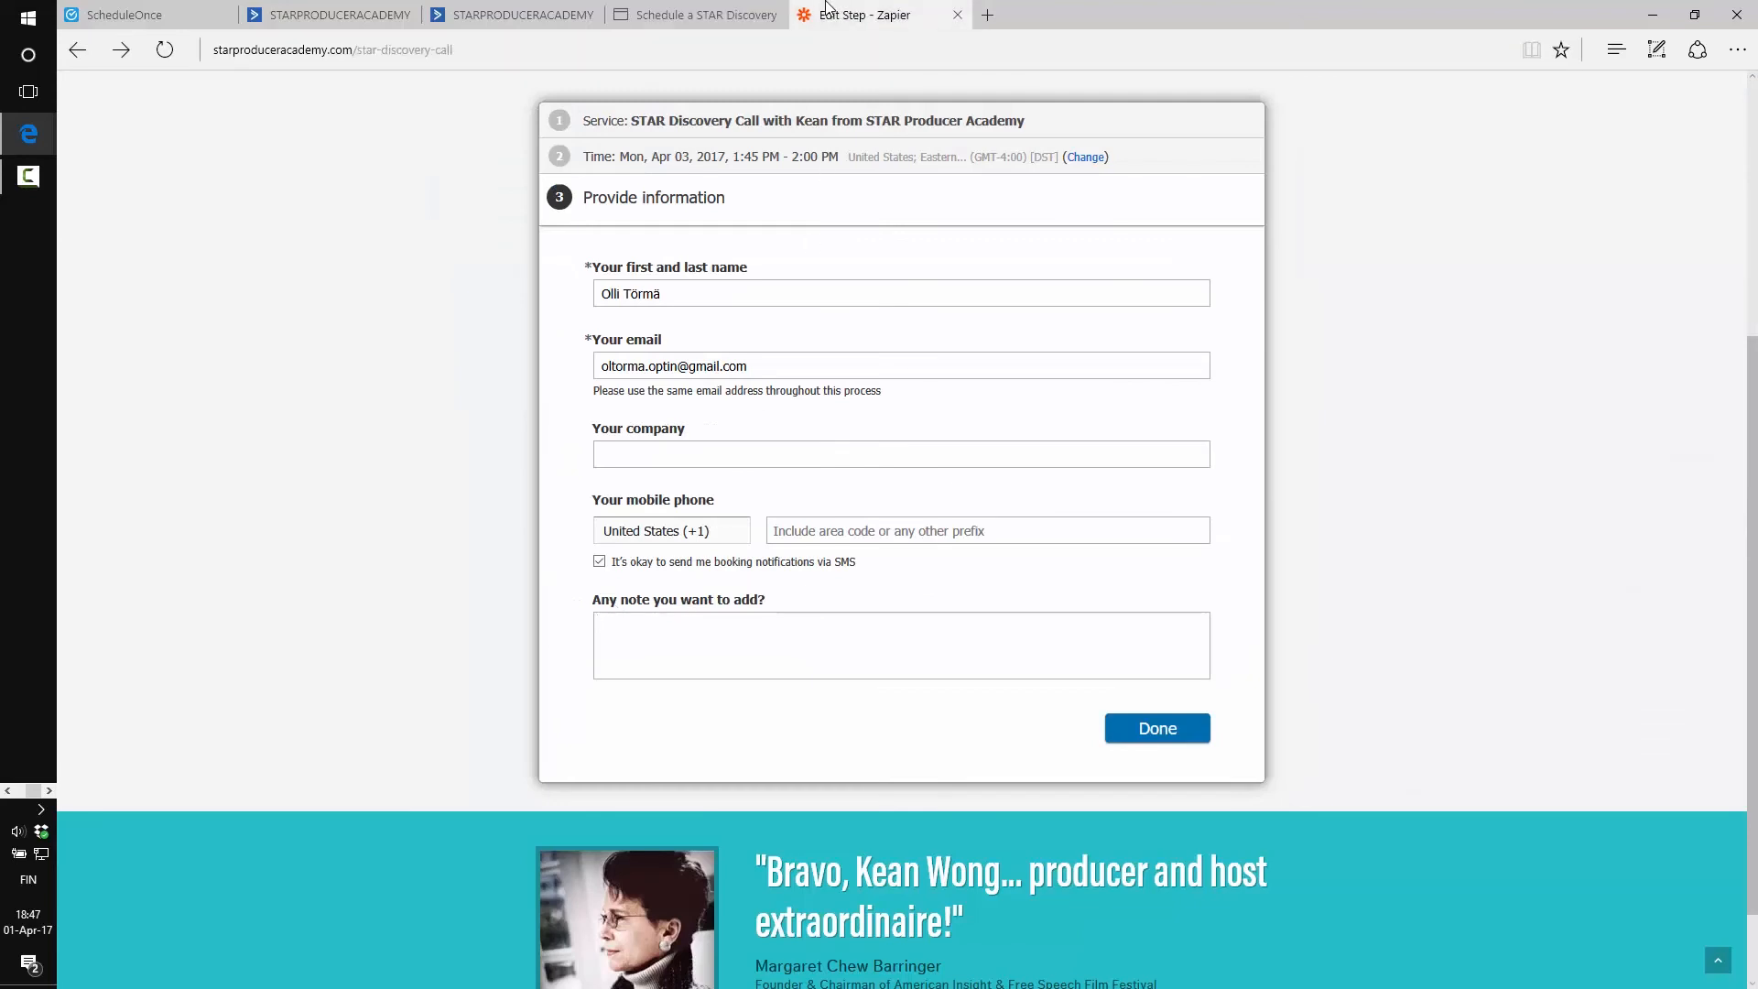
Map Notes from ScheduleOnce to Customer - Note and continue to the test step
click(1214, 597)
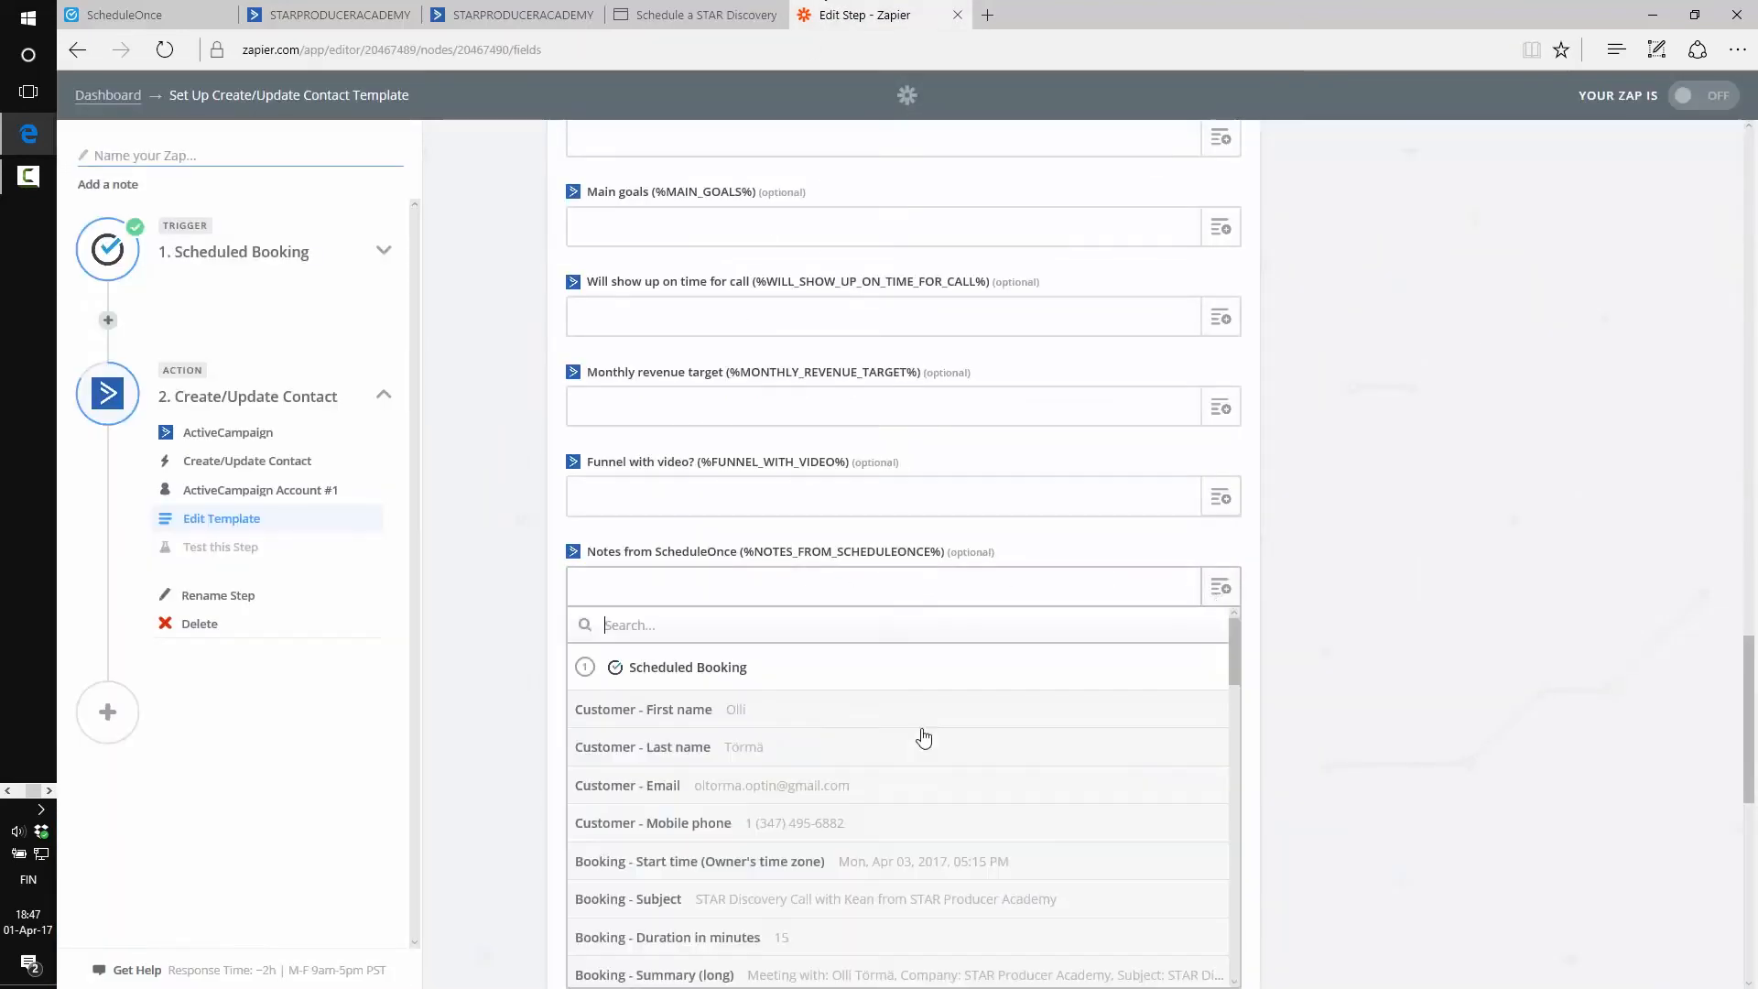
scroll(809, 758, down, 5)
scroll(842, 724, down, 8)
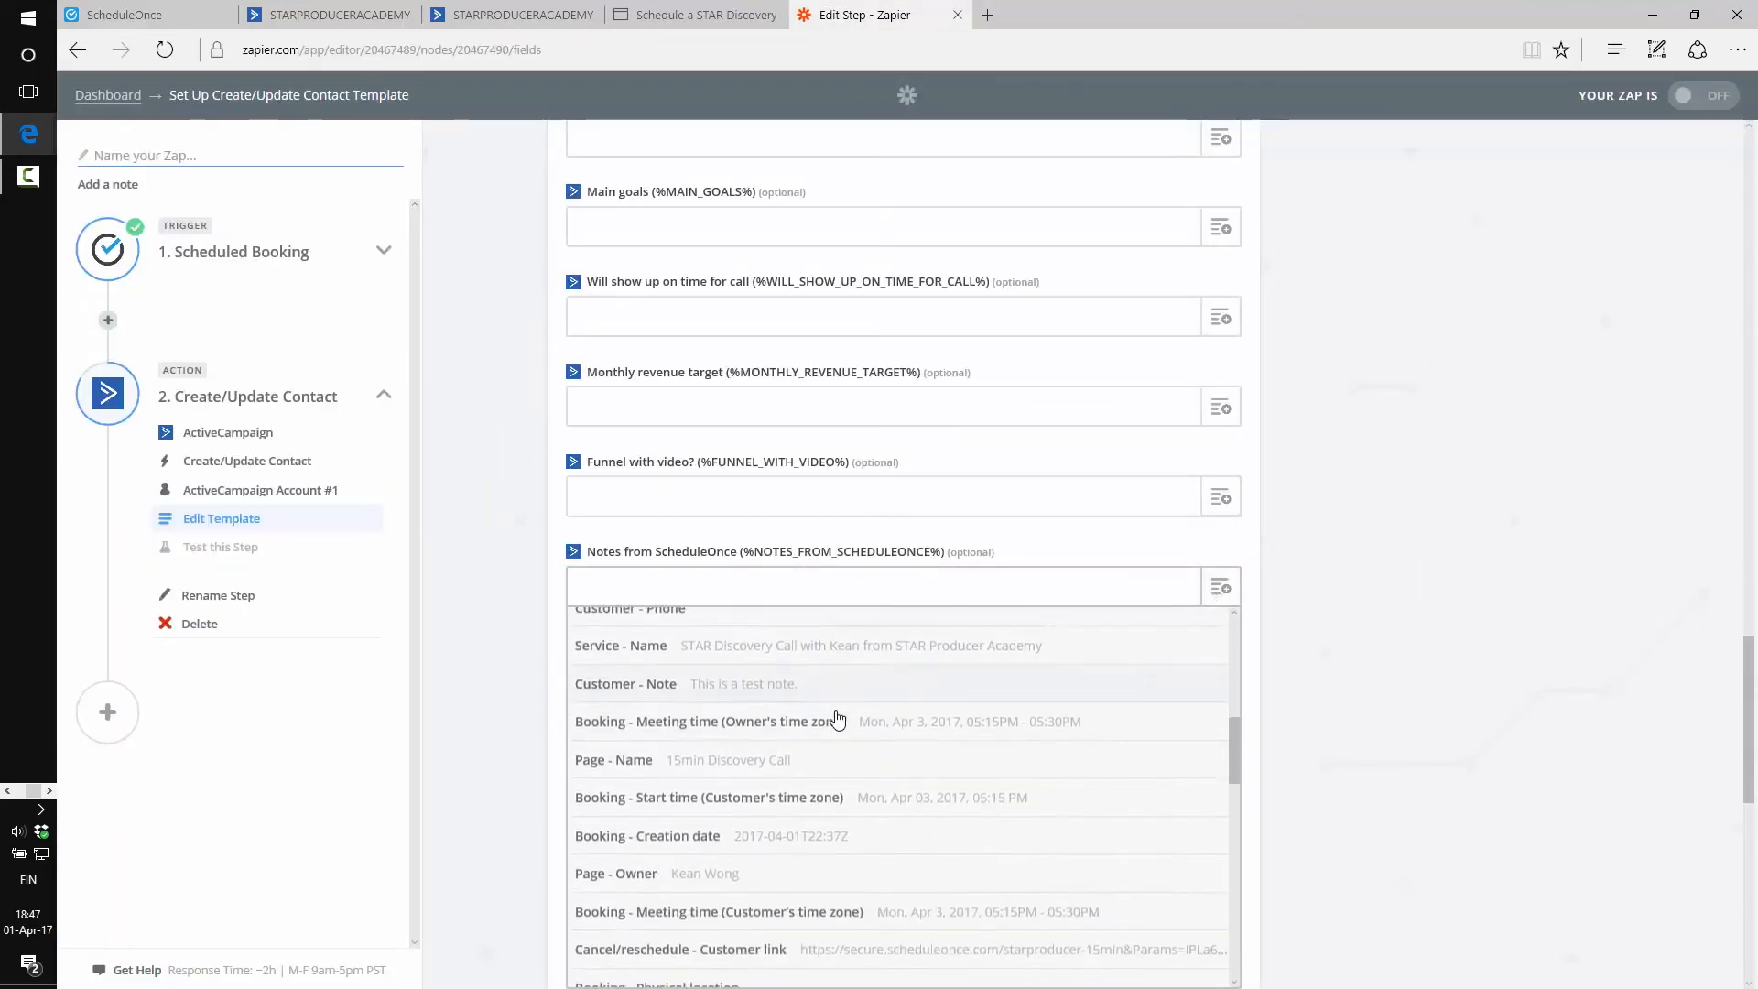
scroll(841, 726, down, 5)
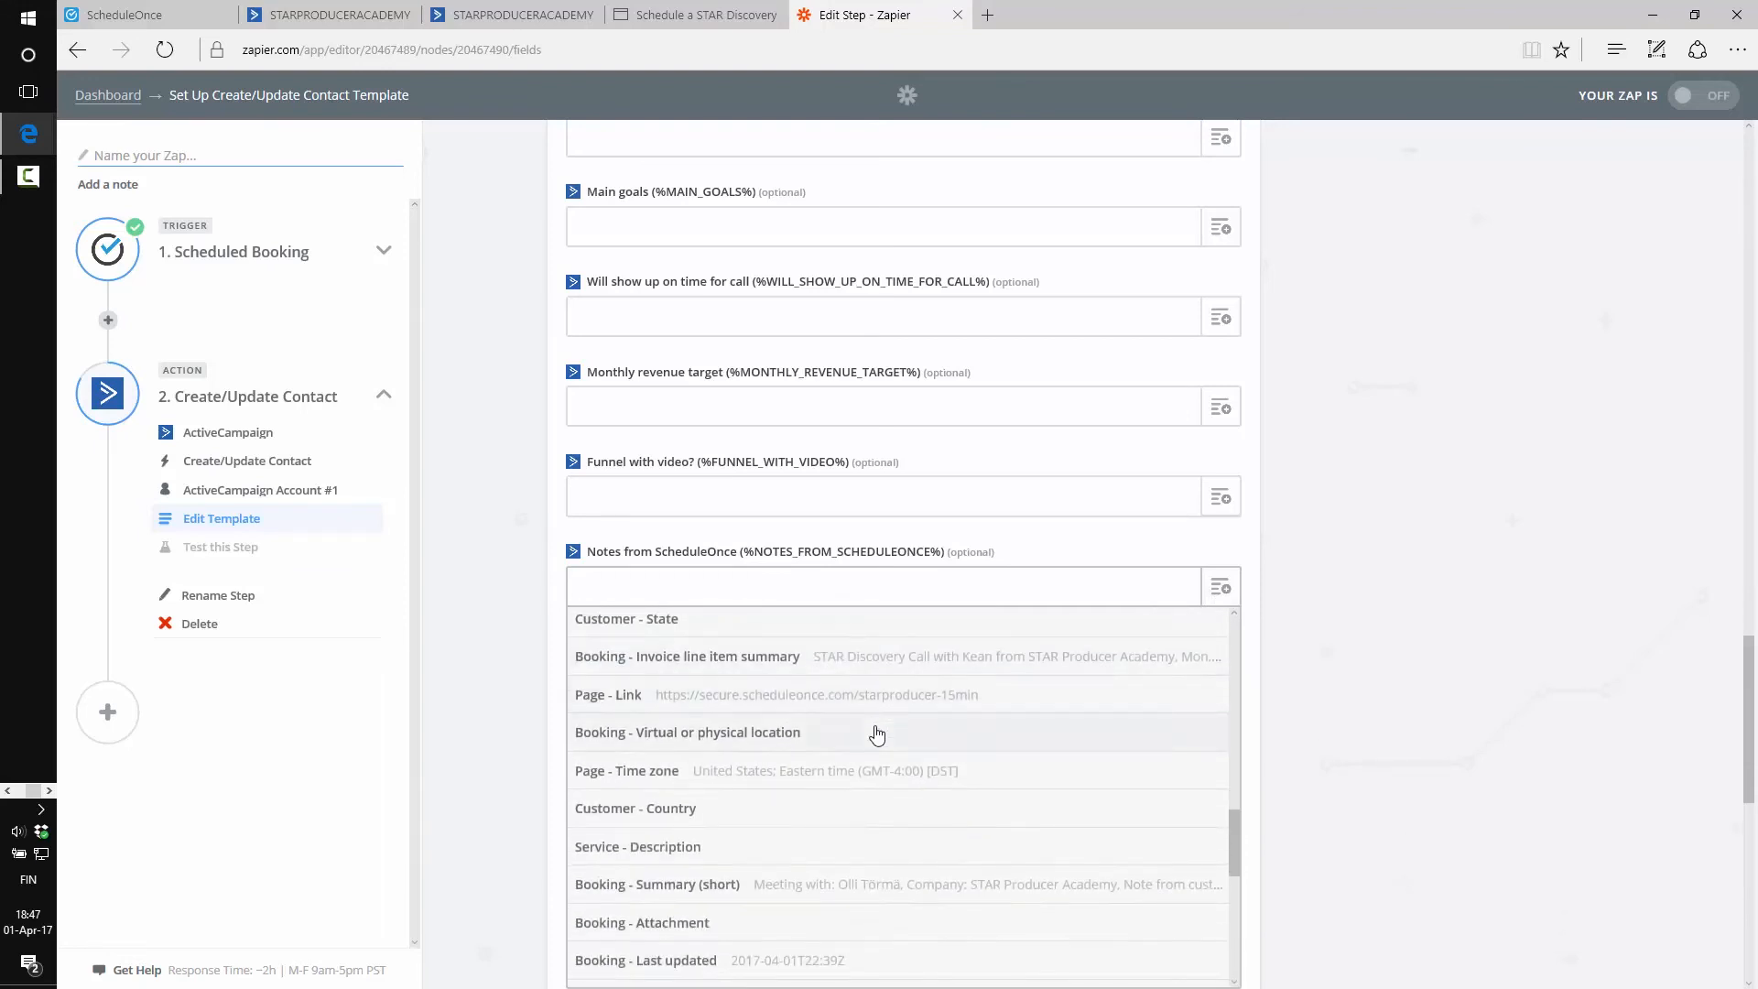
scroll(934, 792, down, 3)
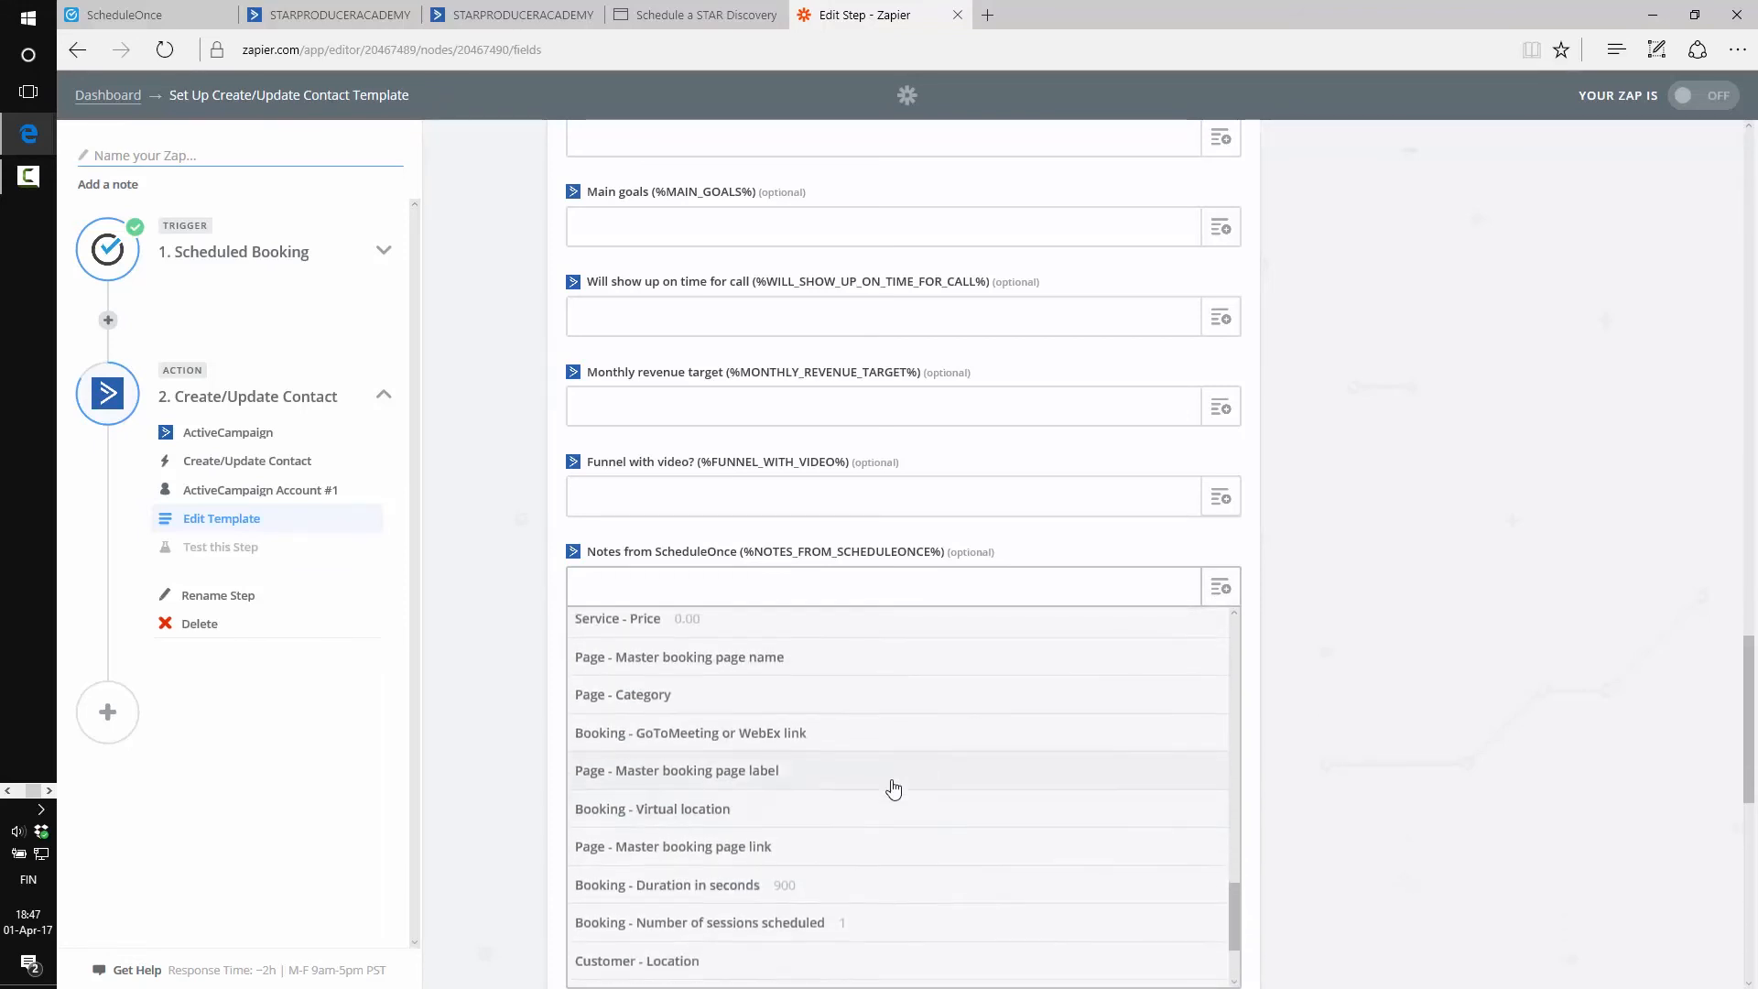
scroll(870, 777, up, 8)
scroll(877, 777, up, 6)
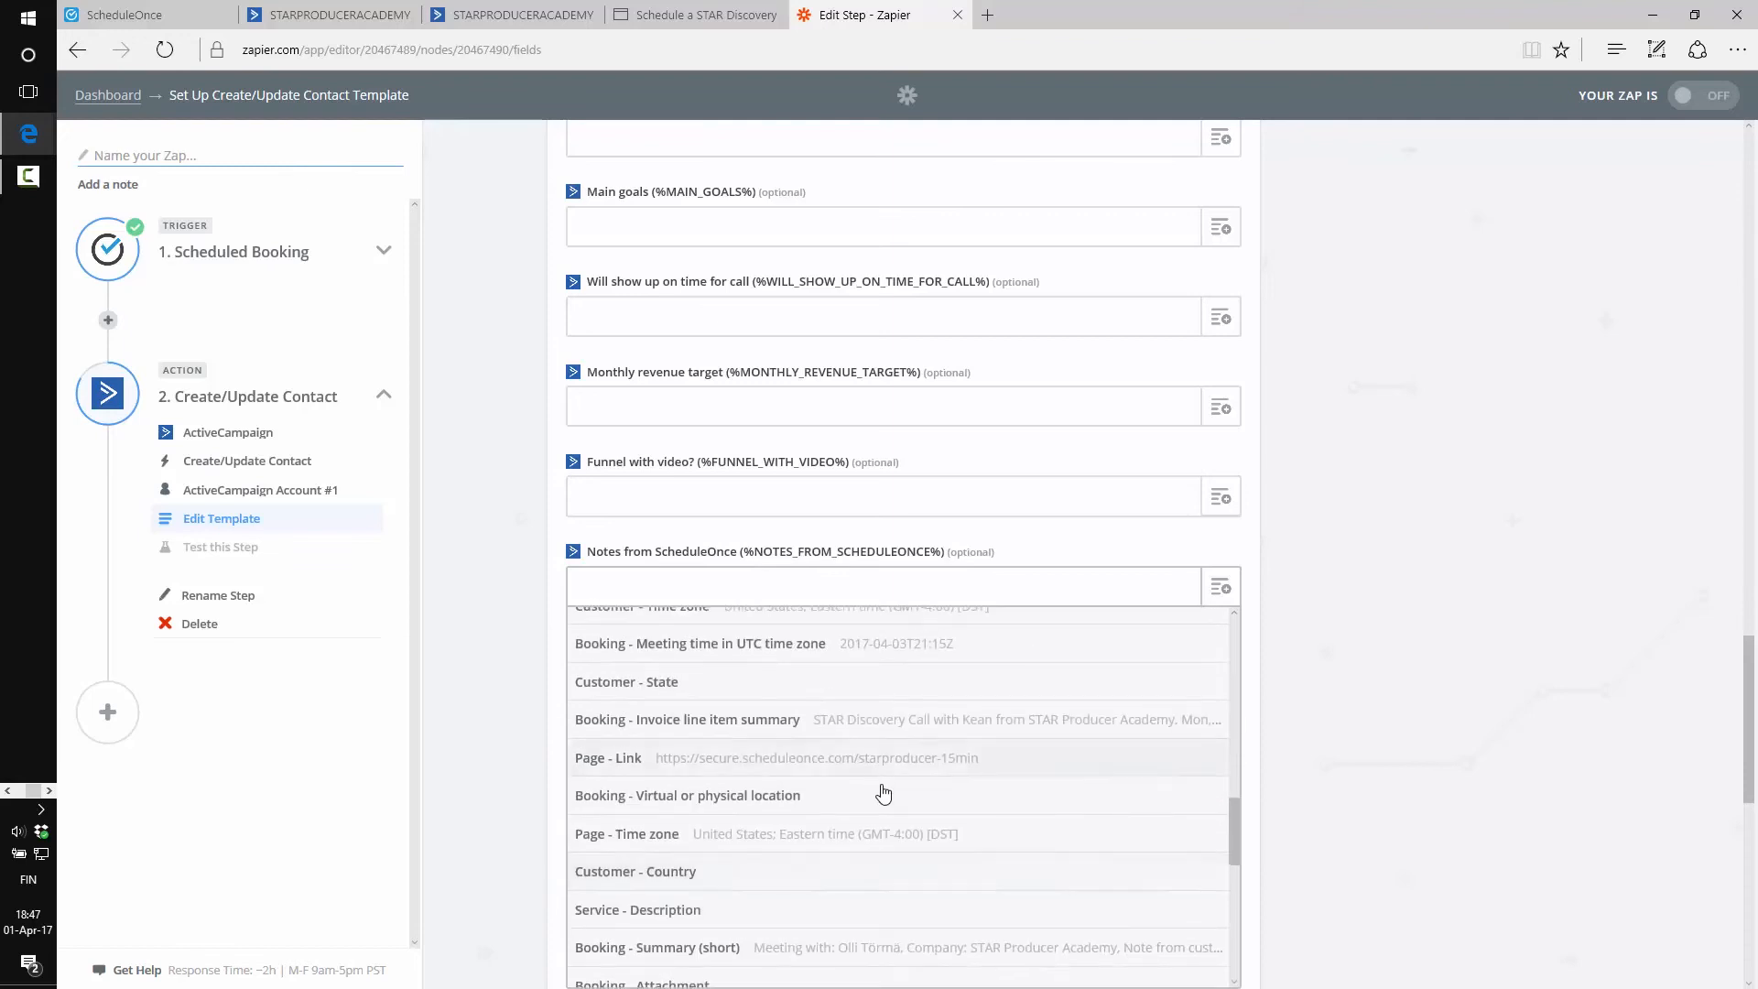
scroll(878, 835, up, 3)
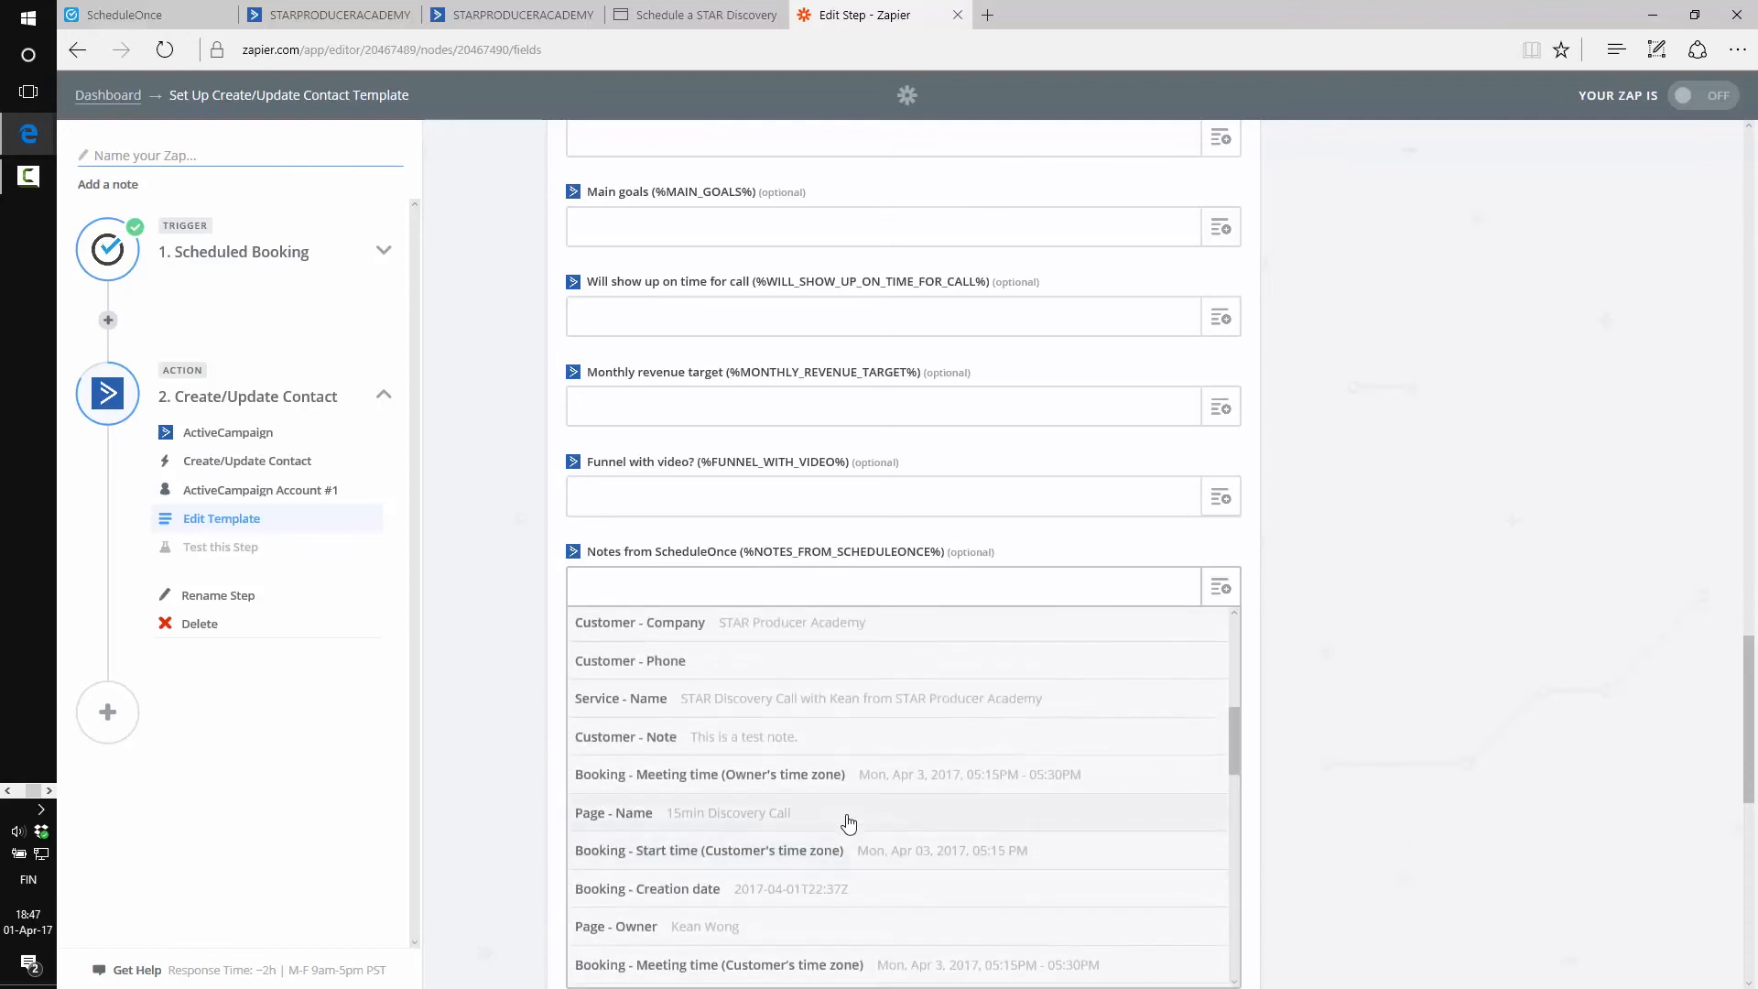
click(735, 748)
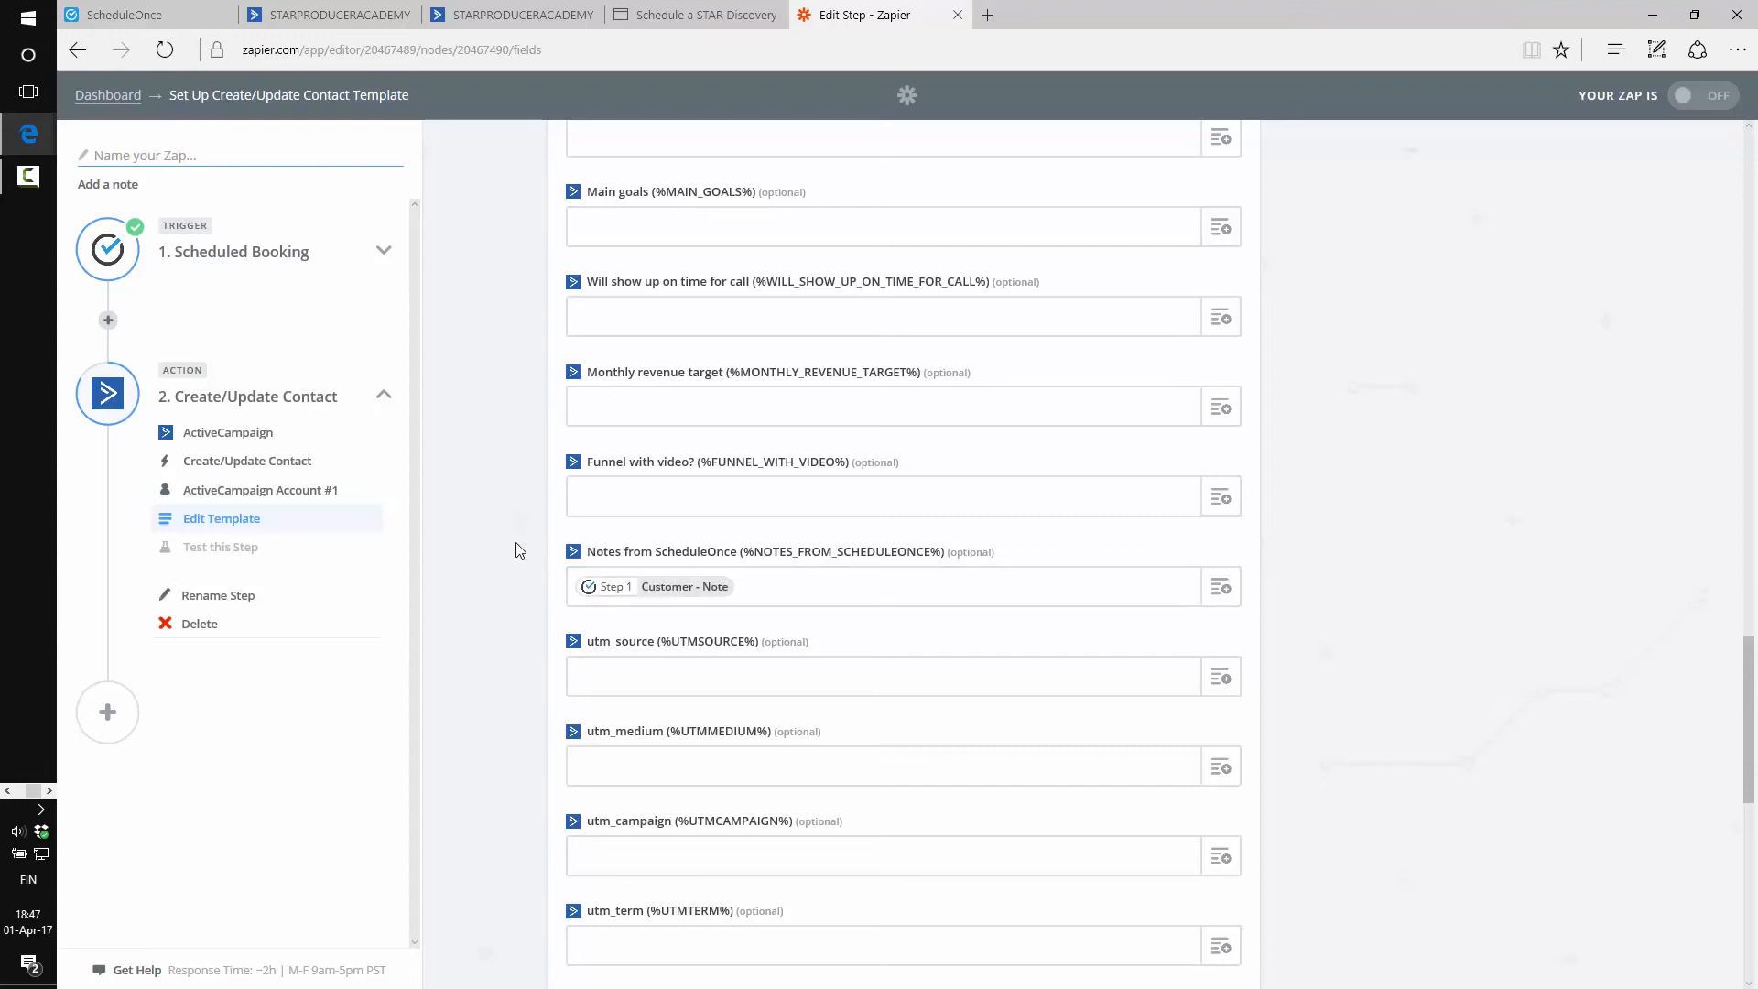
scroll(498, 524, down, 15)
click(1217, 877)
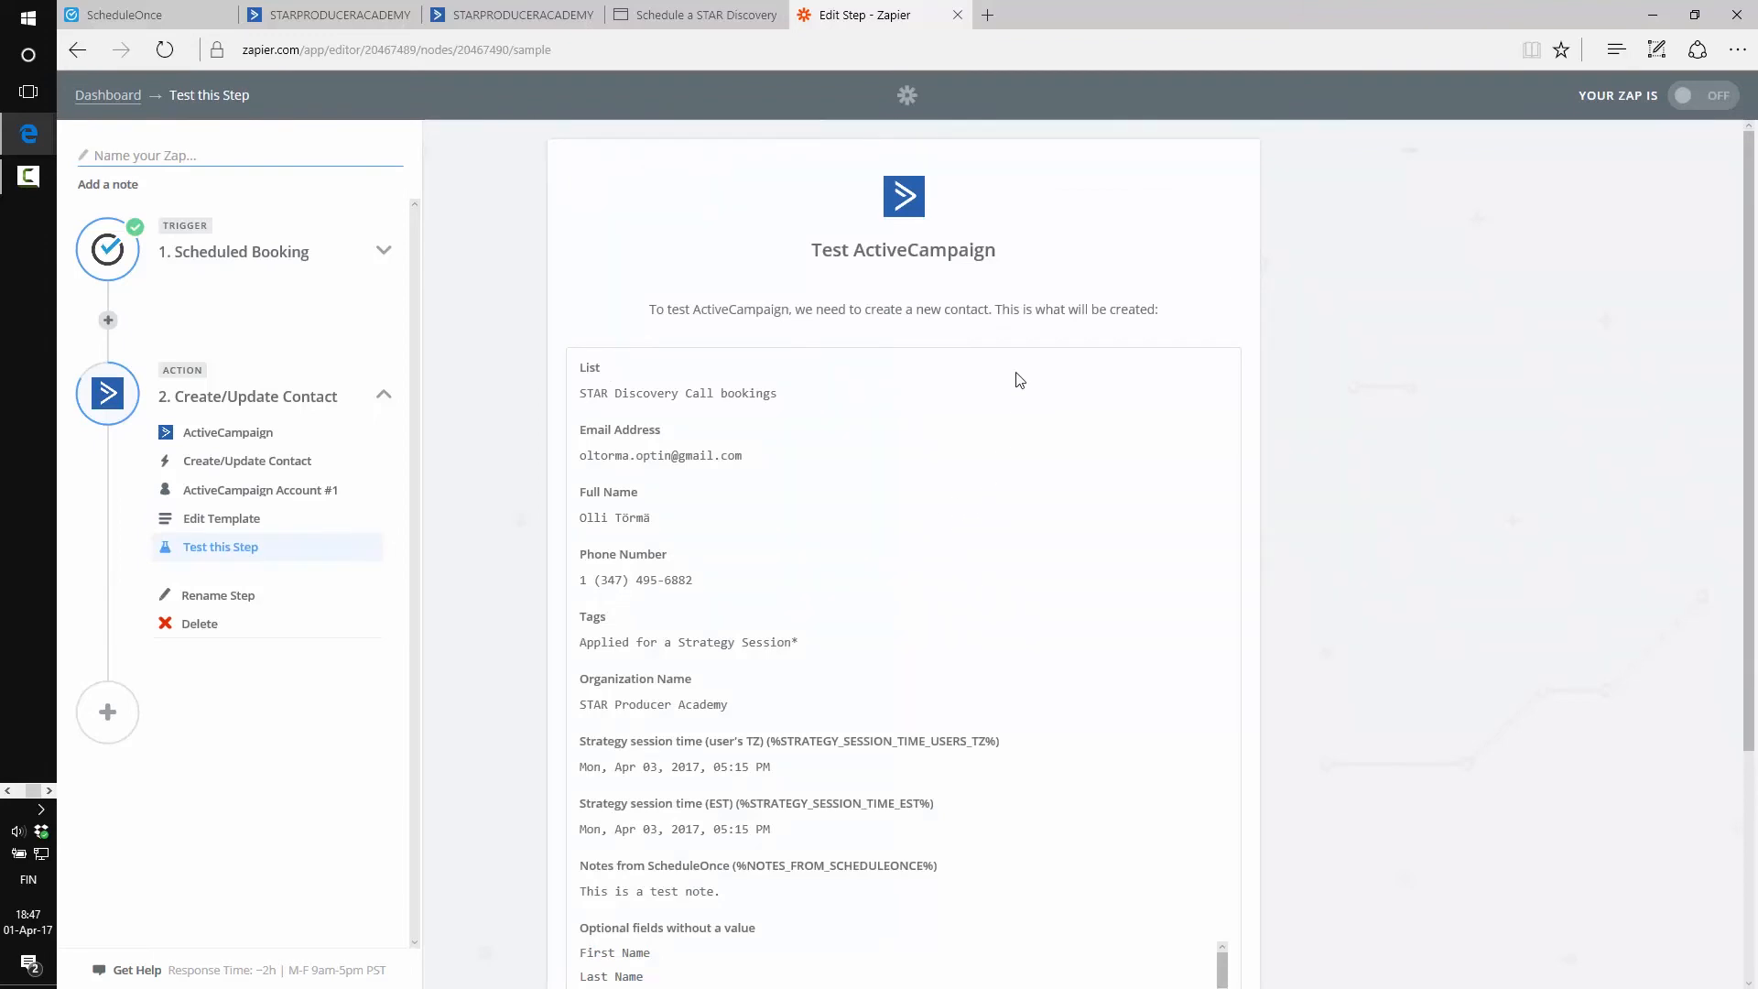
Check the ActiveCampaign contacts search before running the test
click(495, 15)
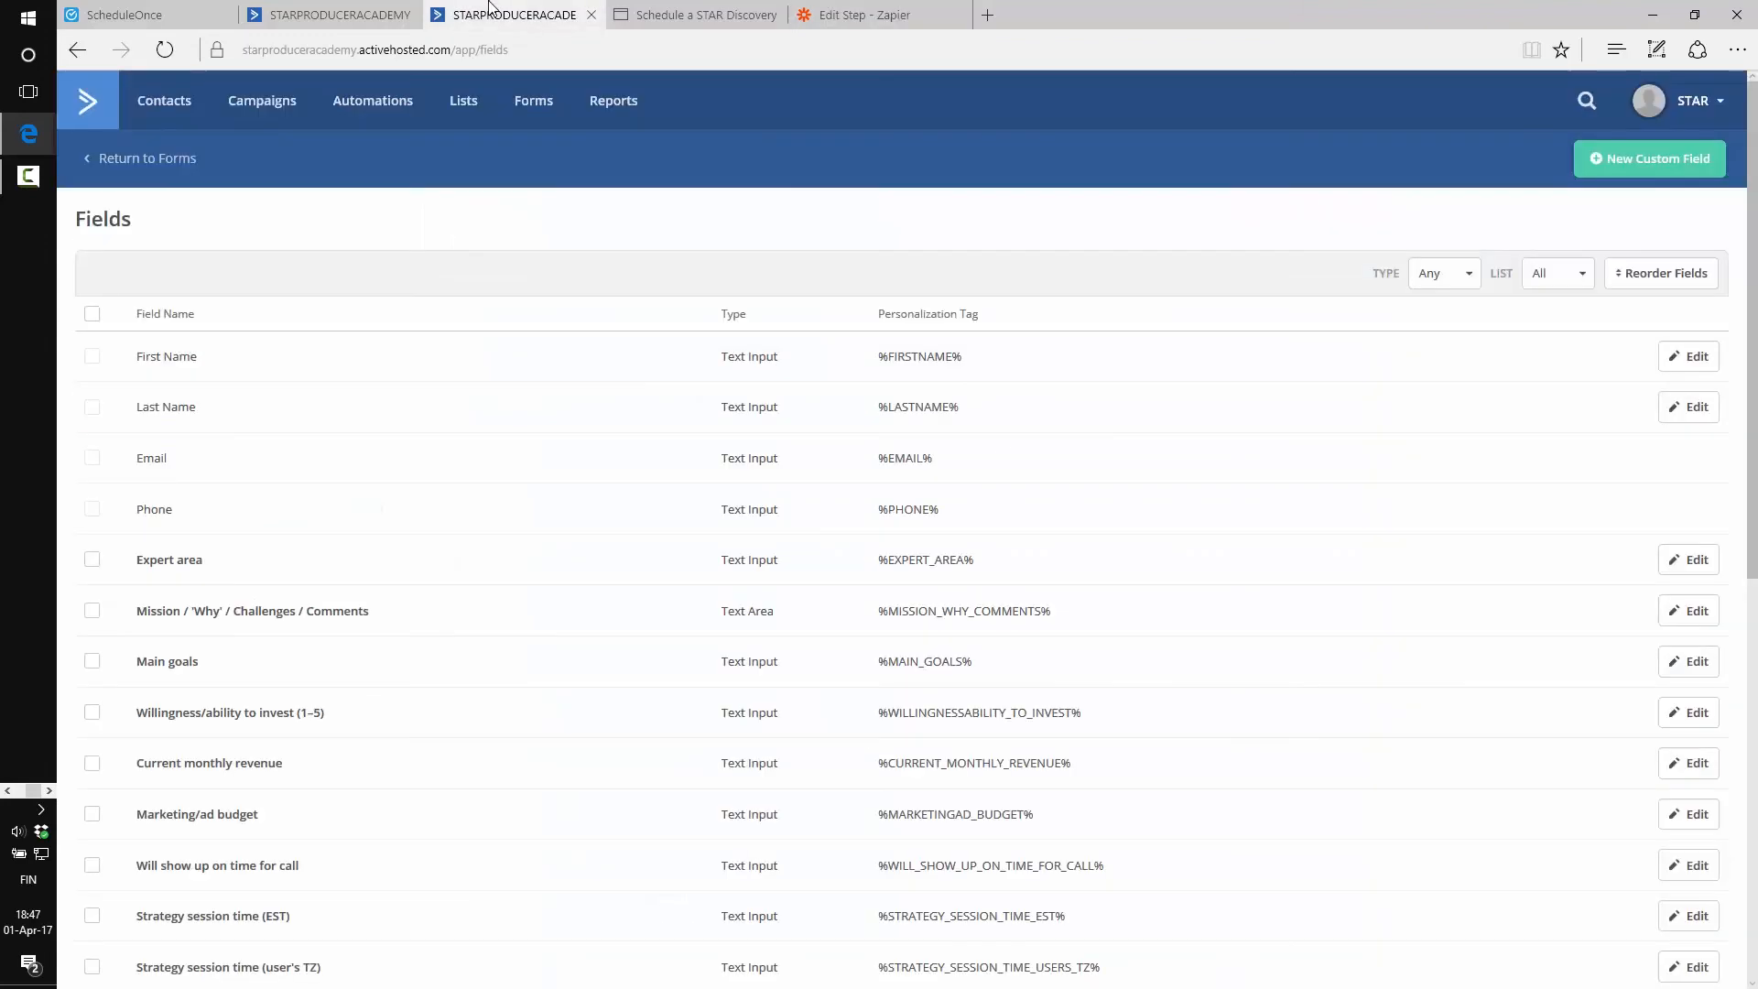
click(330, 14)
click(1693, 272)
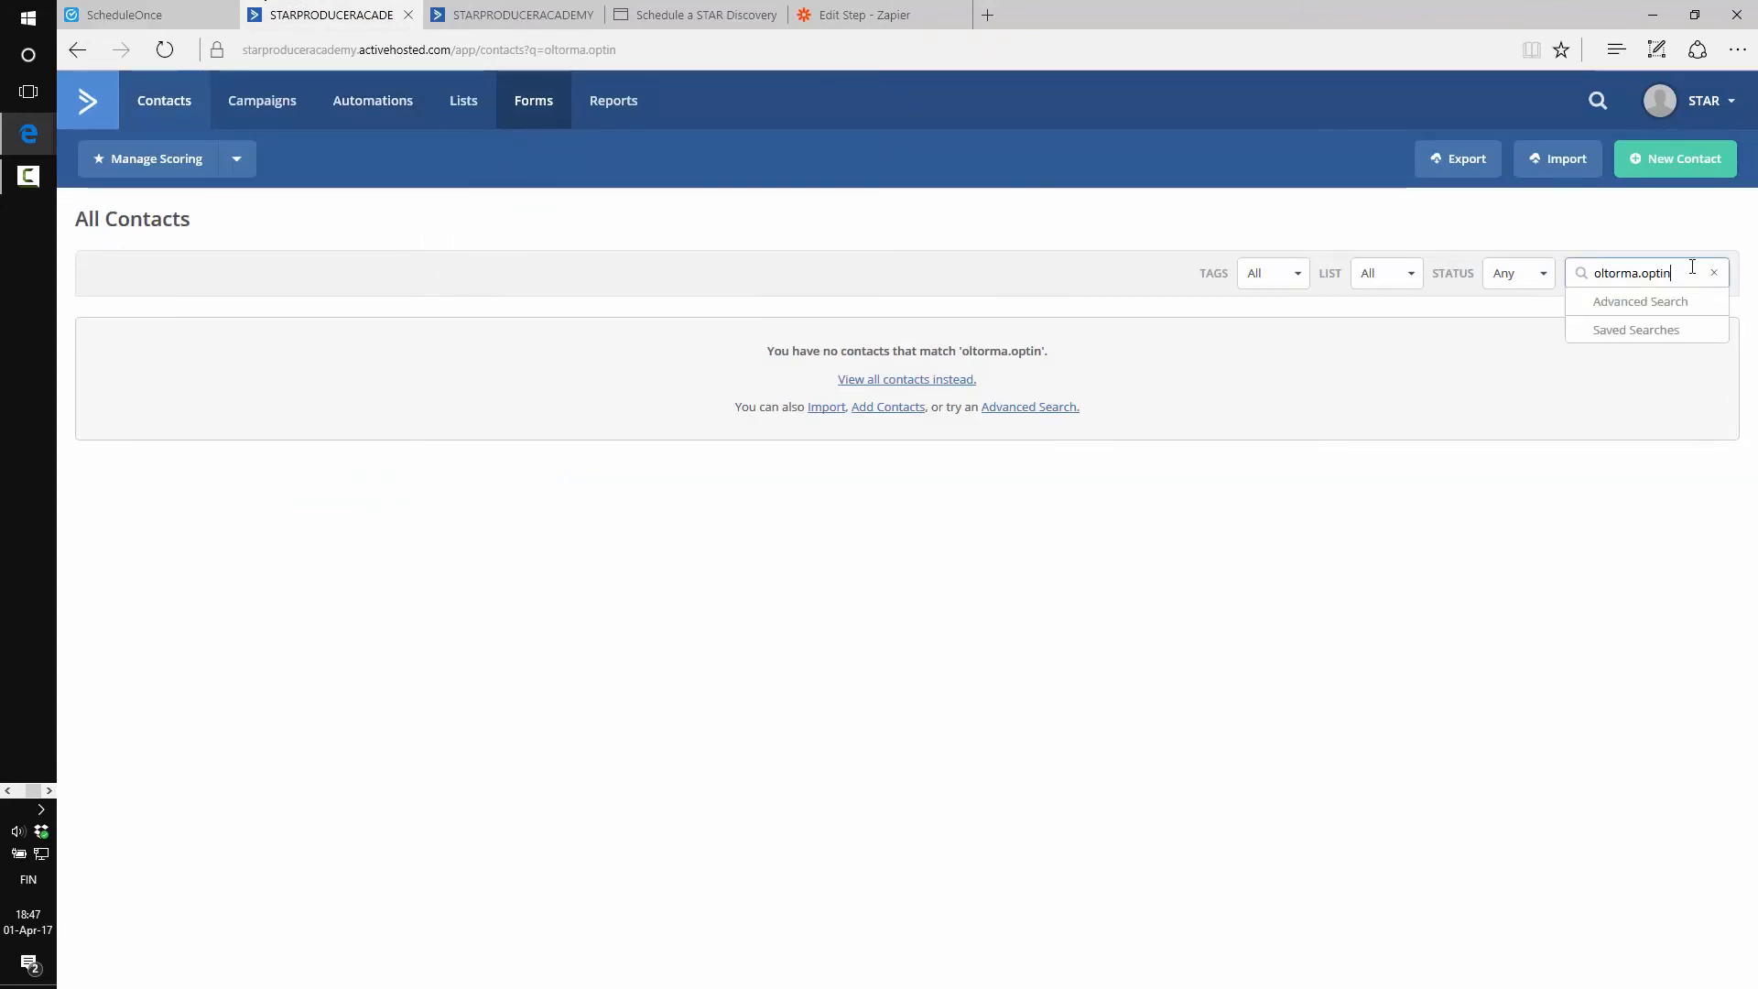
click(865, 14)
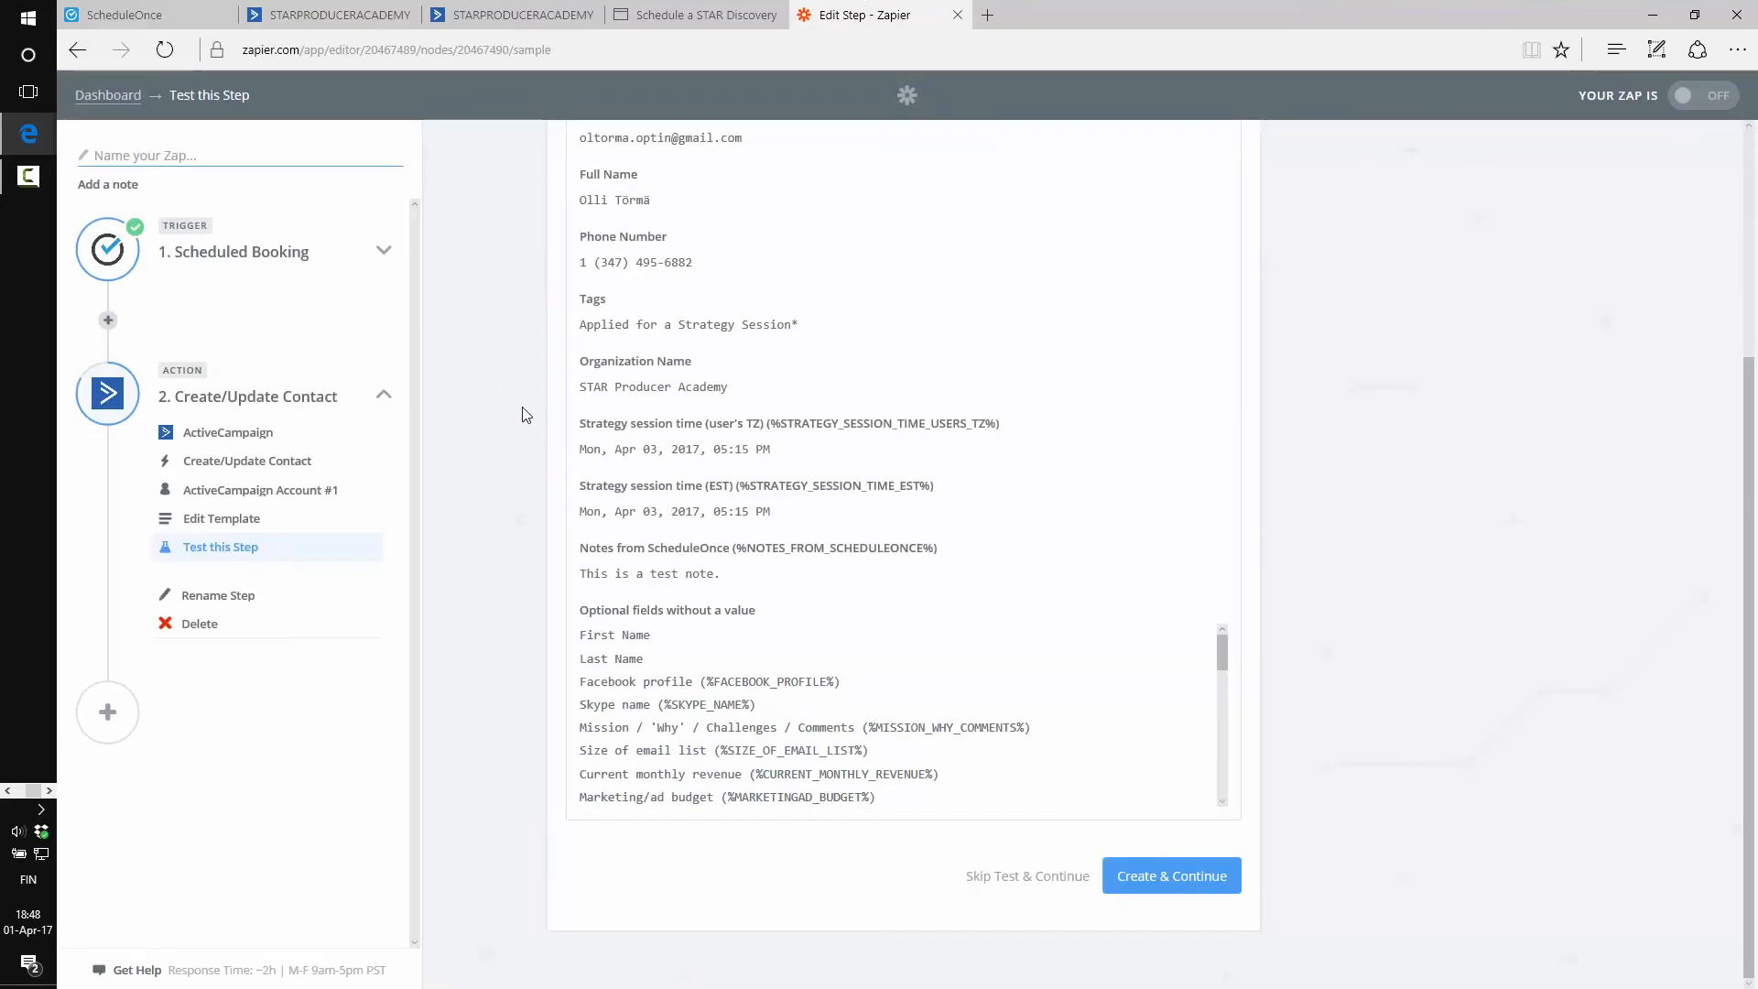
Run Create & Continue to create the sample contact in ActiveCampaign and view it
scroll(533, 446, up, 4)
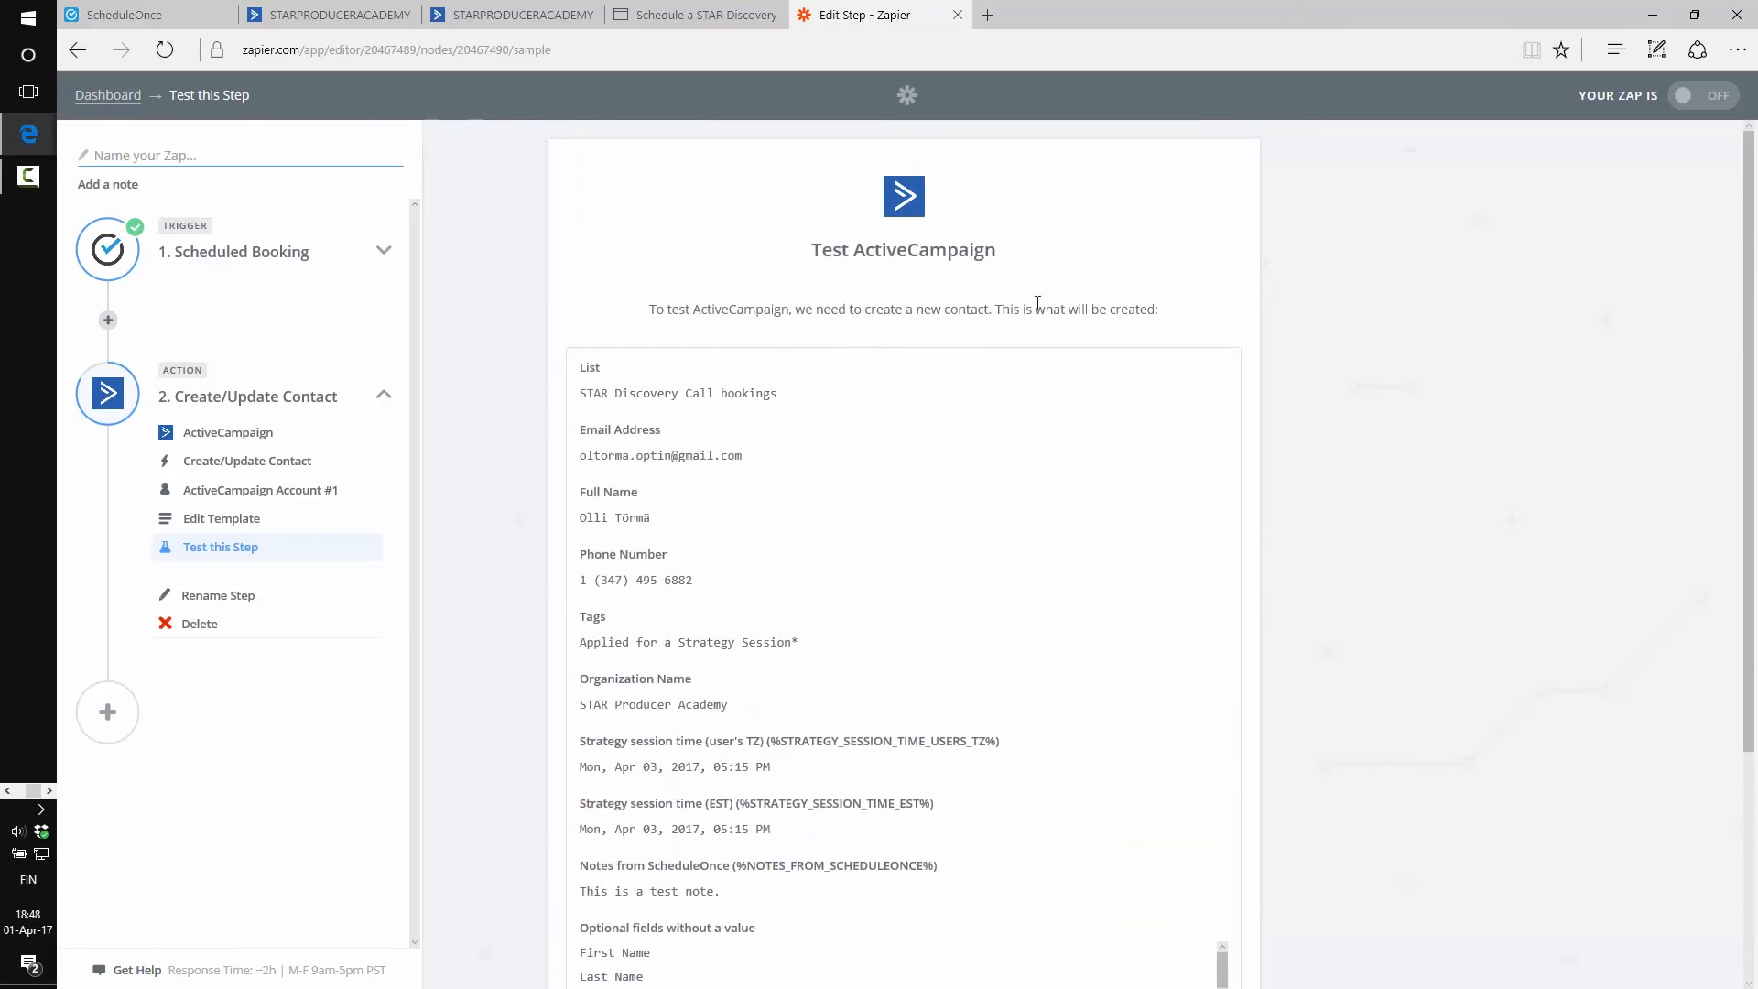
scroll(921, 531, down, 4)
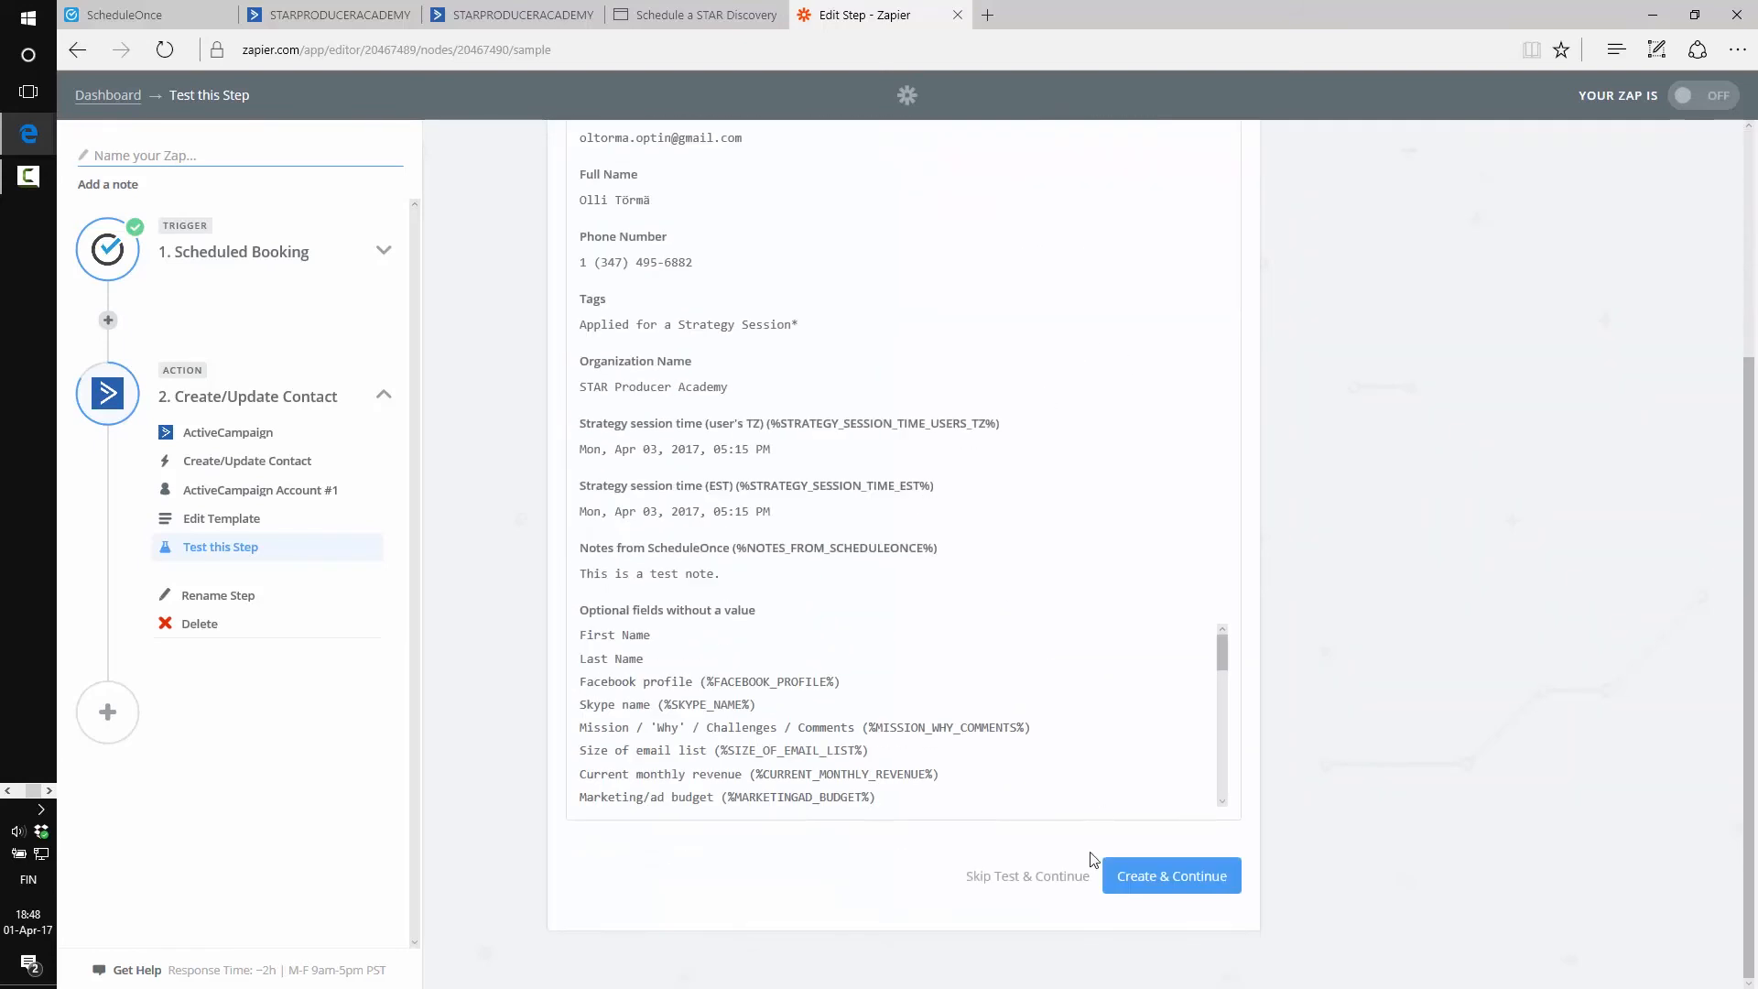
click(1136, 891)
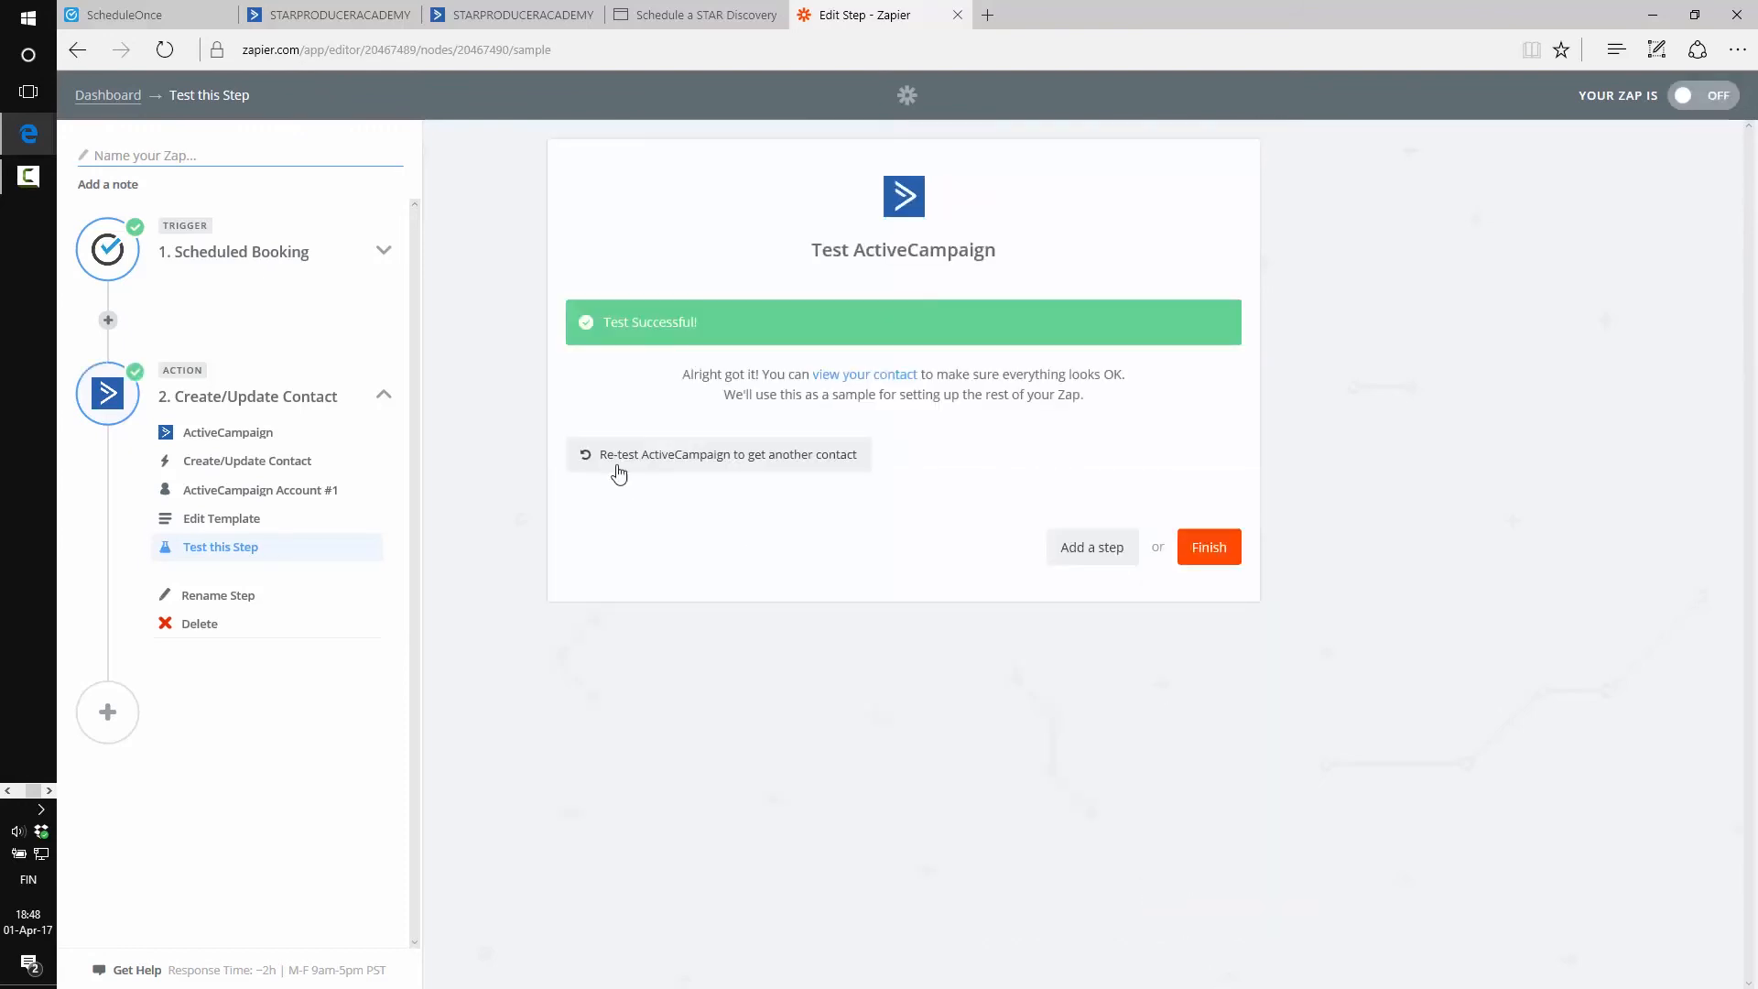
click(864, 374)
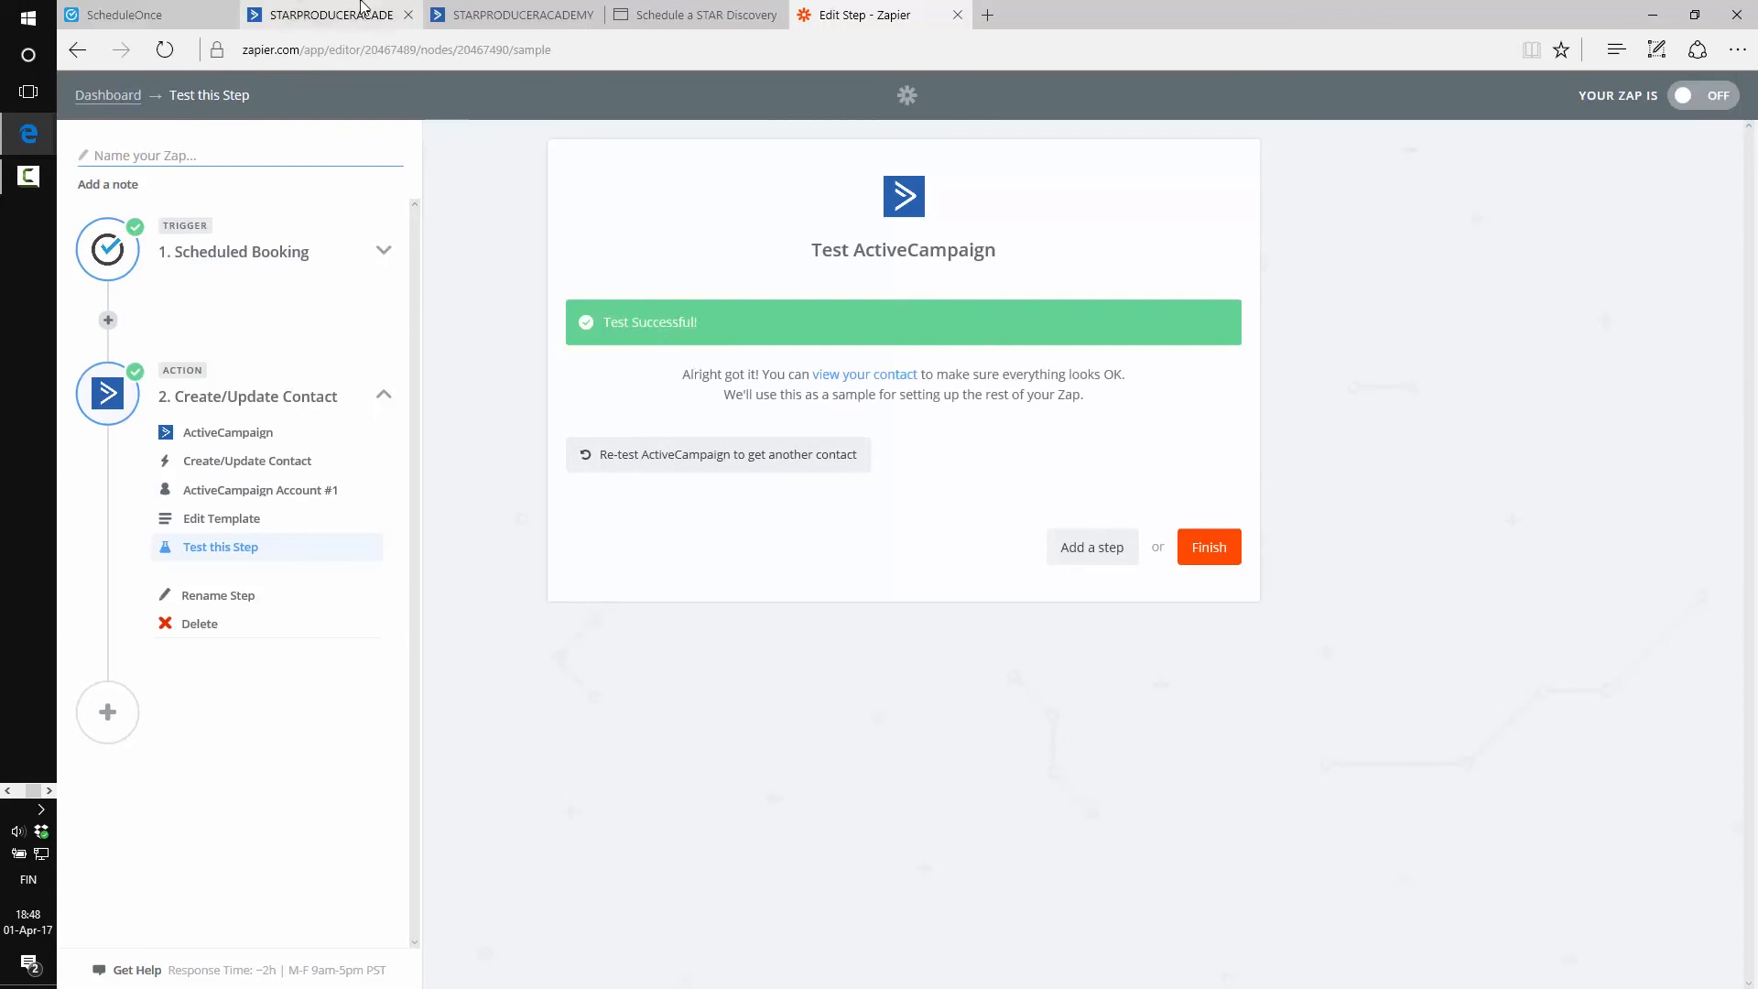
Re-run the contact search to list the new test contact, then return to Zapier
key(ctrl+a)
key(ctrl+c)
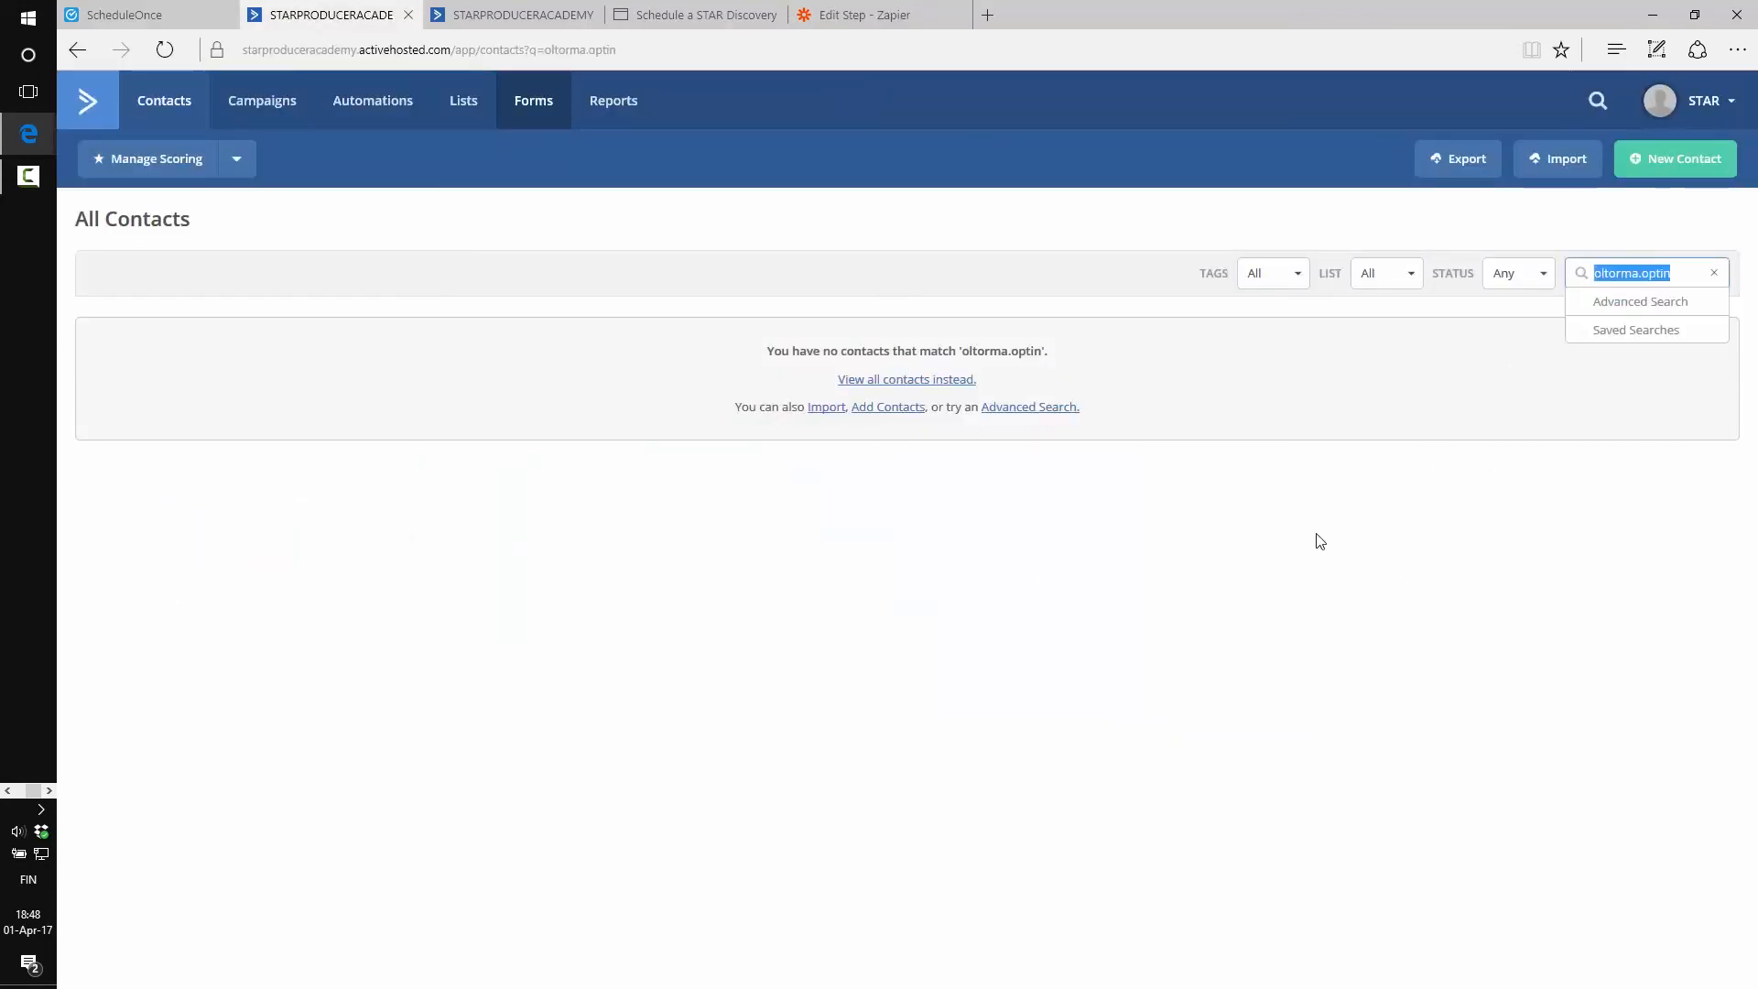
key(BackSpace)
key(ctrl+v)
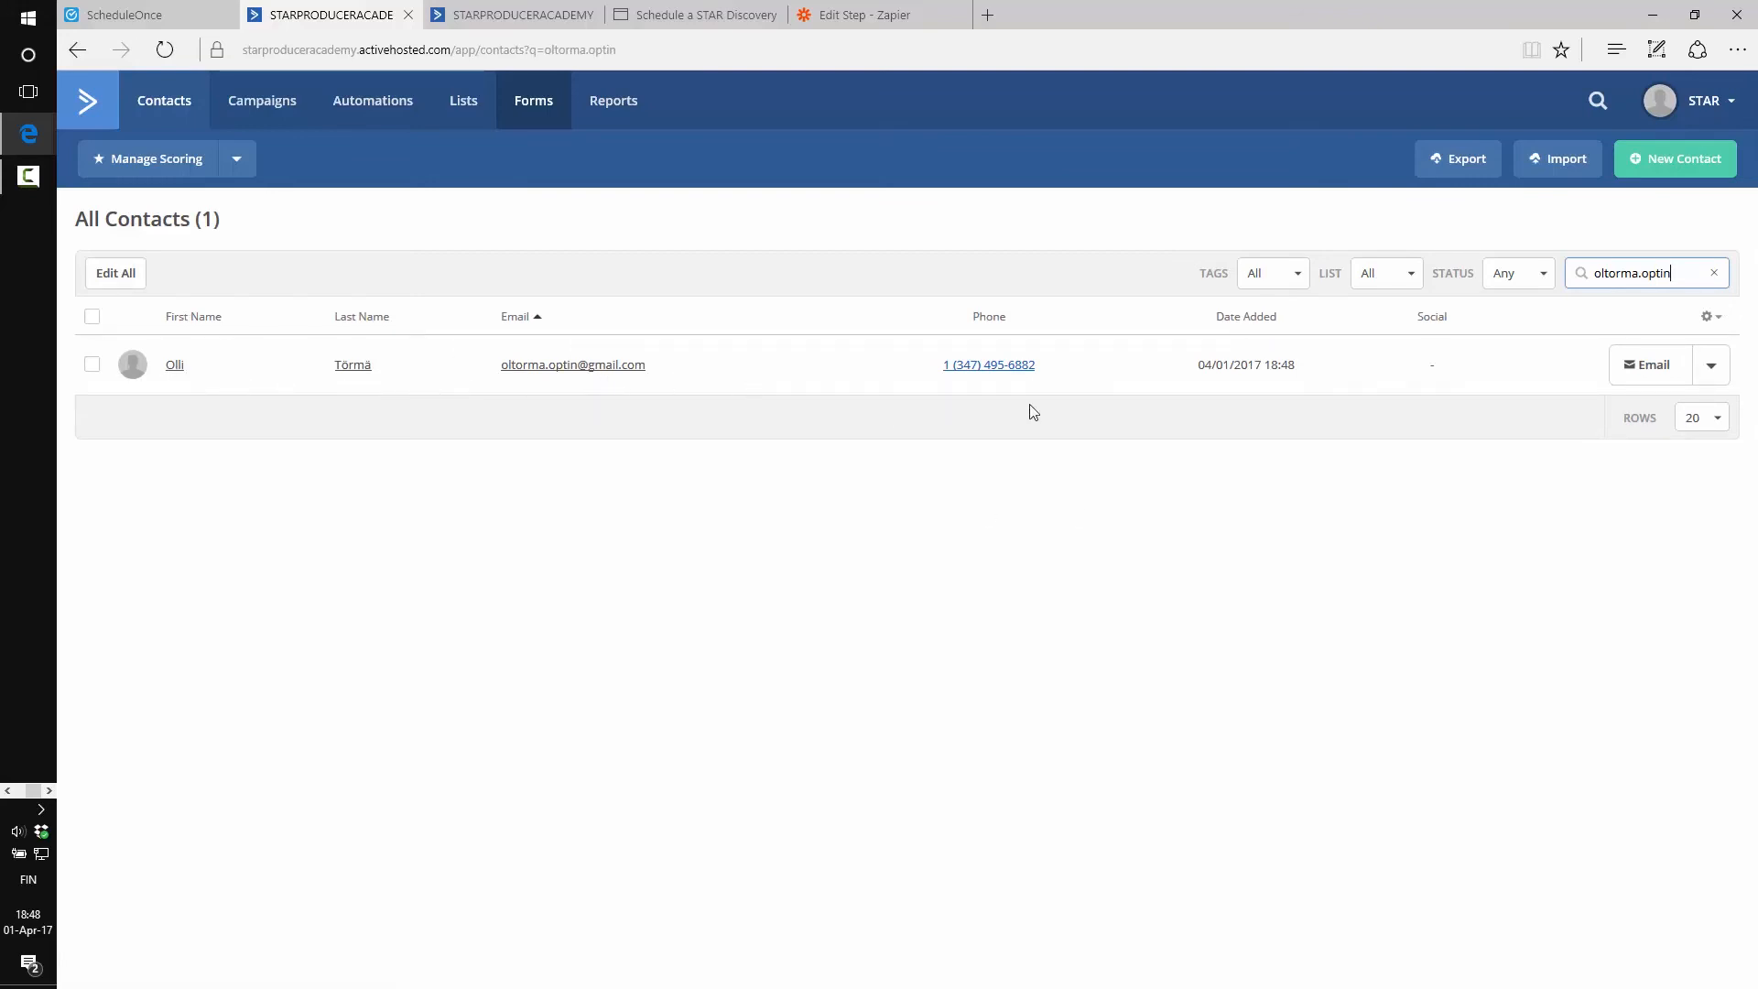
click(907, 16)
Name the finished zap 'Test Zap', switch it ON, and view it on the Zapier dashboard
click(1209, 547)
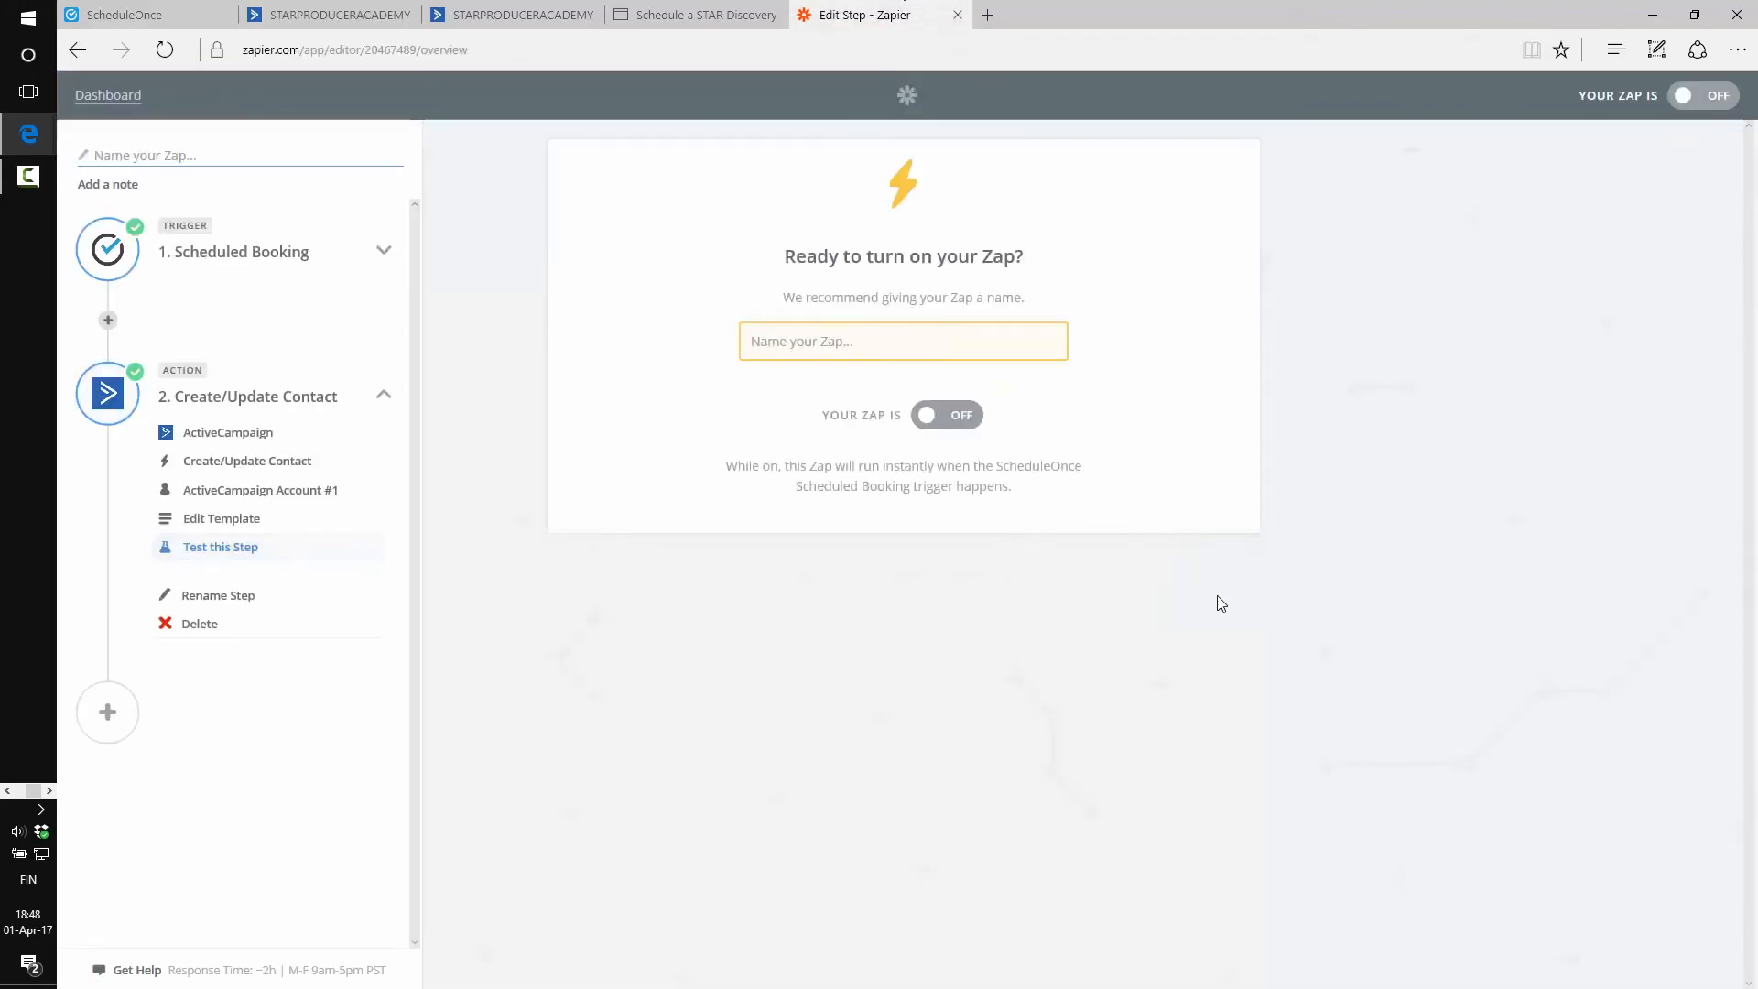
click(966, 339)
text(T)
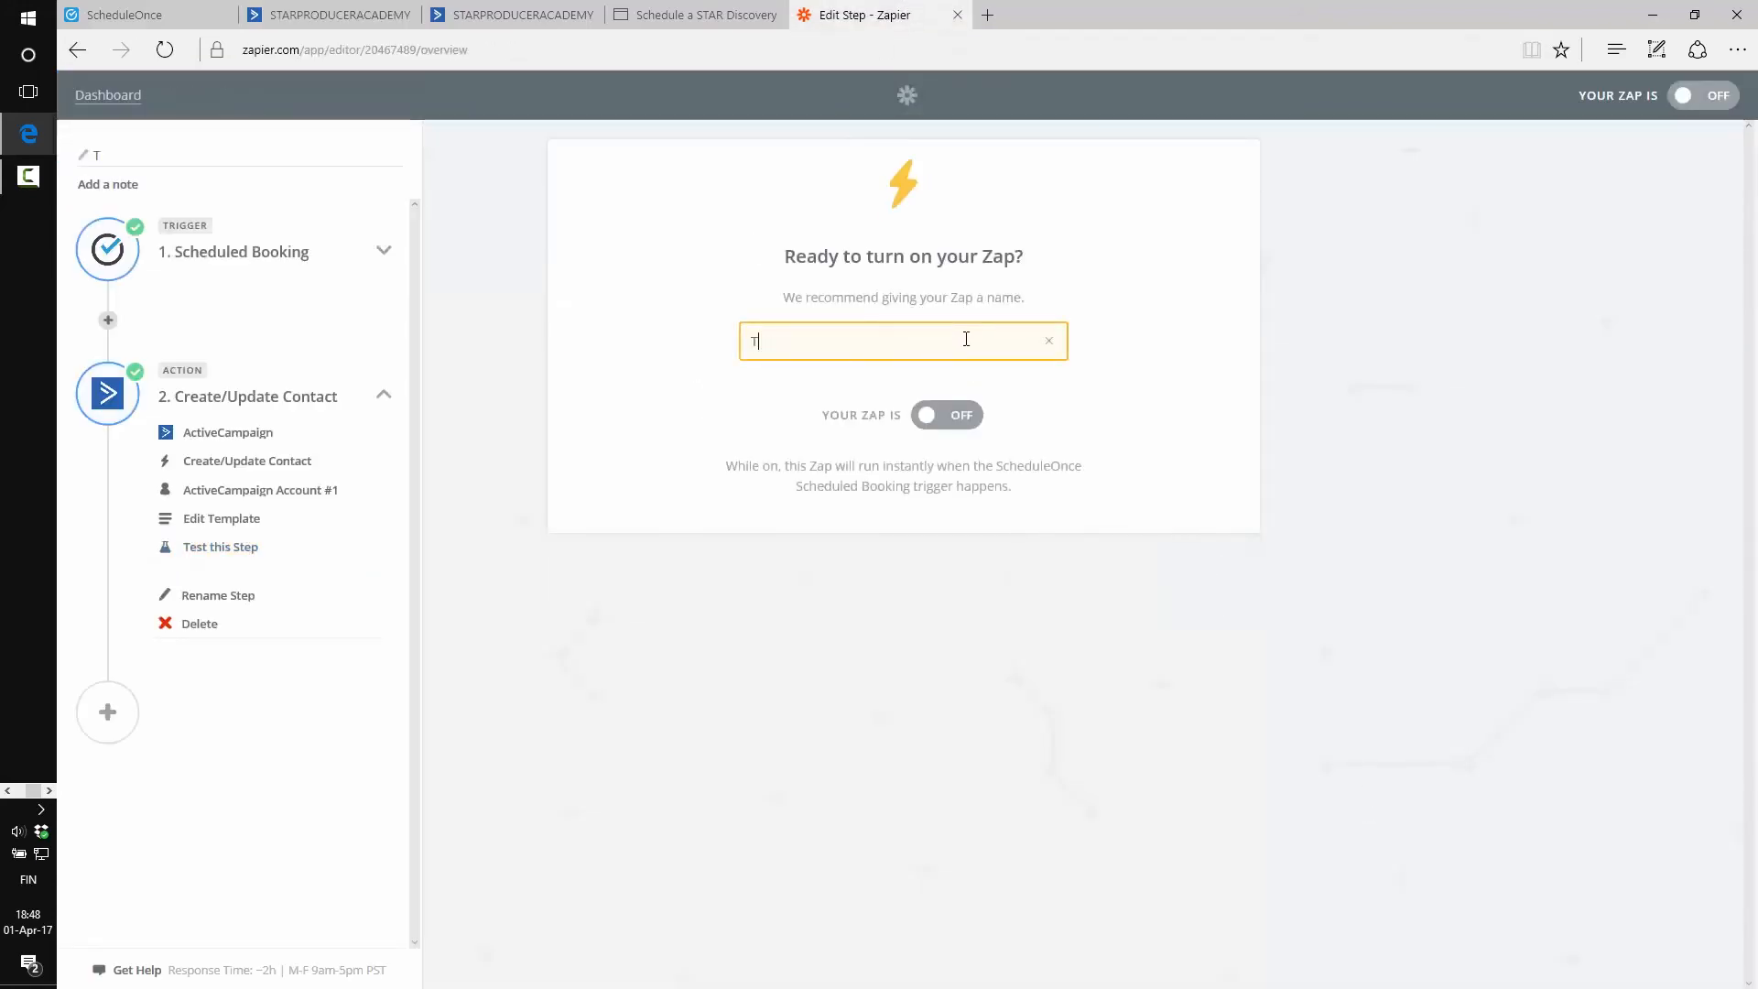
text(est Zap)
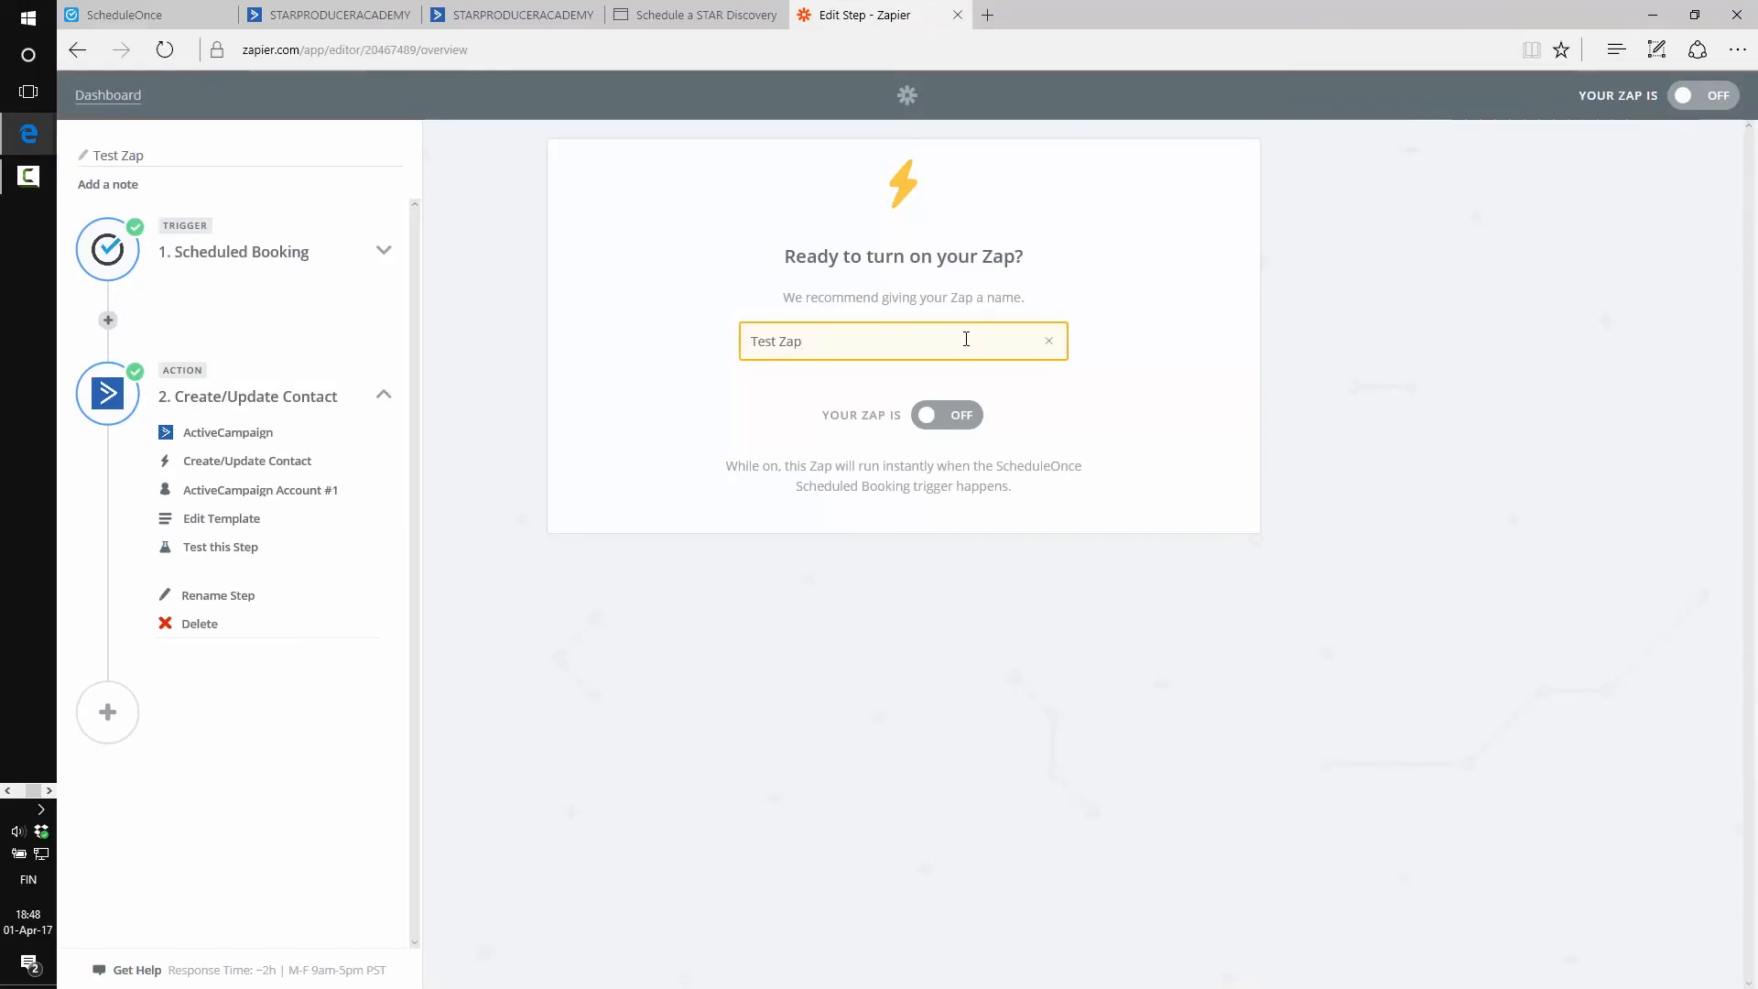
click(952, 416)
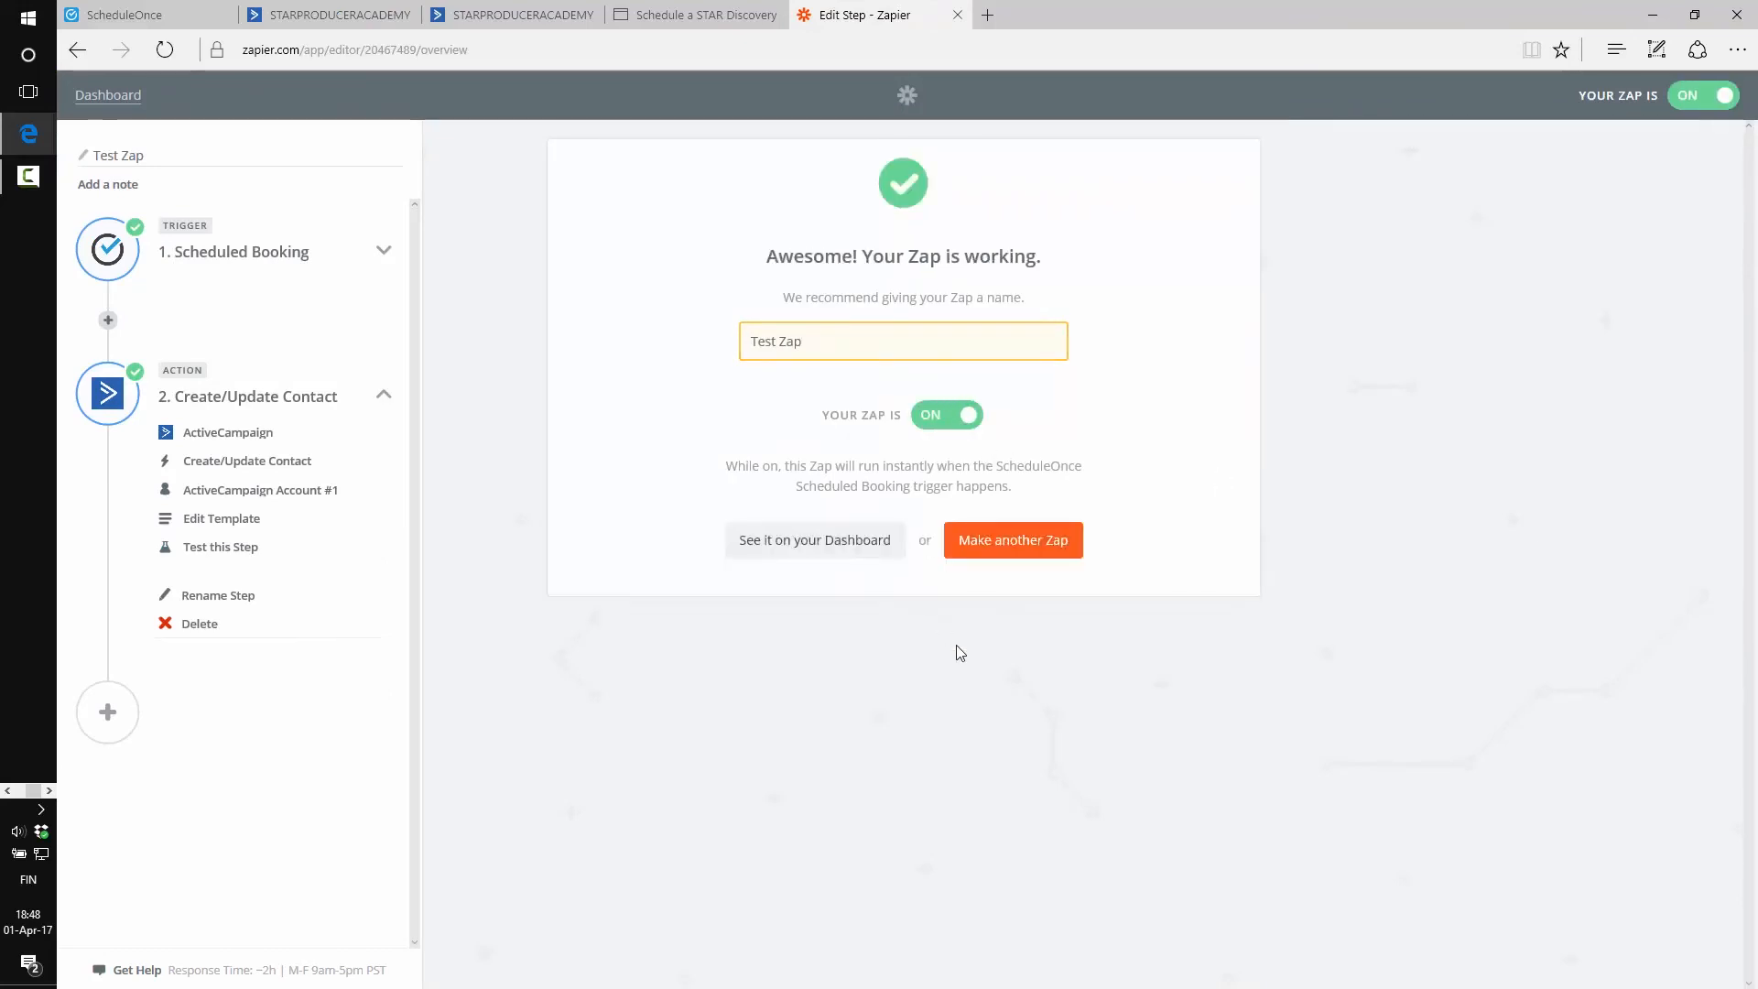
click(754, 549)
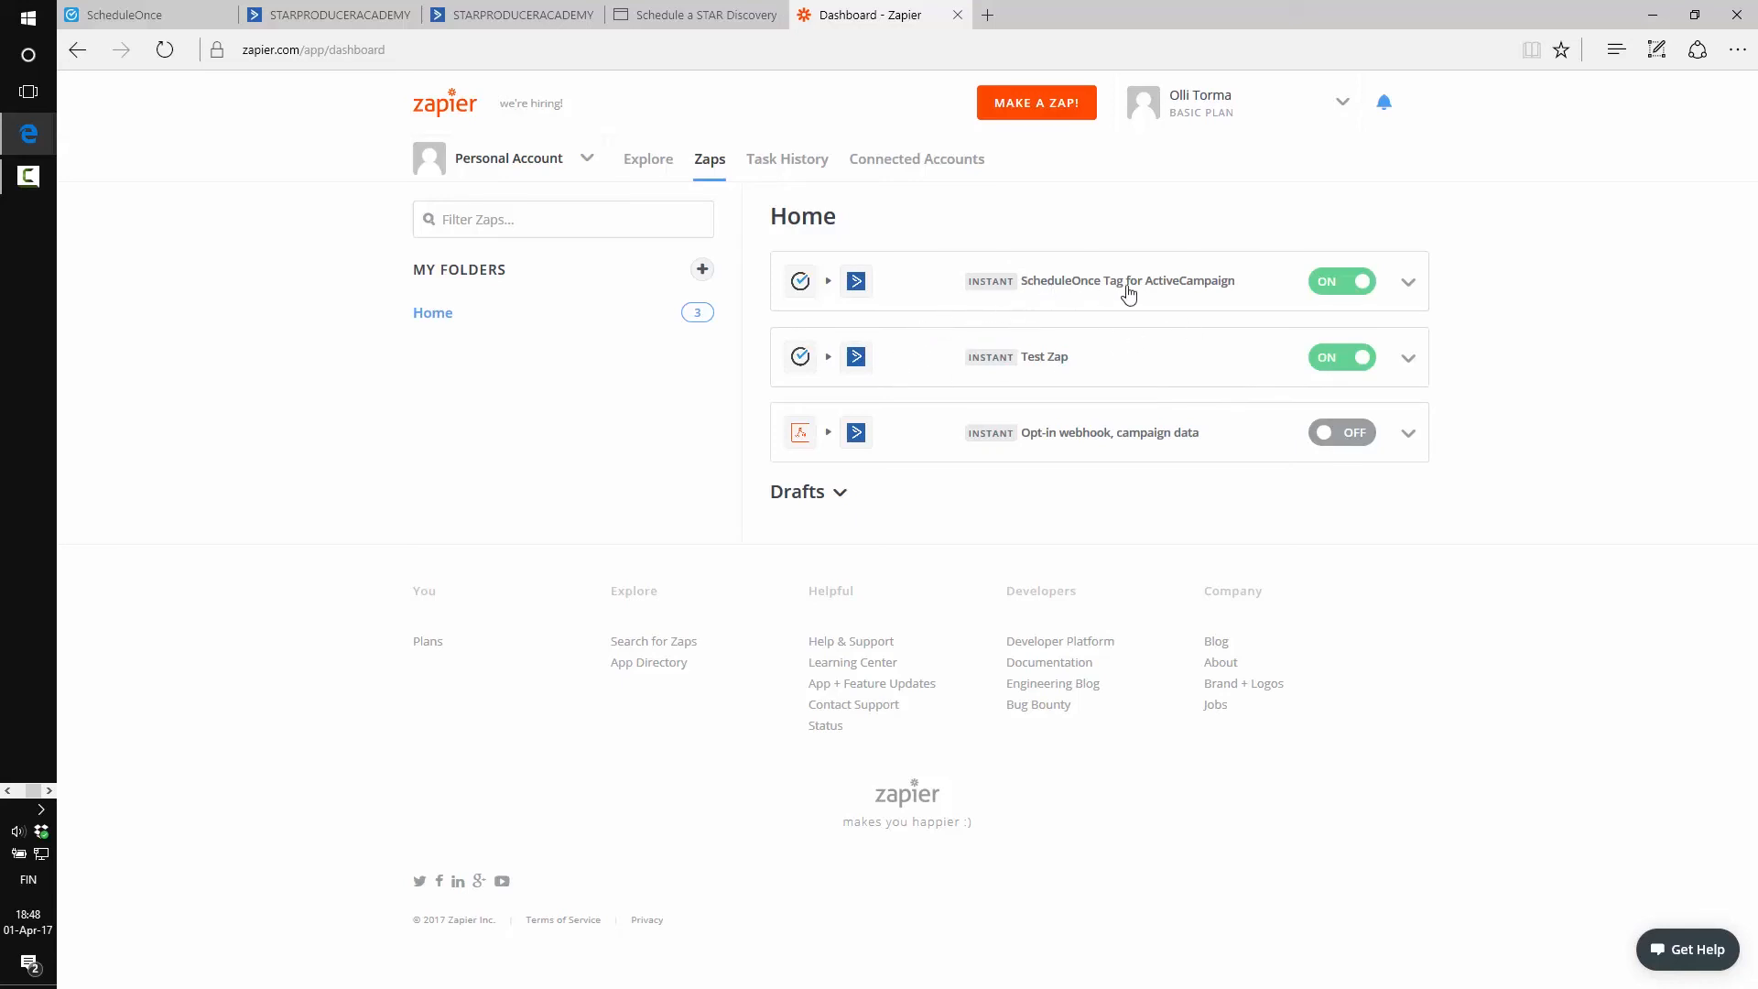
Delete Test Zap from the dashboard and confirm the deletion
click(1408, 358)
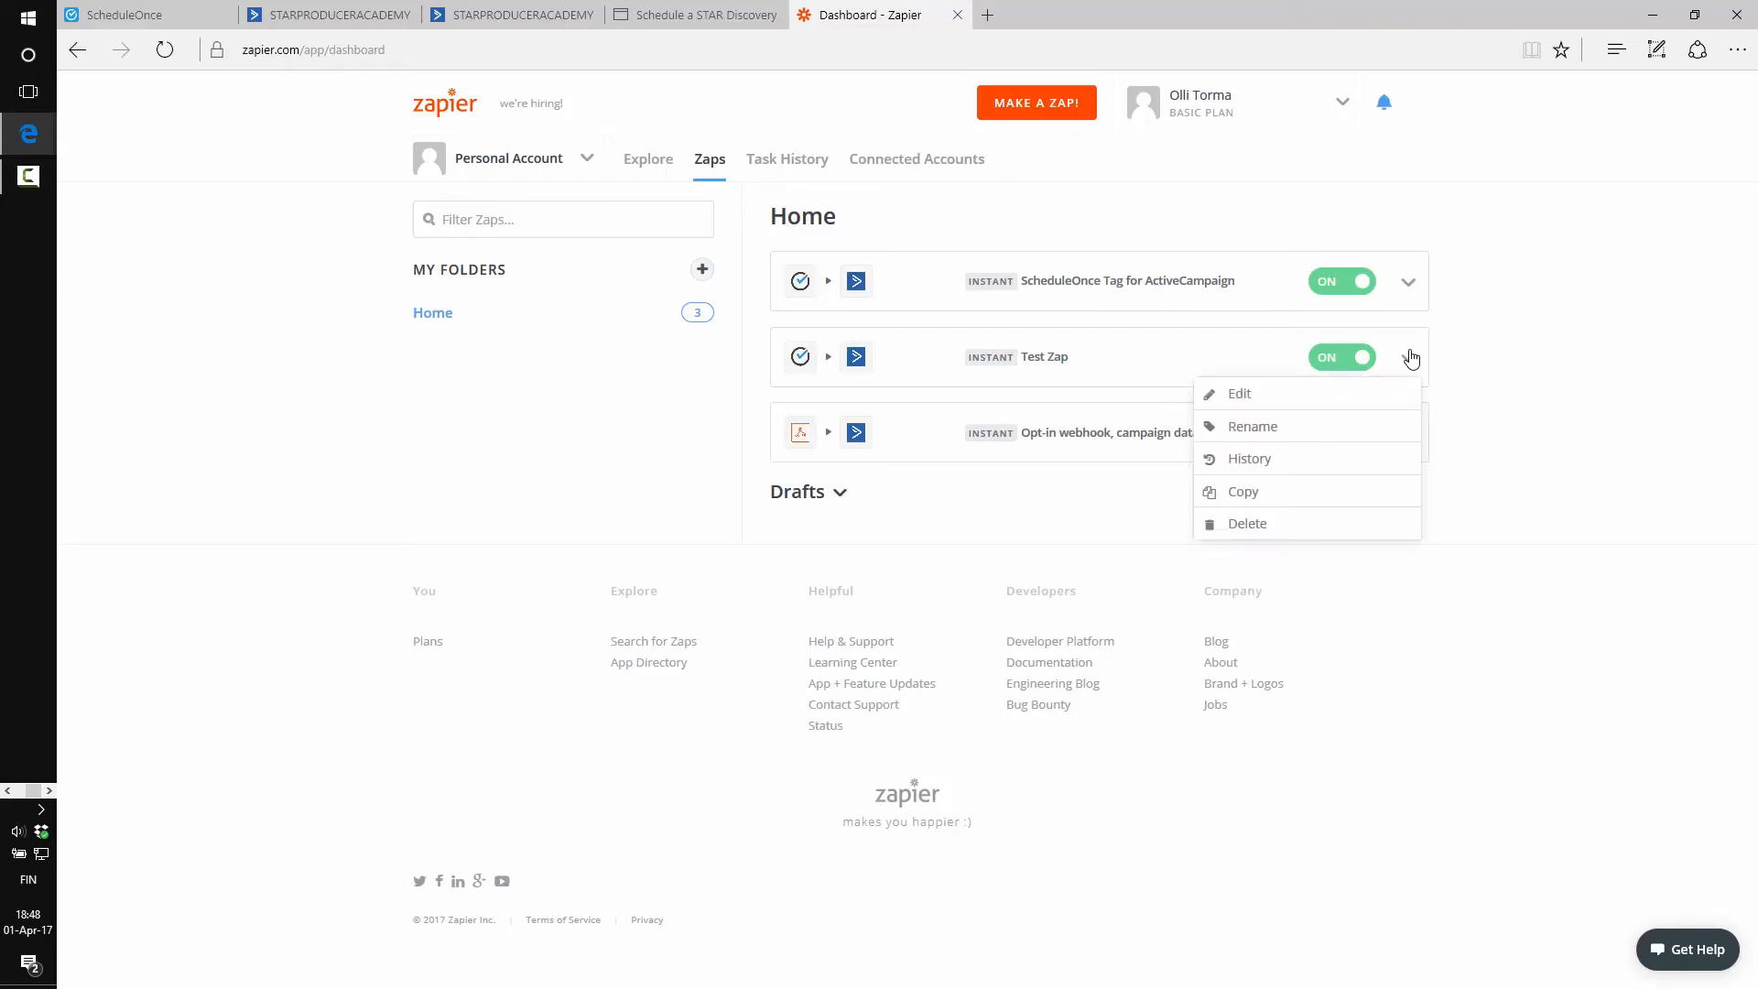
click(1269, 528)
click(1284, 527)
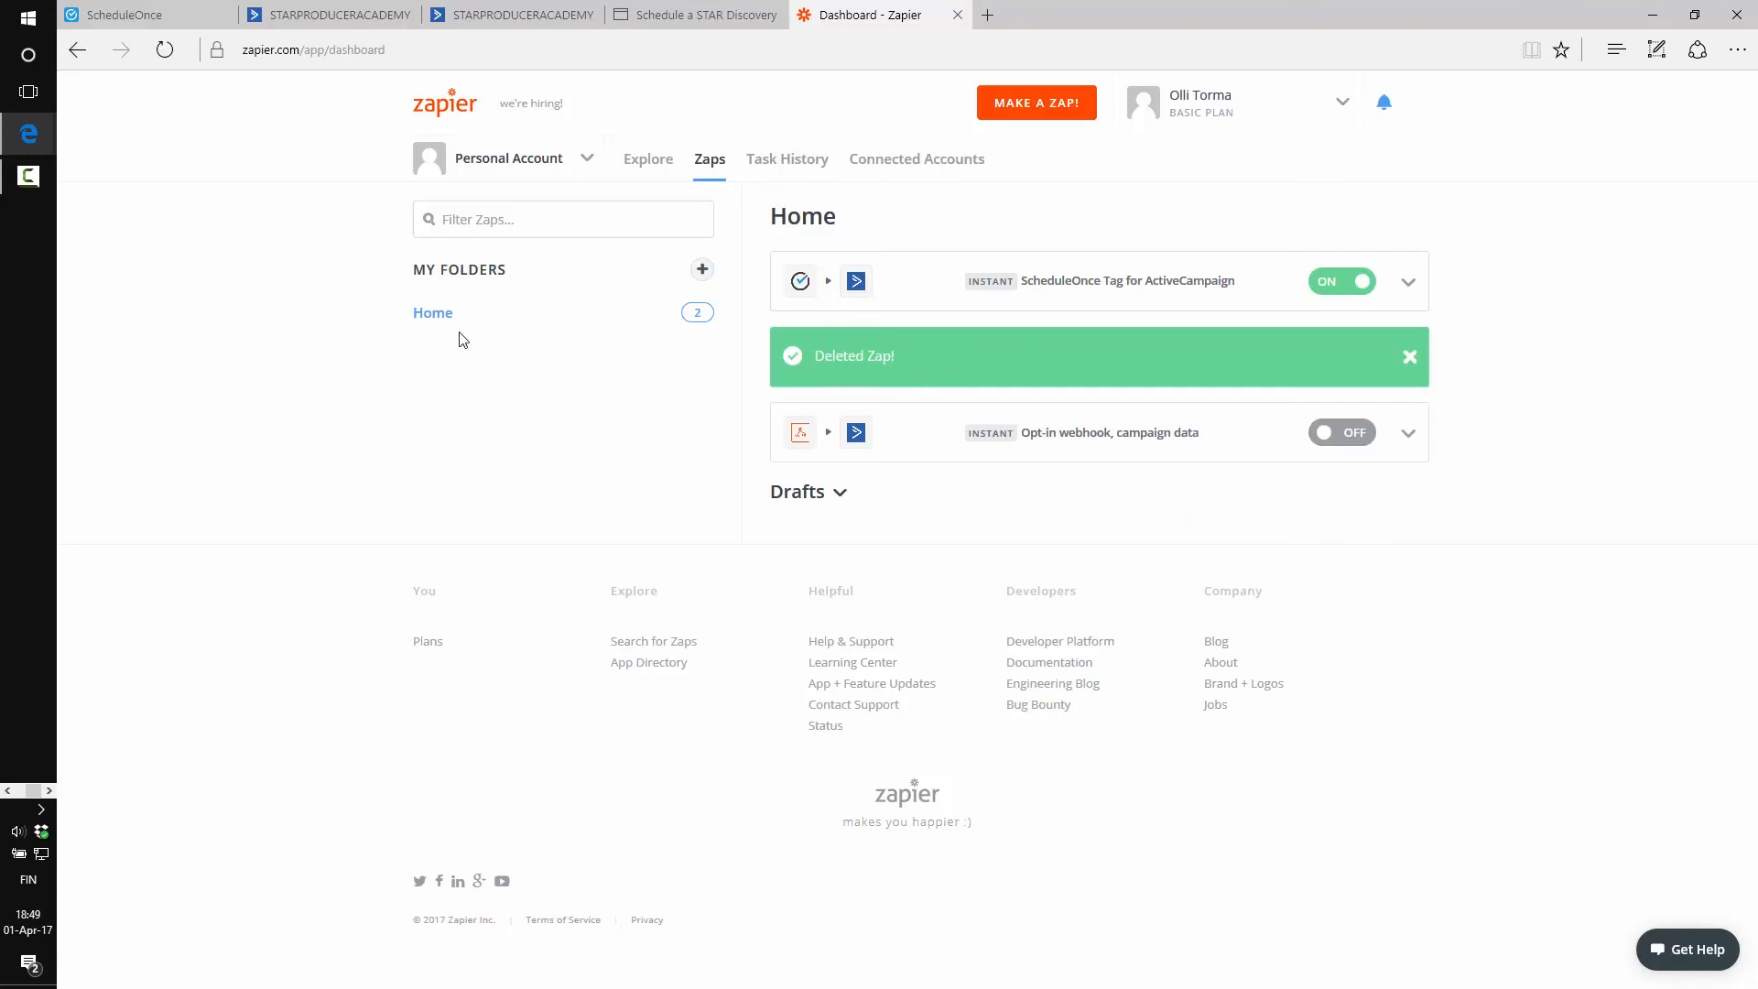
Go back to ActiveCampaign and open 'Discovery Call booked' from the Automations list
click(696, 14)
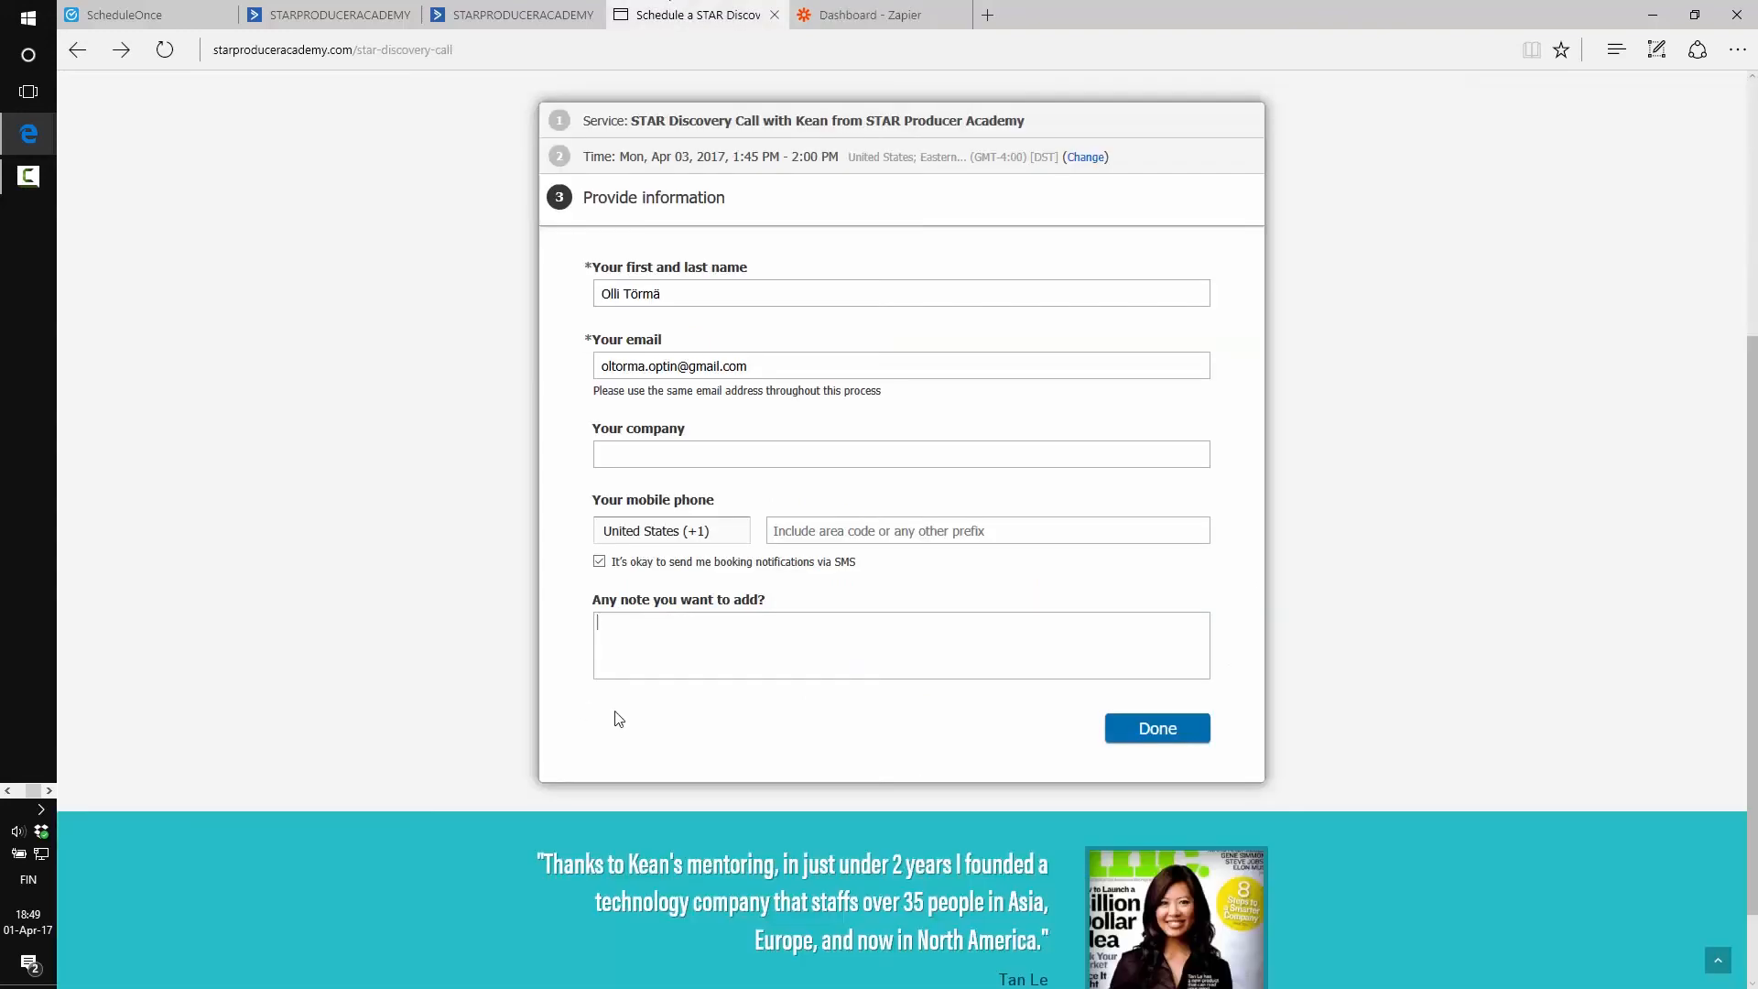
scroll(646, 506, up, 3)
scroll(611, 381, down, 2)
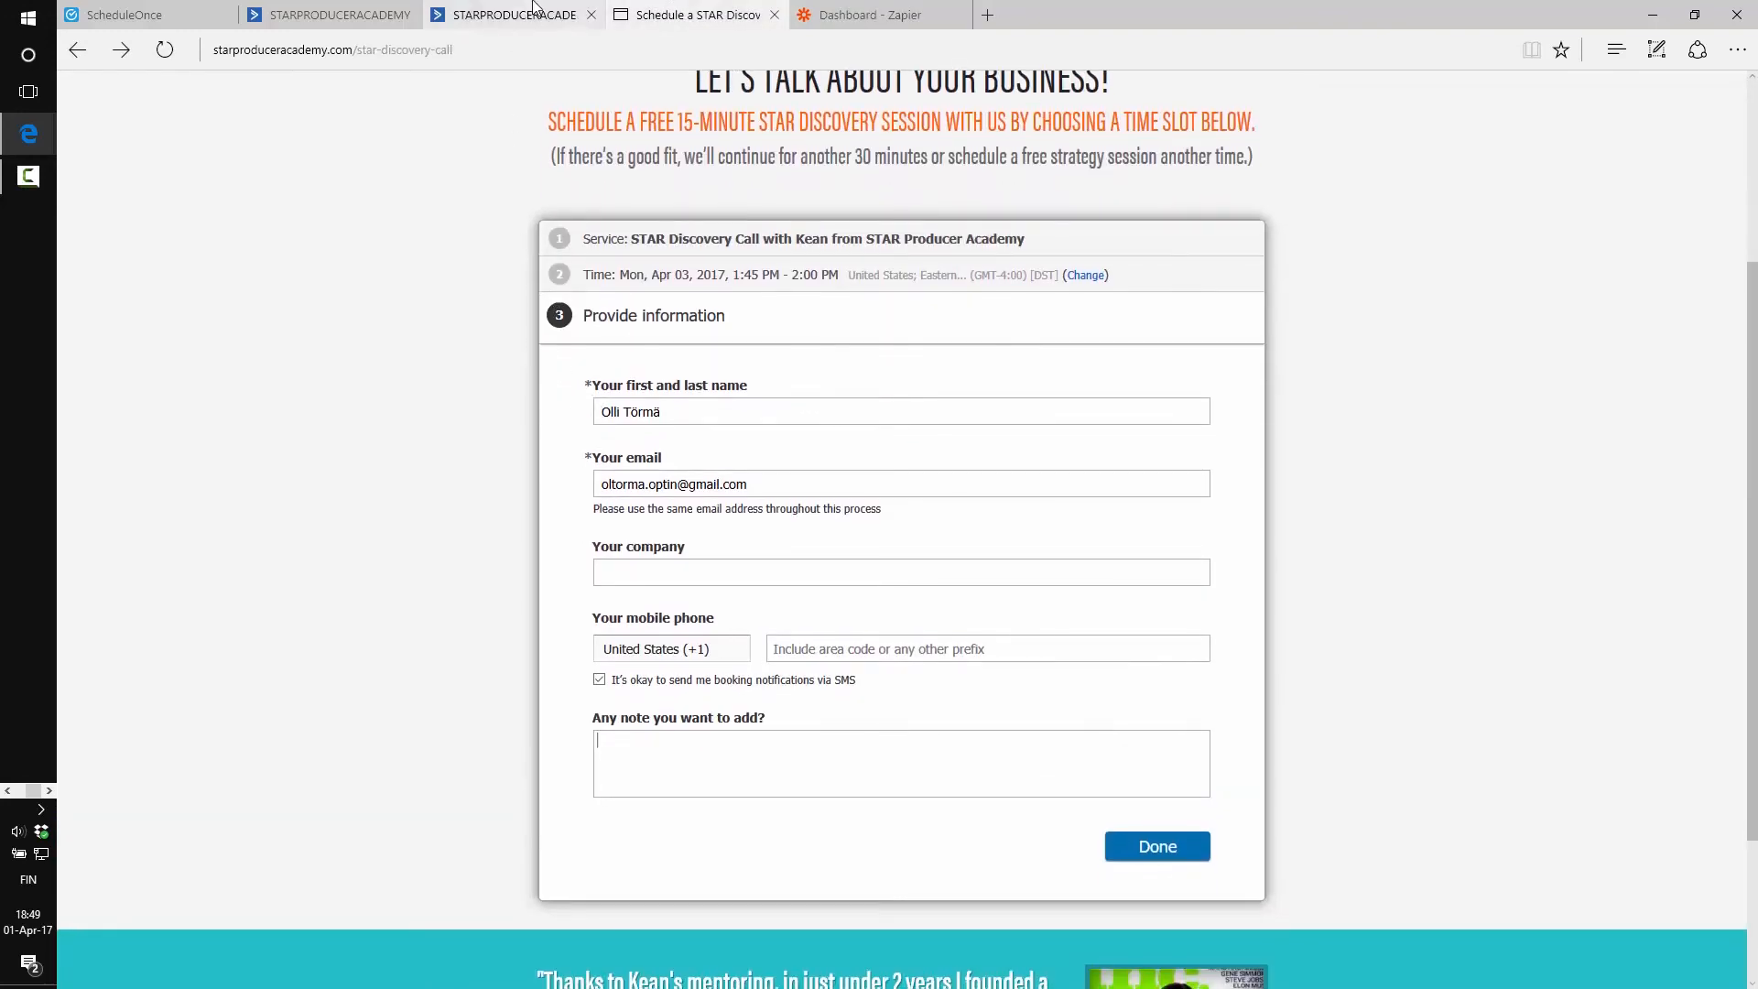
click(513, 14)
click(338, 9)
click(632, 557)
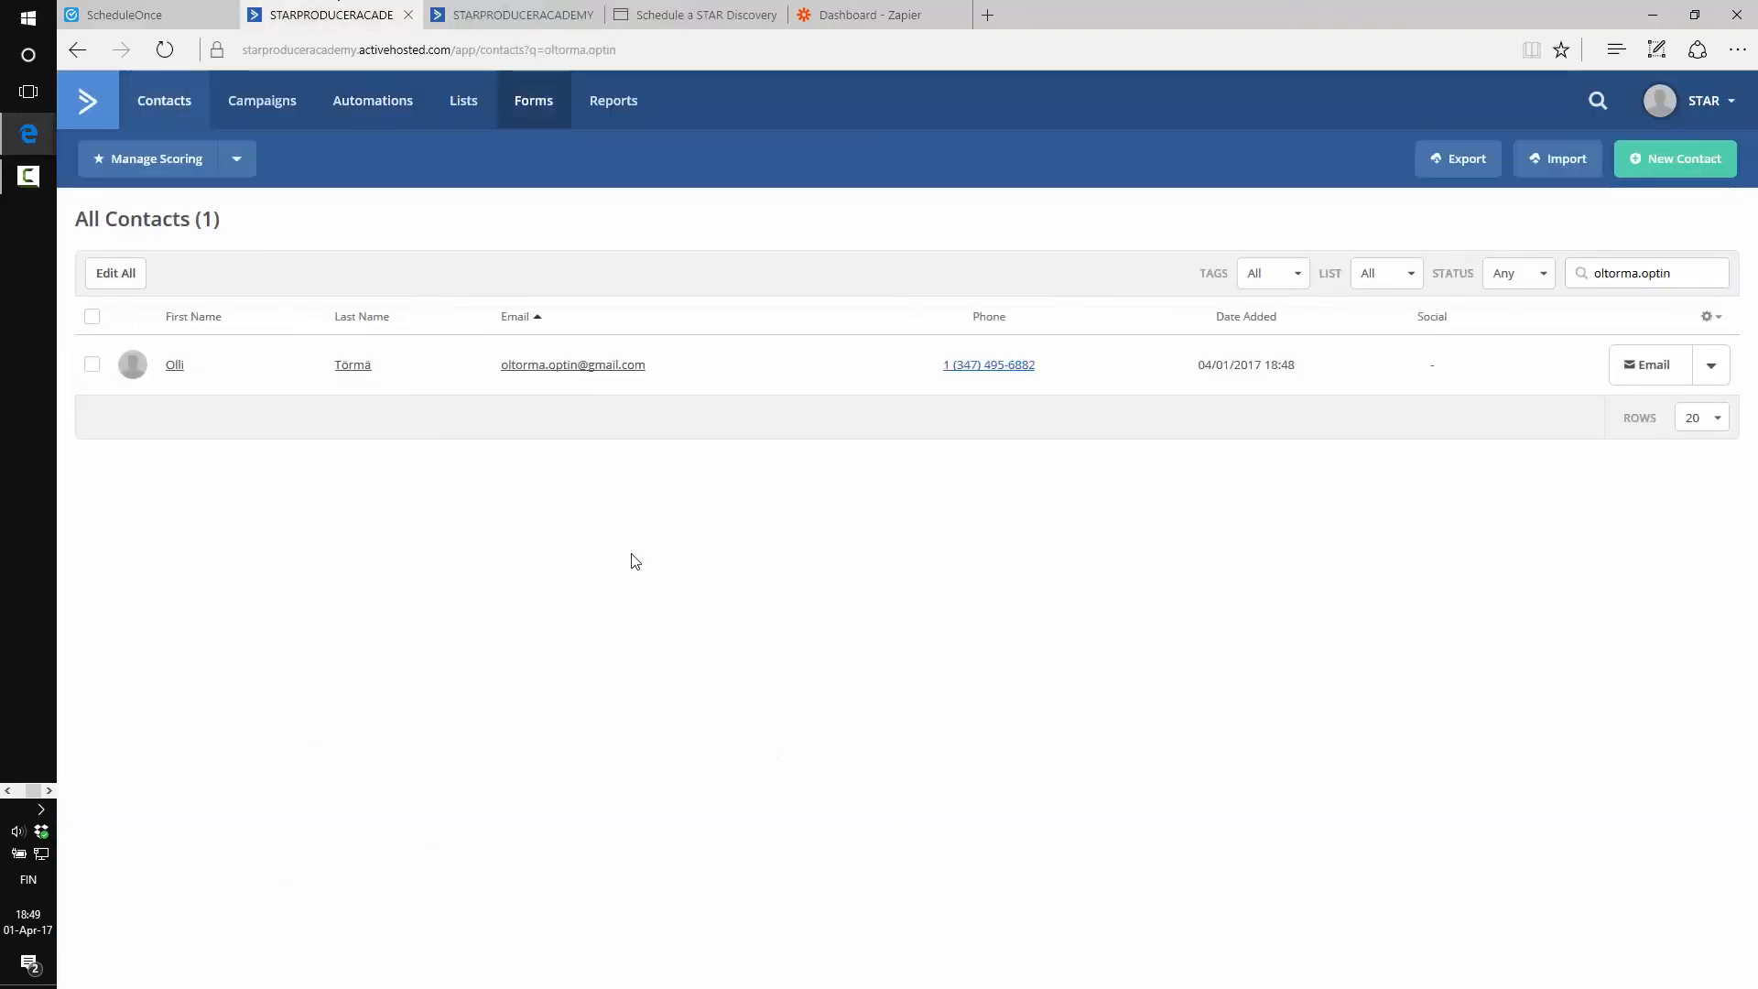
click(383, 108)
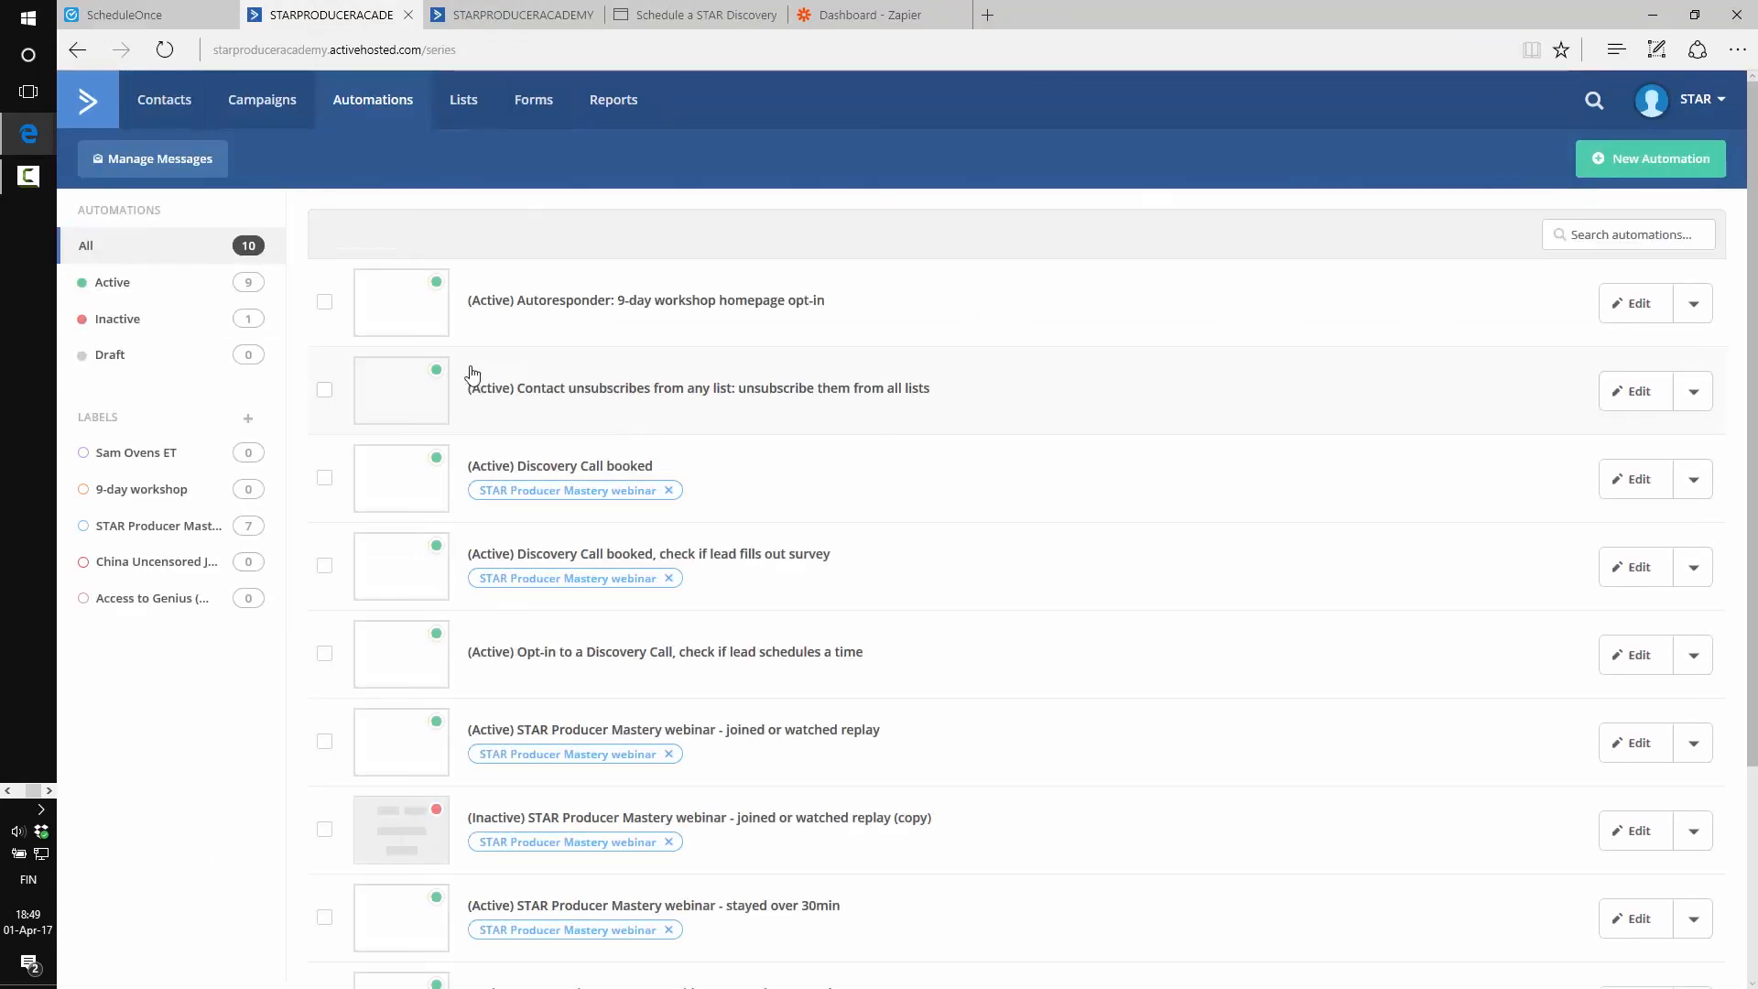
scroll(338, 675, down, 3)
scroll(316, 678, up, 3)
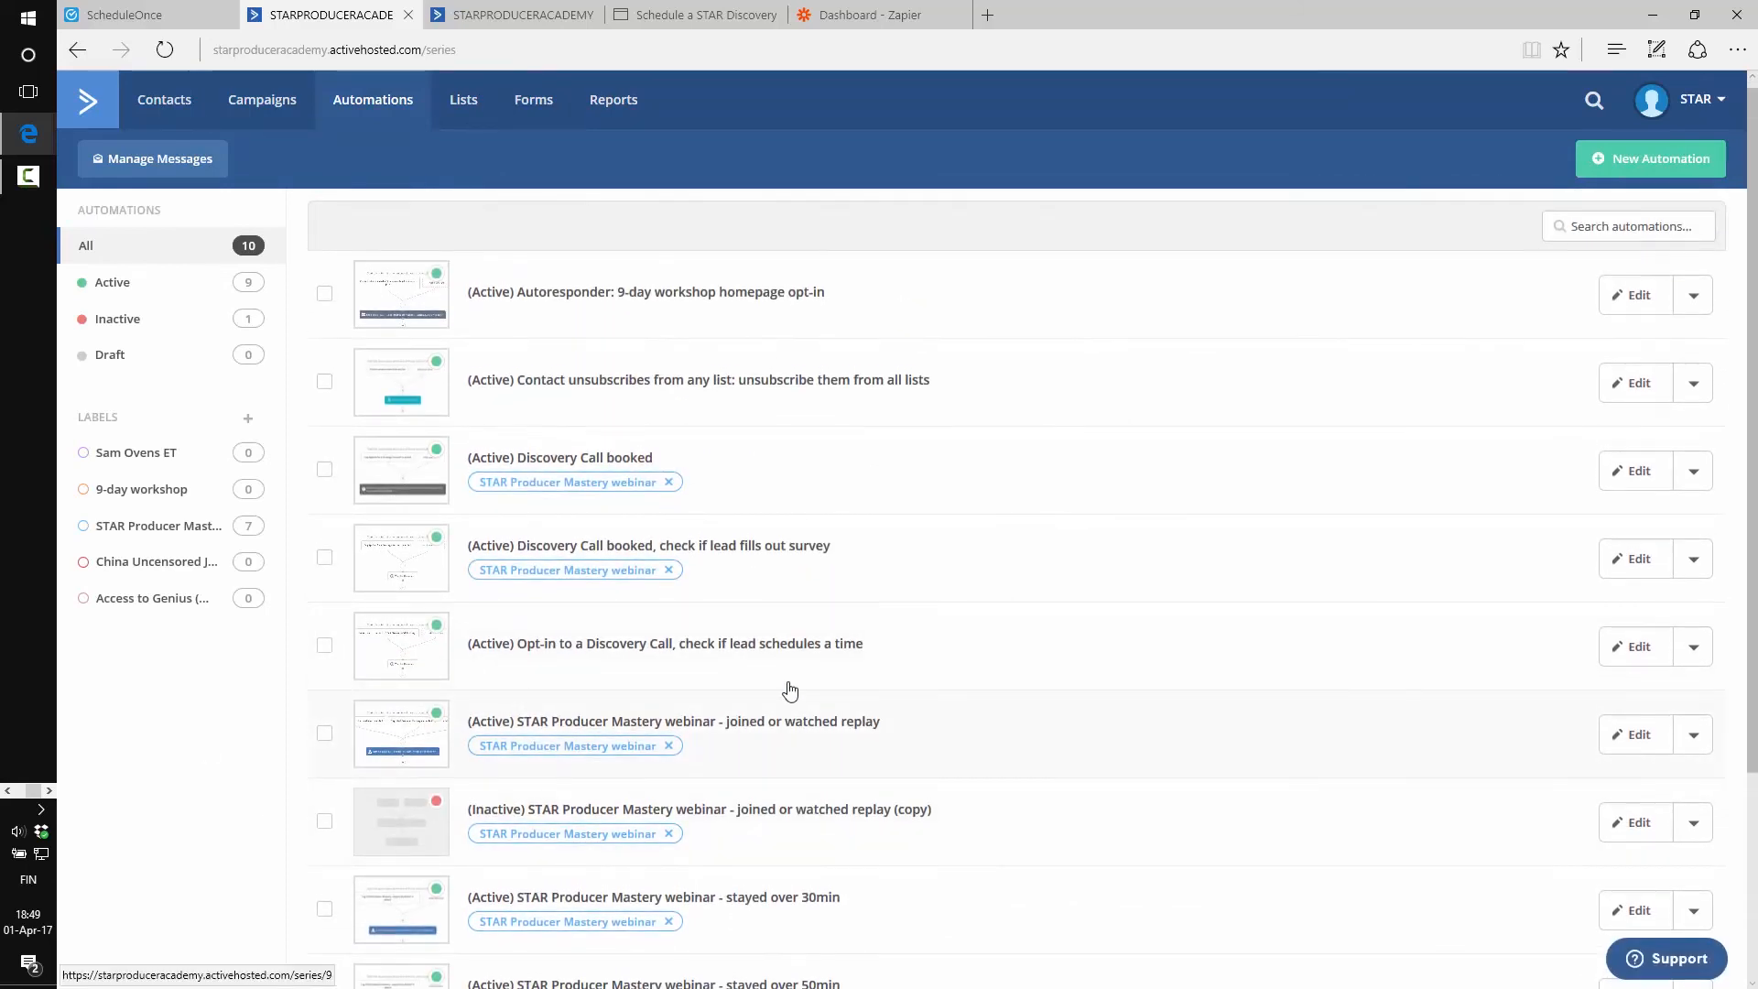
click(572, 459)
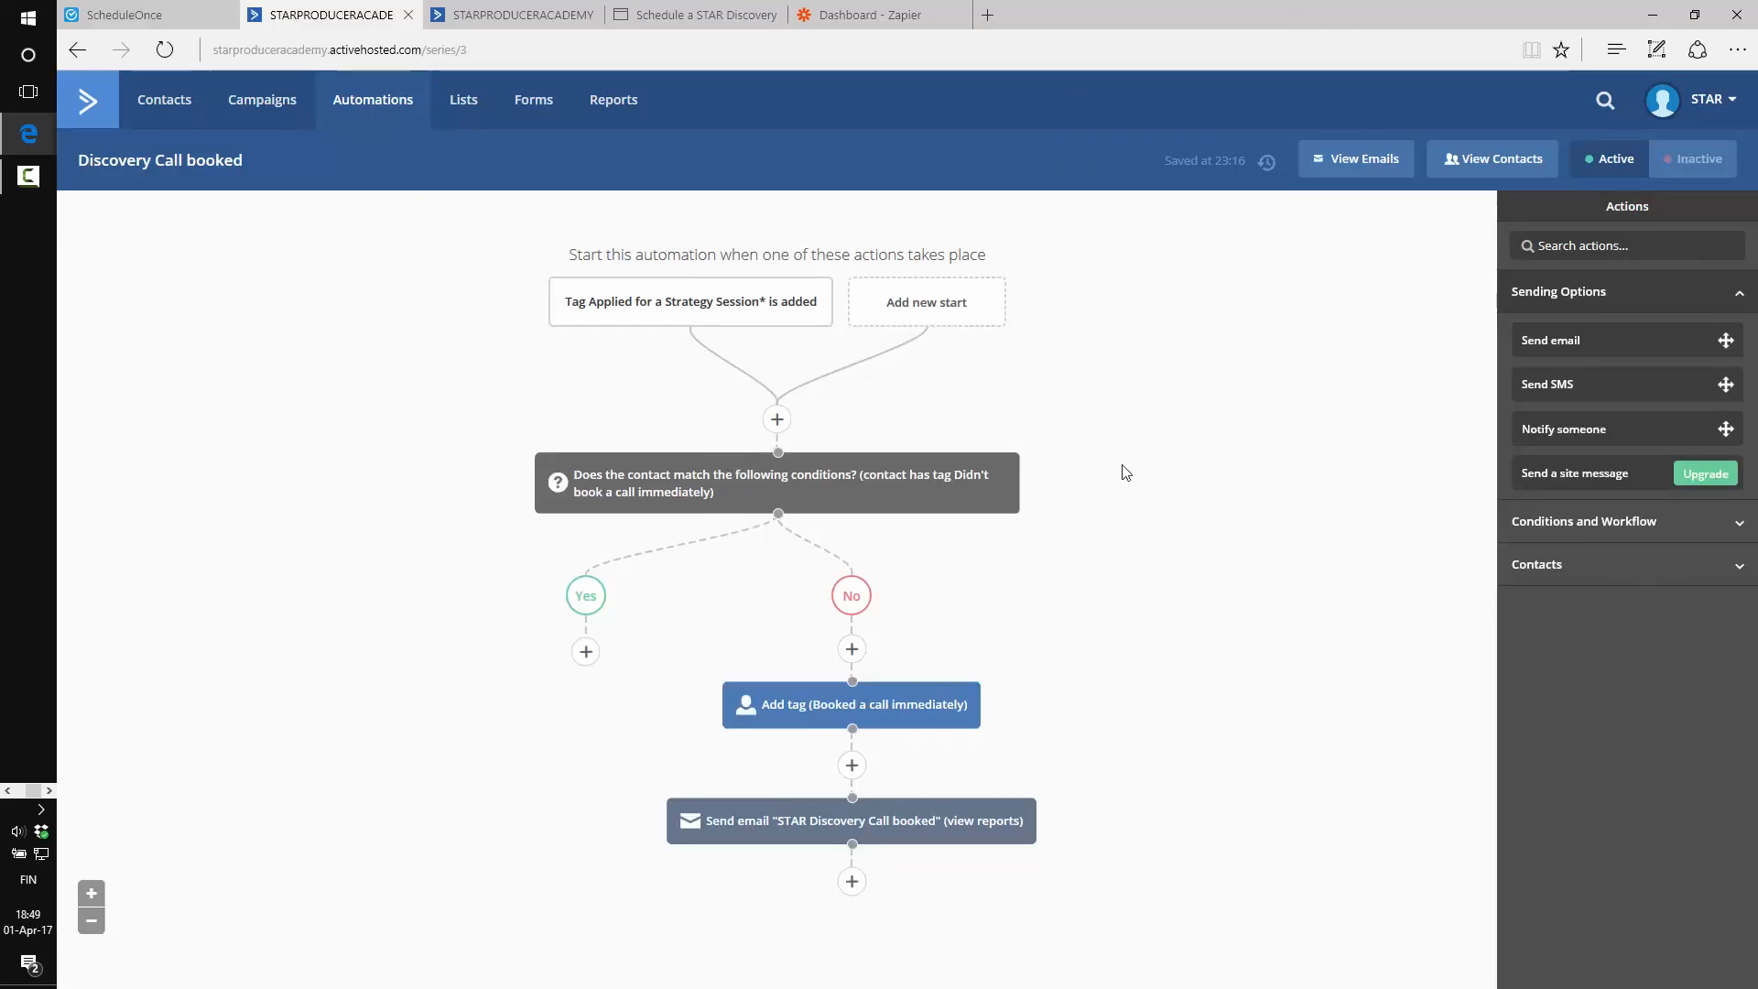
Edit the STAR Discovery Call booked email from the automation's Send email step
click(902, 821)
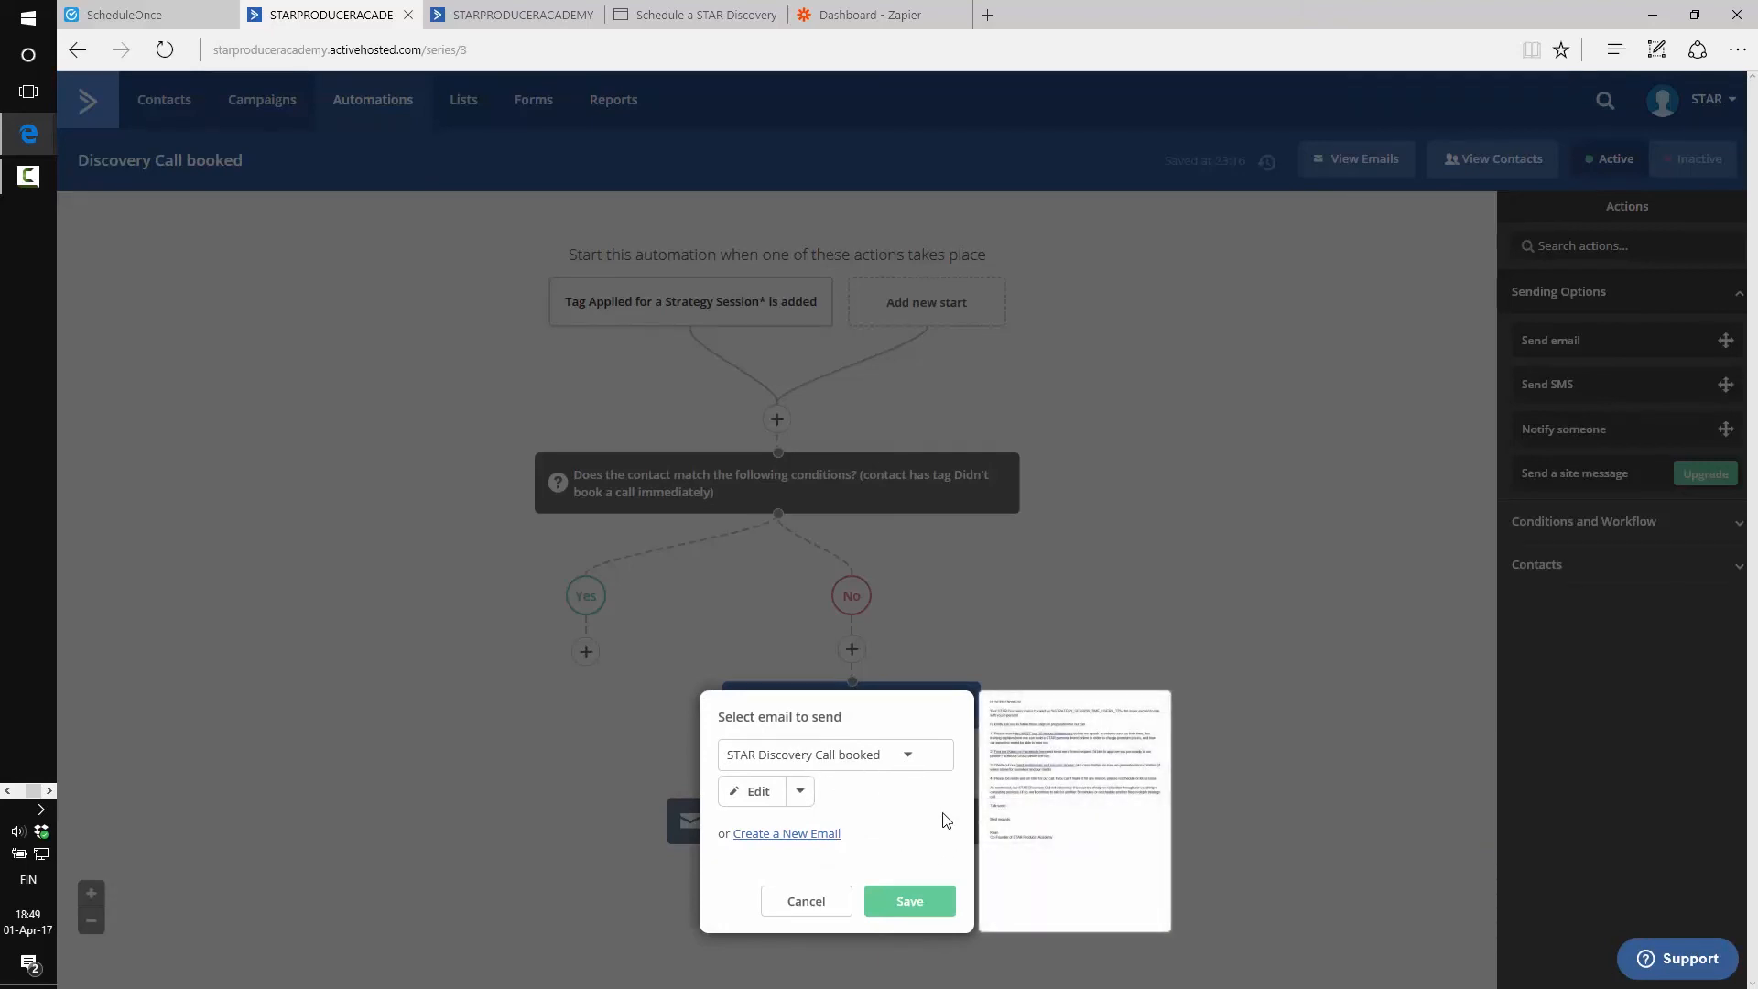
click(753, 791)
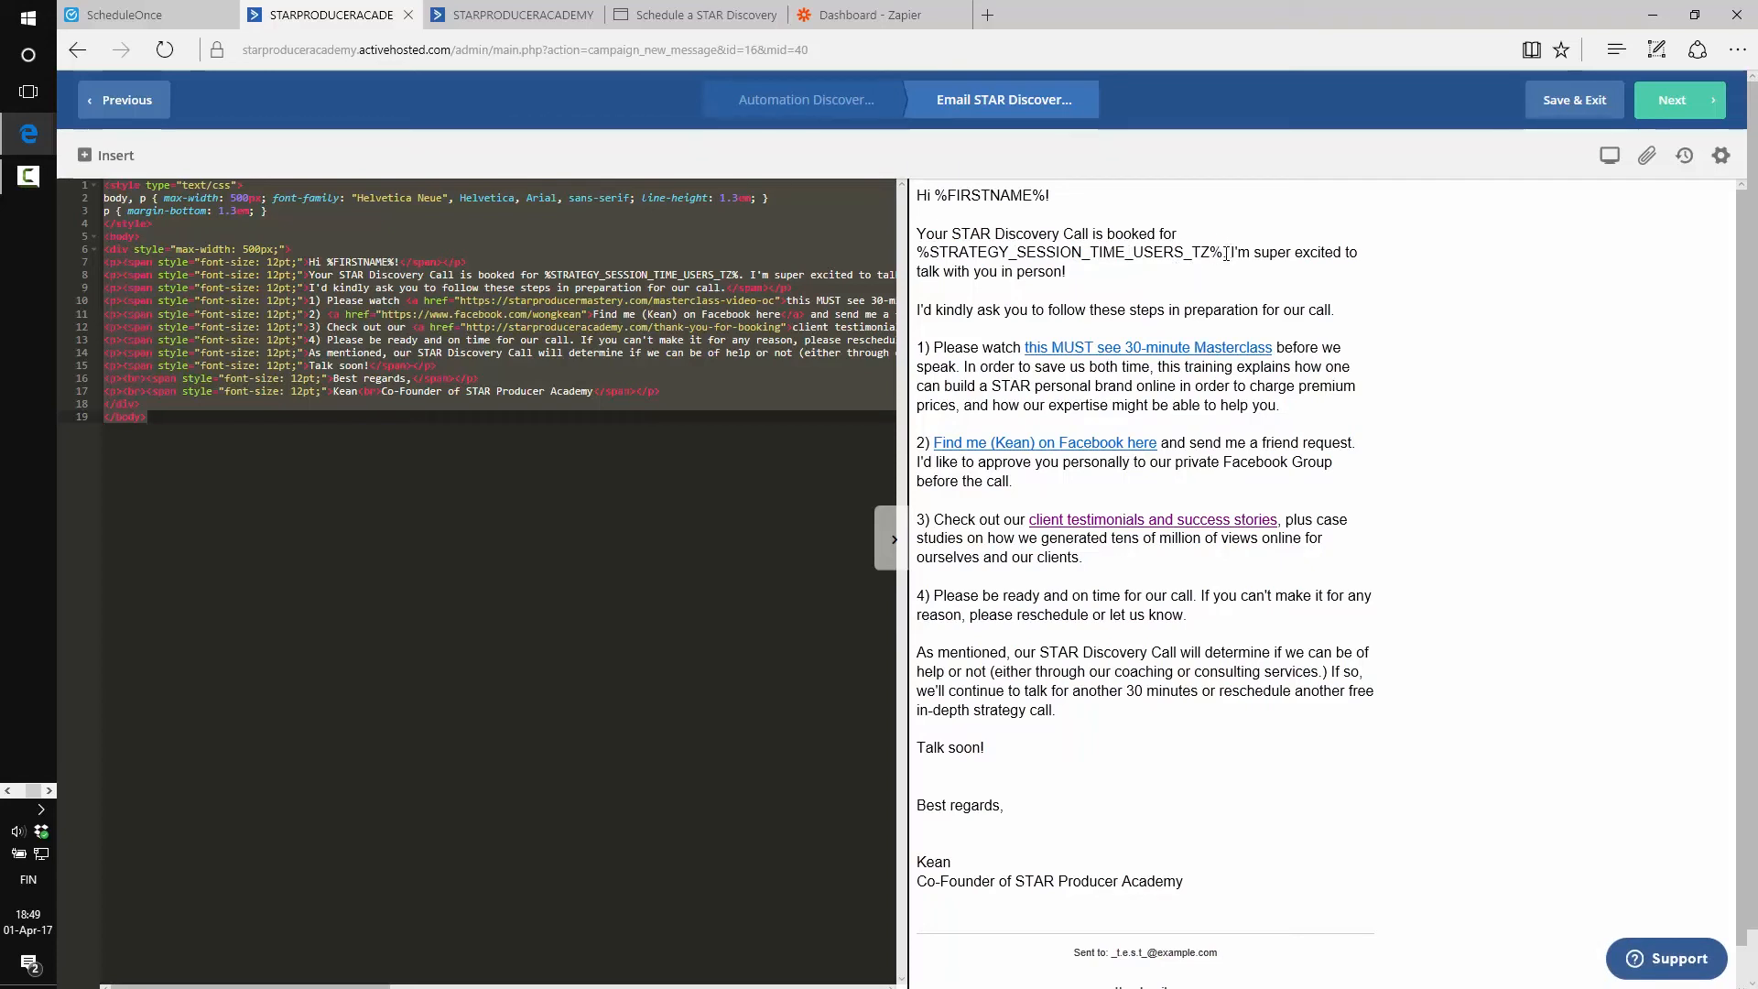
drag(1224, 254, 916, 253)
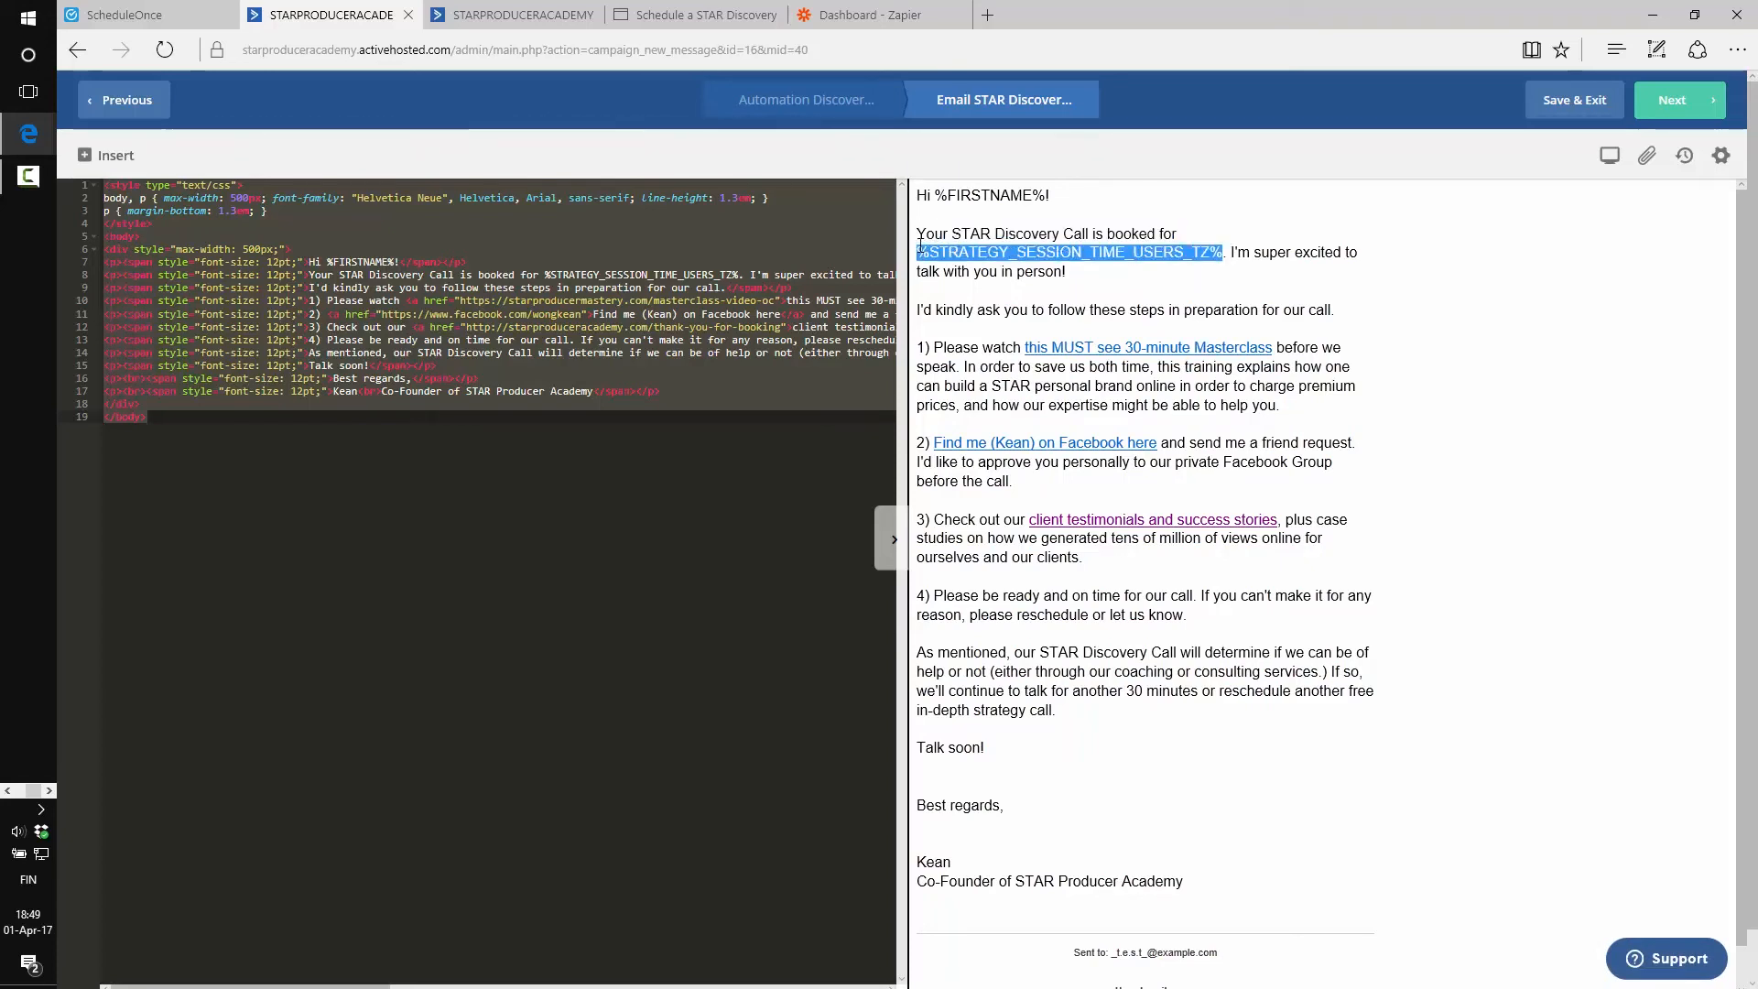
click(940, 199)
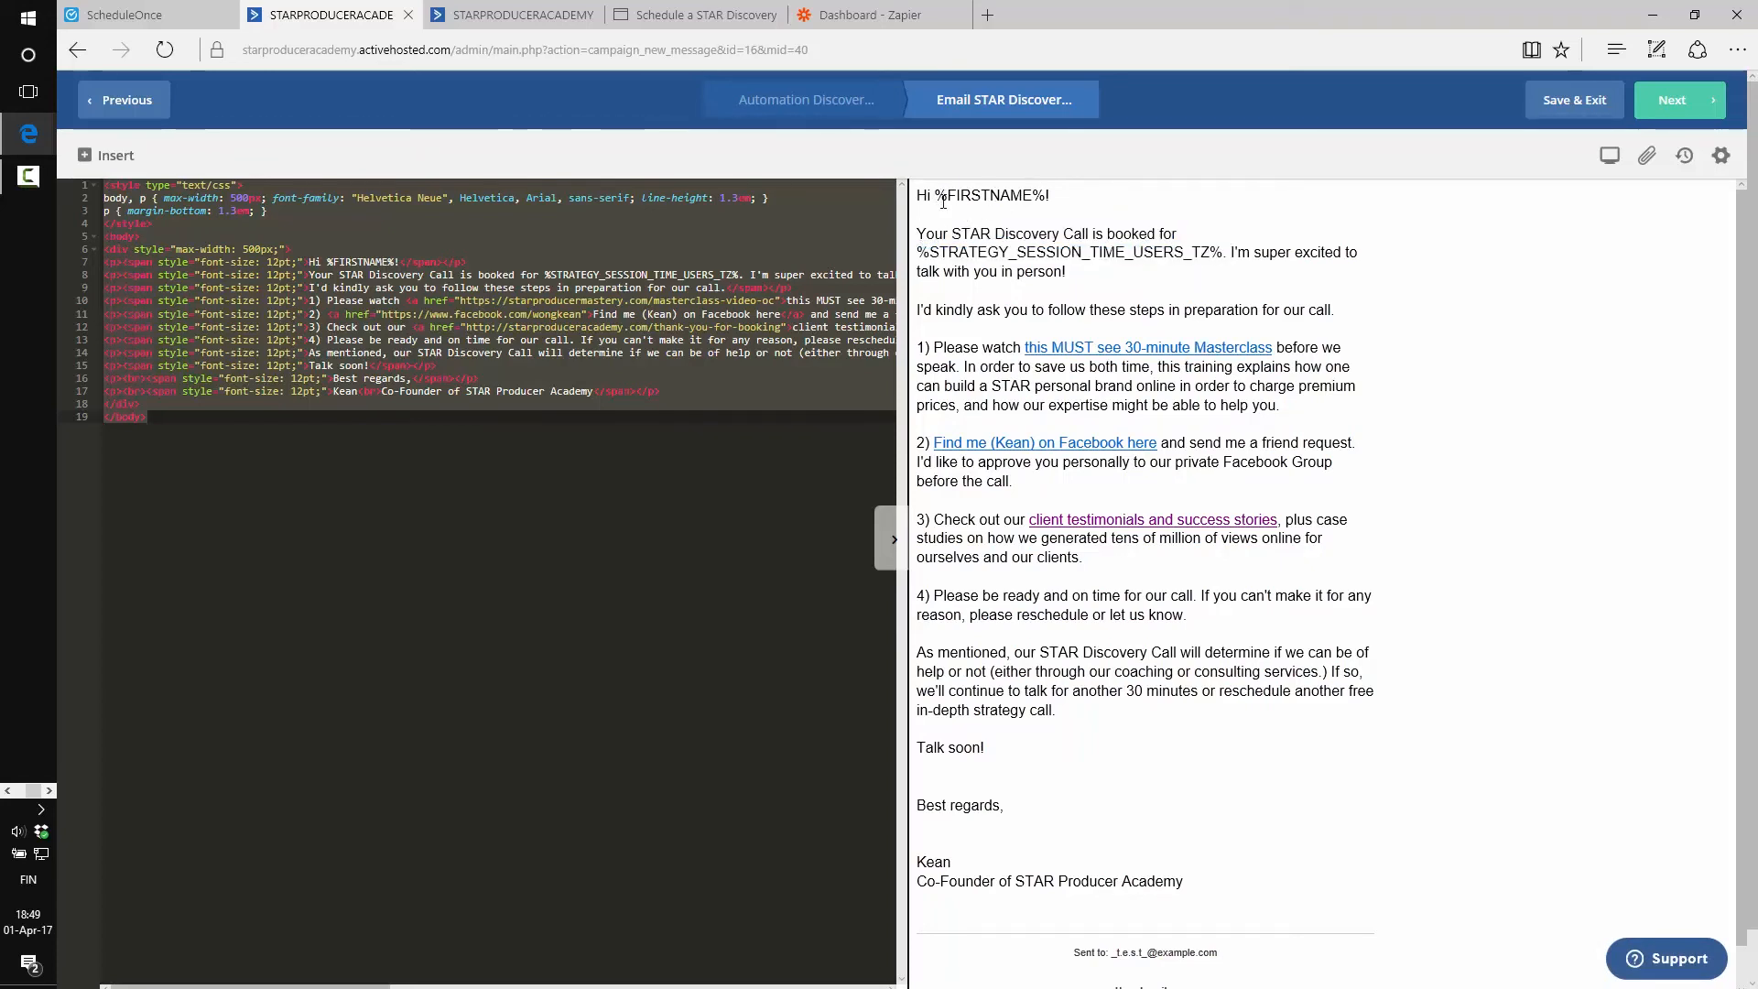
drag(935, 199, 1037, 201)
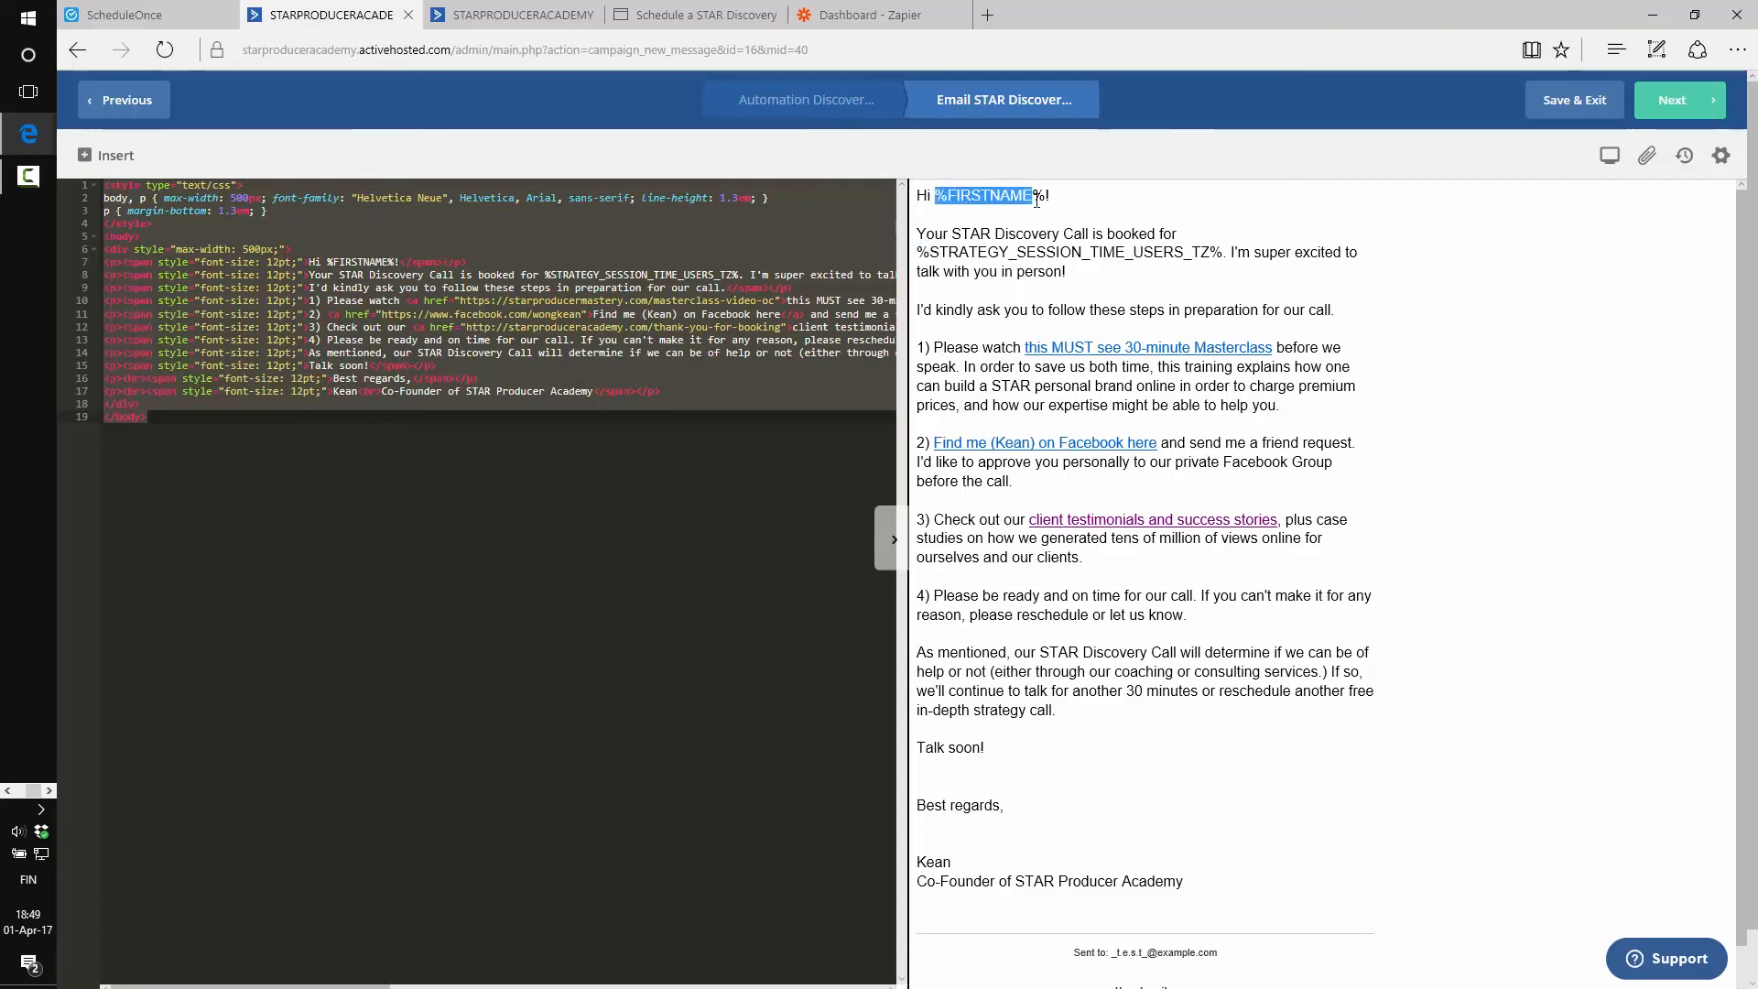
click(941, 250)
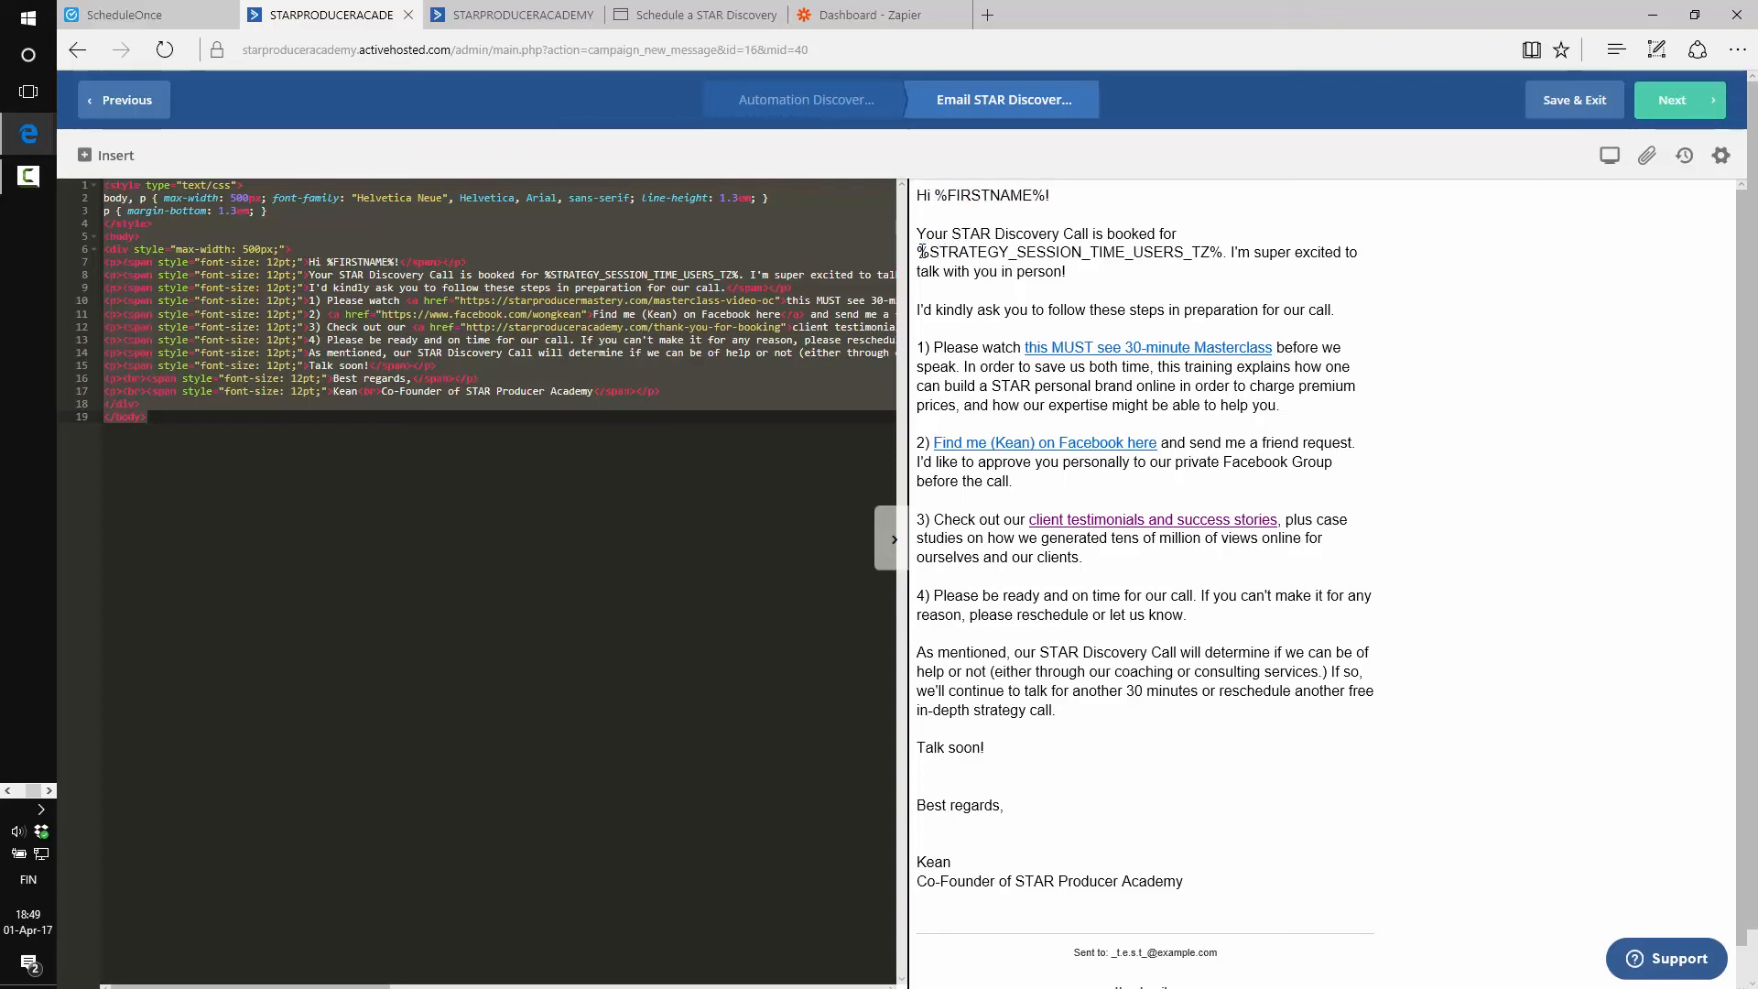
drag(922, 252, 1220, 257)
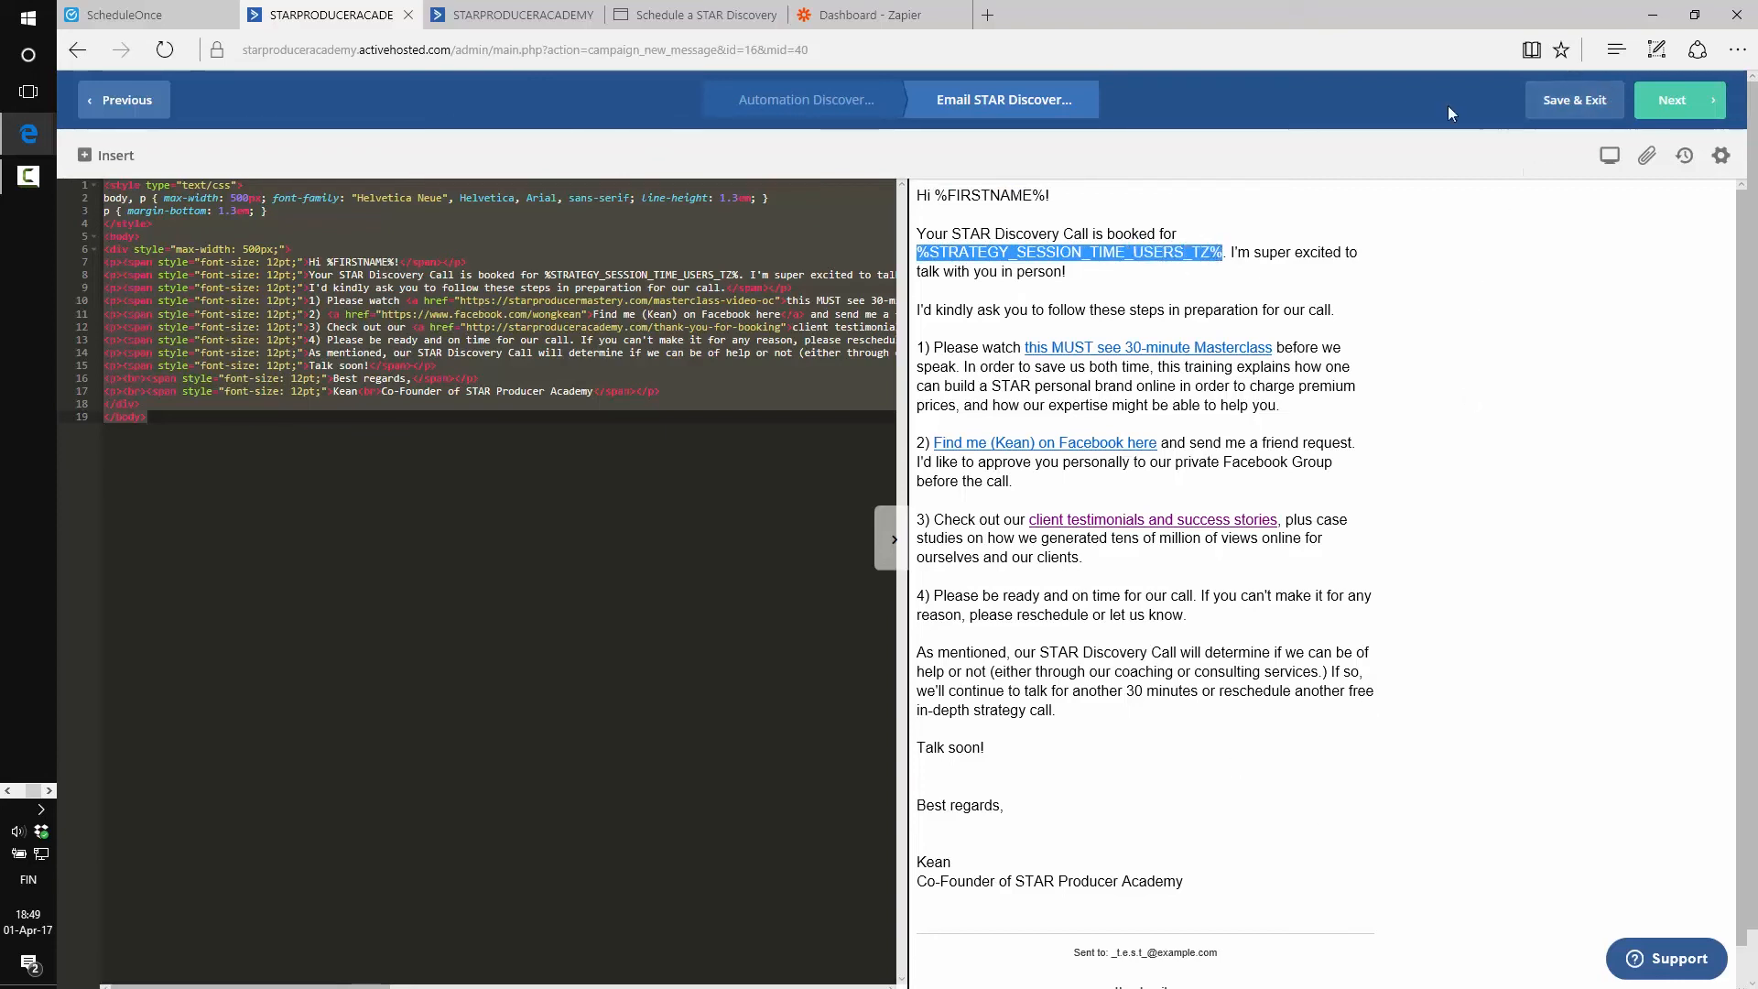
Exit the STAR Discovery Call booked email editor back to the automation workflow
click(110, 102)
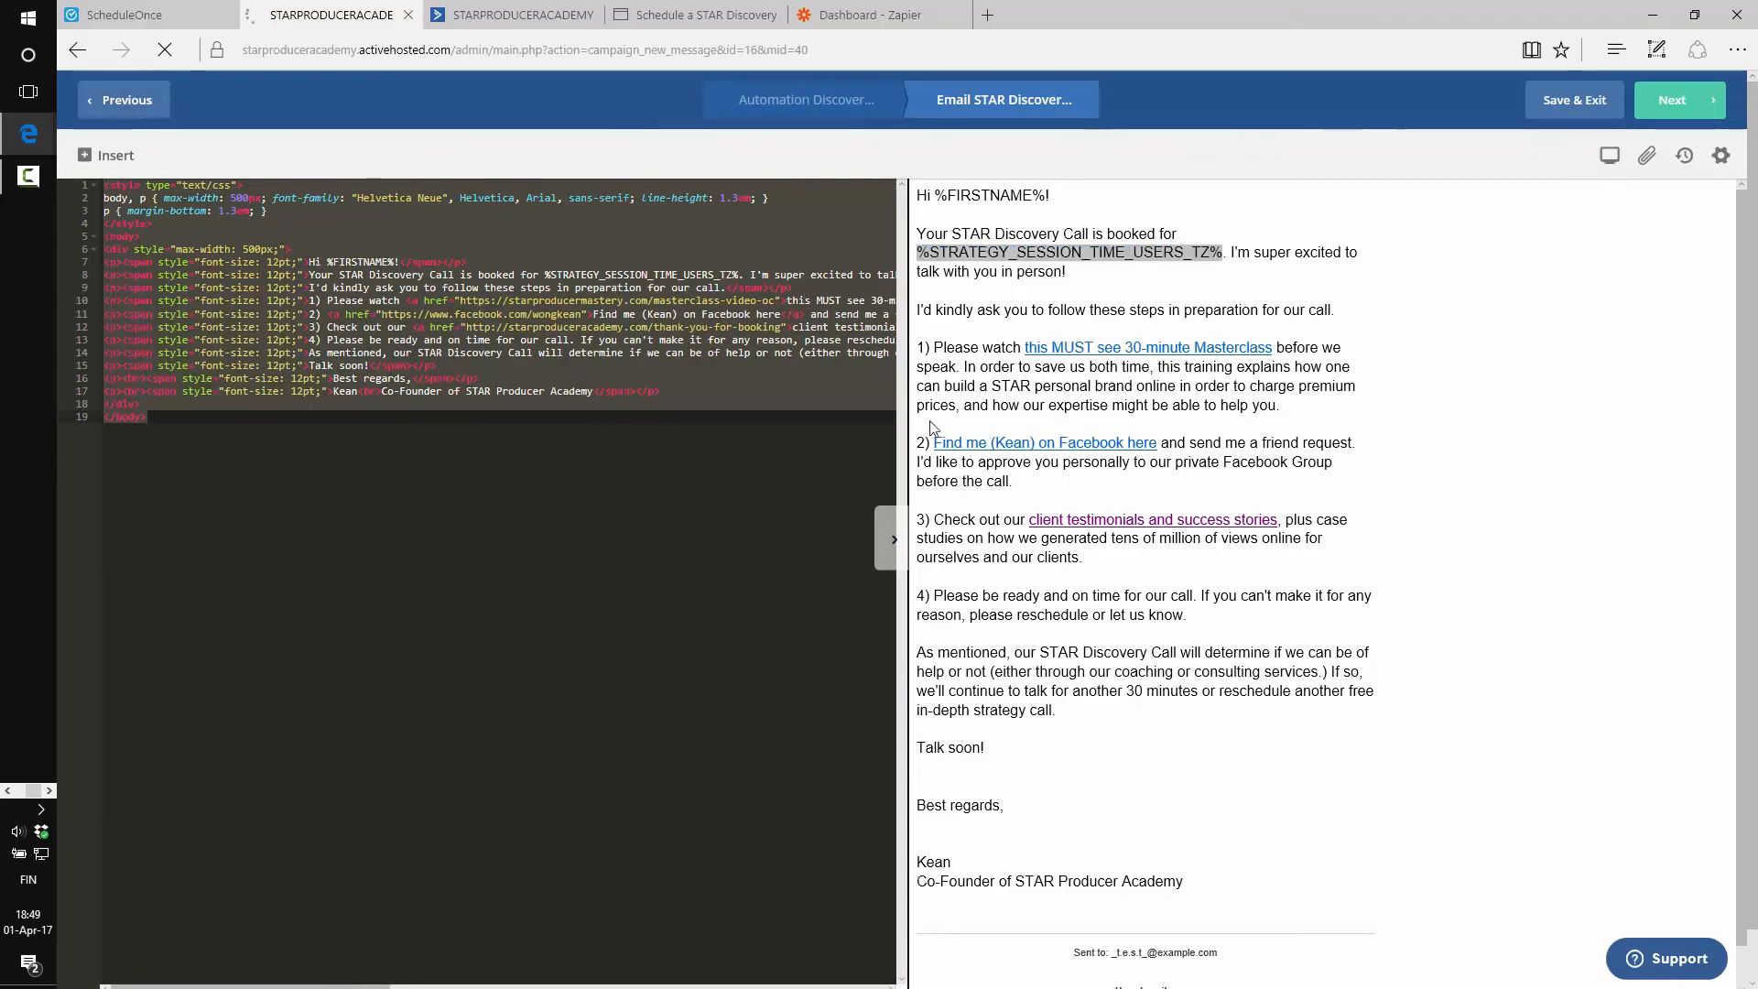